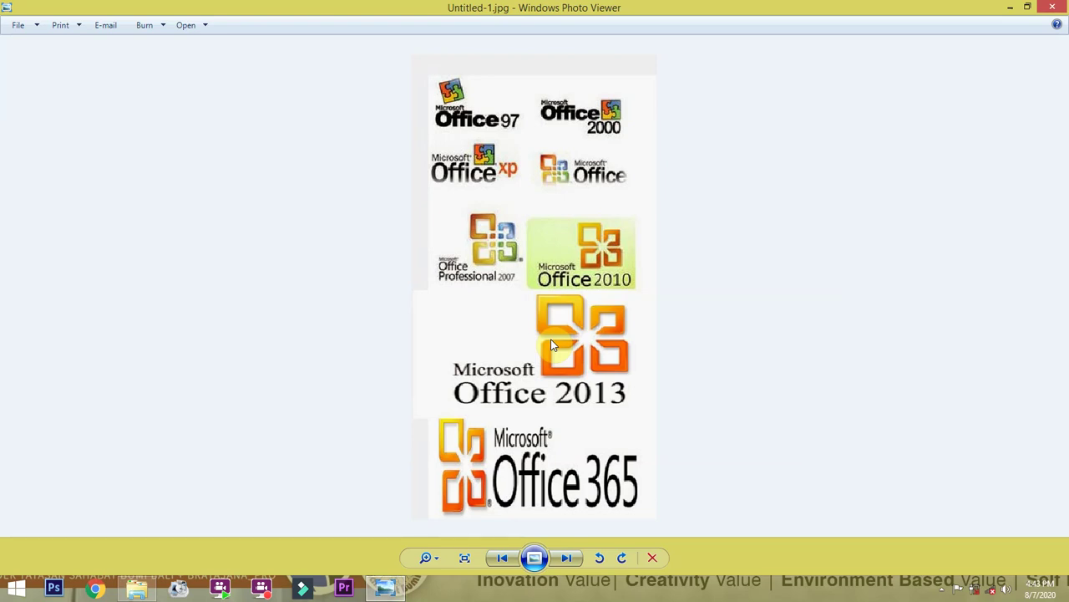
# Zoom into the logo collage and pan across the Office 2007, 2010 and 2013 logos.
pyautogui.scroll(2, 518, 101)
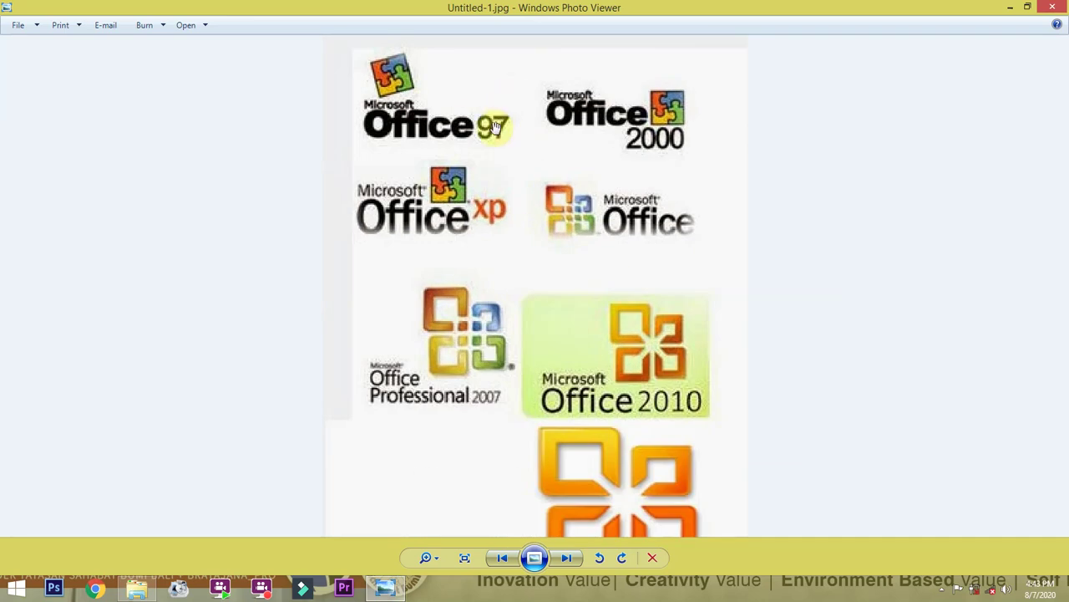
pyautogui.scroll(2, 495, 125)
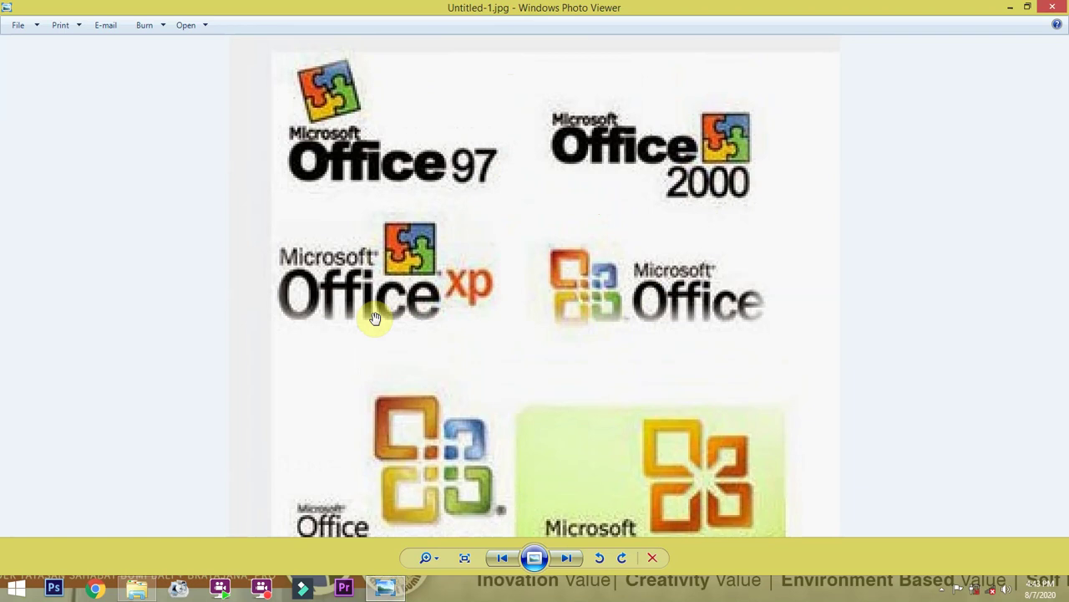
pyautogui.scroll(-2, 473, 351)
pyautogui.moveTo(527, 400); pyautogui.dragTo(528, 319)
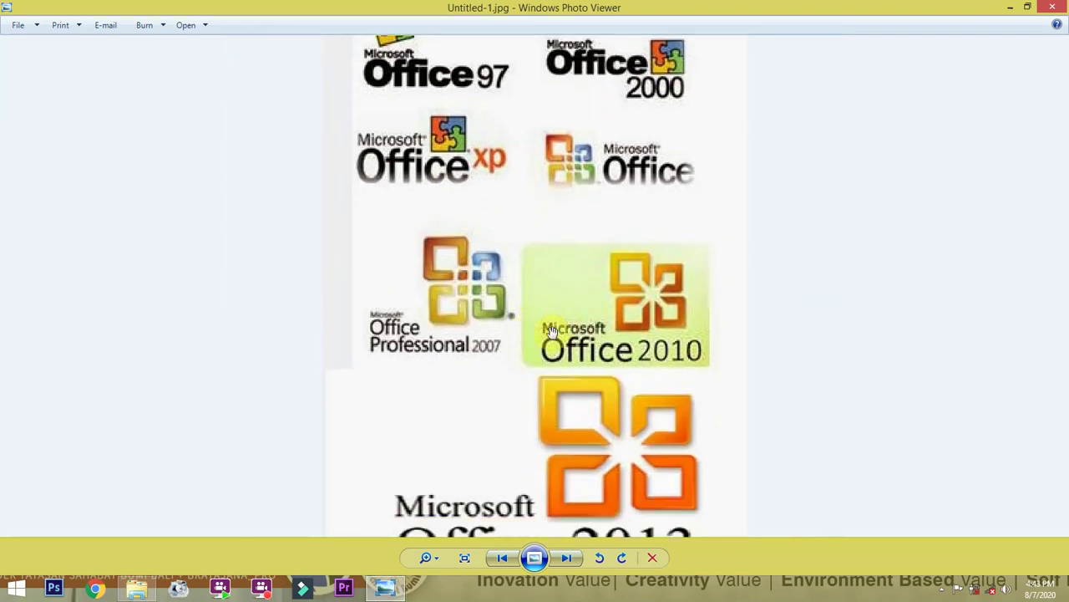
pyautogui.moveTo(576, 380); pyautogui.dragTo(592, 317)
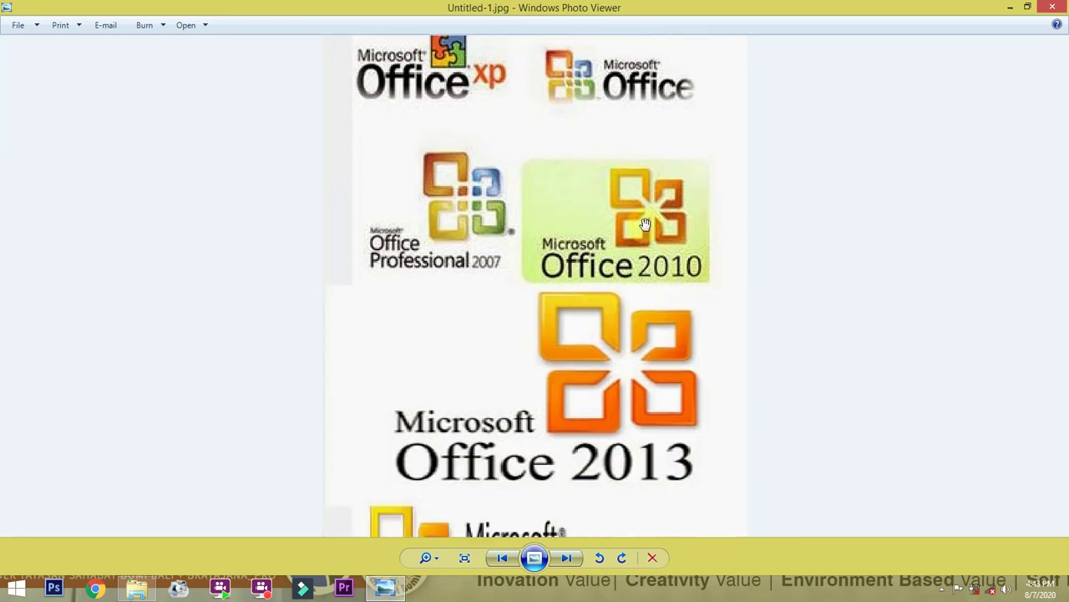
pyautogui.moveTo(664, 414); pyautogui.dragTo(668, 329)
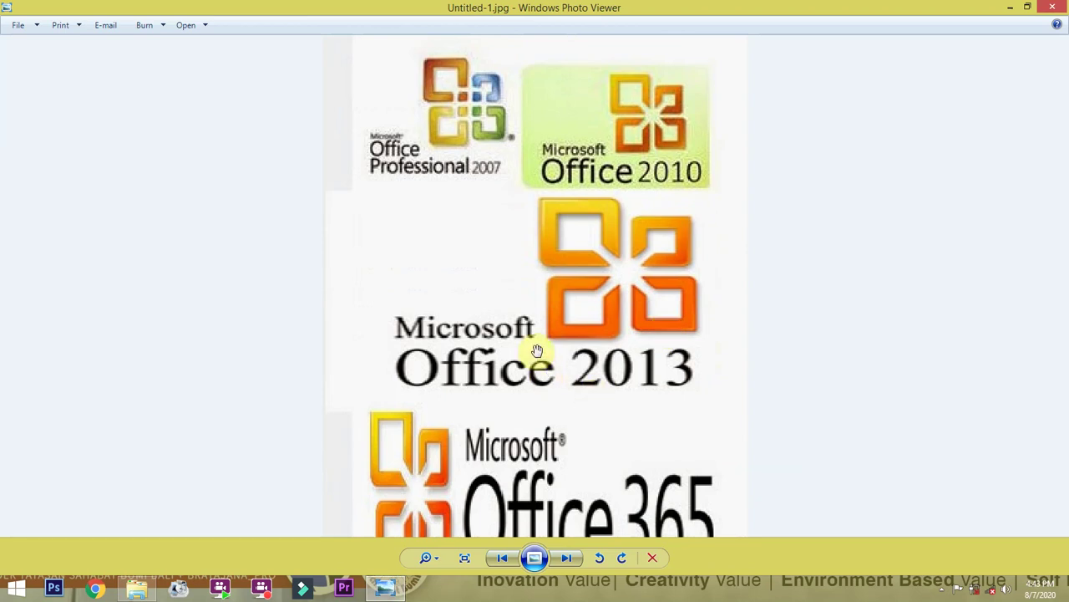
pyautogui.scroll(-4, 537, 353)
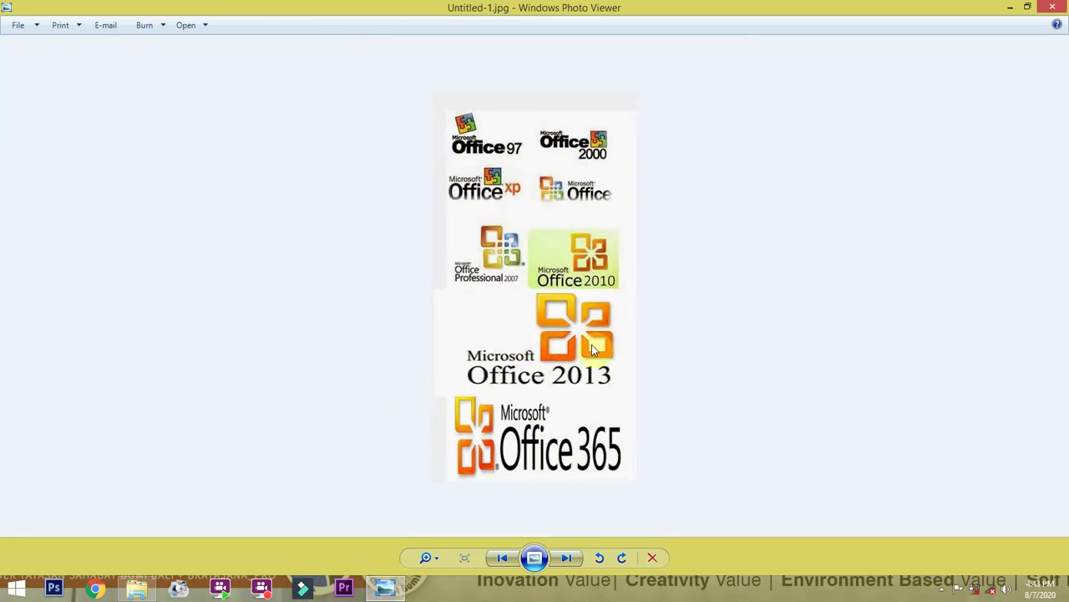
pyautogui.scroll(1, 598, 493)
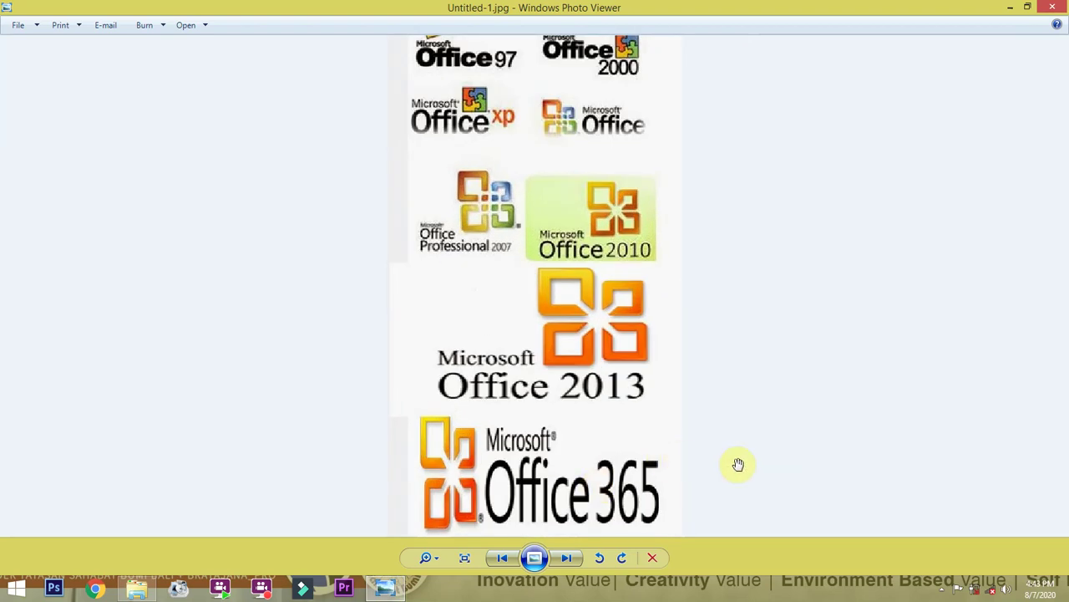
pyautogui.scroll(-1, 625, 300)
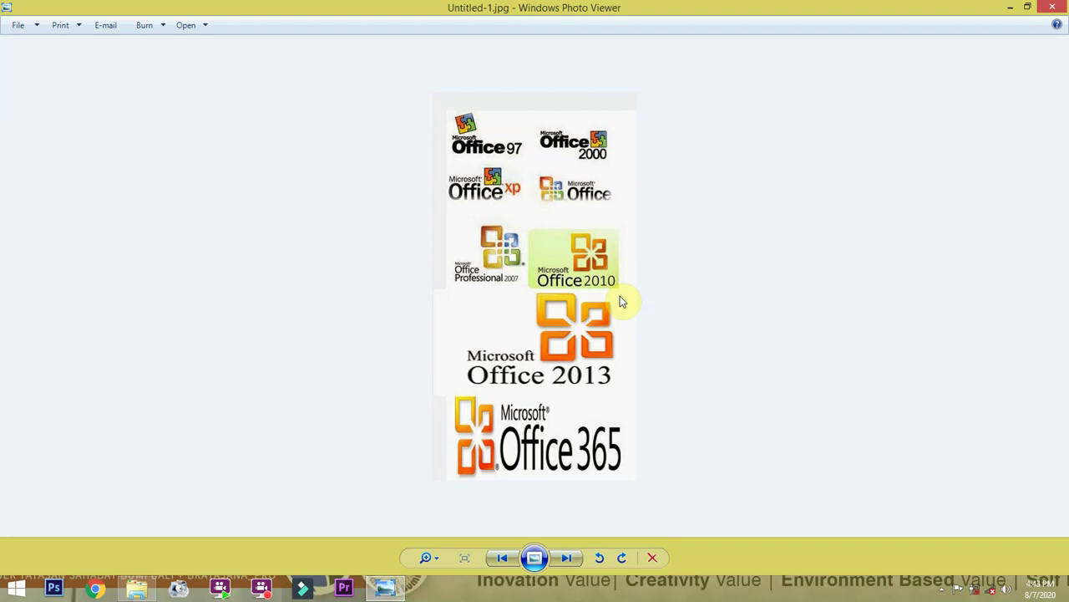
# Zoom back in and pan until the Office 2013 and Office 365 logos fill the view.
pyautogui.scroll(3, 548, 447)
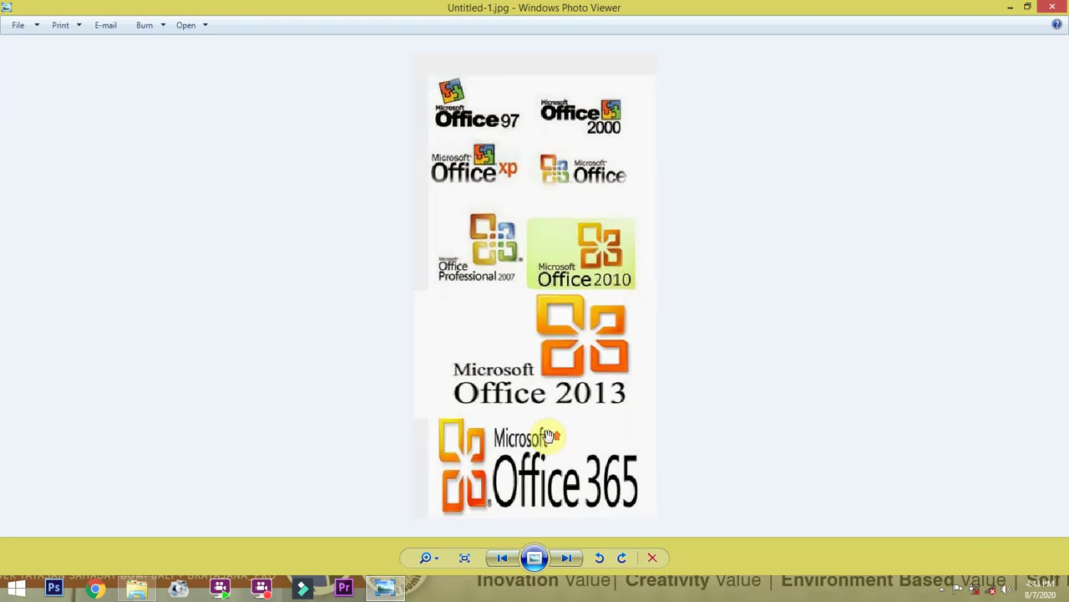
pyautogui.scroll(1, 547, 435)
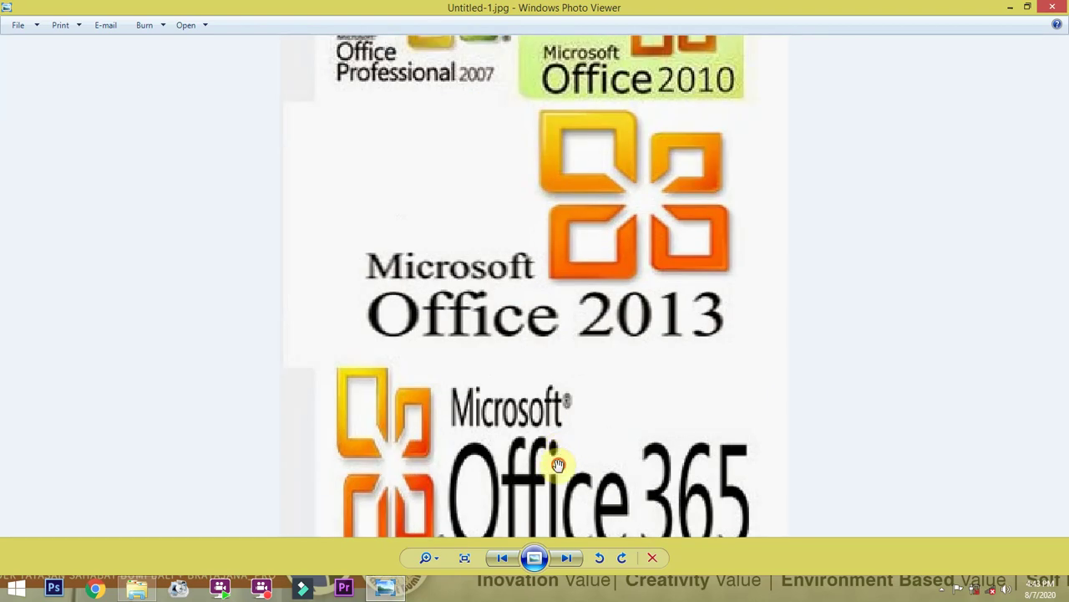
pyautogui.moveTo(554, 449); pyautogui.dragTo(554, 393)
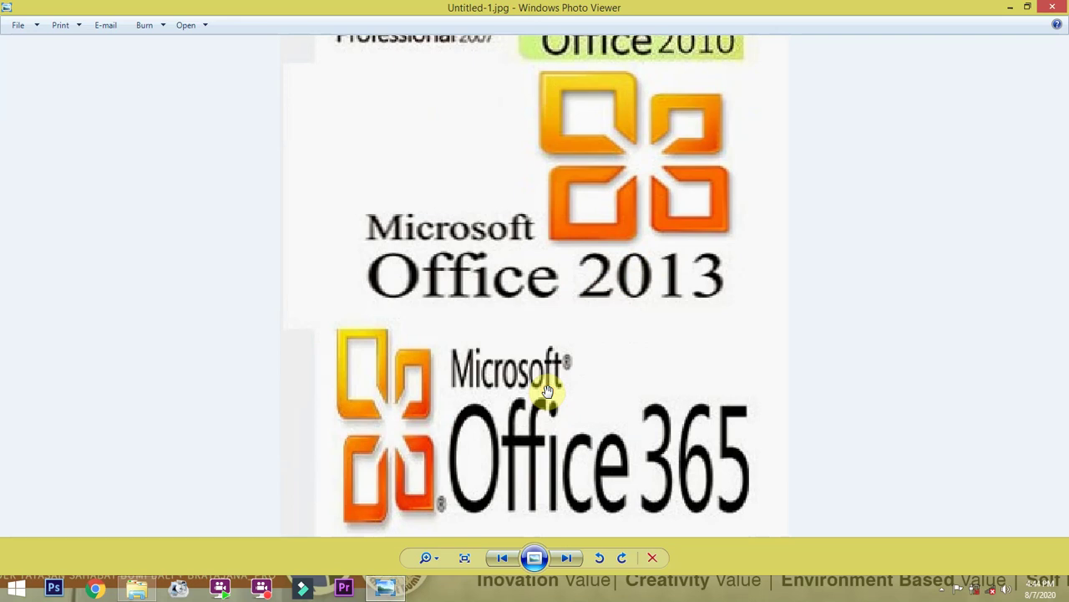
pyautogui.moveTo(498, 200); pyautogui.dragTo(489, 336)
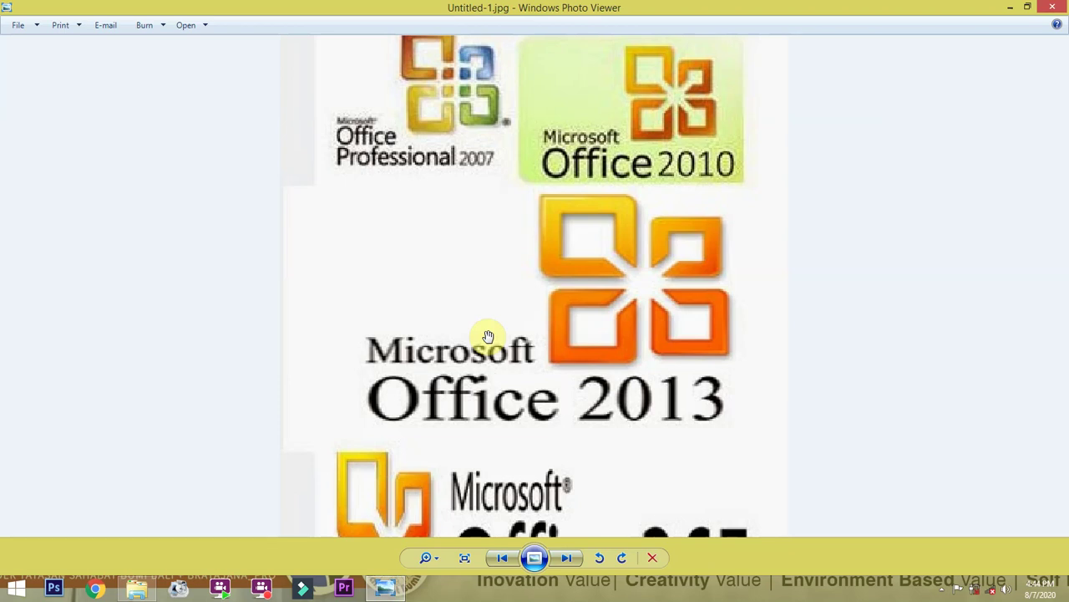
pyautogui.moveTo(535, 401); pyautogui.dragTo(542, 269)
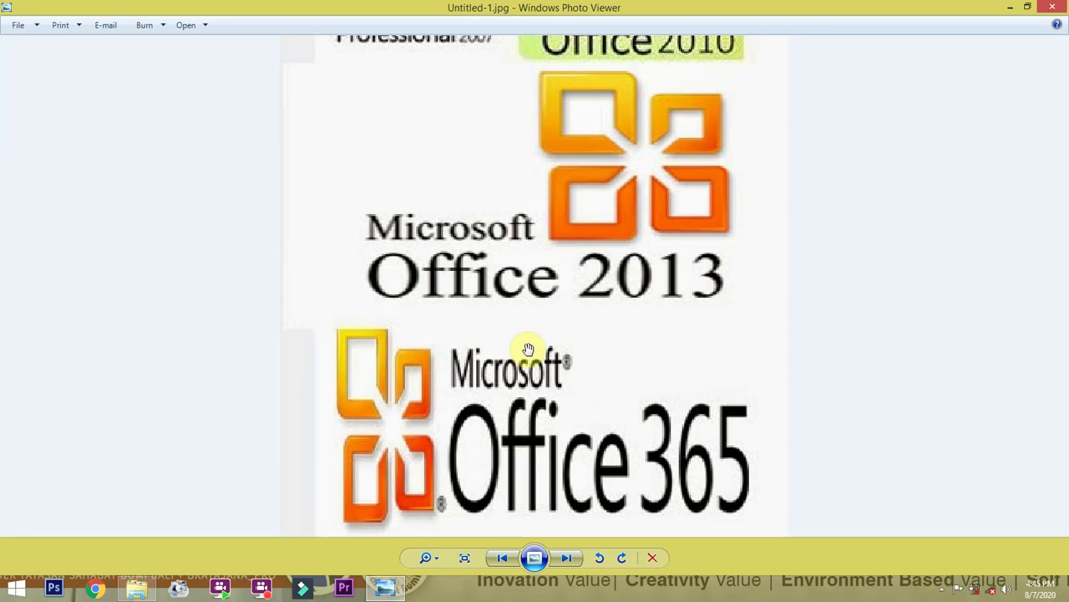
# Close the logo picture and launch Word 2013 by searching Windows for 'word'.
pyautogui.click(1052, 7)
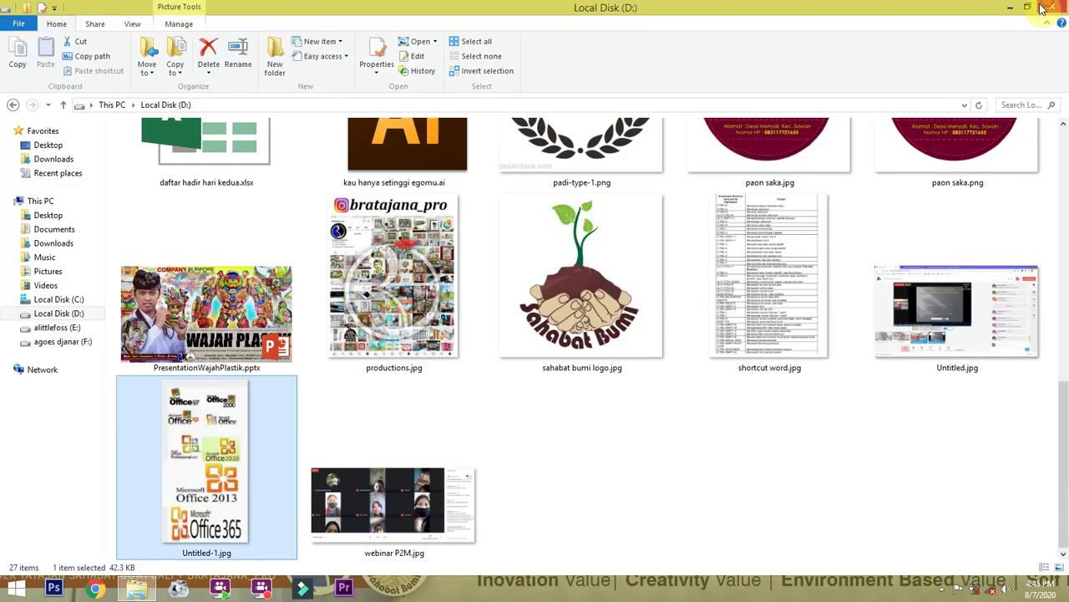
pyautogui.moveTo(1058, 87)
pyautogui.click(1044, 180)
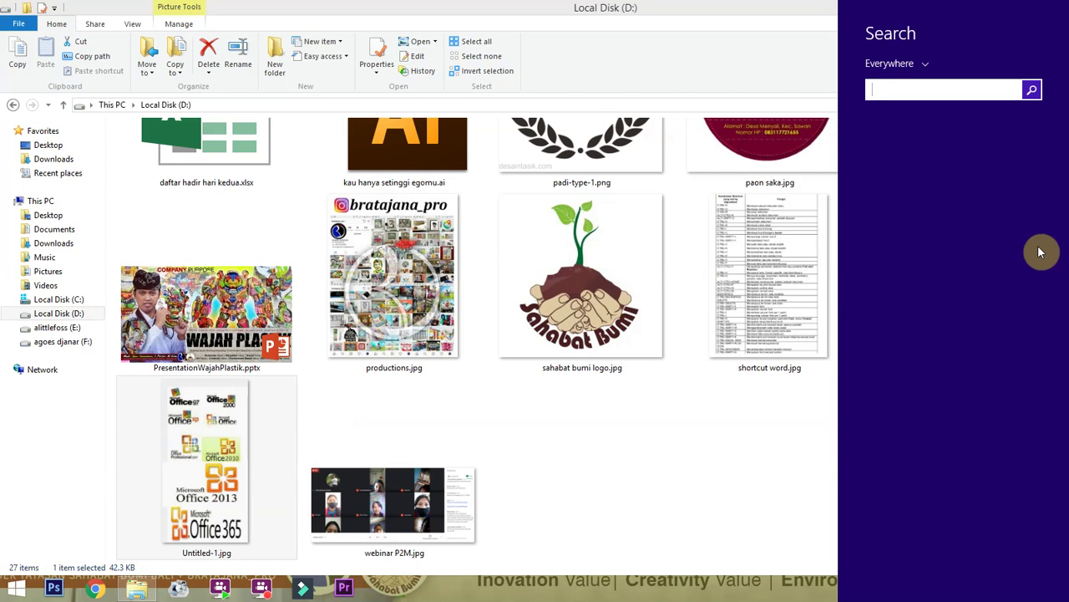
pyautogui.write('word 2013')
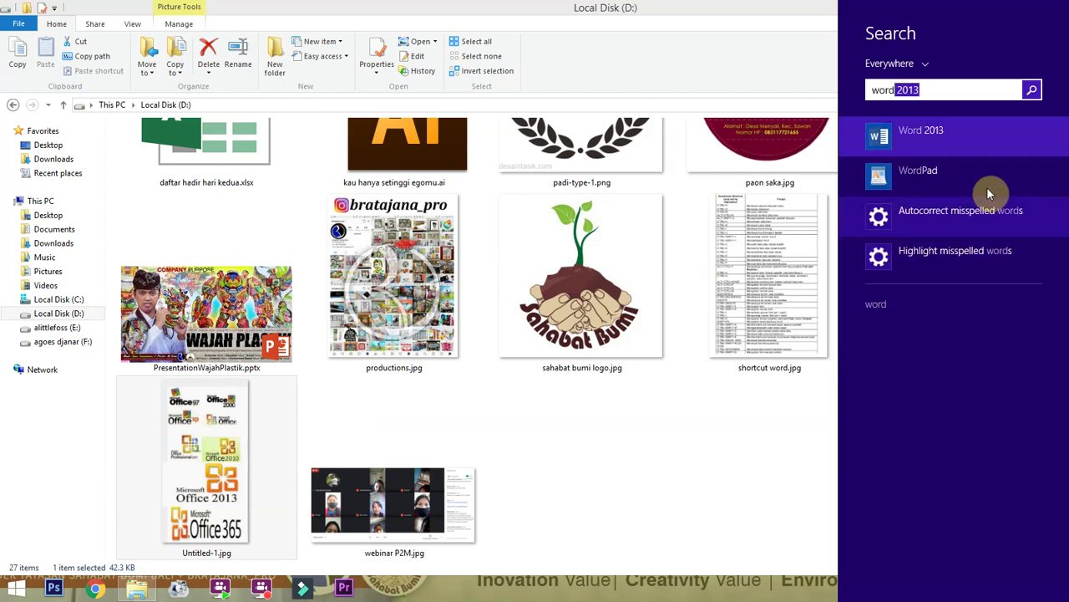
pyautogui.click(949, 136)
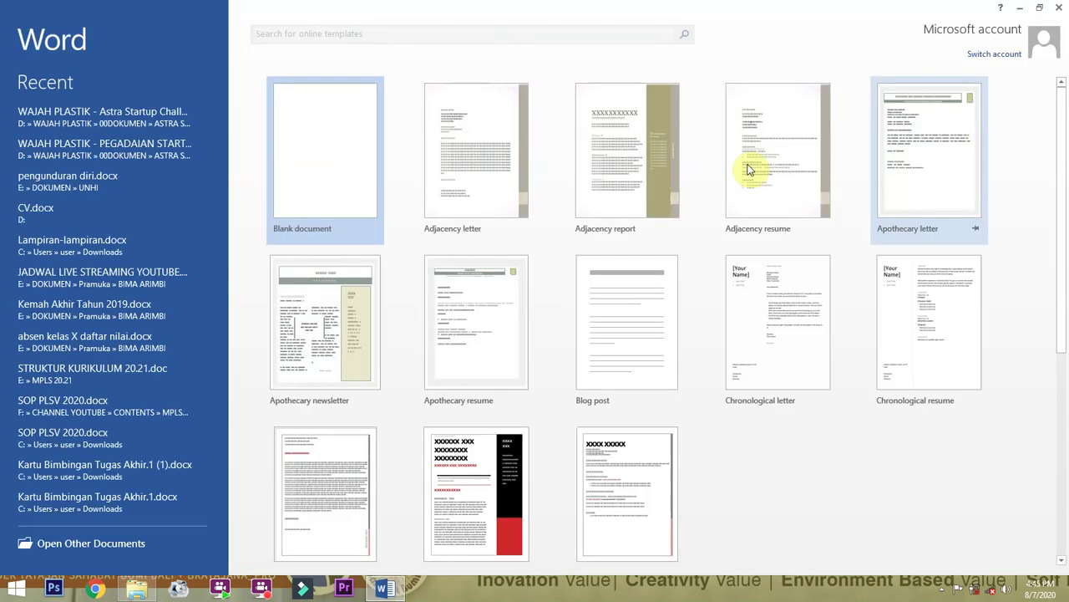
pyautogui.click(325, 153)
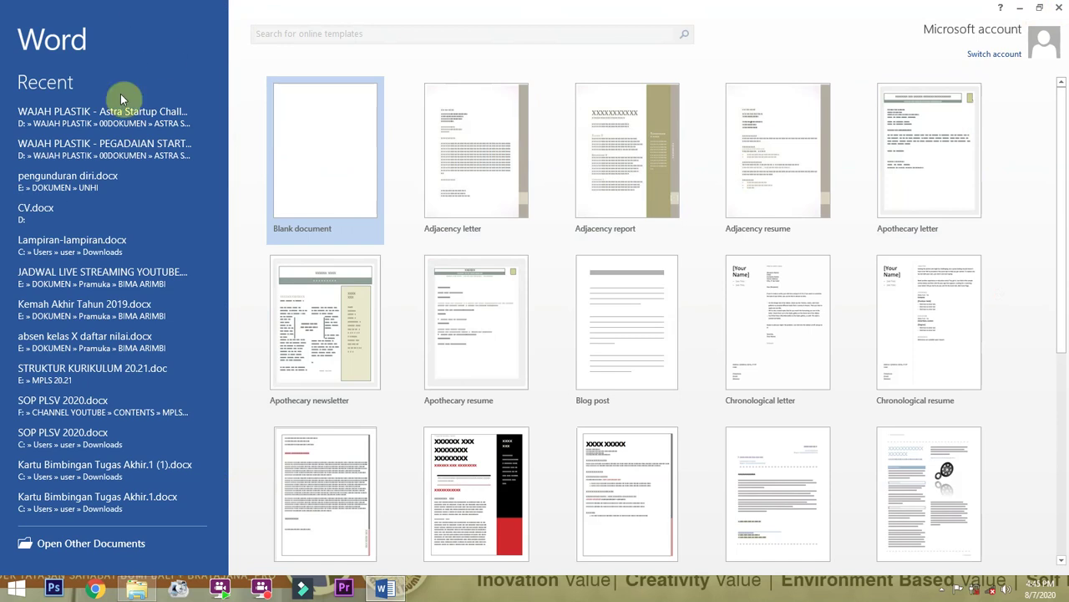
pyautogui.scroll(-3, 203, 410)
pyautogui.scroll(3, 406, 386)
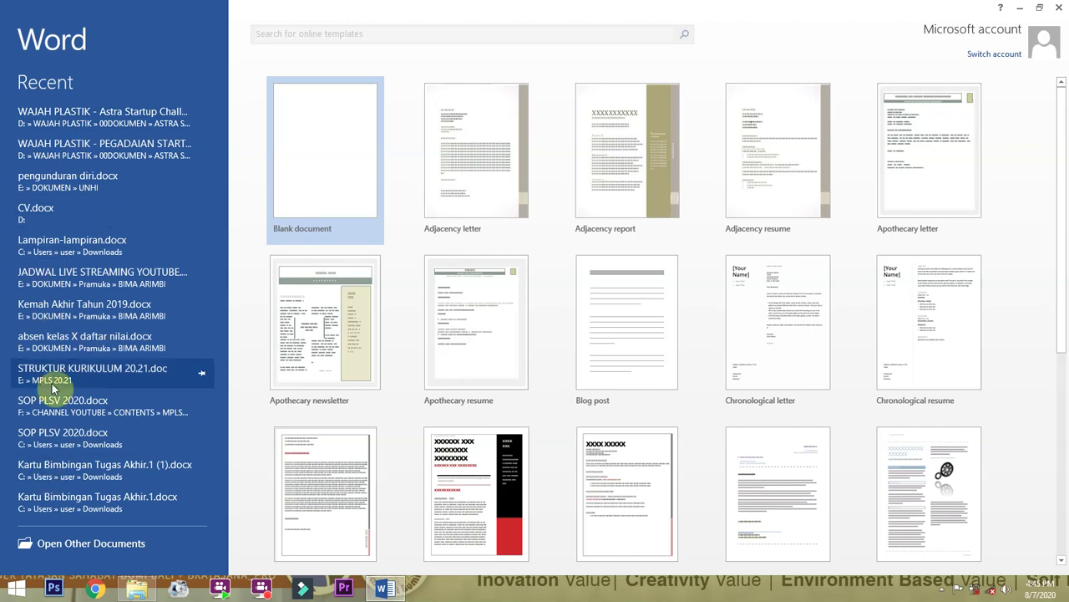
# Create a new blank document and adjust its page zoom with Ctrl+wheel.
pyautogui.click(324, 170)
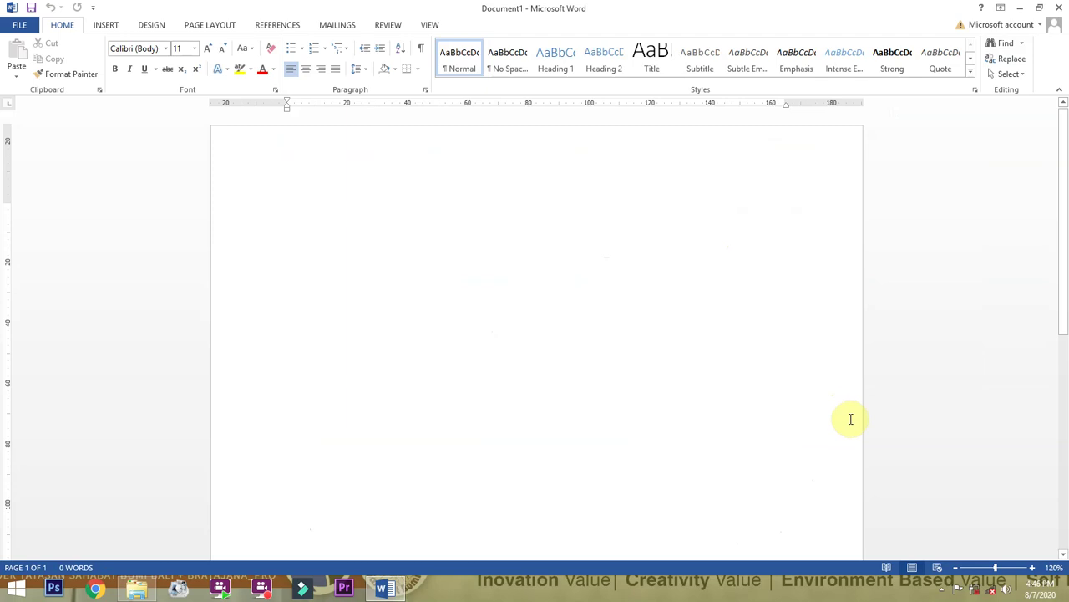
pyautogui.scroll(-1, 333, 286)
pyautogui.scroll(-2, 333, 286)
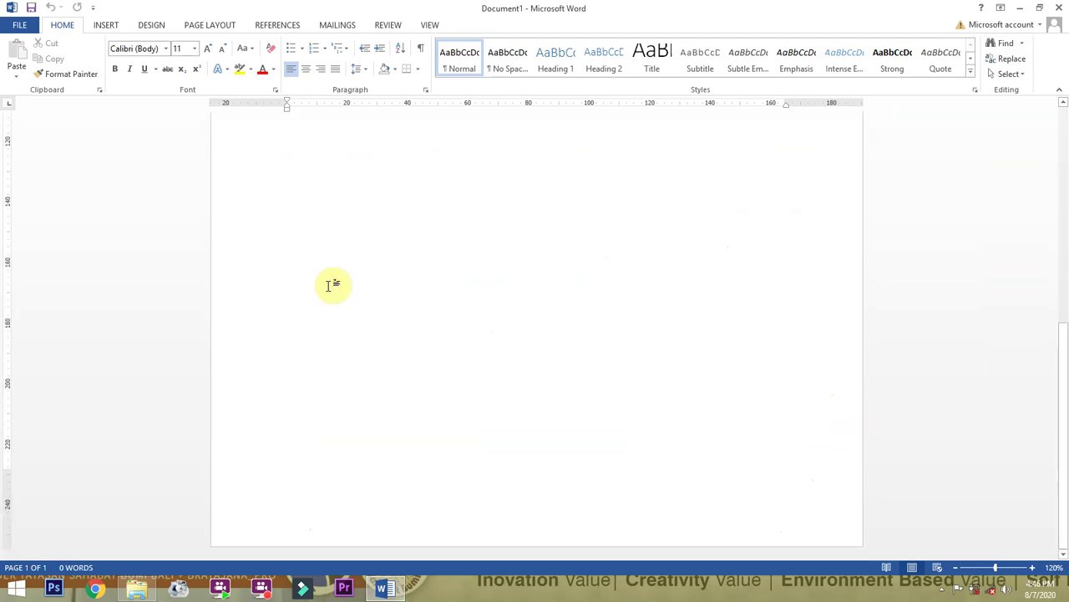
pyautogui.scroll(3, 333, 285)
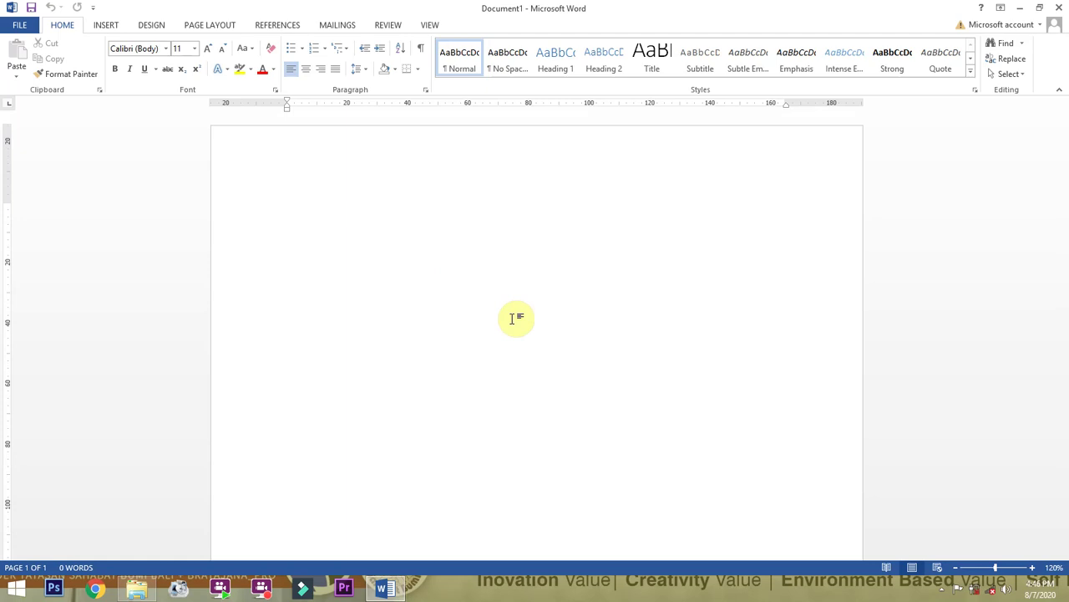
pyautogui.keyDown('ctrl'); pyautogui.scroll(2, 401, 277); pyautogui.keyUp('ctrl')
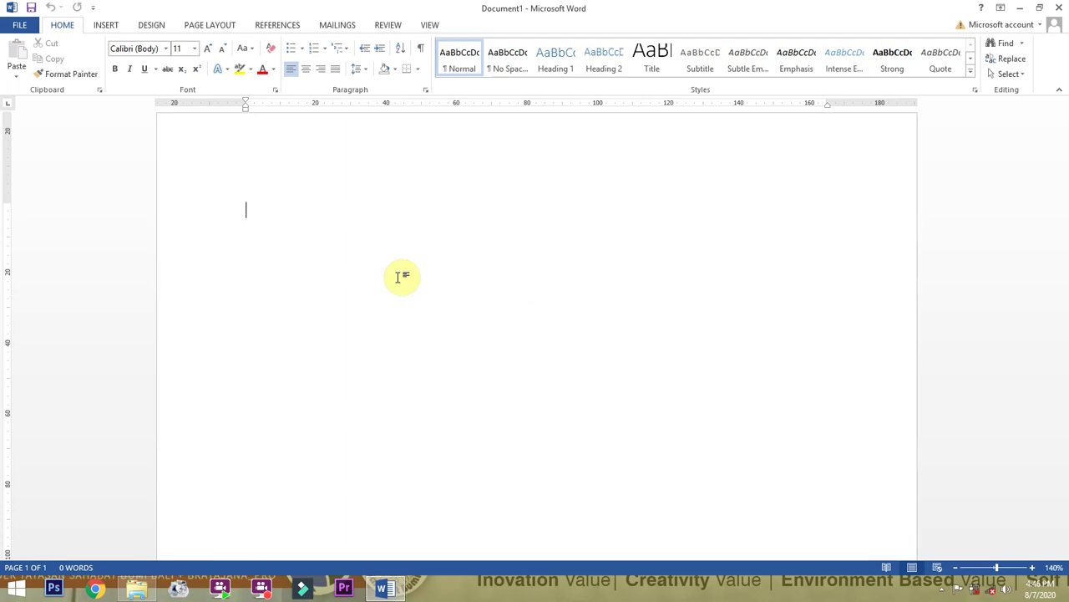
pyautogui.keyDown('ctrl'); pyautogui.scroll(-7, 342, 287); pyautogui.keyUp('ctrl')
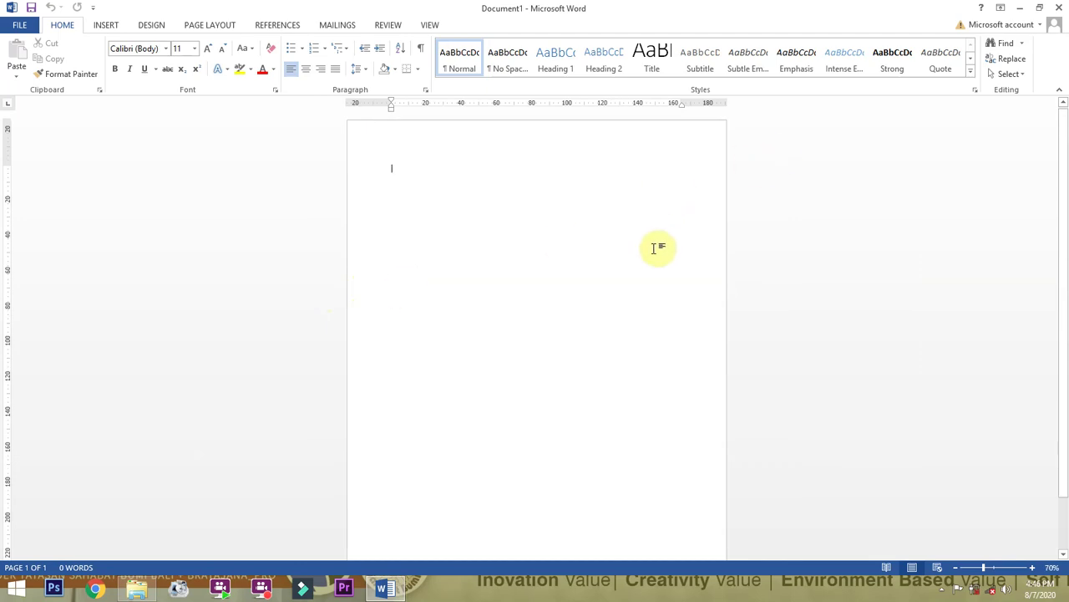
pyautogui.keyDown('ctrl'); pyautogui.scroll(8, 482, 247); pyautogui.keyUp('ctrl')
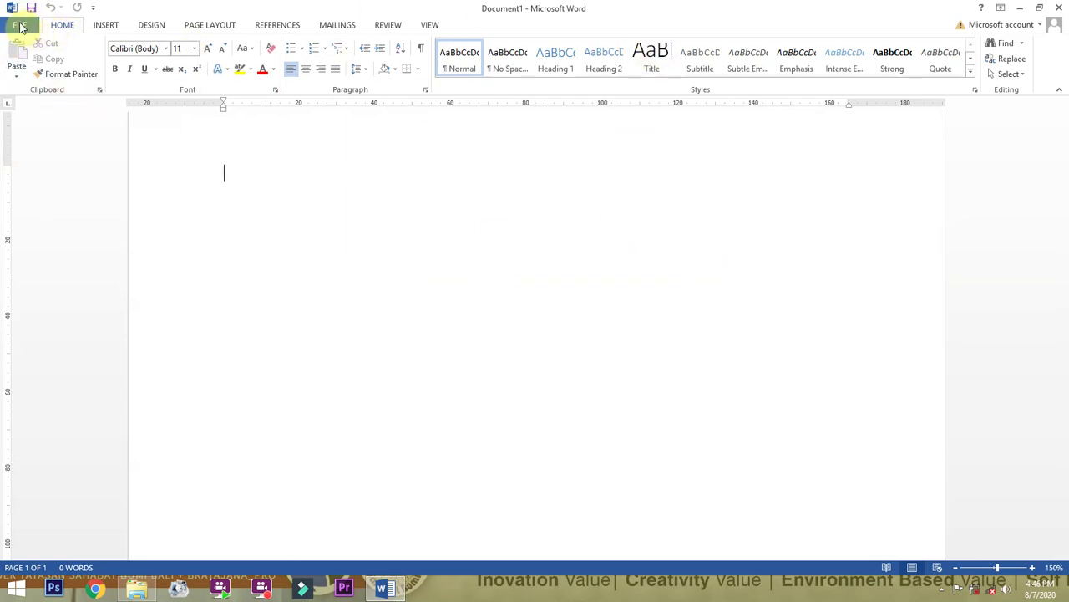
# Browse the FILE, INSERT, DESIGN, PAGE LAYOUT, REFERENCES, MAILINGS, REVIEW and VIEW tabs, ending on HOME.
pyautogui.click(21, 27)
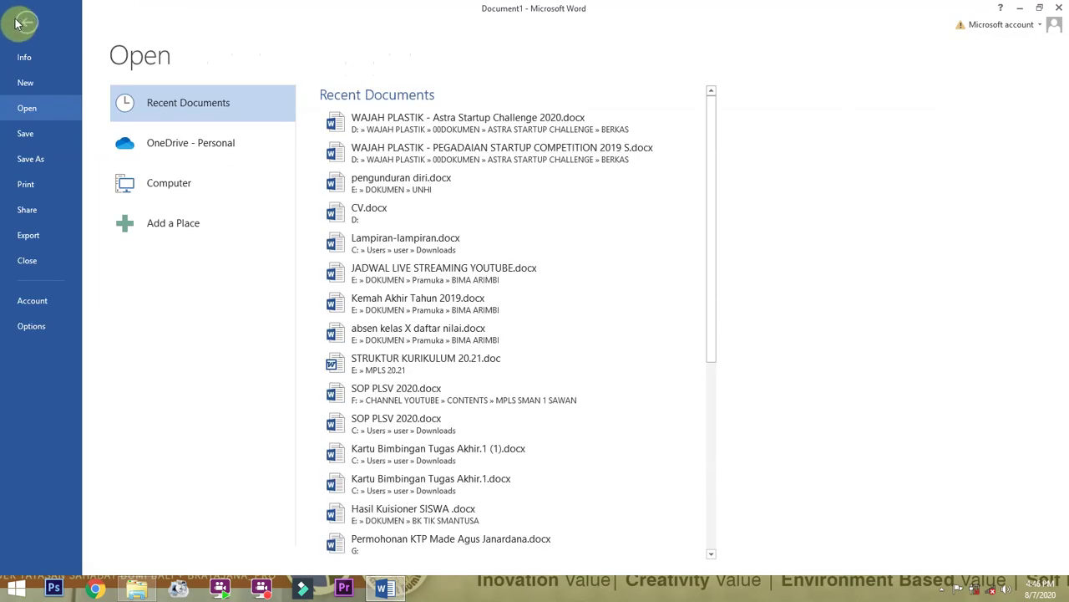
pyautogui.click(26, 25)
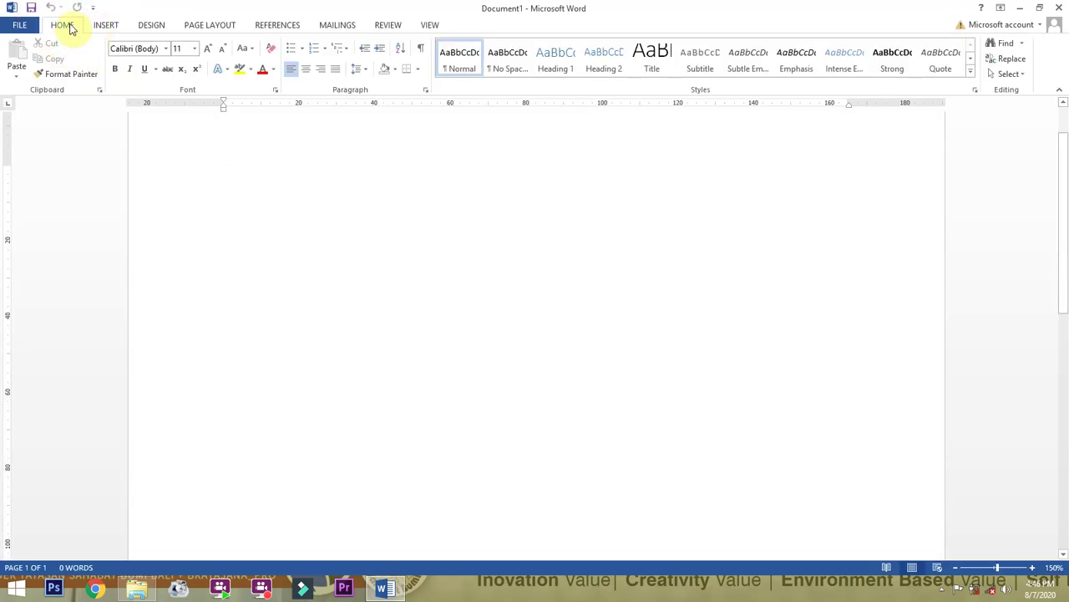
pyautogui.click(104, 25)
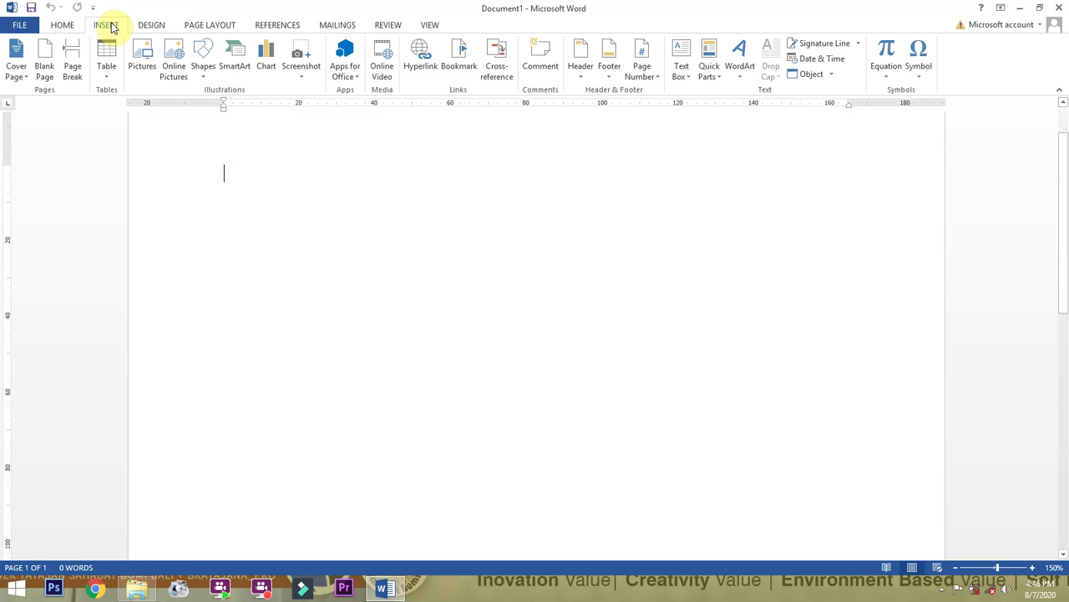
pyautogui.click(158, 32)
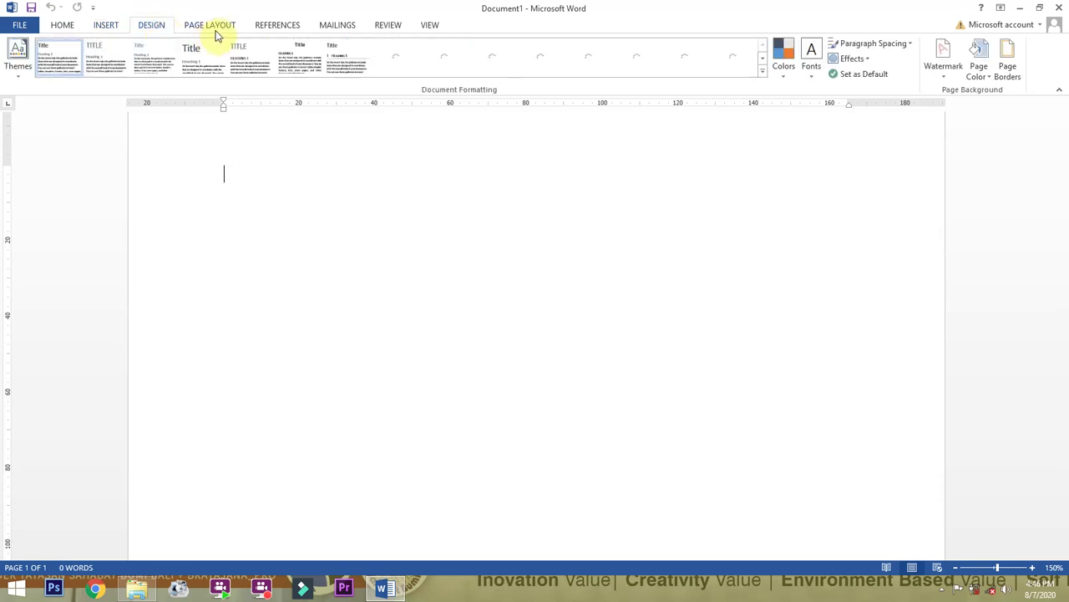
pyautogui.click(219, 28)
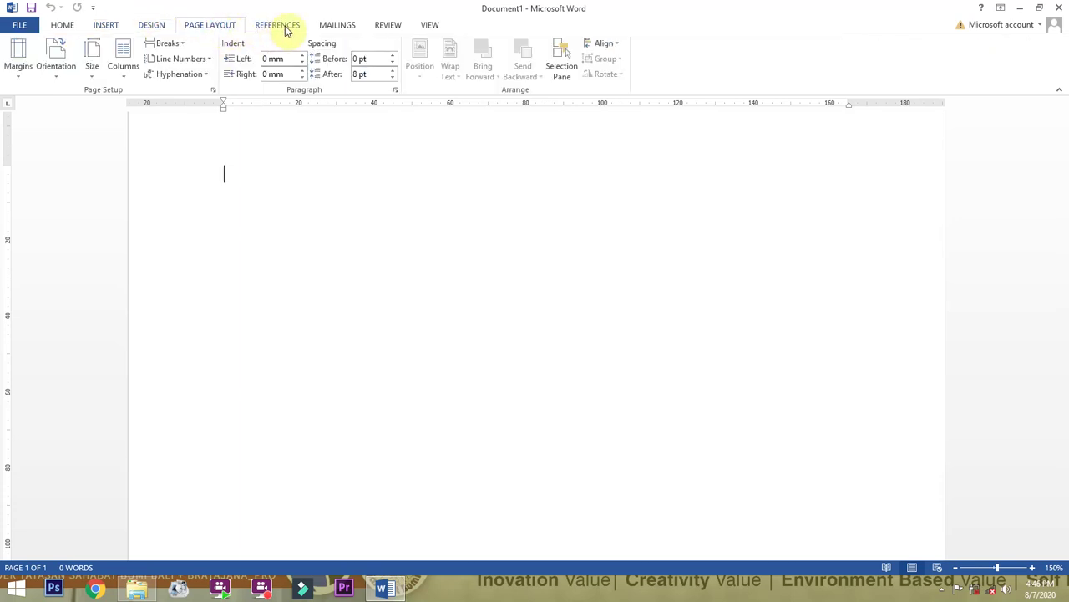
pyautogui.click(285, 30)
pyautogui.click(339, 30)
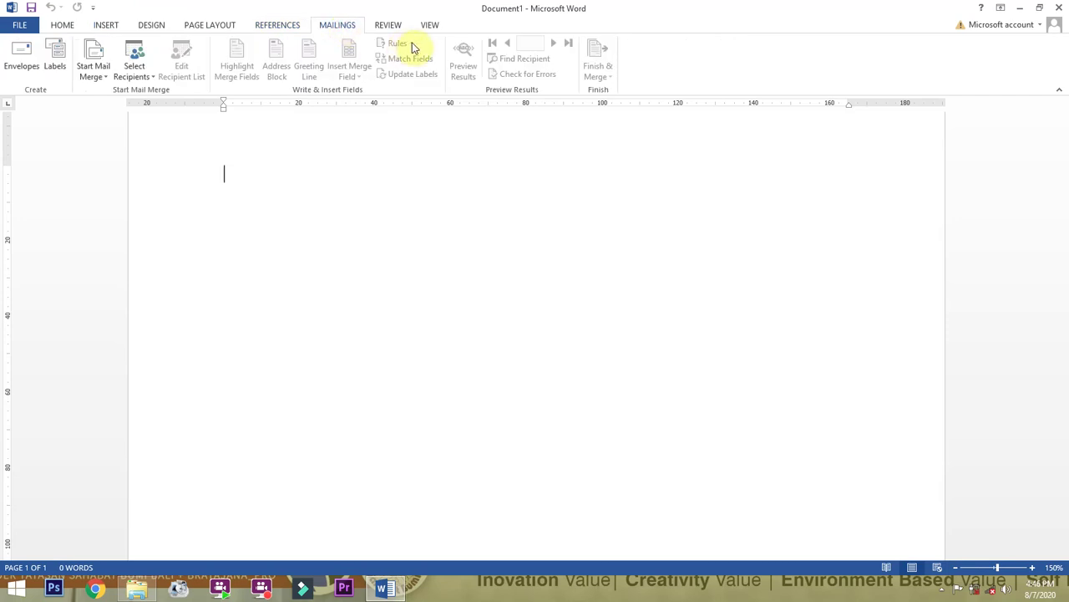
pyautogui.click(389, 26)
pyautogui.click(429, 26)
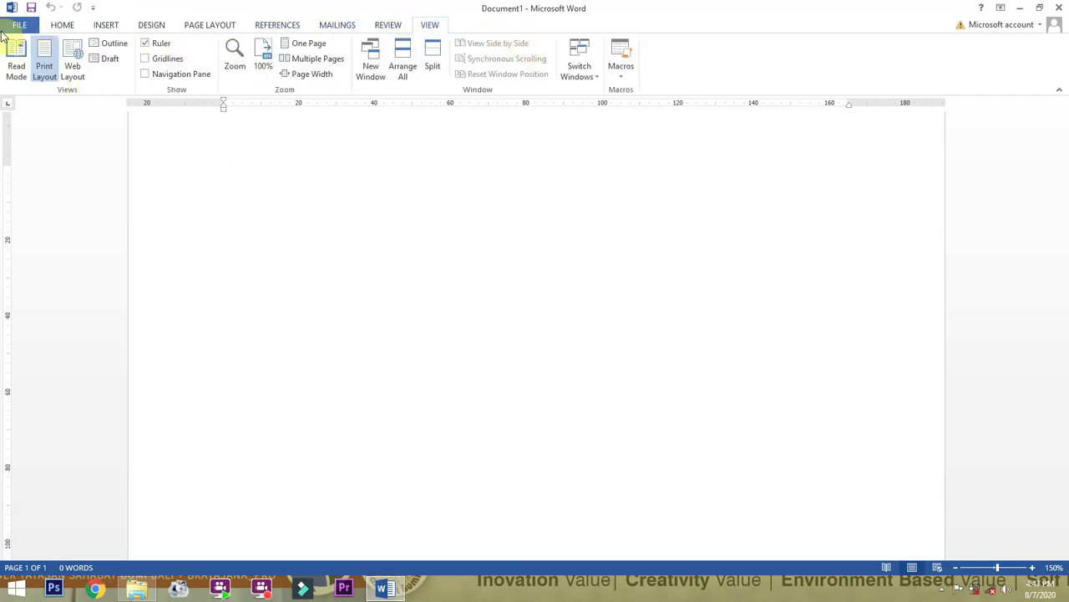
pyautogui.click(59, 25)
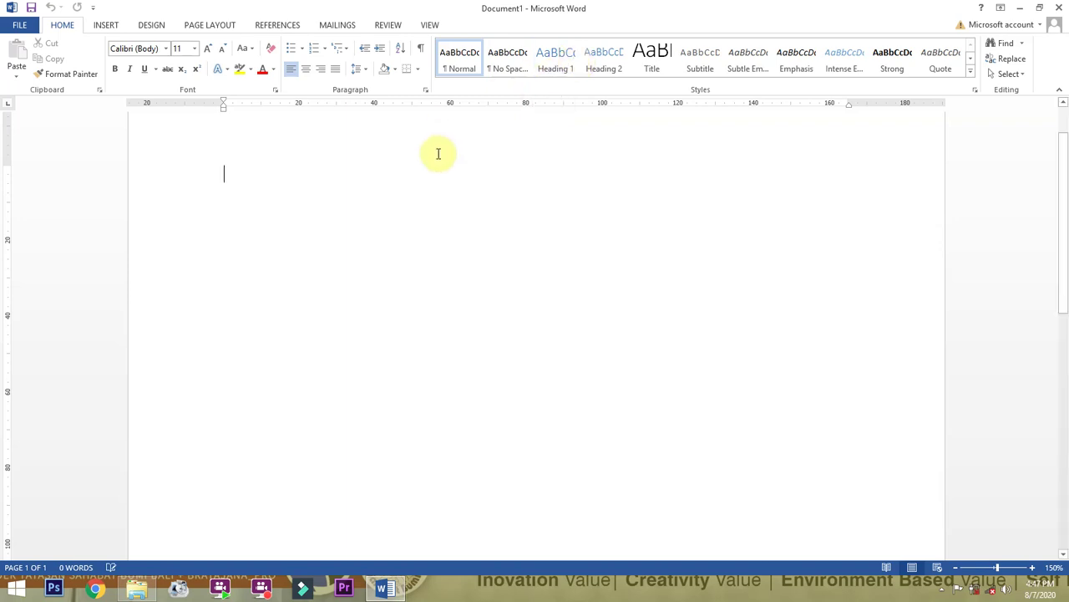
pyautogui.click(20, 25)
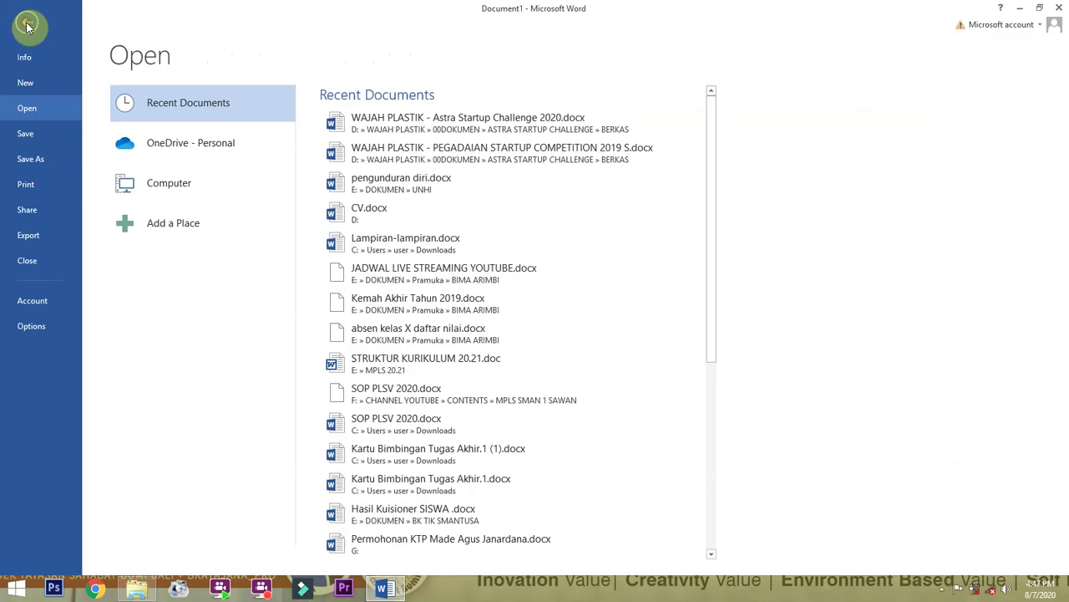
pyautogui.click(27, 87)
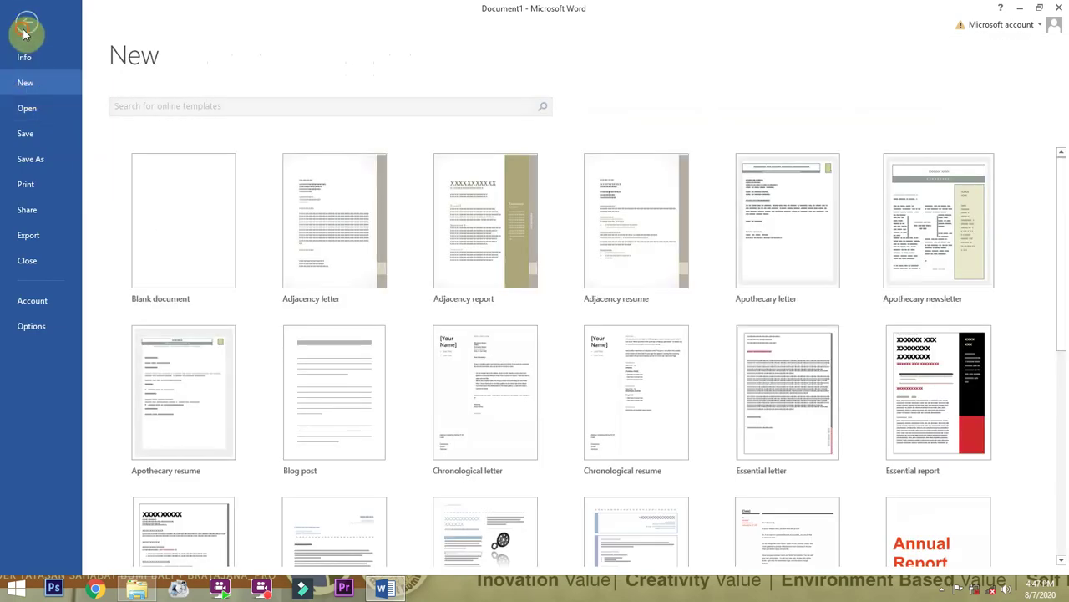
pyautogui.click(23, 33)
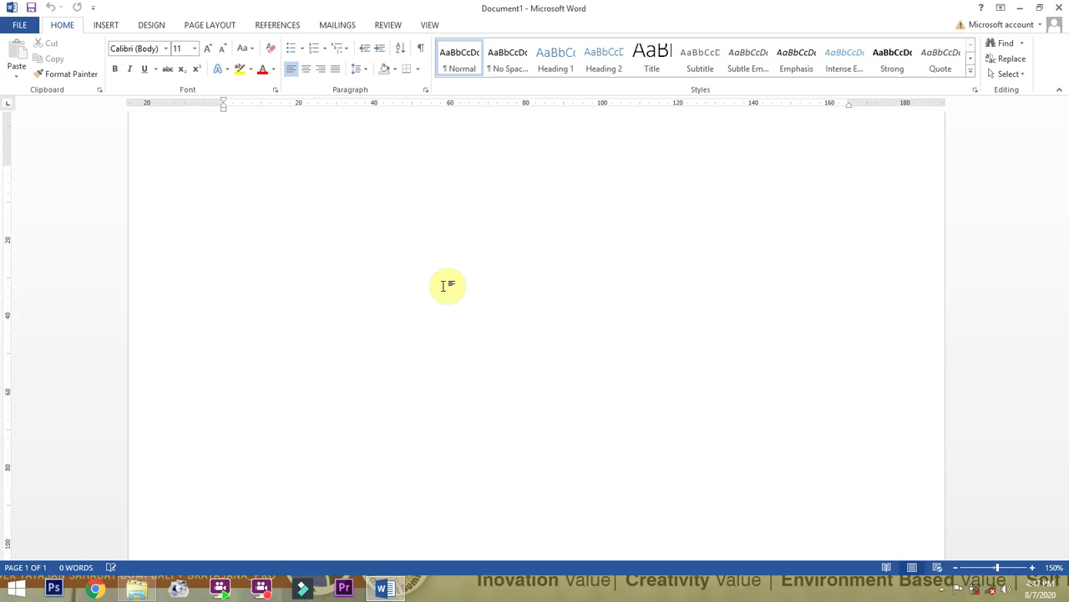
pyautogui.hotkey('ctrl', 'n')
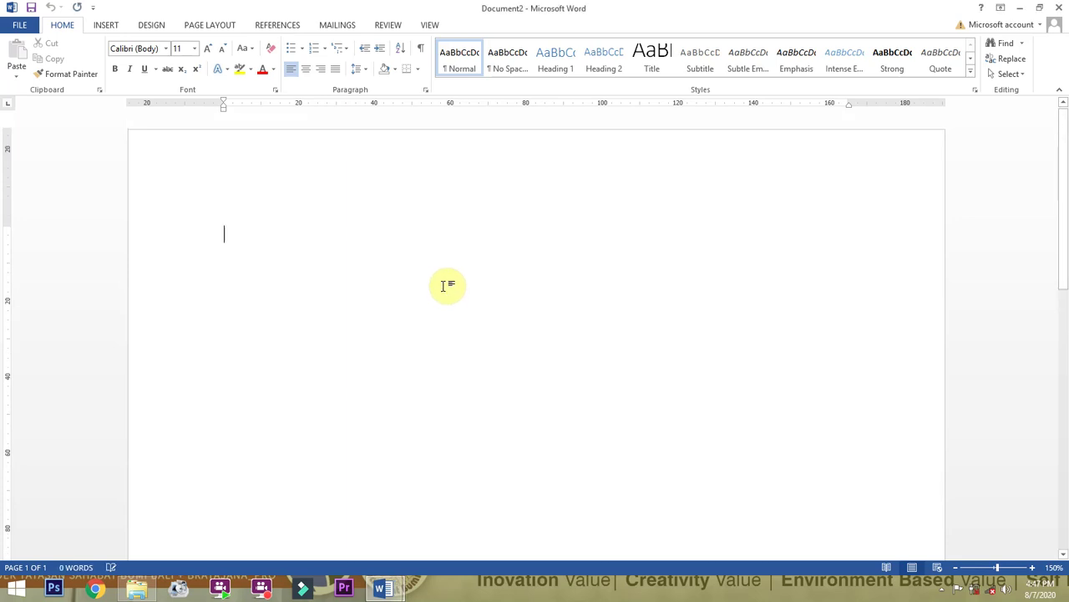
pyautogui.doubleClick(836, 6)
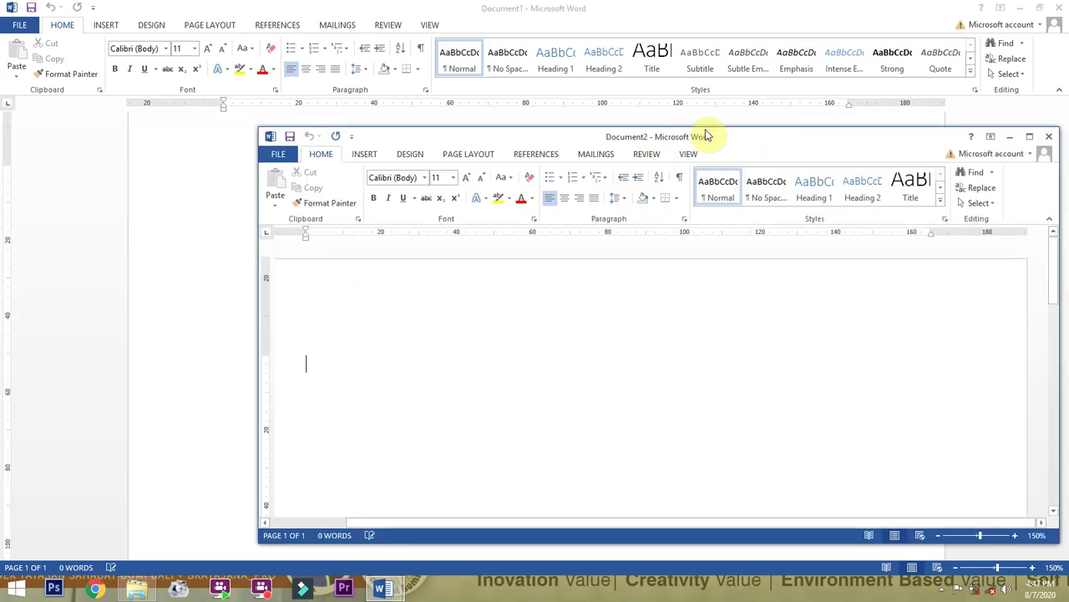
pyautogui.moveTo(926, 144); pyautogui.dragTo(766, 139)
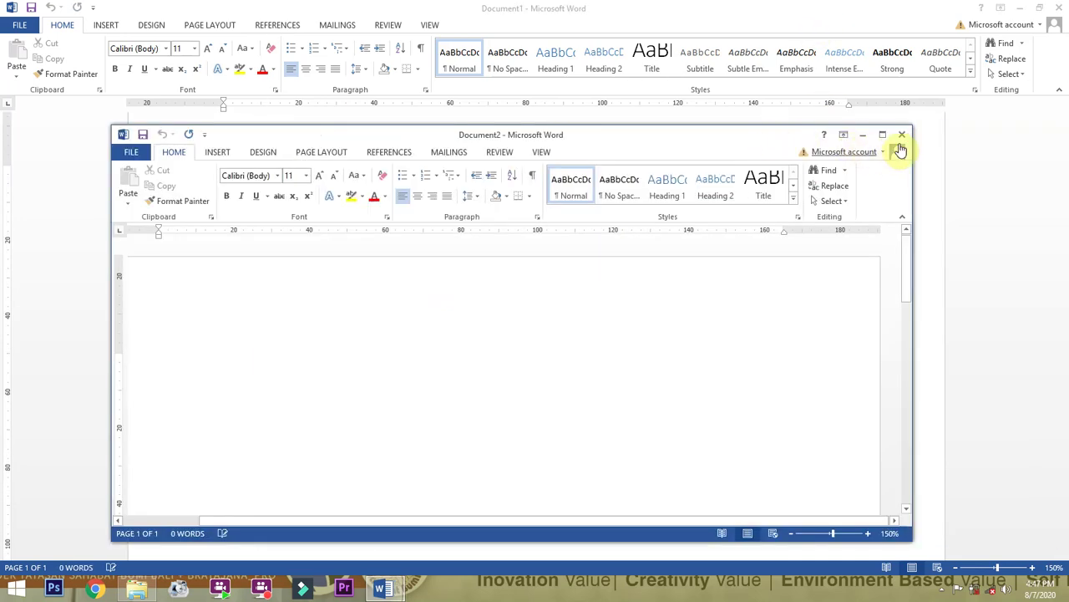
pyautogui.click(900, 137)
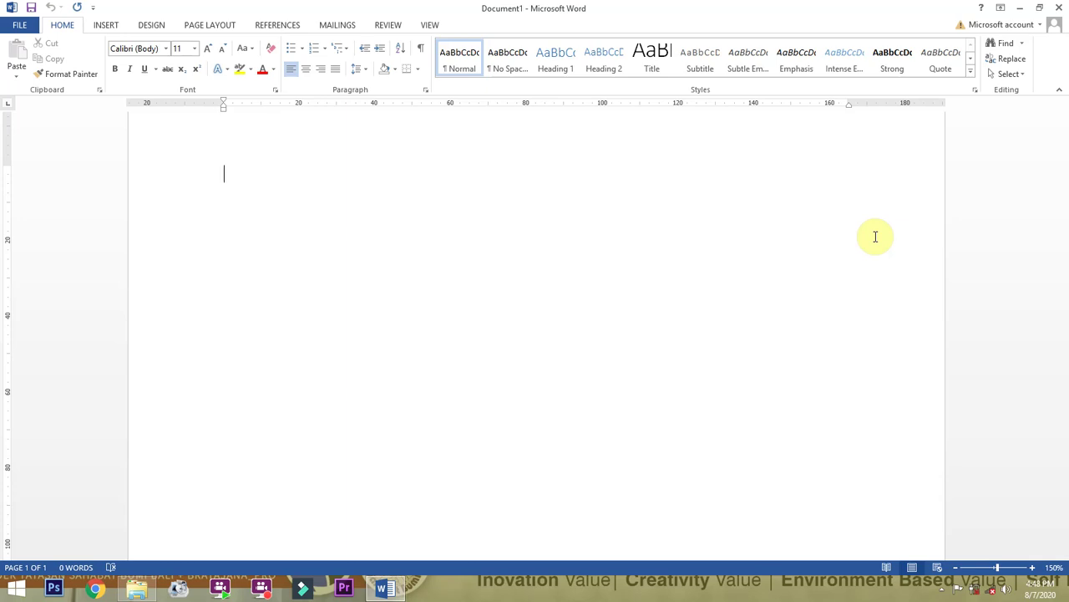
# Glance at the FILE backstage, INSERT and DESIGN tabs, ending on the PAGE LAYOUT tools.
pyautogui.click(21, 25)
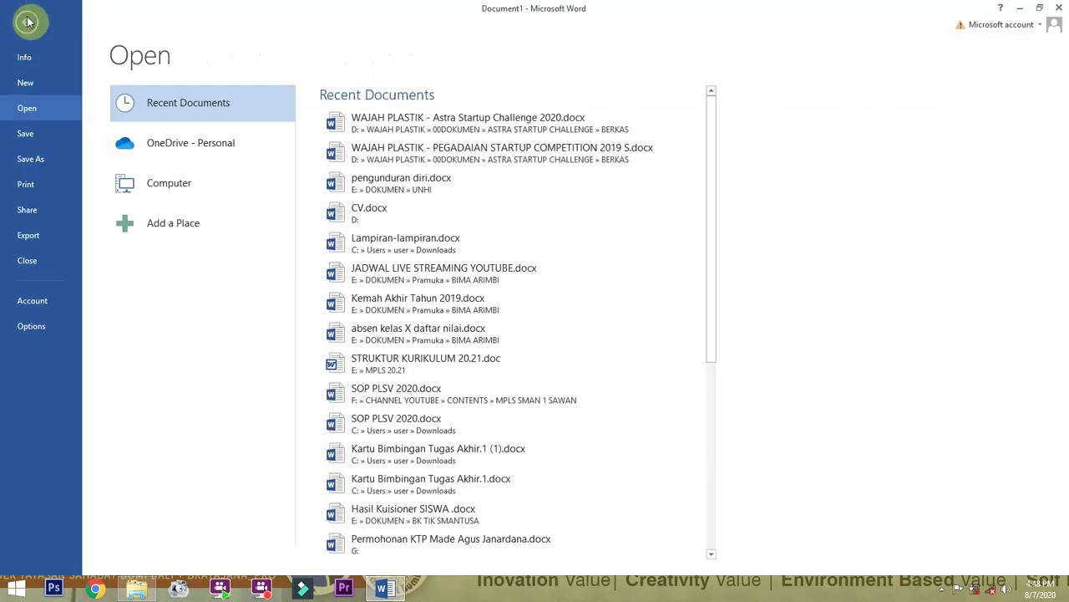
pyautogui.click(28, 22)
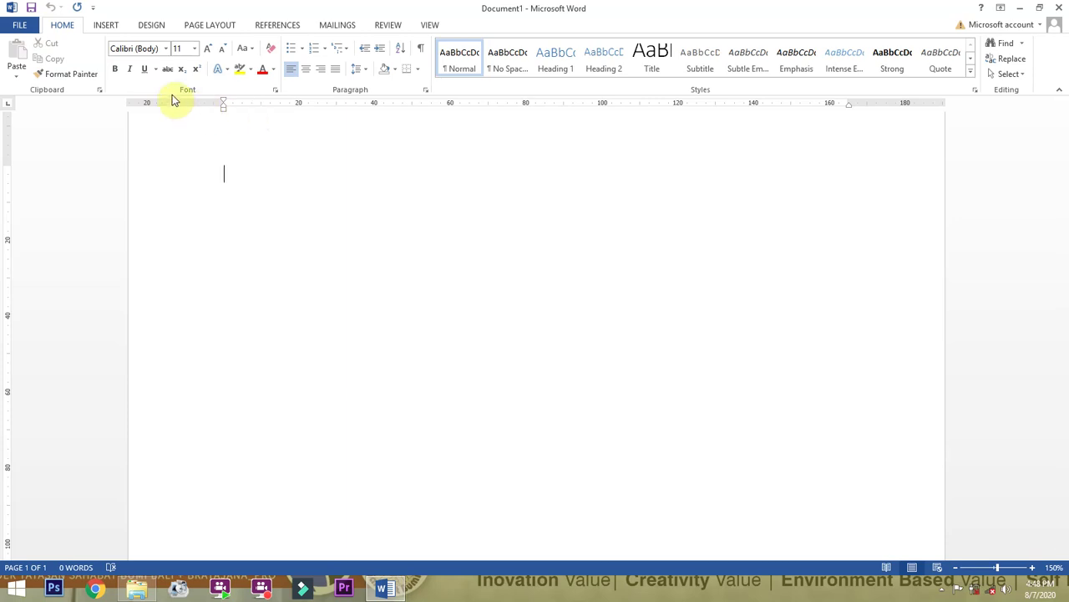
pyautogui.click(107, 26)
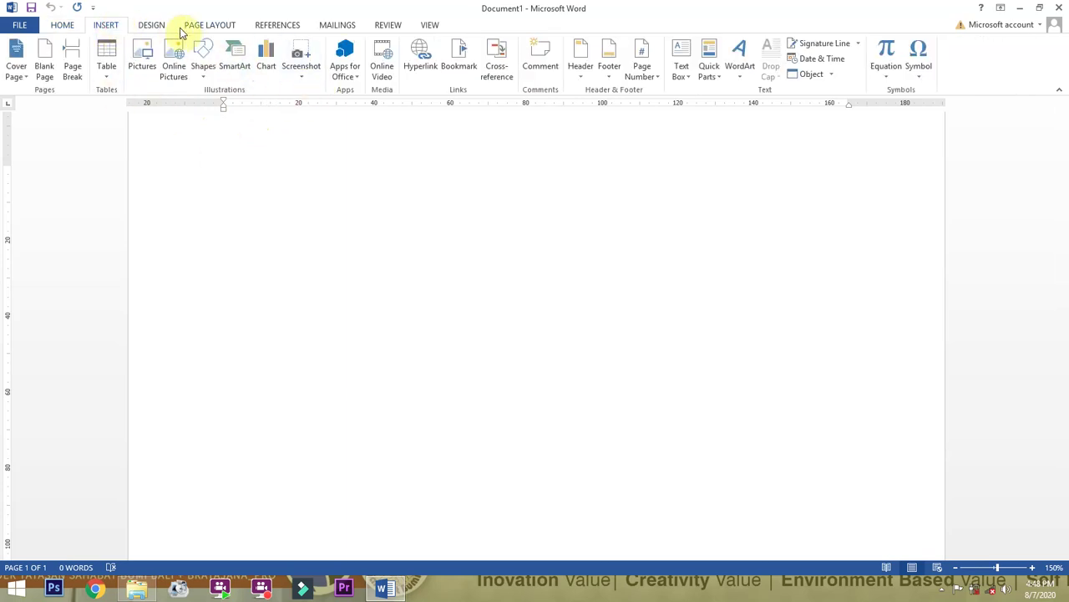
pyautogui.click(152, 25)
pyautogui.click(206, 26)
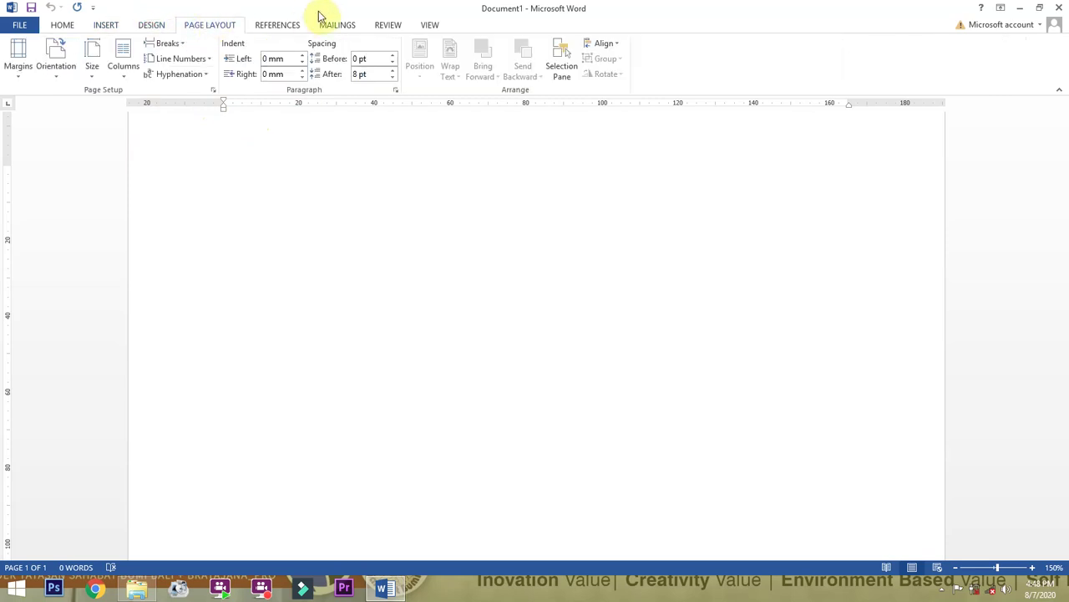
# Open shortcut word.jpg from Local Disk (D:), zoom through its shortcut table, then close it.
pyautogui.click(137, 588)
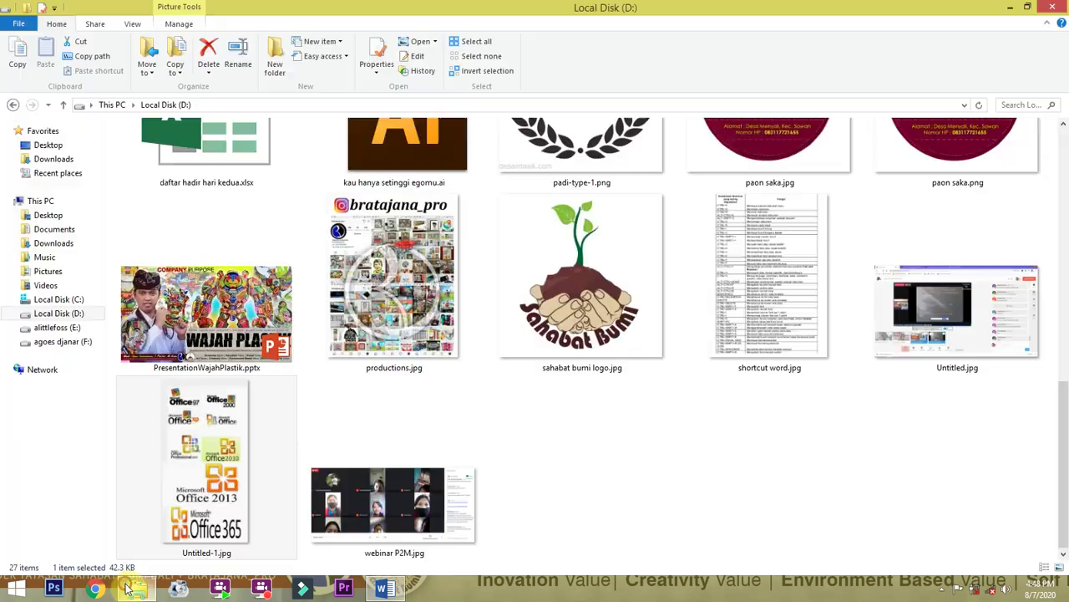
pyautogui.doubleClick(781, 250)
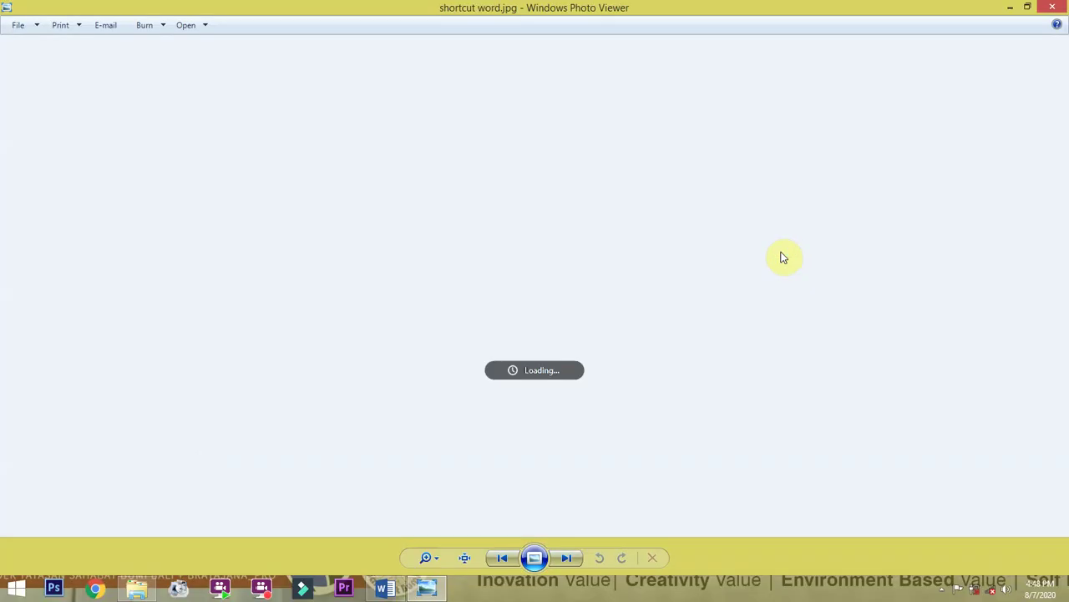
pyautogui.scroll(3, 541, 78)
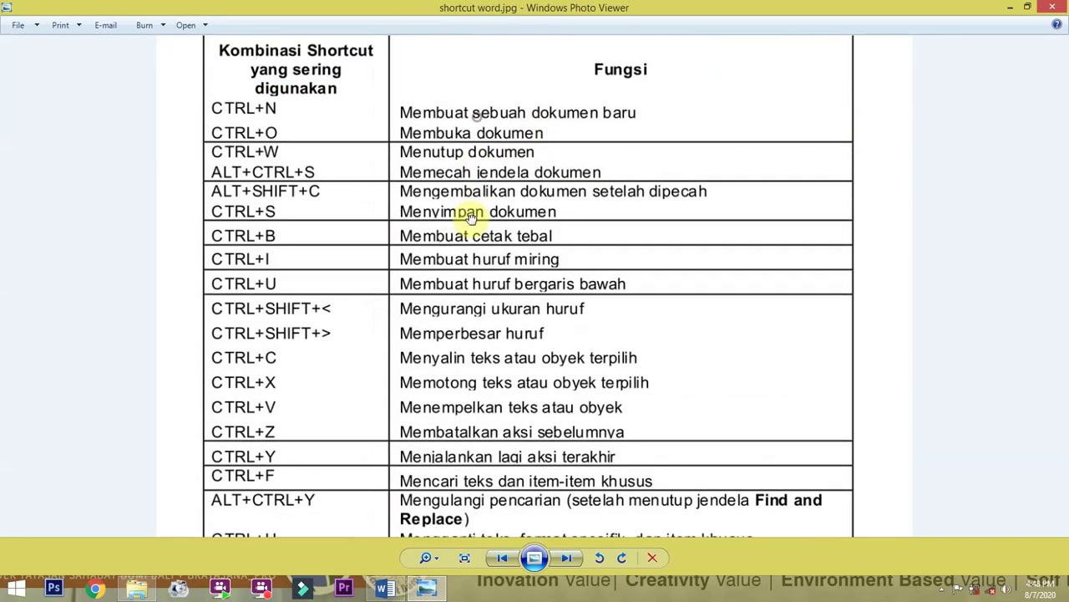
pyautogui.scroll(2, 276, 109)
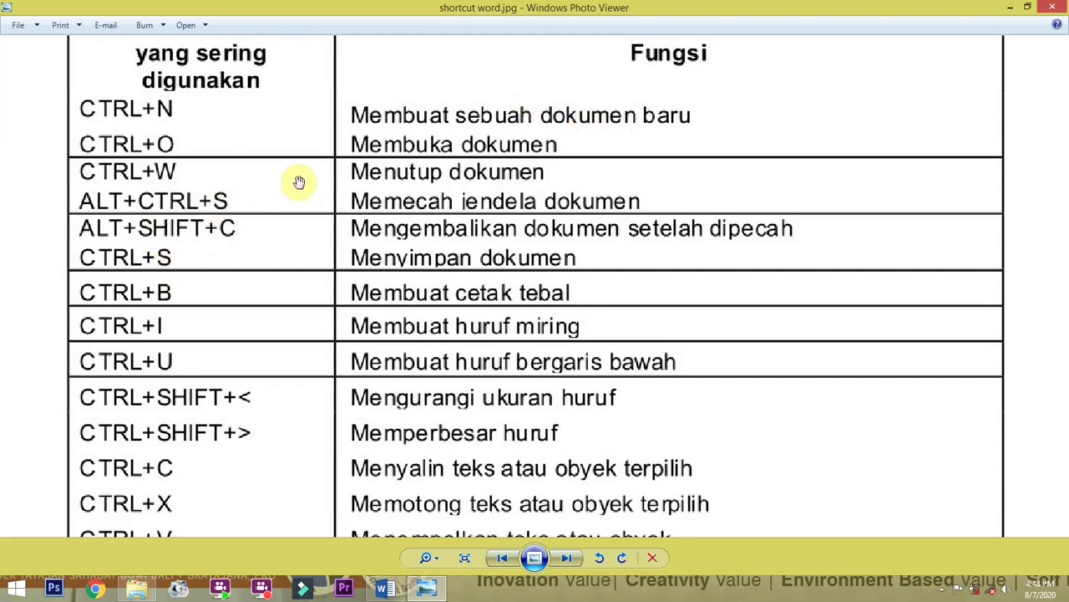
pyautogui.scroll(-4, 179, 231)
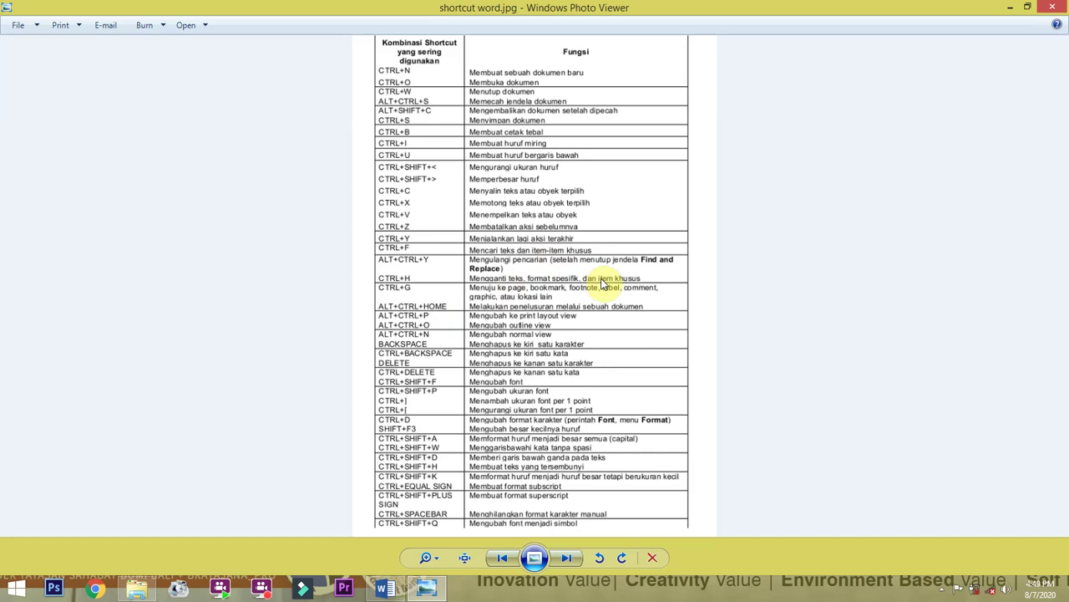
pyautogui.click(1051, 6)
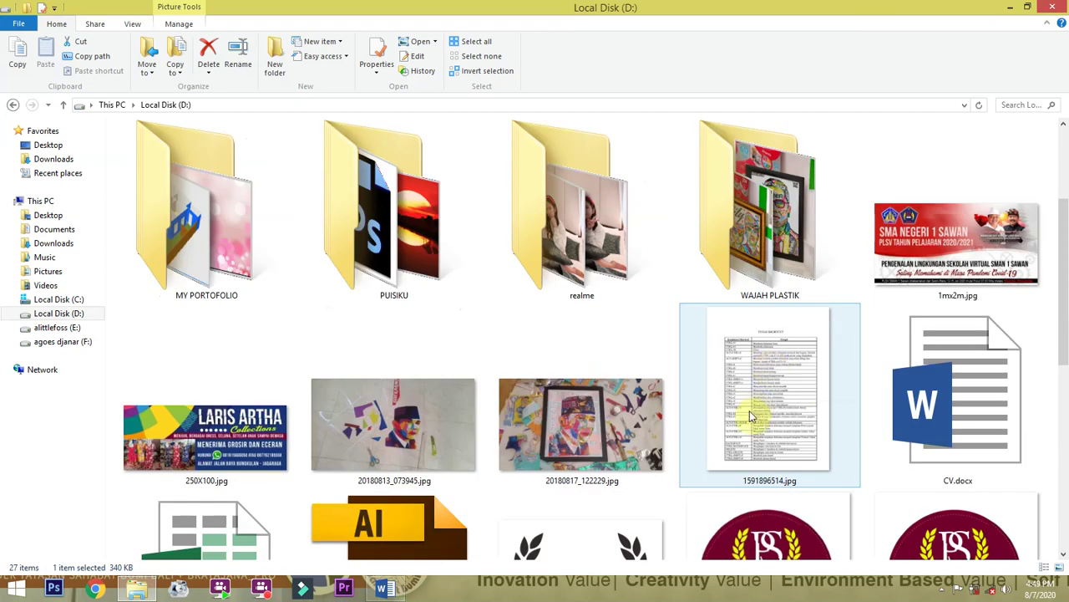
# View the 1591896514.jpg shortcut table, then switch back to the Word document.
pyautogui.doubleClick(749, 408)
pyautogui.scroll(2, 491, 207)
pyautogui.scroll(-2, 501, 192)
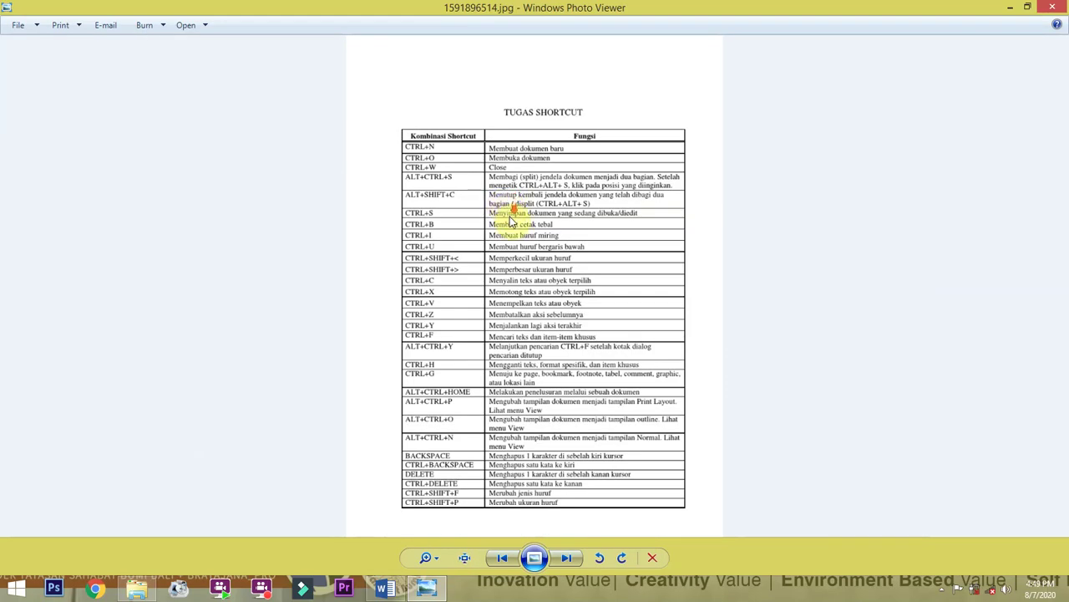
pyautogui.click(384, 588)
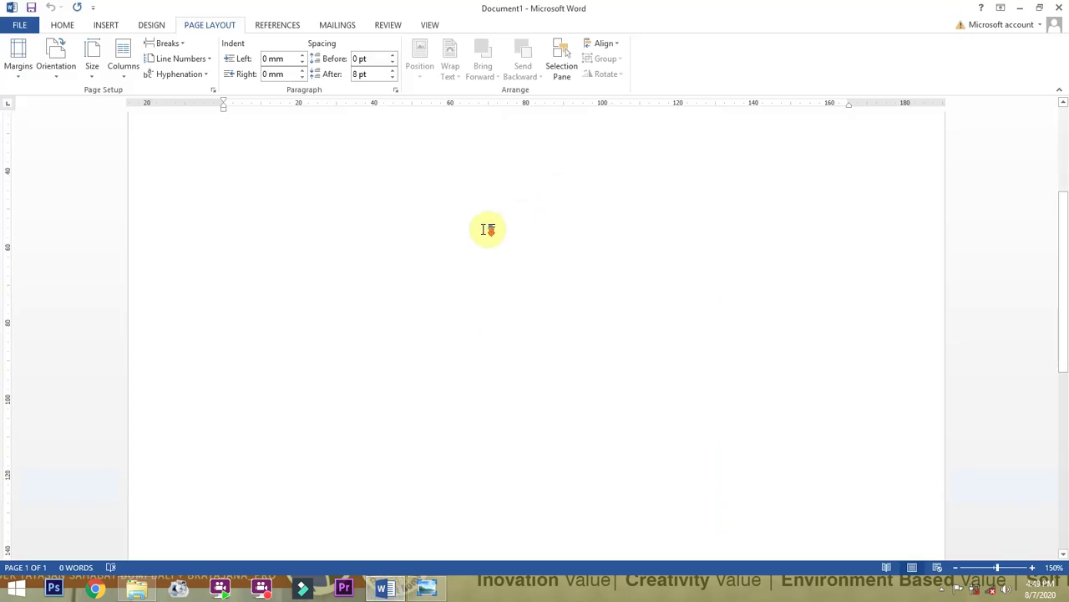
# Zoom the blank page out to 80% so its full width fits on screen.
pyautogui.keyDown('ctrl'); pyautogui.scroll(-5, 487, 228); pyautogui.keyUp('ctrl')
pyautogui.keyDown('ctrl'); pyautogui.scroll(3, 405, 222); pyautogui.keyUp('ctrl')
pyautogui.keyDown('ctrl'); pyautogui.scroll(-4, 404, 219); pyautogui.keyUp('ctrl')
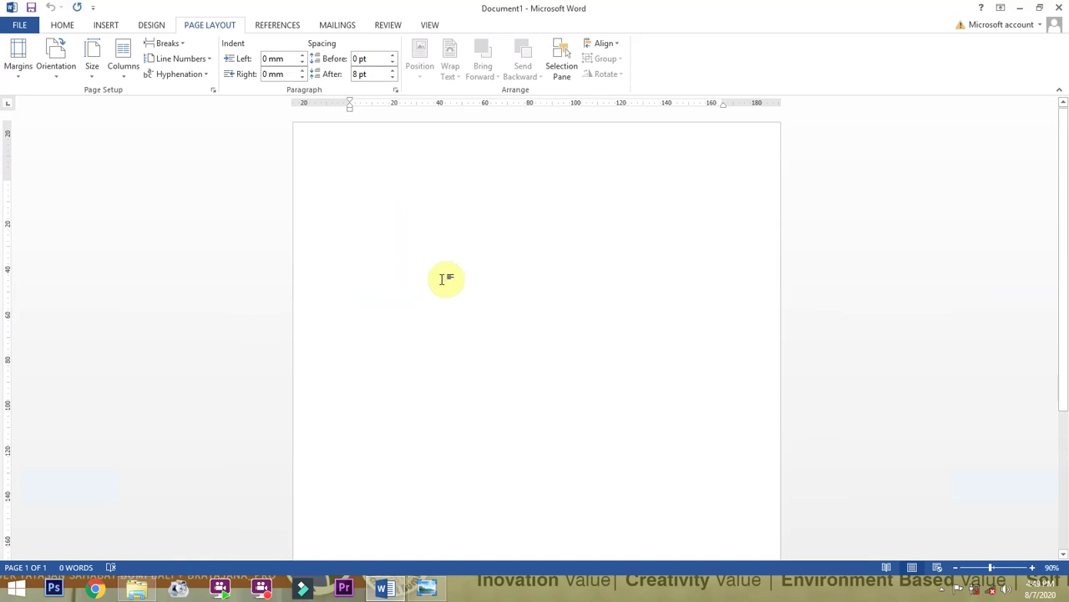
pyautogui.click(67, 25)
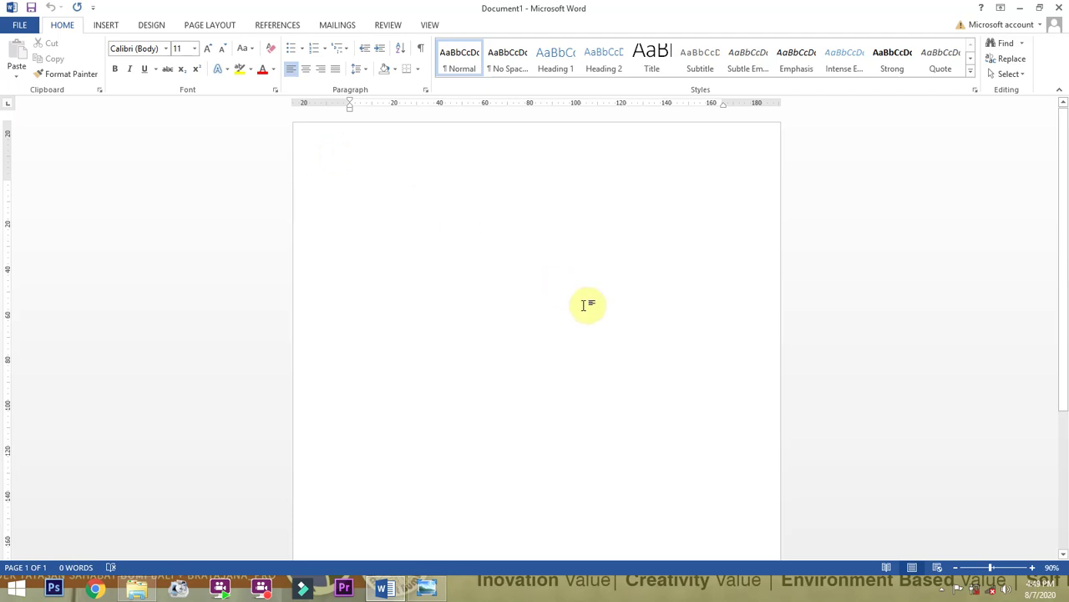
pyautogui.keyDown('ctrl'); pyautogui.scroll(2, 520, 266); pyautogui.keyUp('ctrl')
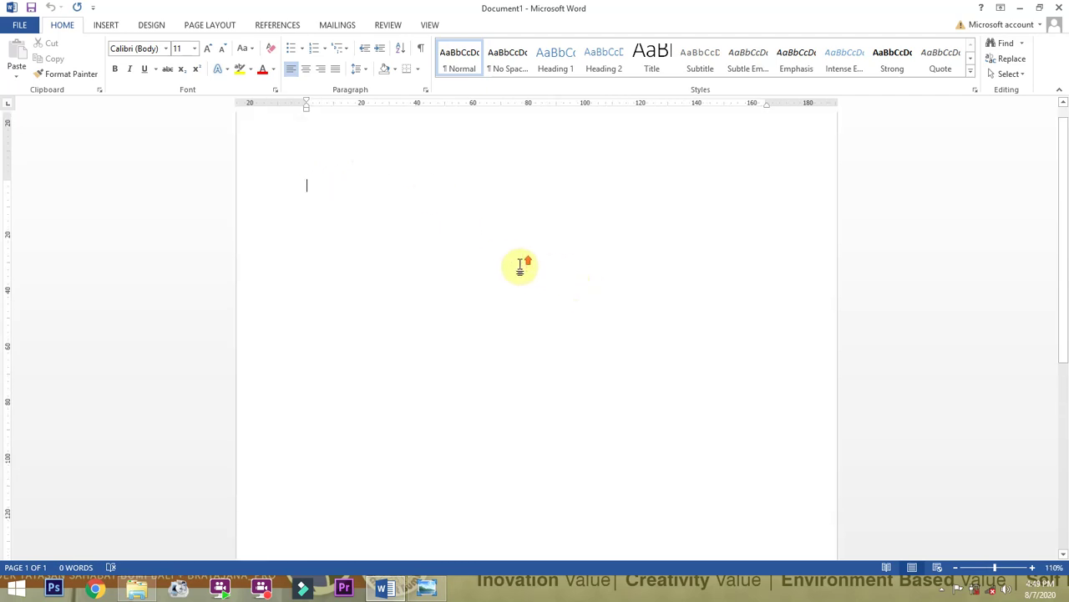
pyautogui.keyDown('ctrl'); pyautogui.scroll(-3, 520, 265); pyautogui.keyUp('ctrl')
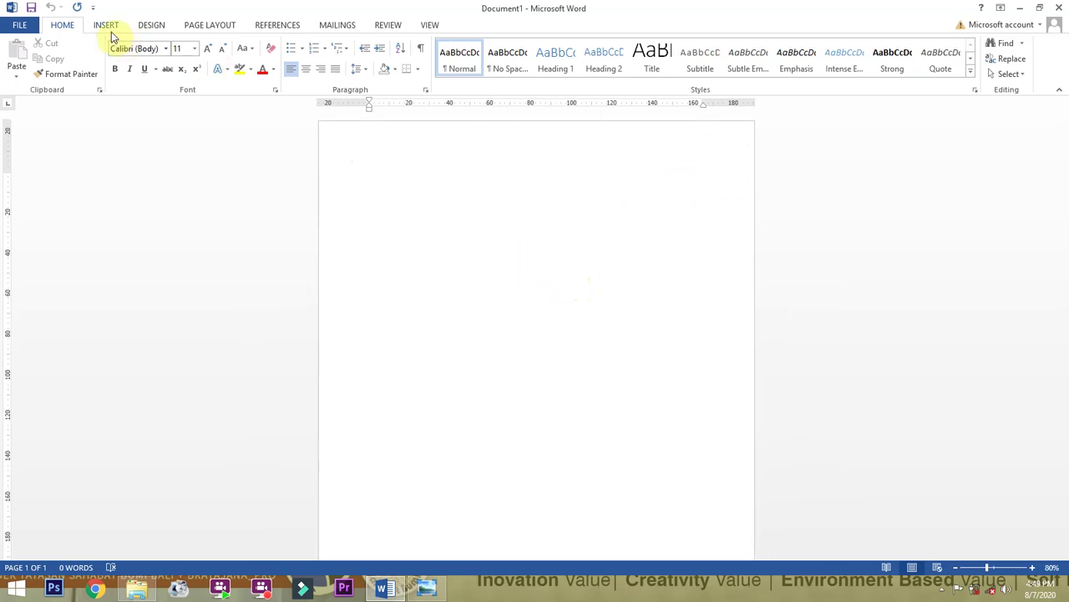
pyautogui.click(187, 26)
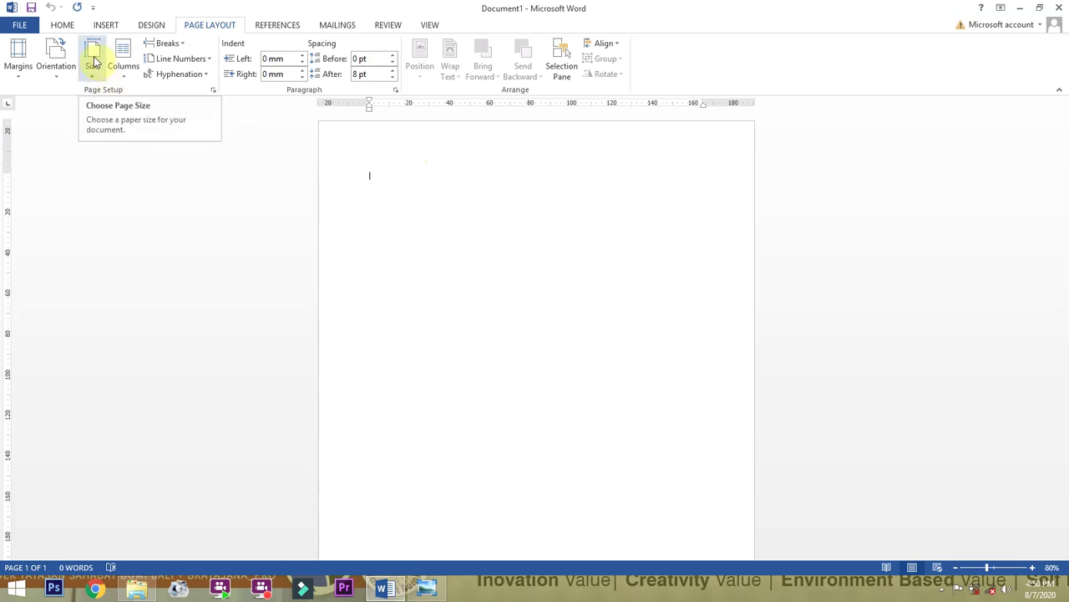
# Inspect paper sizes in Page Setup, cancel without changes, and reopen the Size gallery.
pyautogui.click(93, 60)
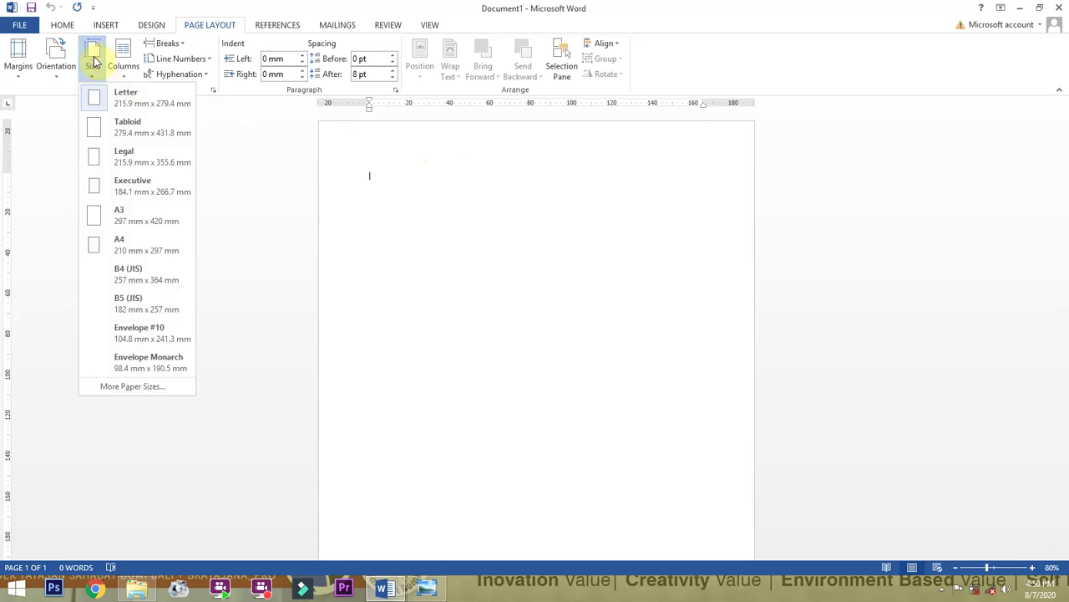
pyautogui.click(156, 393)
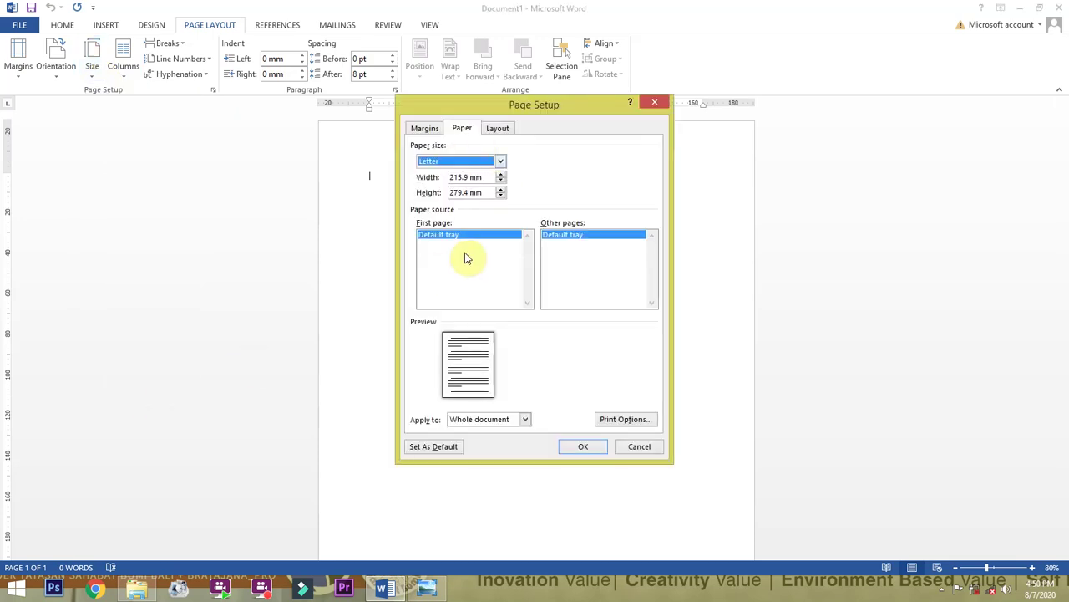
pyautogui.click(498, 163)
pyautogui.scroll(-3, 494, 182)
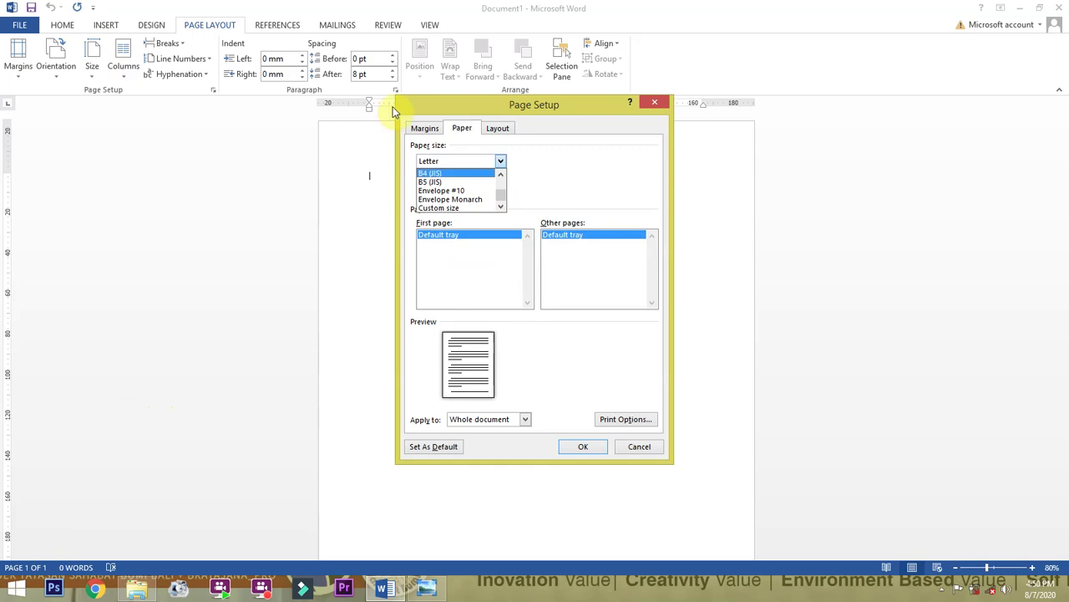
pyautogui.click(639, 447)
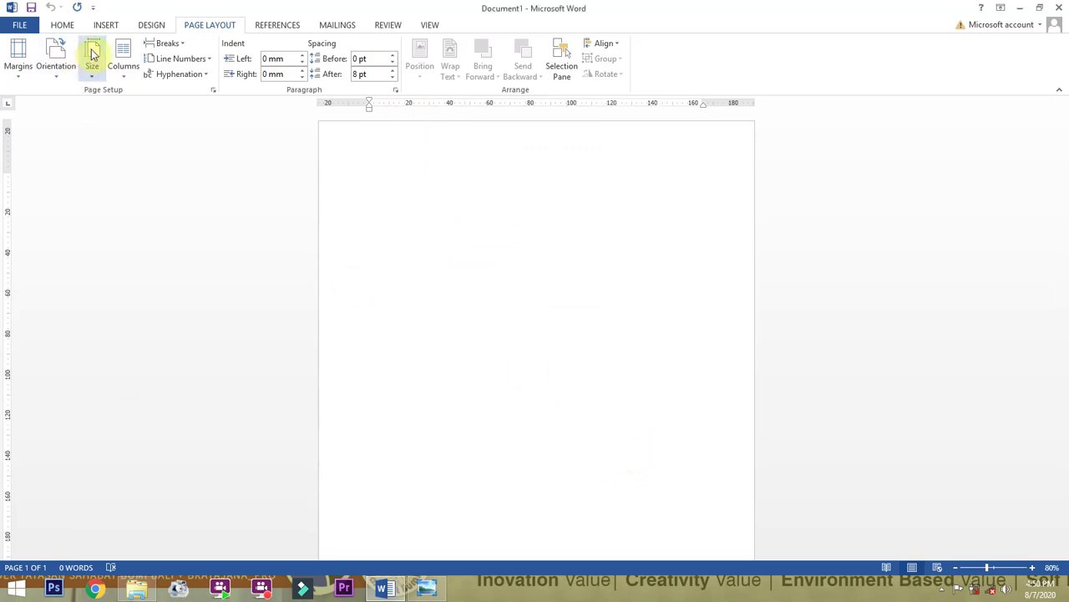
pyautogui.click(93, 55)
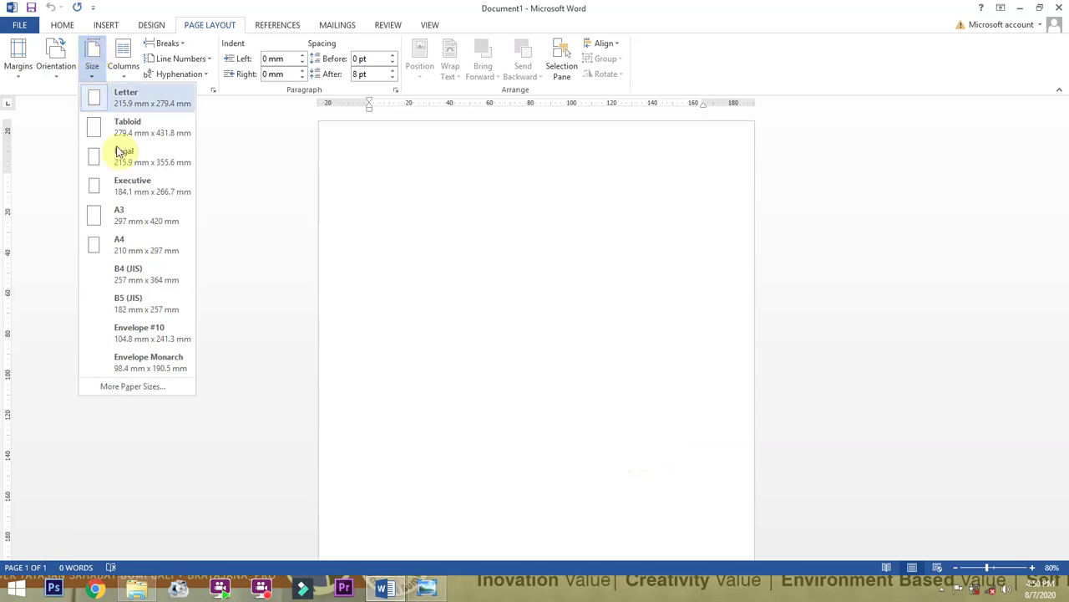
# Try paper sizes A4, Legal, A3 and then Envelope #10.
pyautogui.click(136, 245)
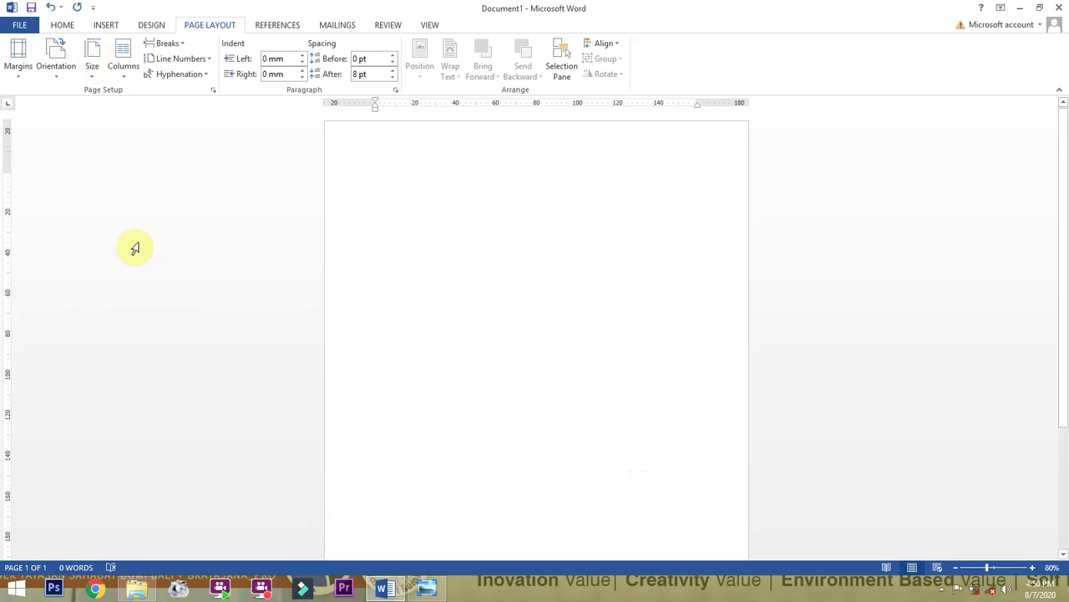
pyautogui.click(102, 60)
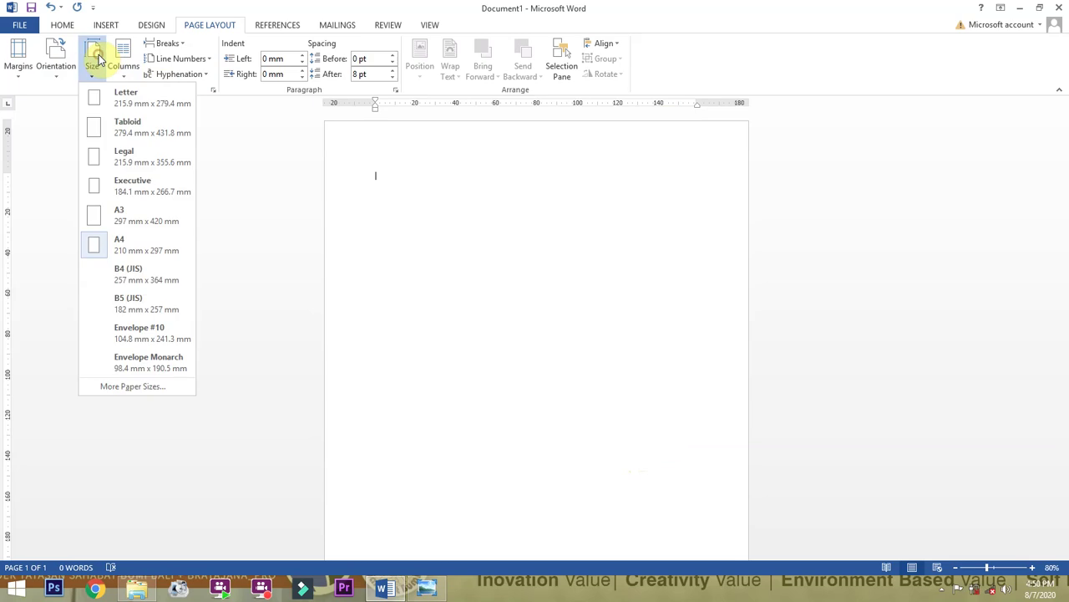
pyautogui.click(130, 154)
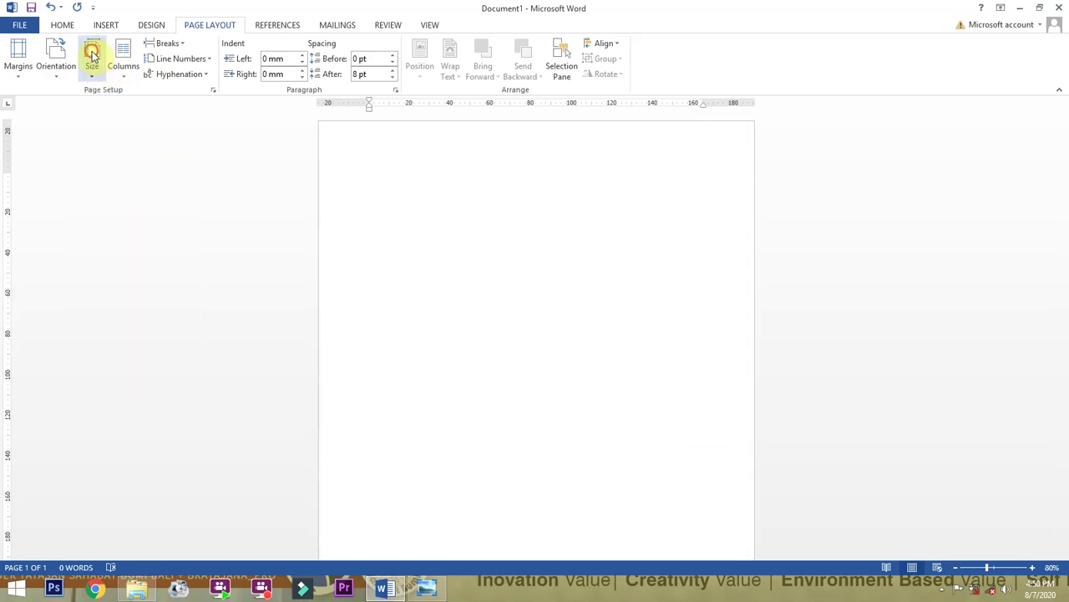
pyautogui.click(92, 55)
pyautogui.click(127, 220)
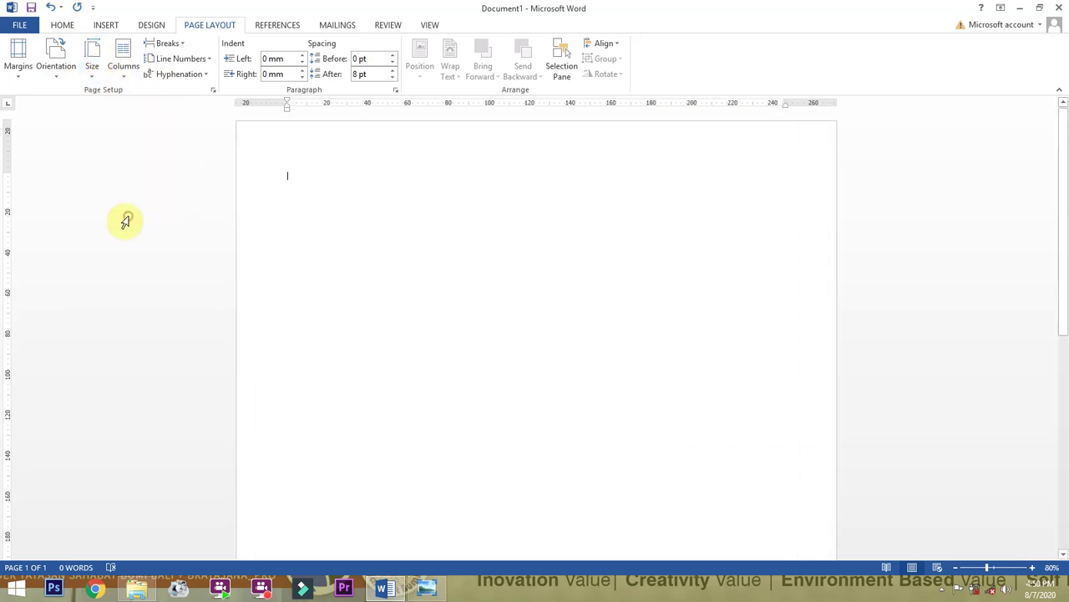
pyautogui.click(92, 57)
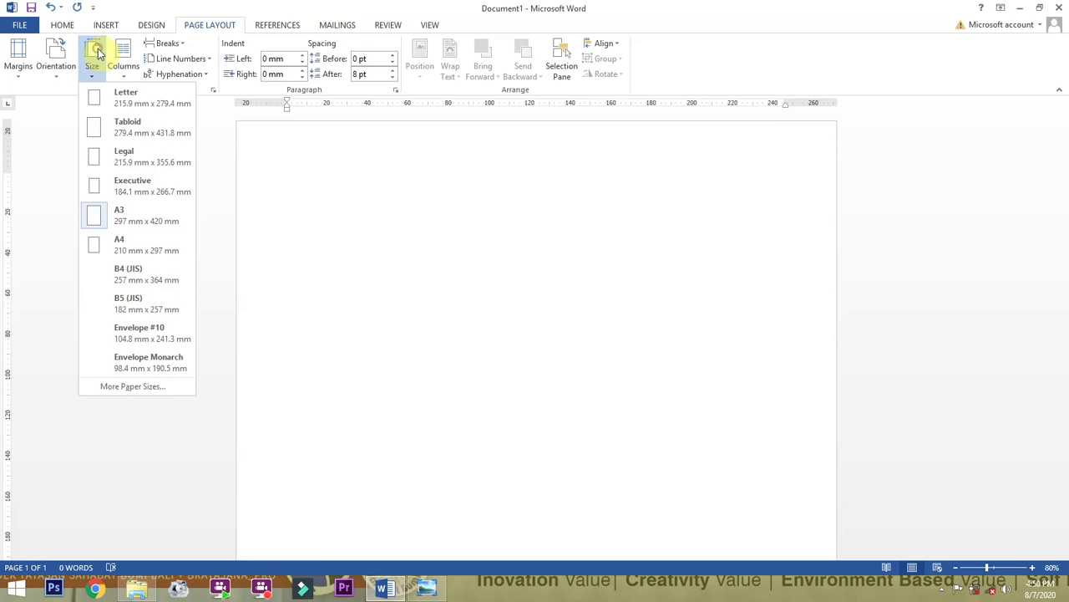
pyautogui.click(140, 332)
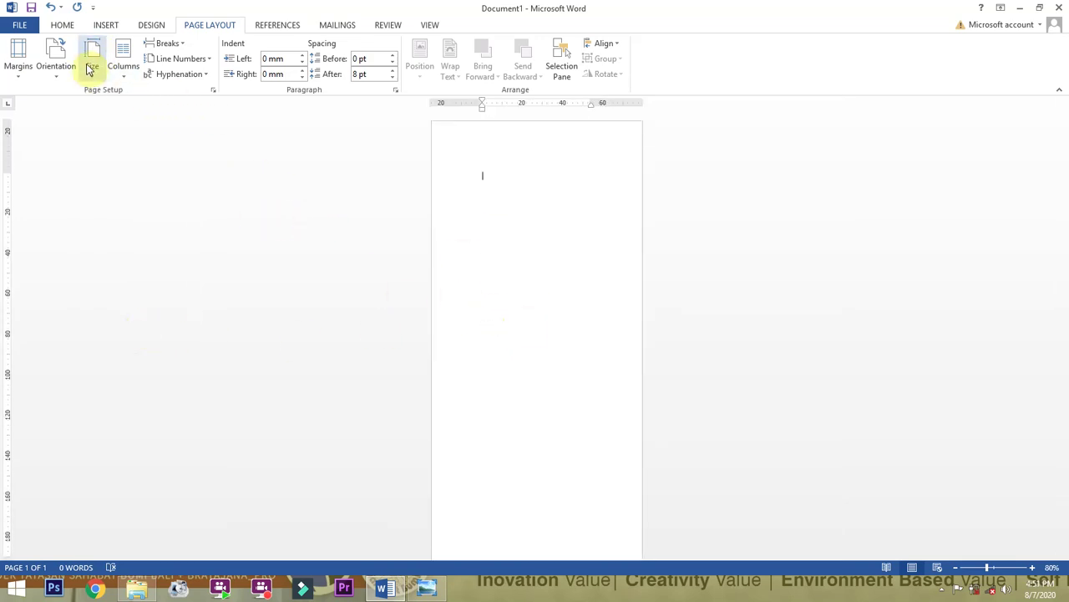
# Turn the page to landscape, try Envelope Monarch, then settle on A4.
pyautogui.click(57, 63)
pyautogui.click(81, 134)
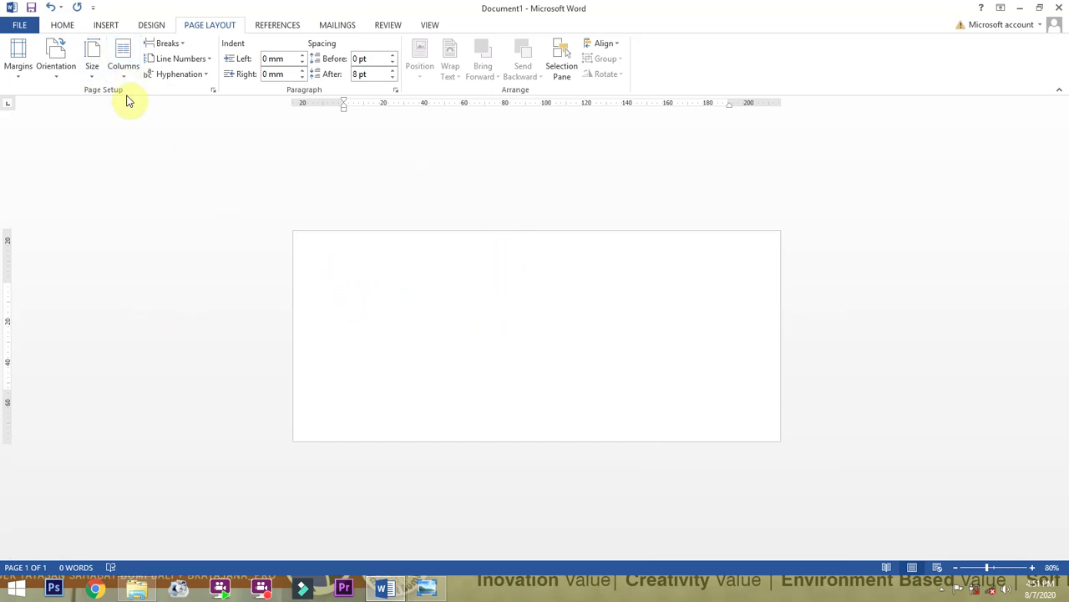
pyautogui.click(92, 60)
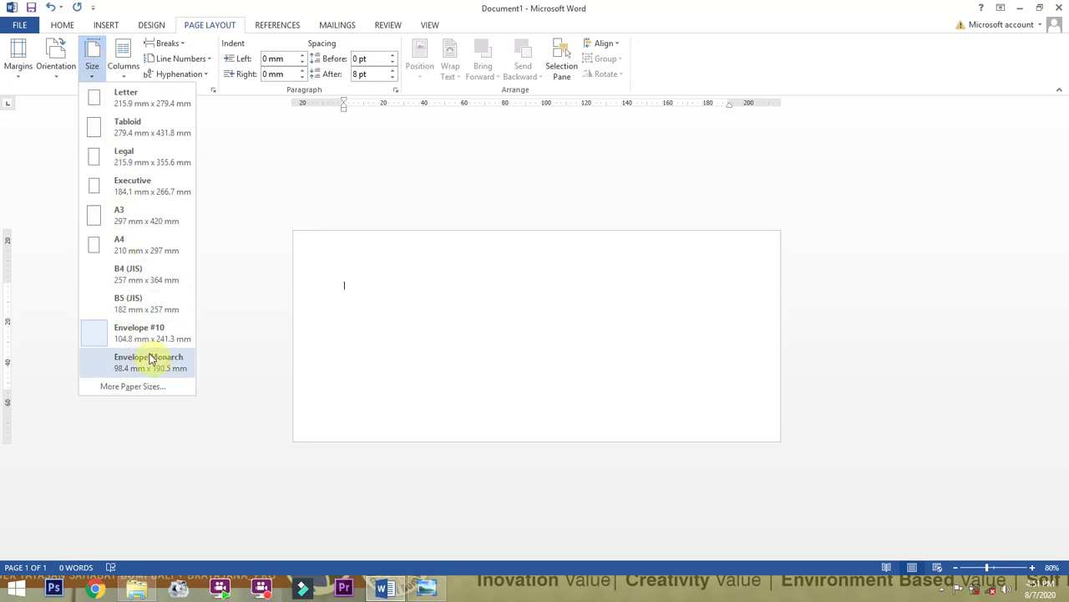
pyautogui.click(150, 363)
pyautogui.click(96, 60)
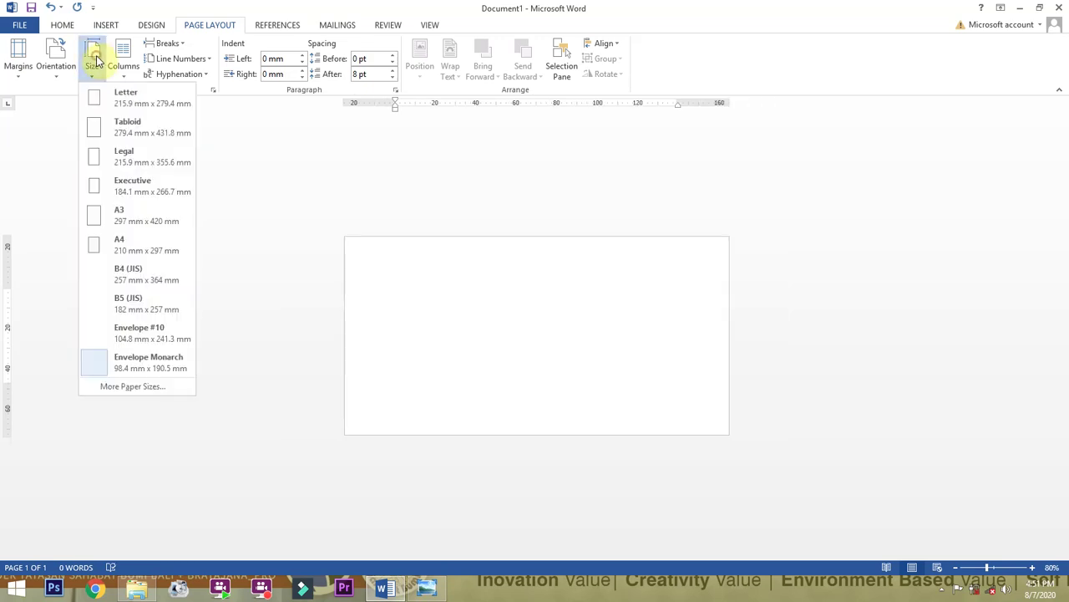
pyautogui.click(136, 248)
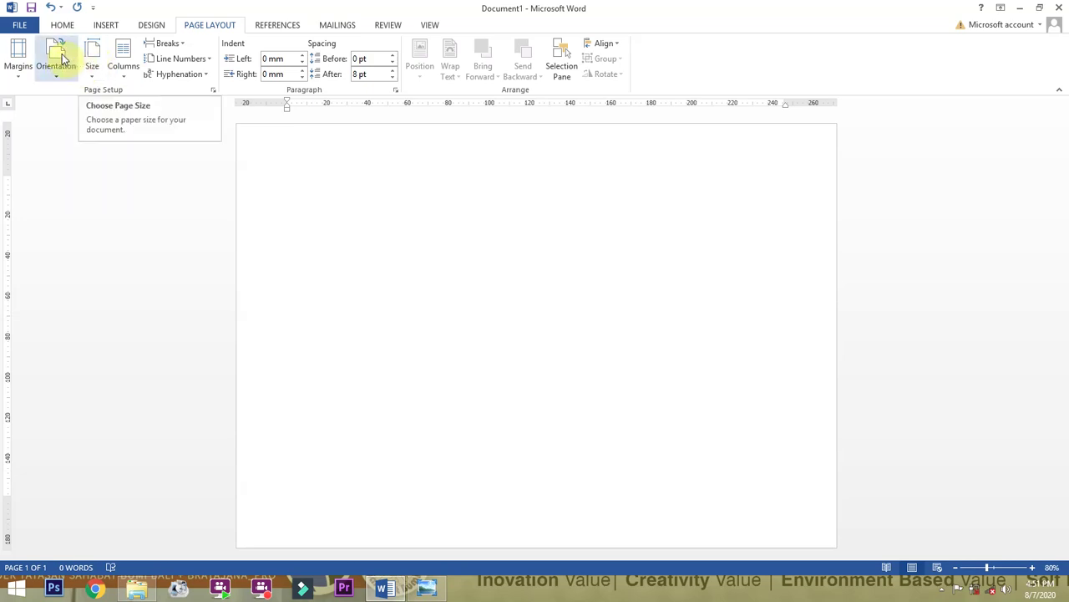
# Switch the page orientation to portrait, then landscape, and finally back to portrait.
pyautogui.click(58, 55)
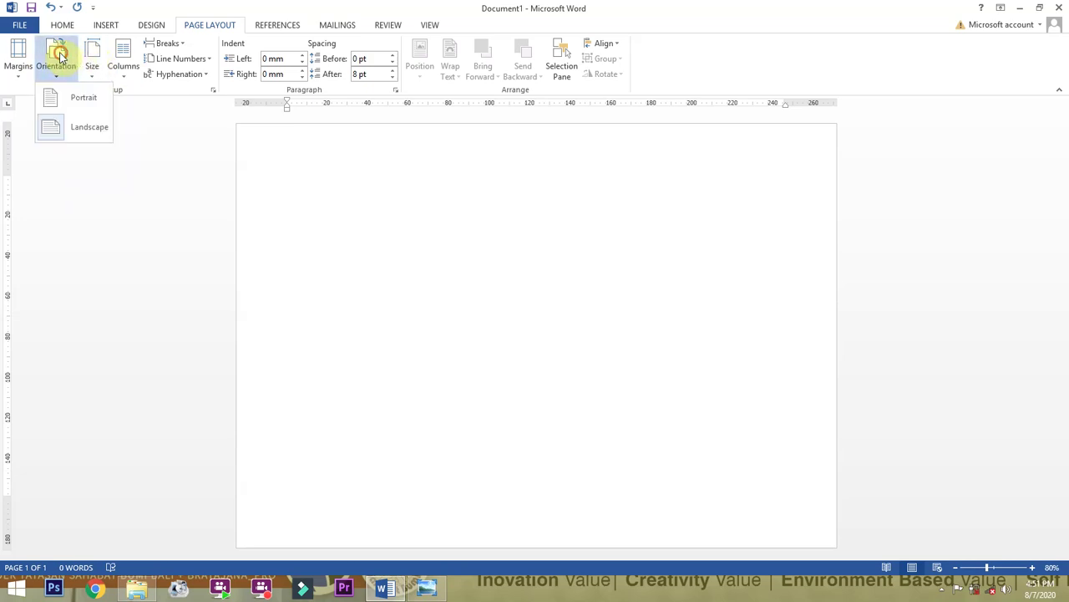
pyautogui.click(83, 100)
pyautogui.keyDown('ctrl'); pyautogui.scroll(-5, 417, 231); pyautogui.keyUp('ctrl')
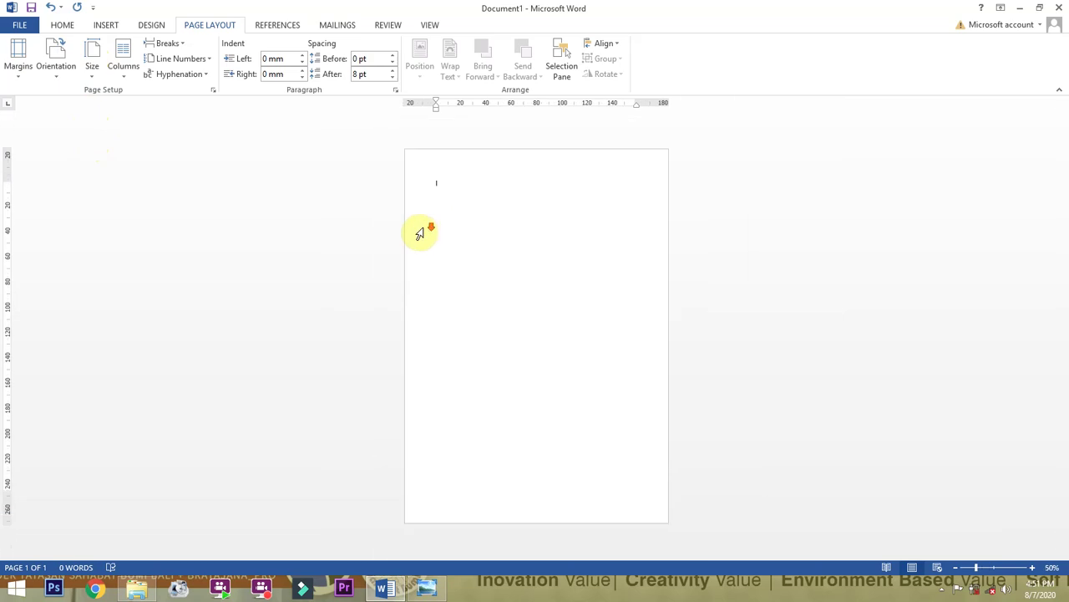
pyautogui.keyDown('ctrl'); pyautogui.scroll(2, 418, 231); pyautogui.keyUp('ctrl')
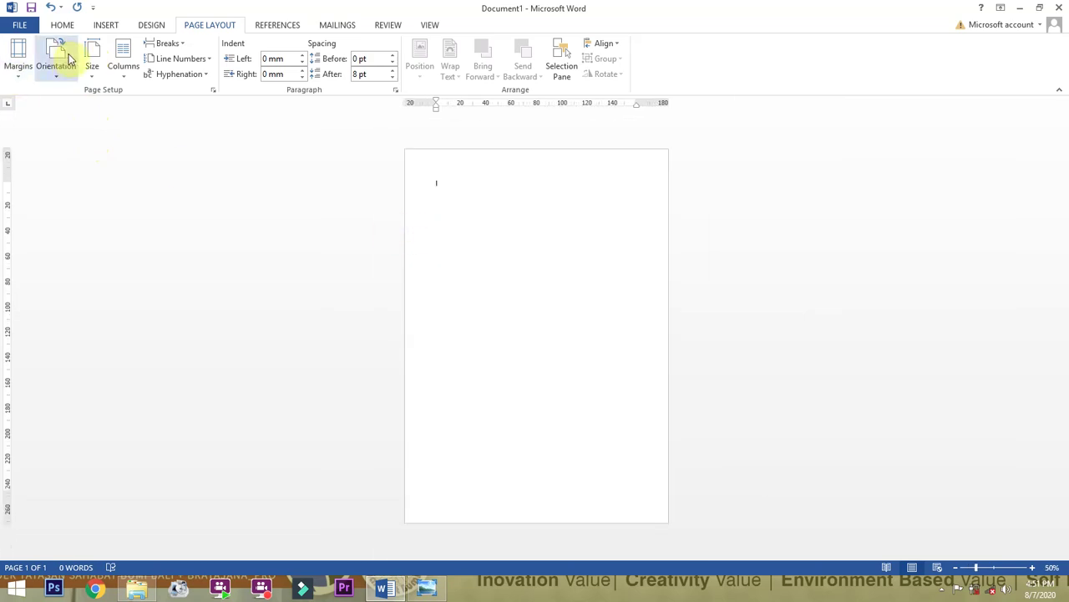
pyautogui.click(65, 59)
pyautogui.click(70, 126)
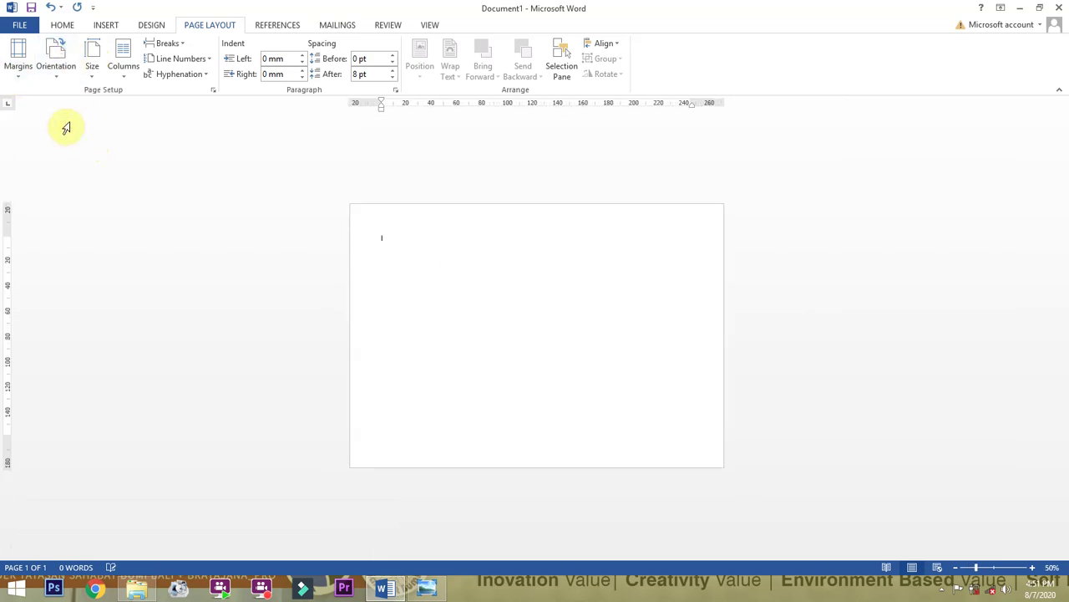
pyautogui.keyDown('ctrl'); pyautogui.scroll(2, 603, 279); pyautogui.keyUp('ctrl')
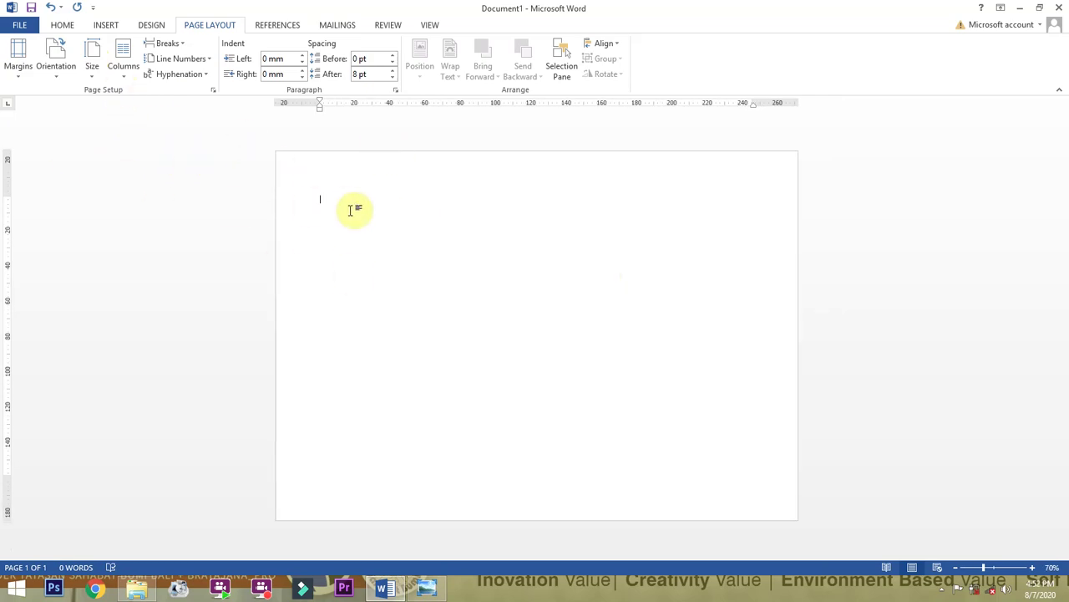
pyautogui.click(70, 67)
pyautogui.click(73, 100)
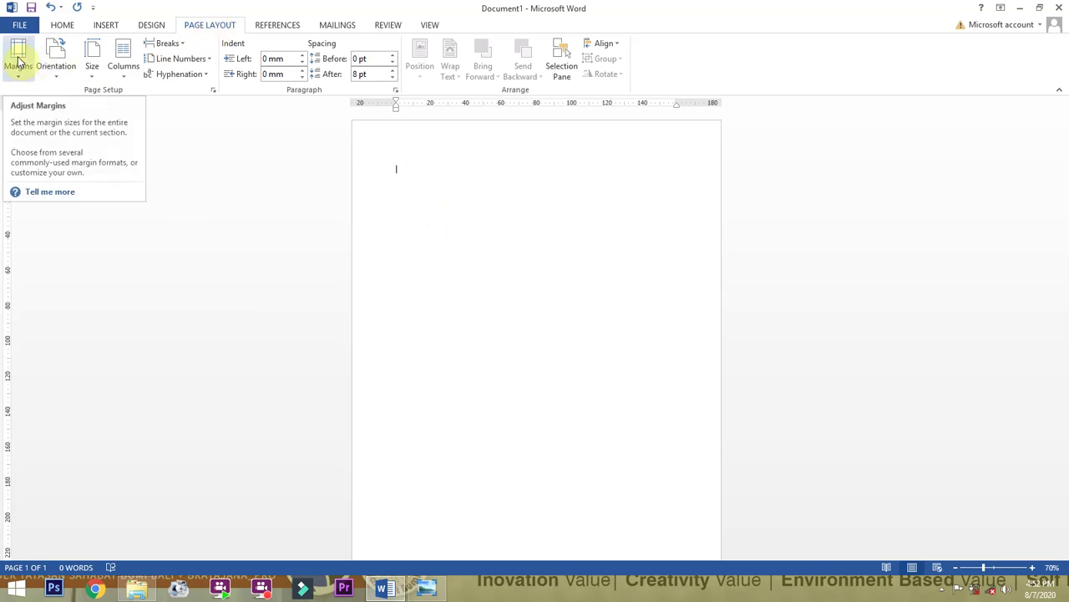
pyautogui.click(19, 59)
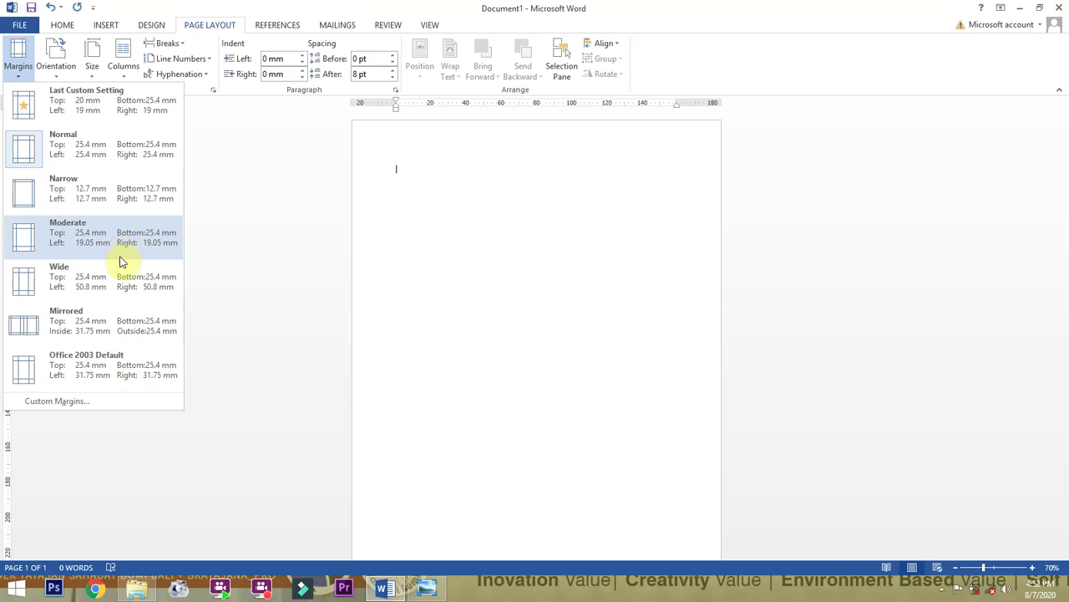
pyautogui.click(57, 402)
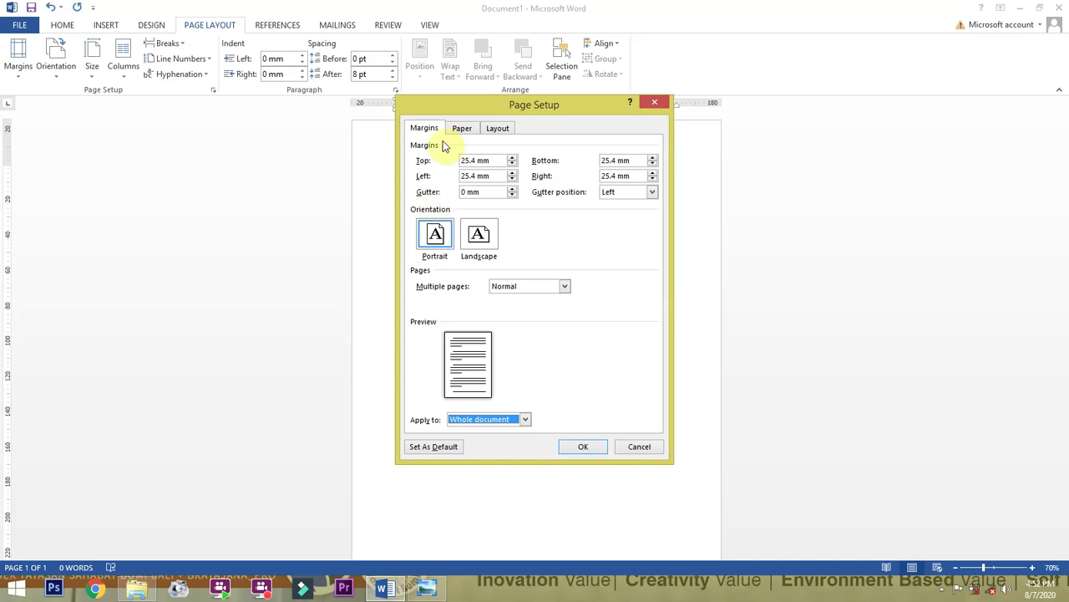
pyautogui.moveTo(461, 103); pyautogui.dragTo(198, 152)
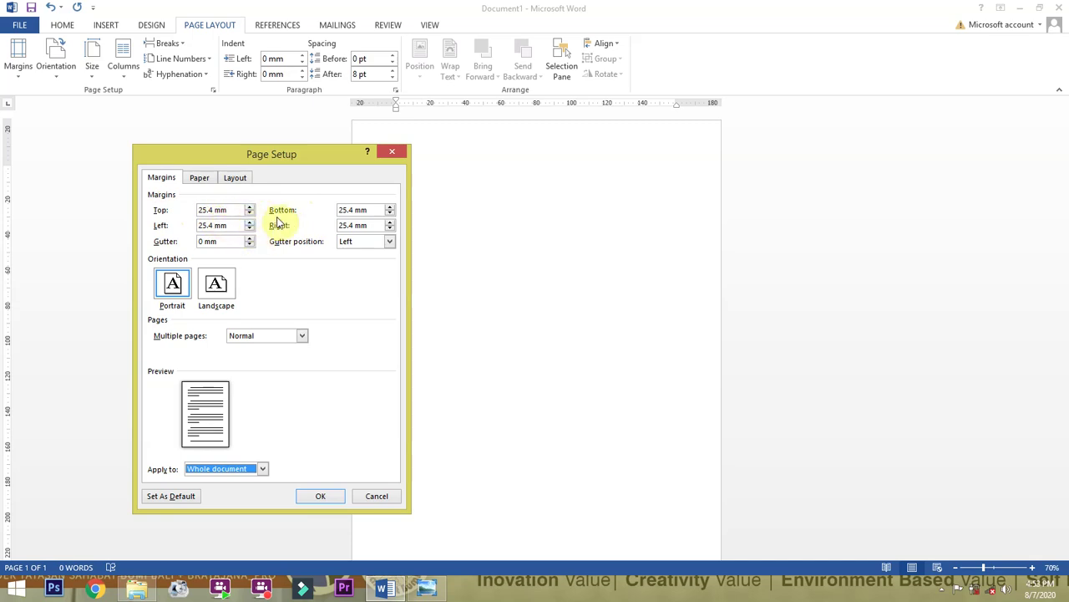
pyautogui.click(215, 213)
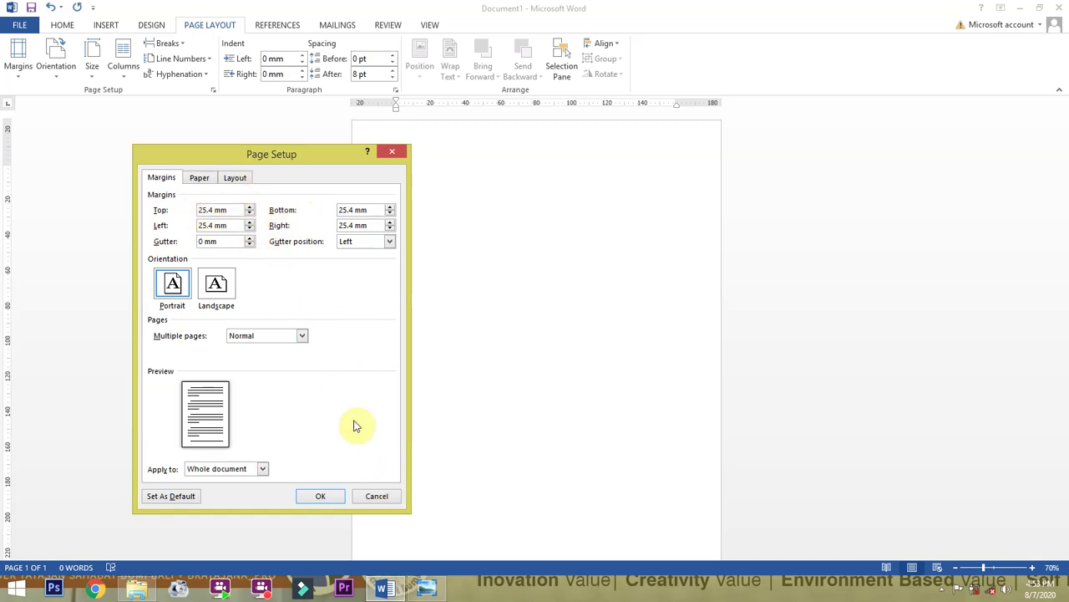
pyautogui.click(376, 496)
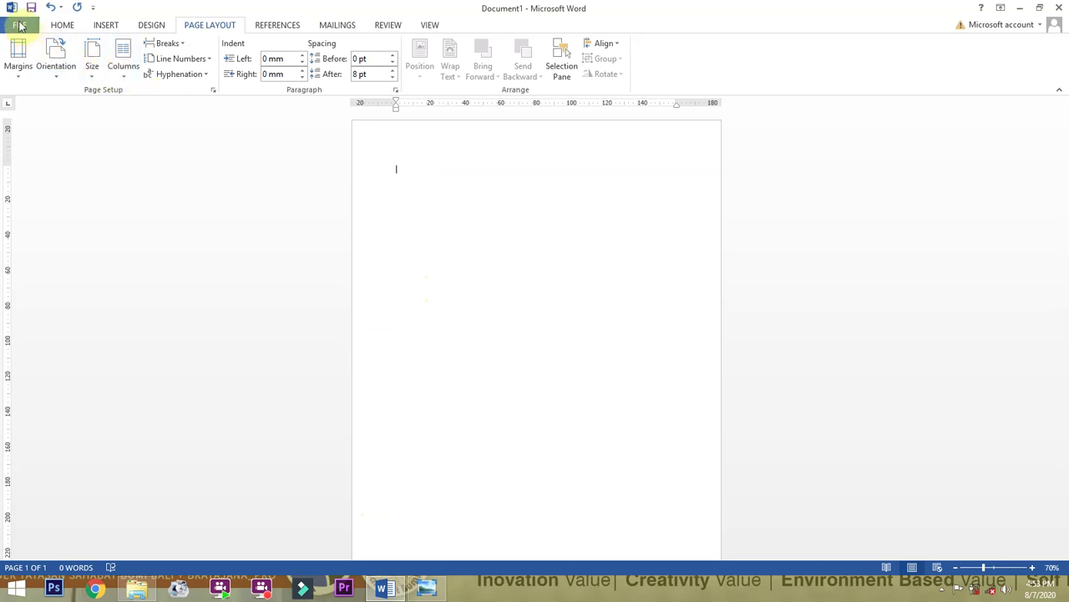
# In Word's Advanced options, set Show measurements in units of to Centimeters and apply.
pyautogui.click(20, 25)
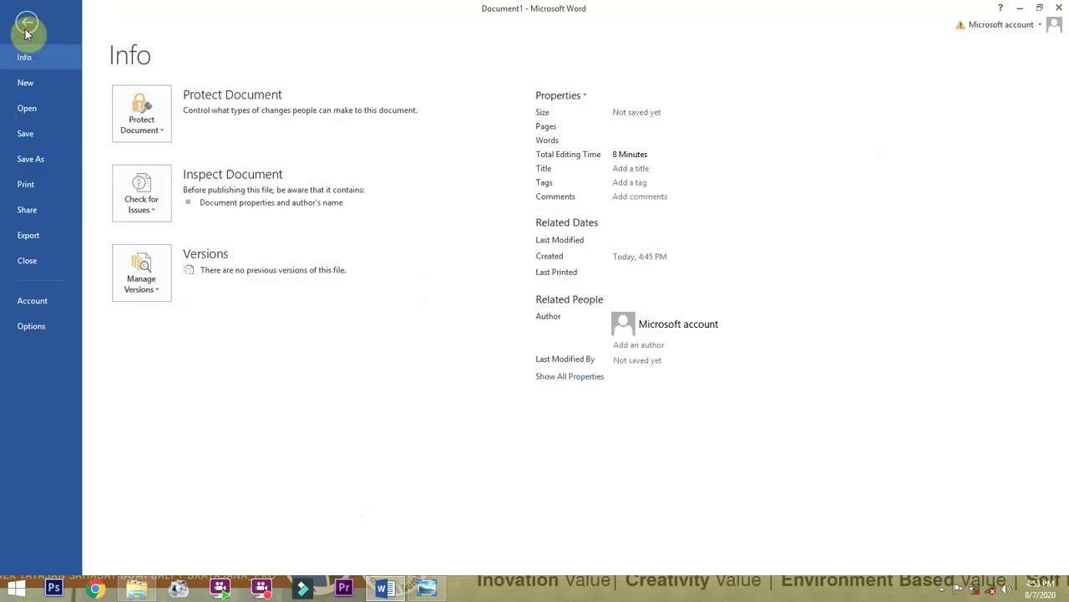
pyautogui.click(45, 330)
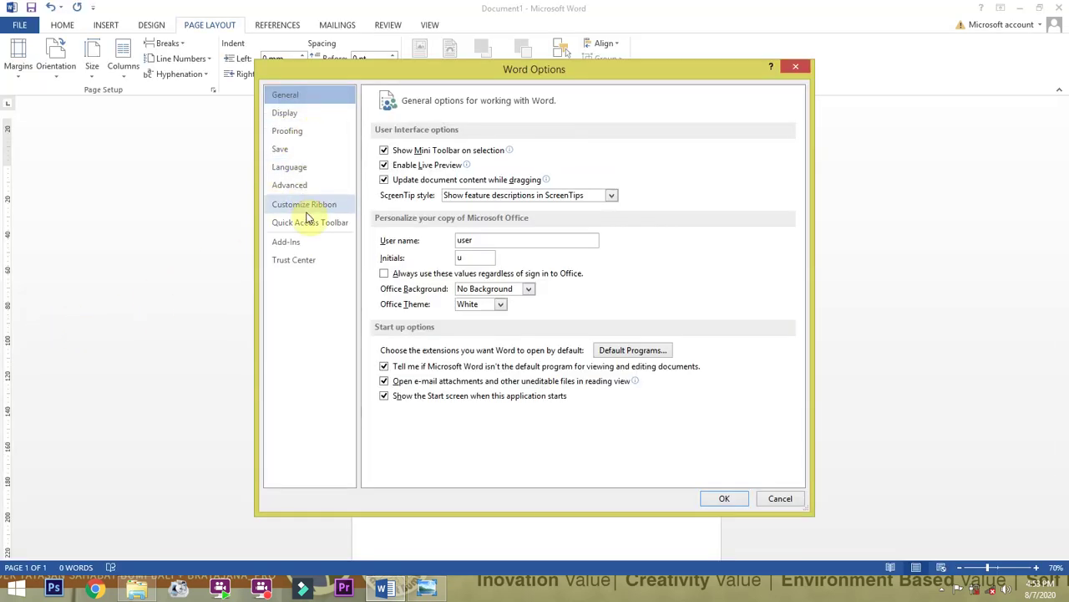
pyautogui.click(298, 186)
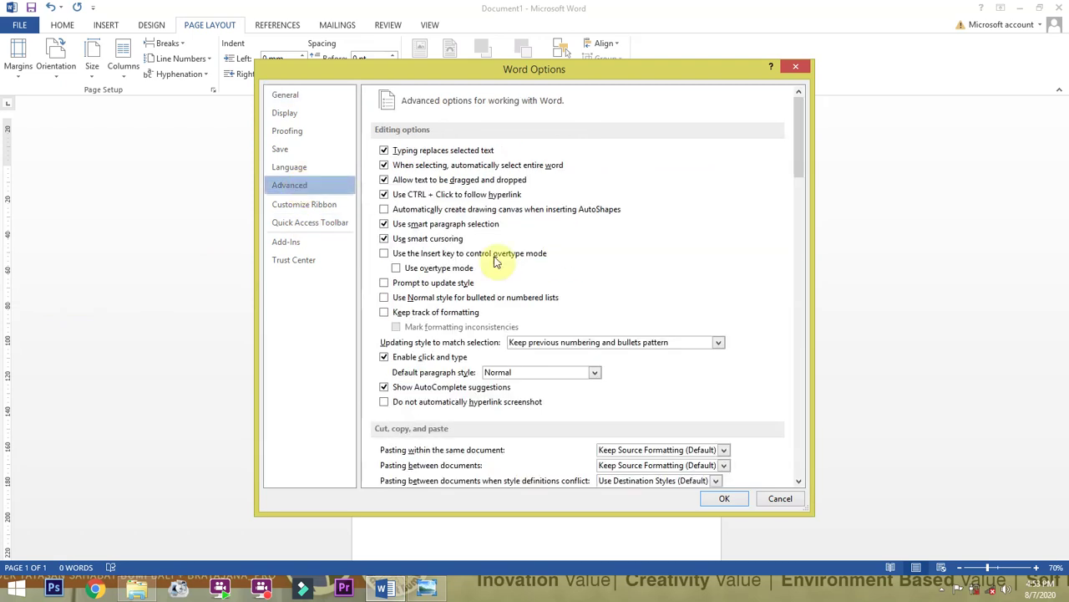
pyautogui.scroll(-8, 594, 314)
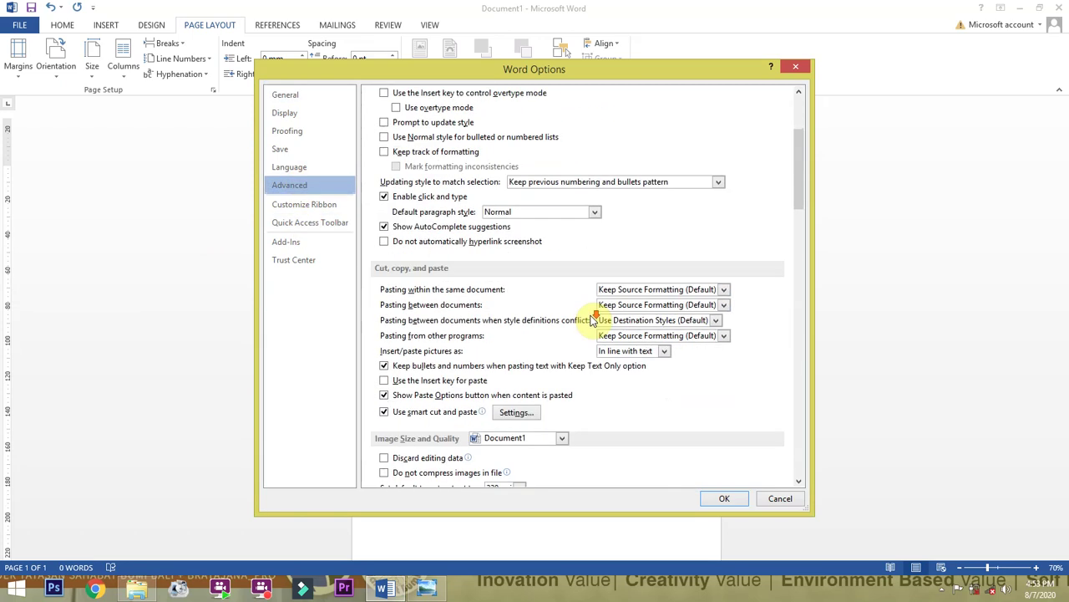
pyautogui.scroll(-10, 593, 318)
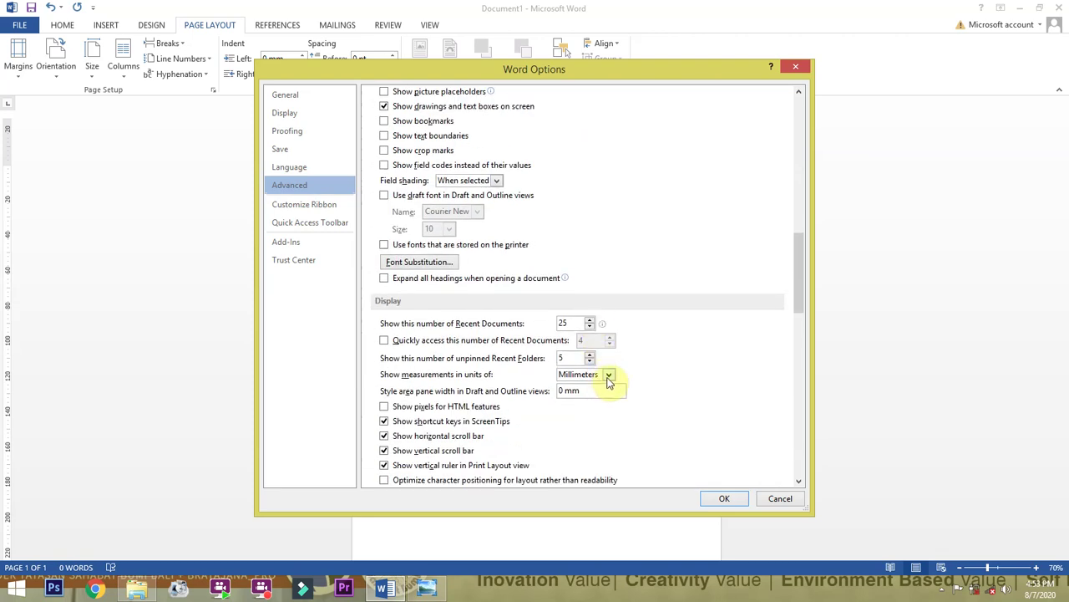
pyautogui.click(608, 376)
pyautogui.click(583, 405)
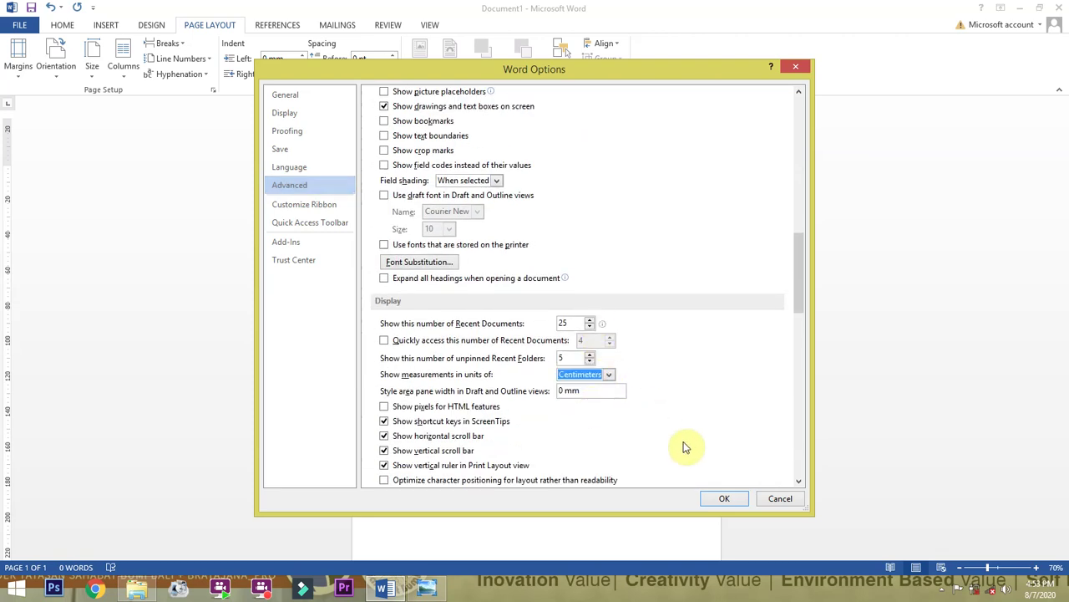
pyautogui.click(716, 498)
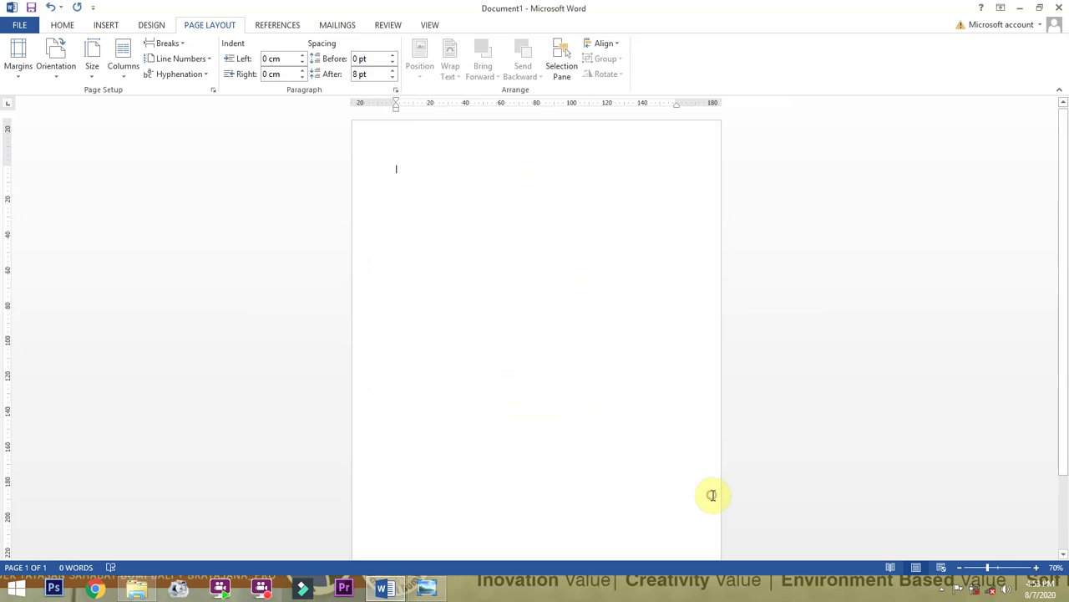
# Set custom margins of 3 cm top and bottom and 2 cm left and right.
pyautogui.click(15, 63)
pyautogui.click(86, 398)
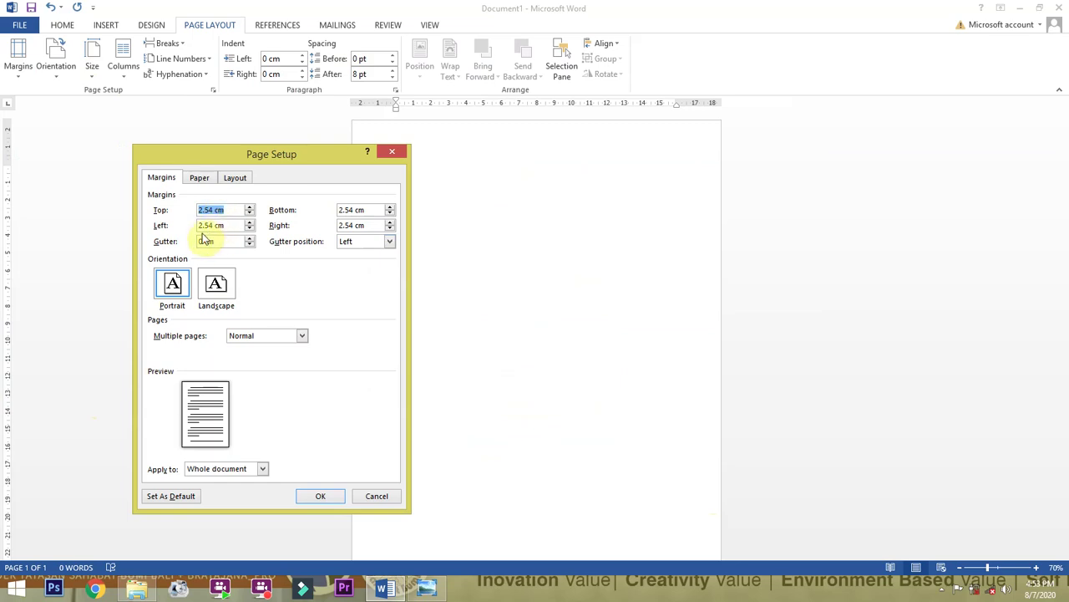
pyautogui.click(209, 209)
pyautogui.moveTo(211, 210); pyautogui.dragTo(182, 210)
pyautogui.write('3')
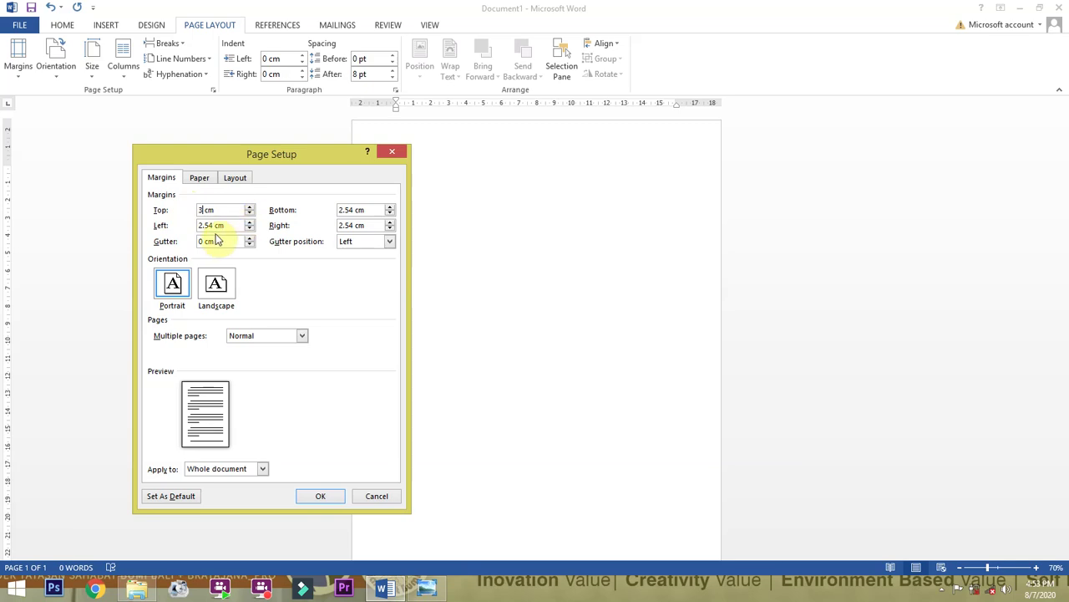
pyautogui.click(211, 226)
pyautogui.moveTo(212, 225); pyautogui.dragTo(163, 226)
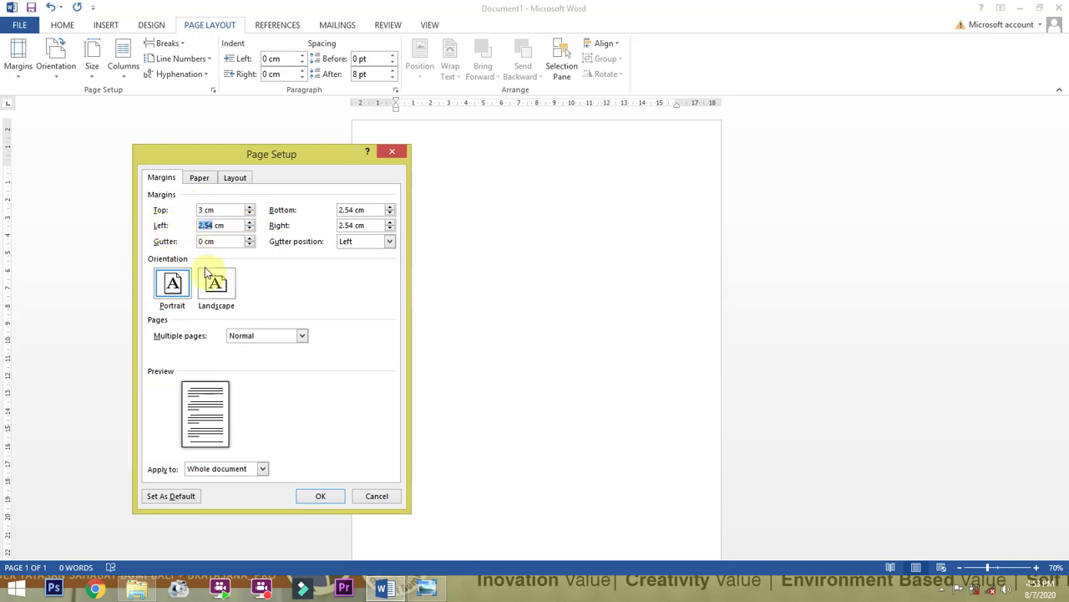
pyautogui.write('2')
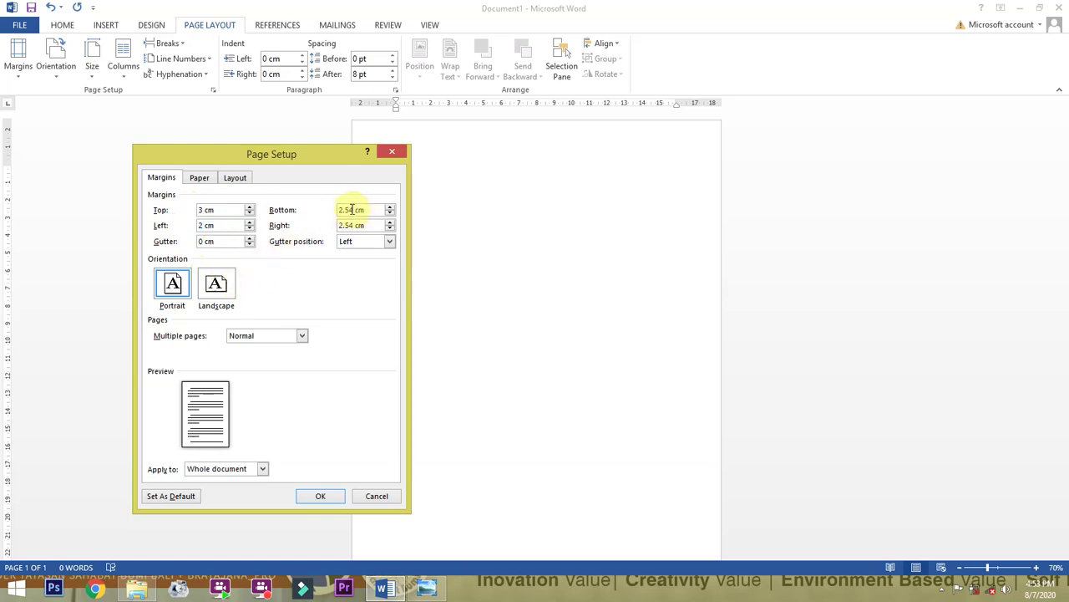
pyautogui.moveTo(351, 209); pyautogui.dragTo(336, 225)
pyautogui.write('3')
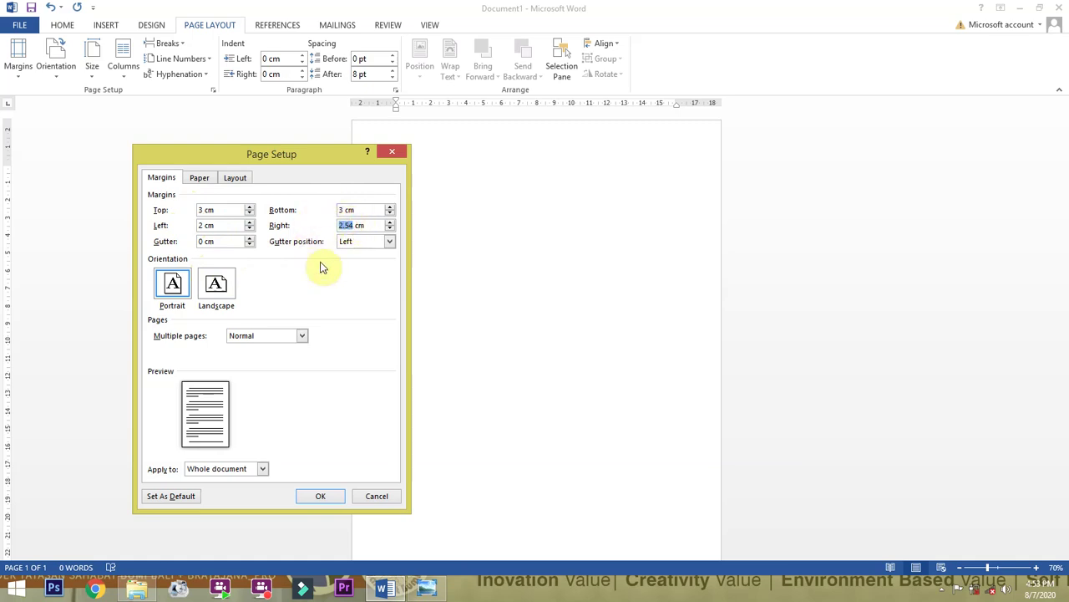
pyautogui.write('2')
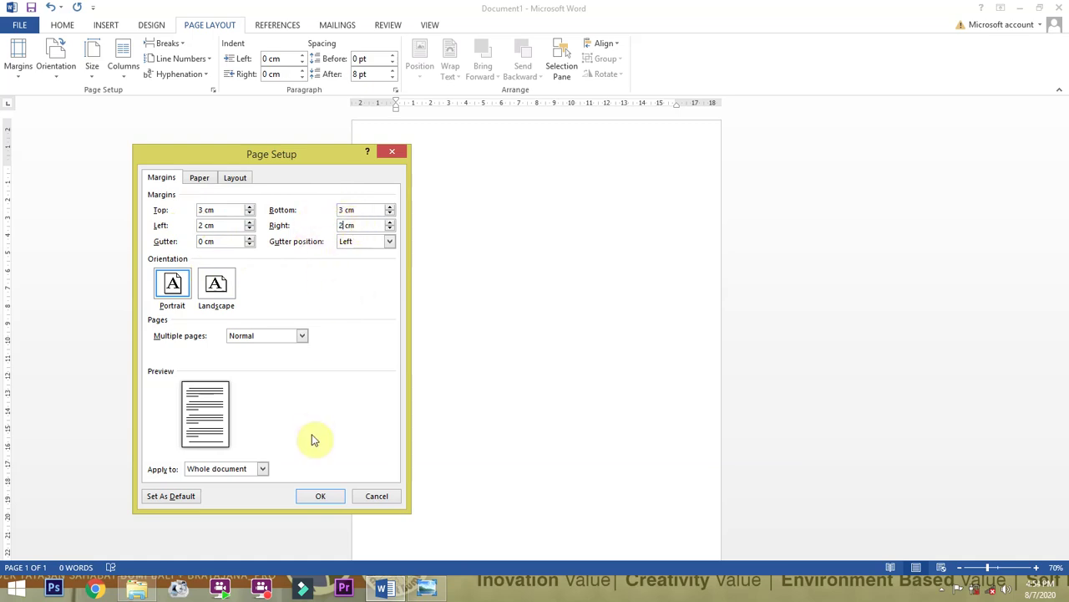
pyautogui.click(317, 497)
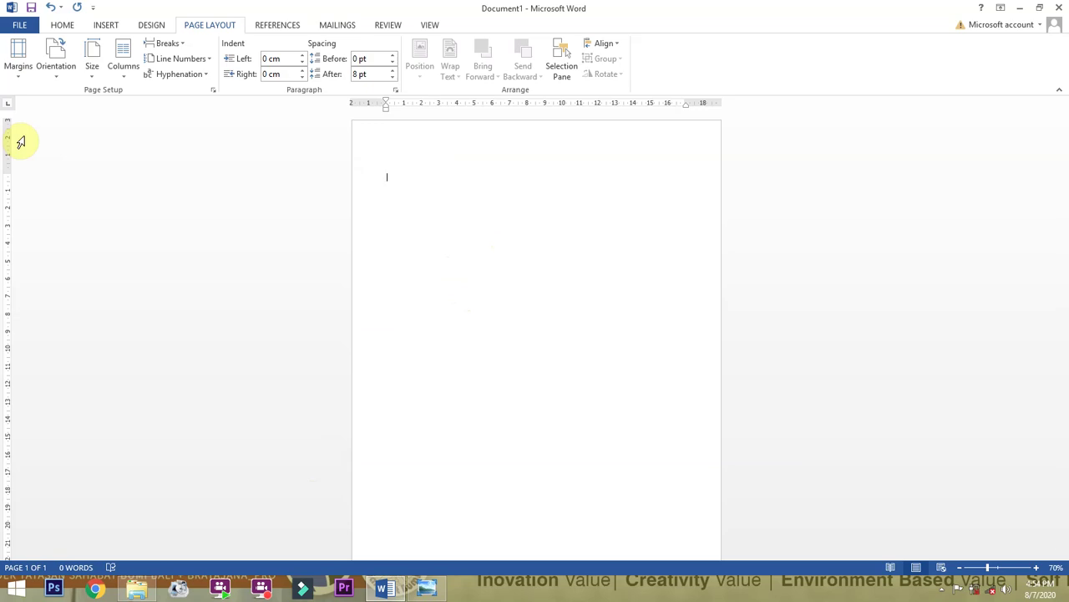
pyautogui.click(14, 51)
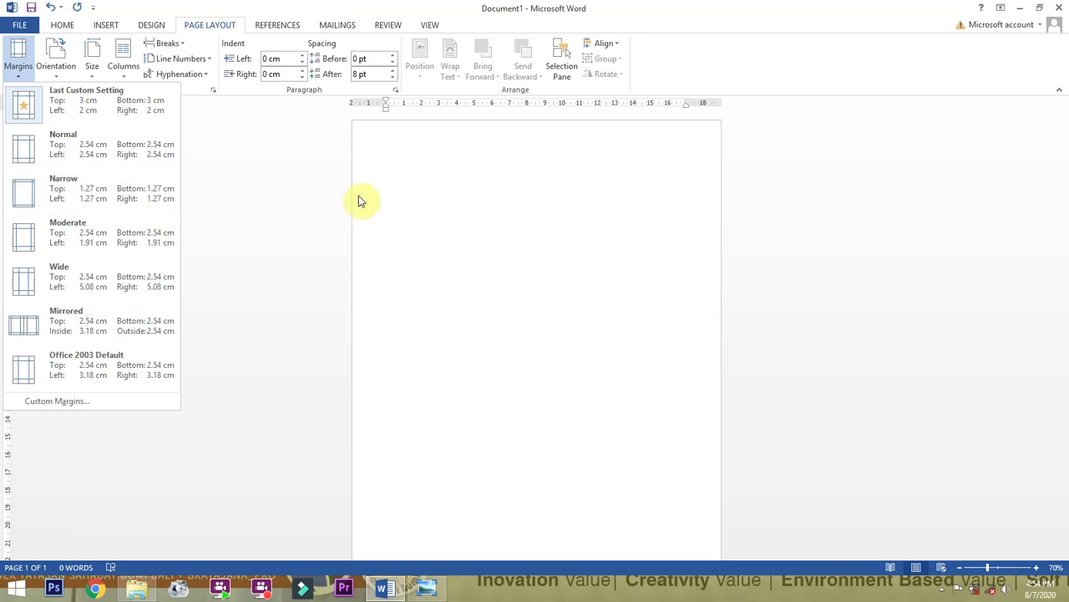
# Close the margin presets, go to the HOME tab and place the cursor on the blank page.
pyautogui.click(212, 30)
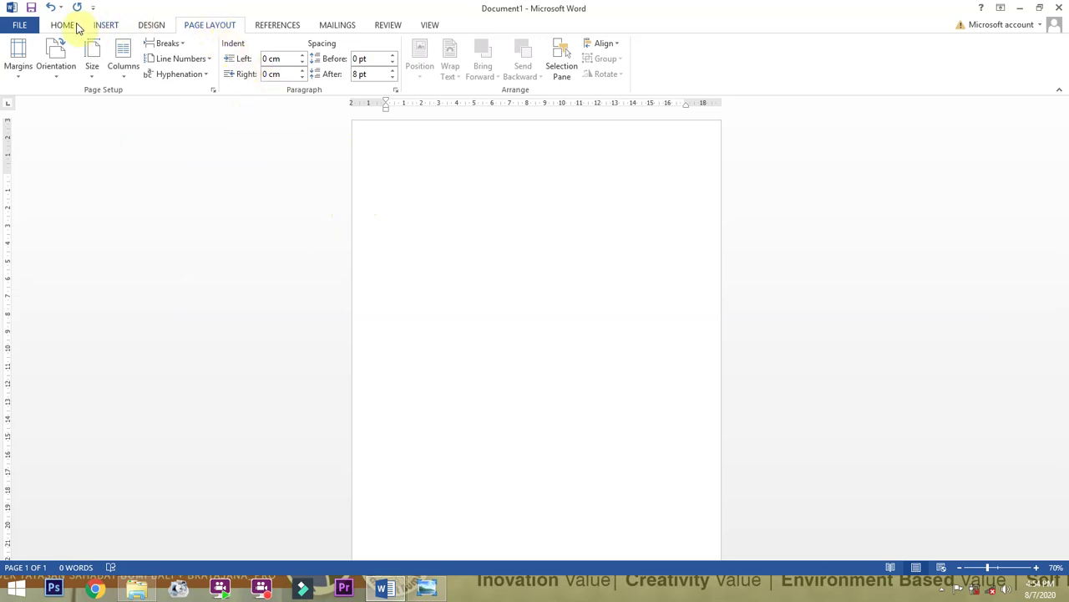
pyautogui.click(60, 26)
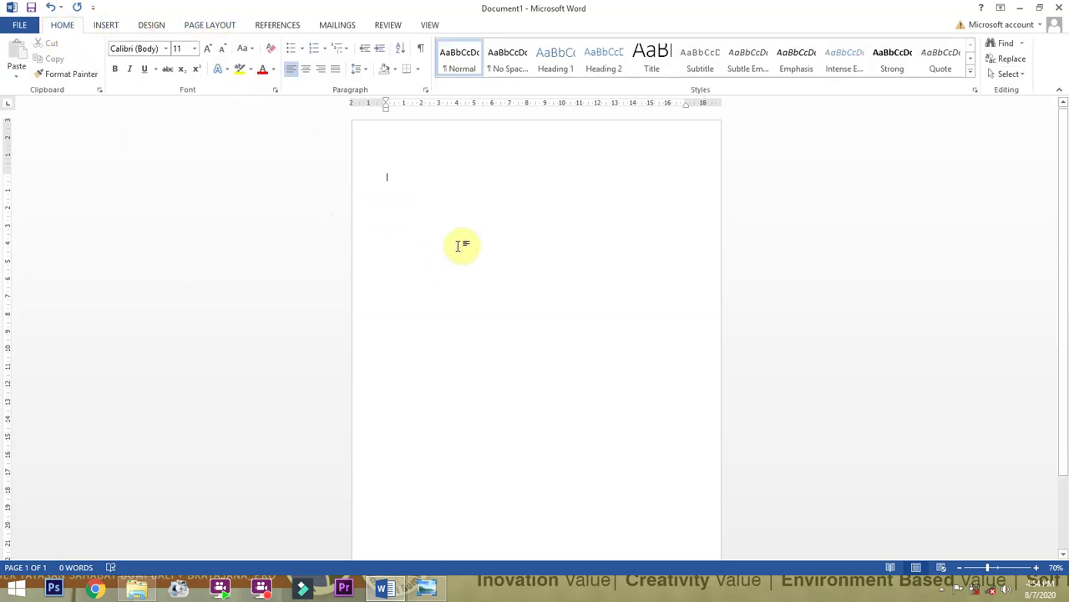
pyautogui.click(432, 356)
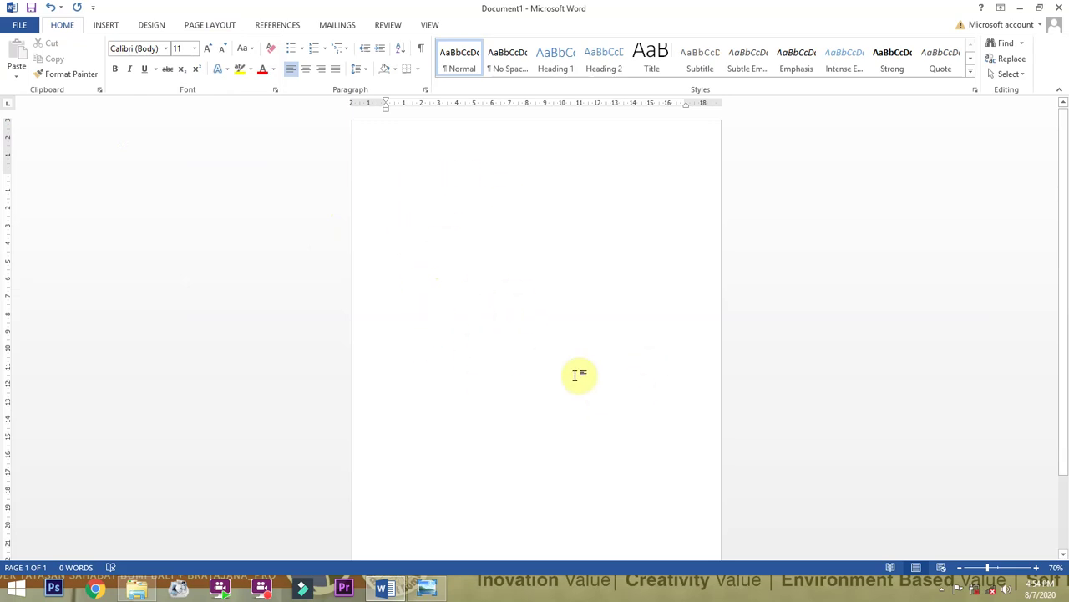
pyautogui.hotkey('ctrl', 'a')
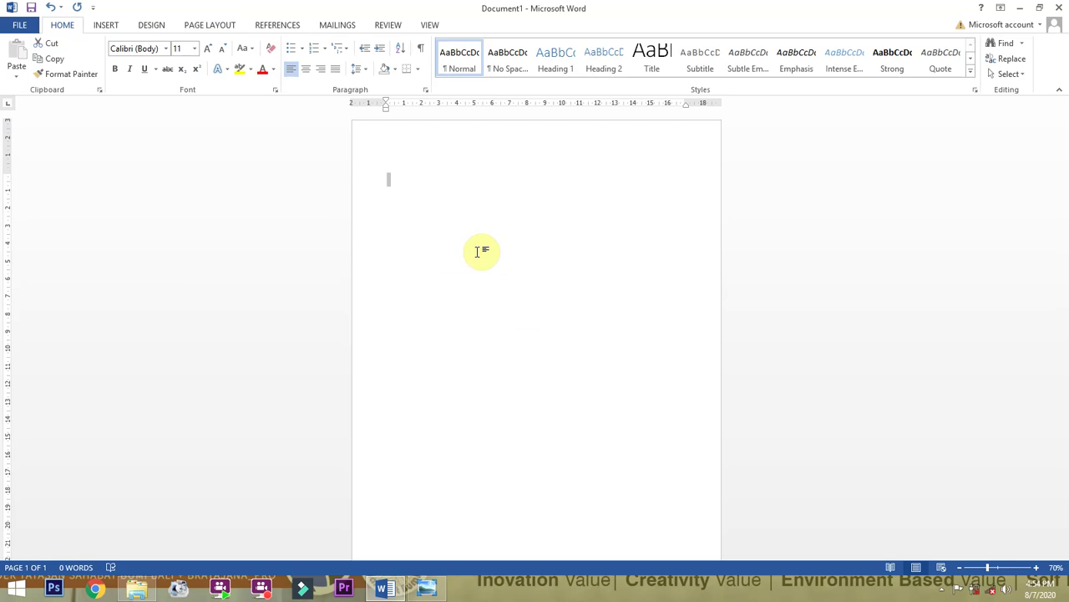
pyautogui.click(471, 200)
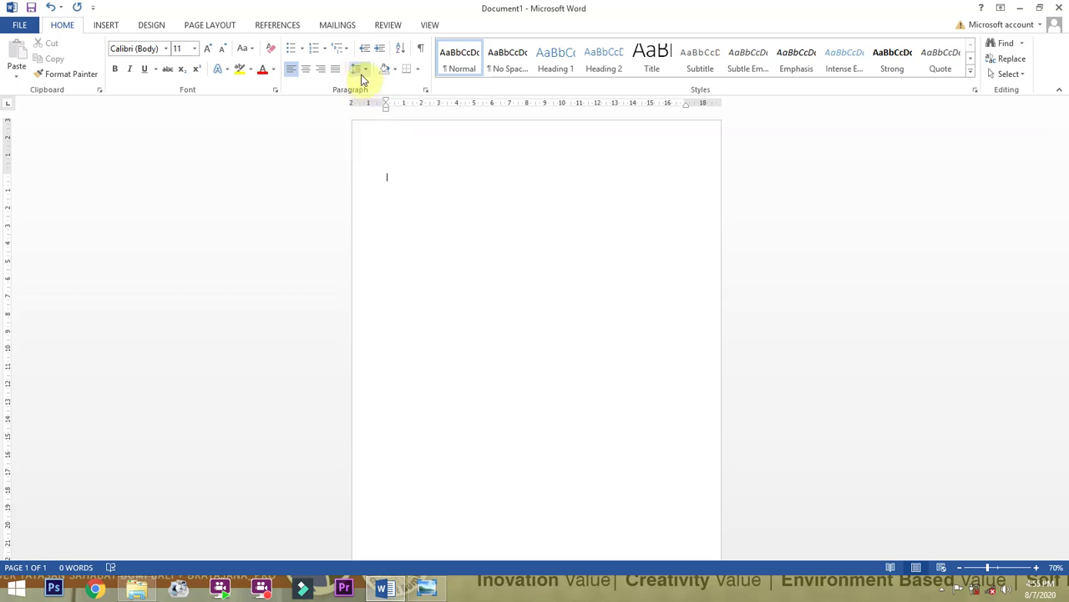
# Try 1.5 line spacing, then settle on 2.0 line spacing.
pyautogui.click(366, 71)
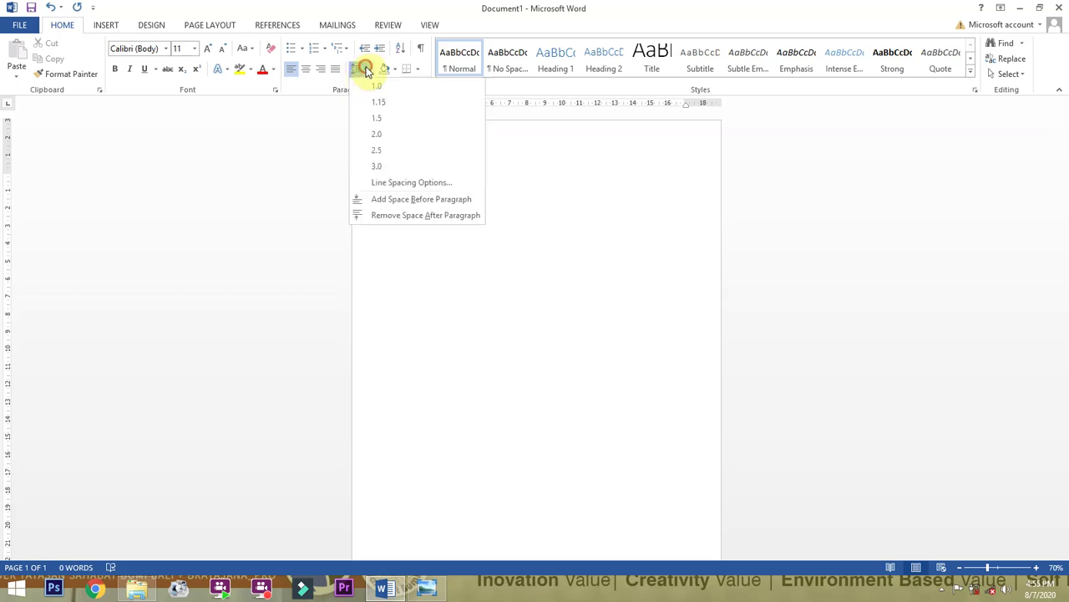
pyautogui.click(377, 118)
pyautogui.click(363, 74)
pyautogui.click(370, 134)
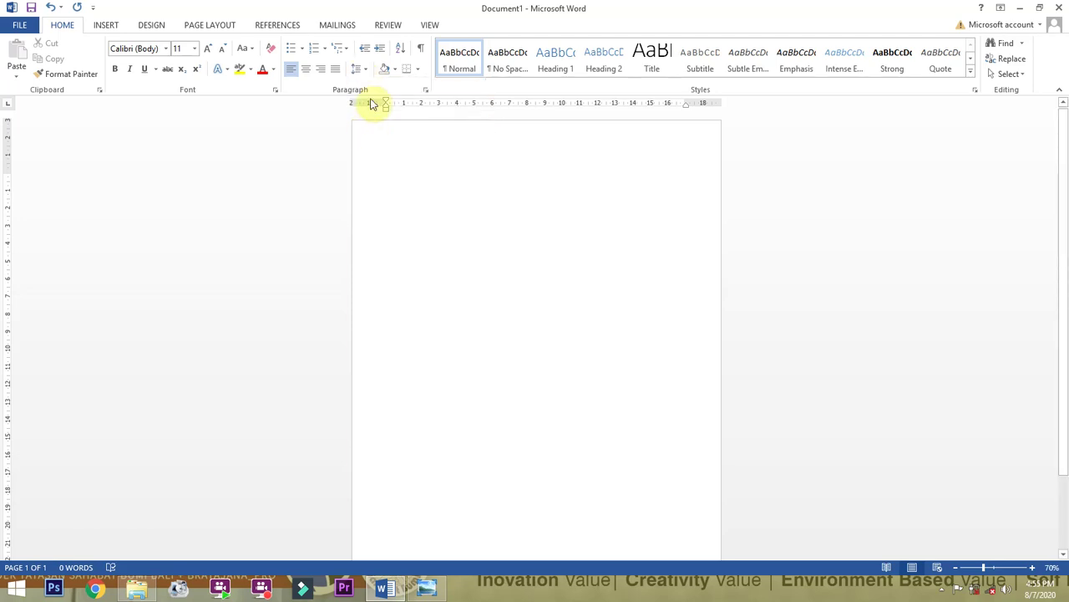
pyautogui.click(362, 72)
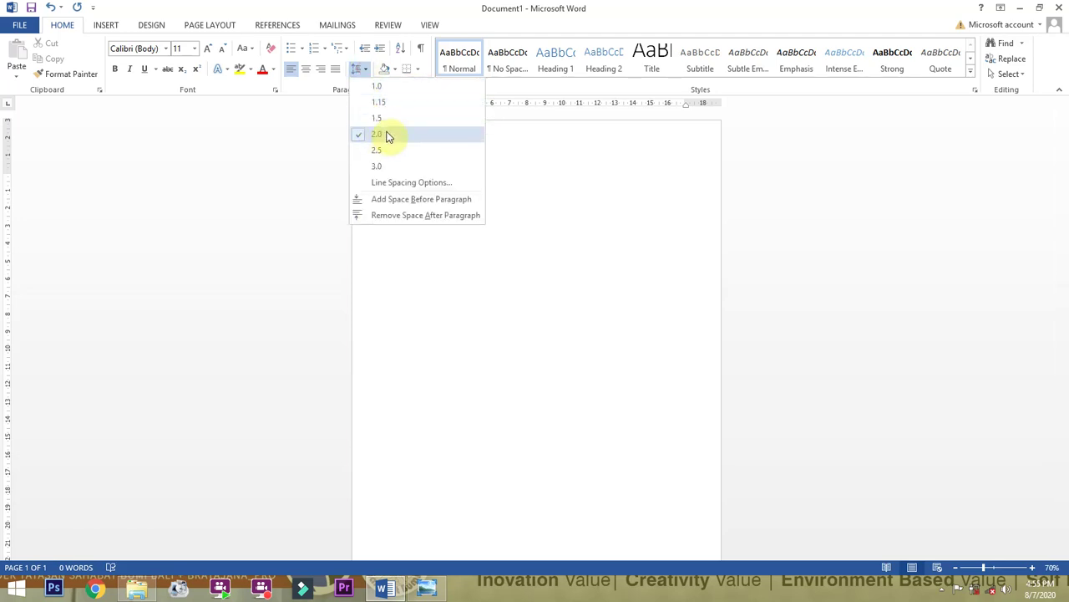
pyautogui.click(382, 132)
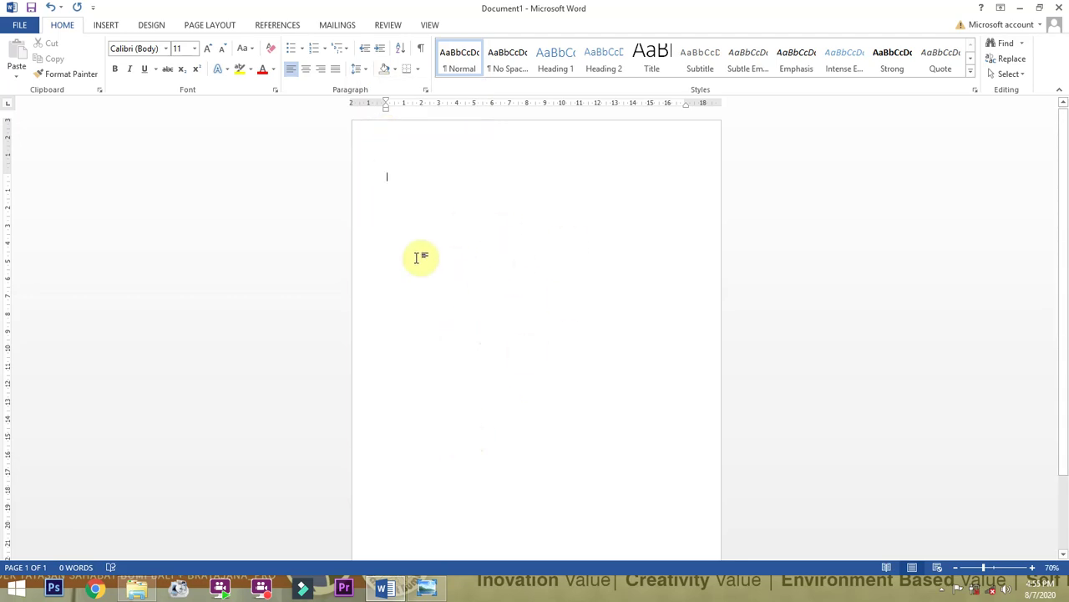
pyautogui.scroll(-3, 494, 317)
pyautogui.scroll(3, 494, 317)
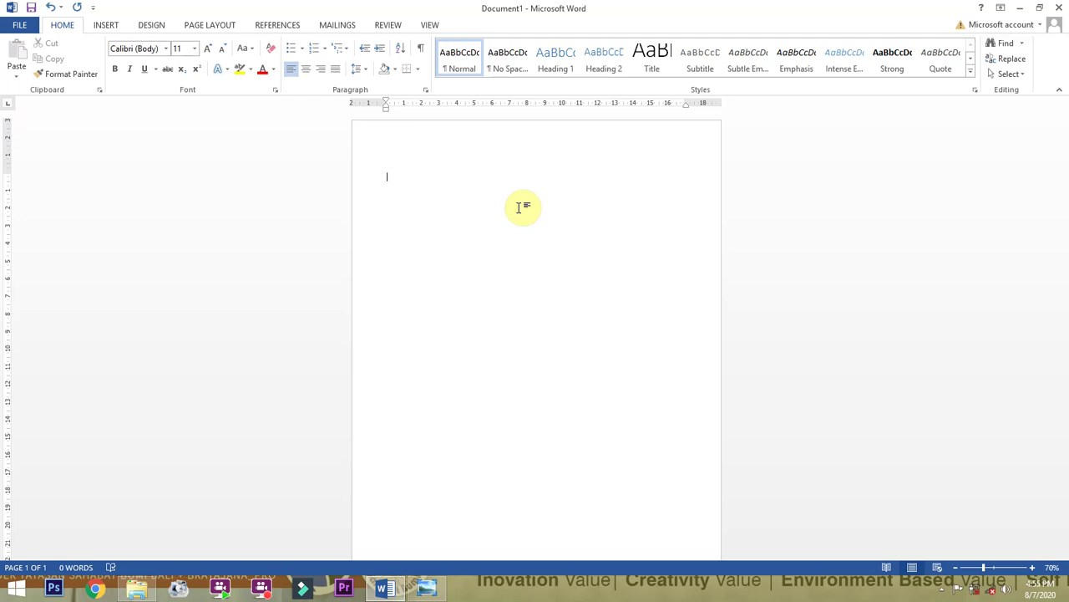
pyautogui.click(523, 207)
pyautogui.write('alxns')
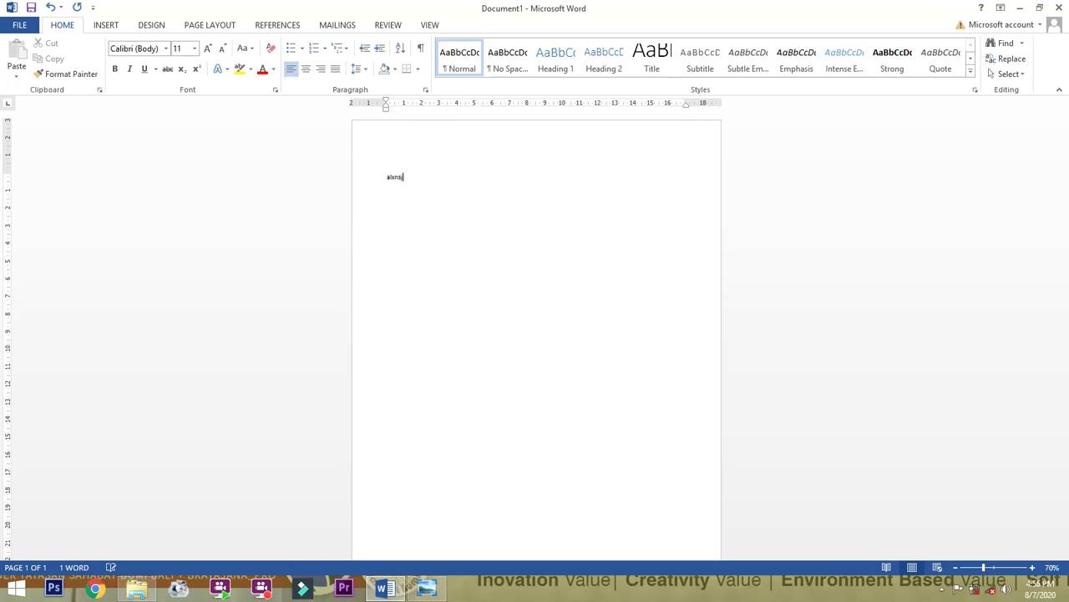
pyautogui.hotkey('ctrl', 'a')
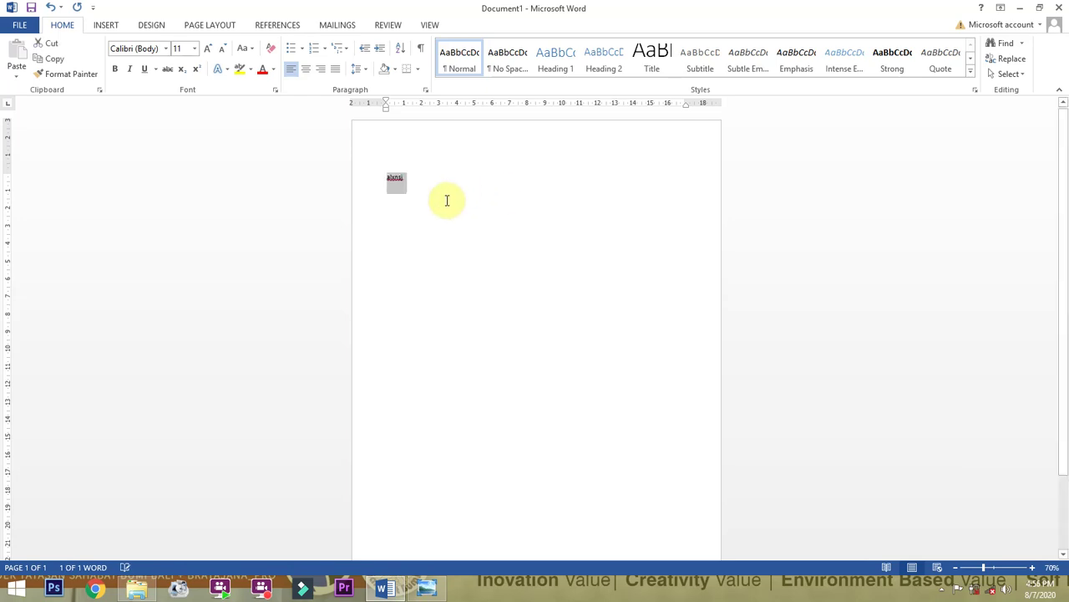
pyautogui.scroll(4, 425, 202)
pyautogui.scroll(2, 424, 203)
pyautogui.click(334, 271)
pyautogui.press('BackSpace')
pyautogui.press('BackSpace')
pyautogui.press('BackSpace')
pyautogui.press('BackSpace')
pyautogui.press('BackSpace')
pyautogui.press('BackSpace')
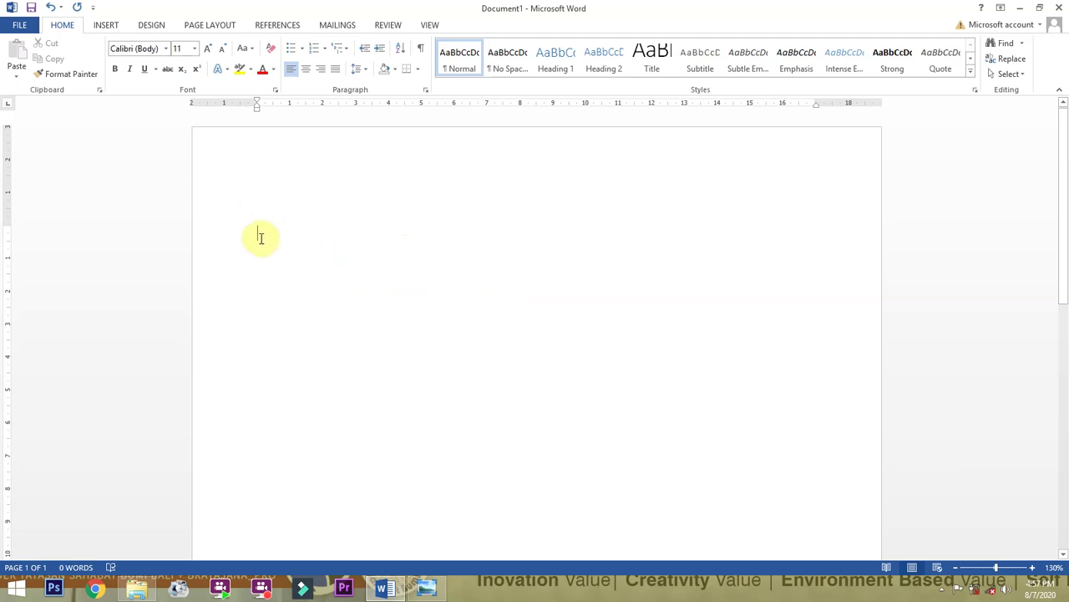
# Zoom in to 200% and type the letter a at the top of the page, then select it.
pyautogui.keyDown('ctrl'); pyautogui.scroll(4, 264, 237); pyautogui.keyUp('ctrl')
pyautogui.scroll(3, 180, 234)
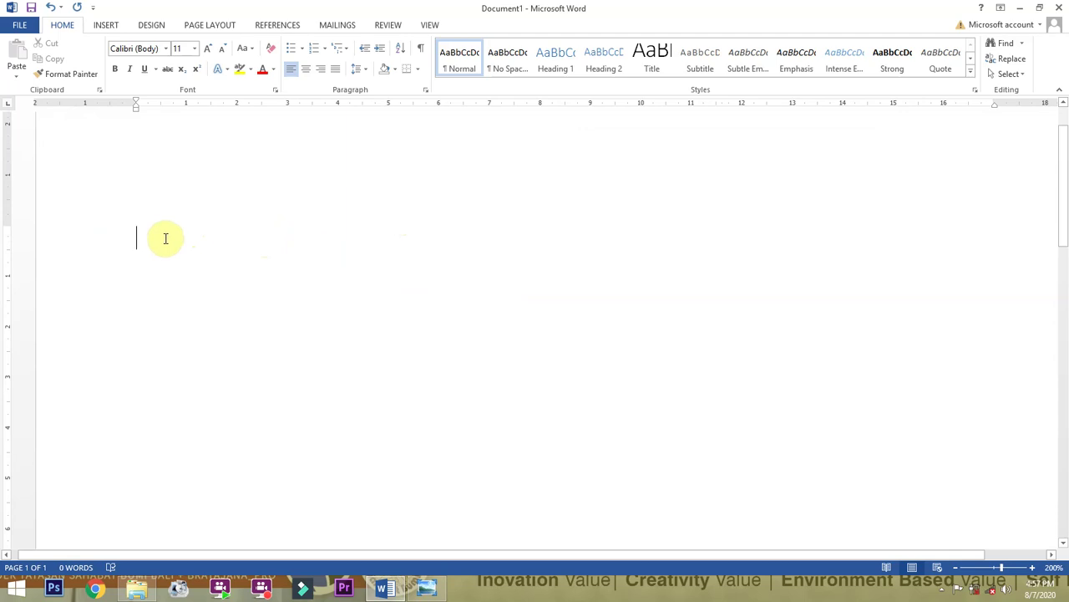
pyautogui.write('a')
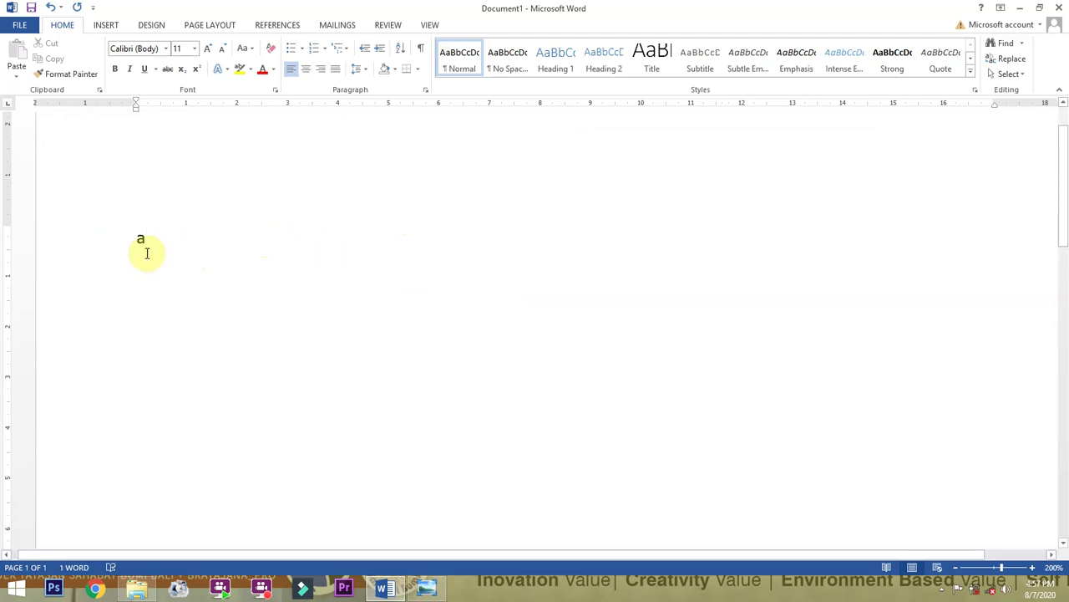
pyautogui.moveTo(159, 242); pyautogui.dragTo(122, 251)
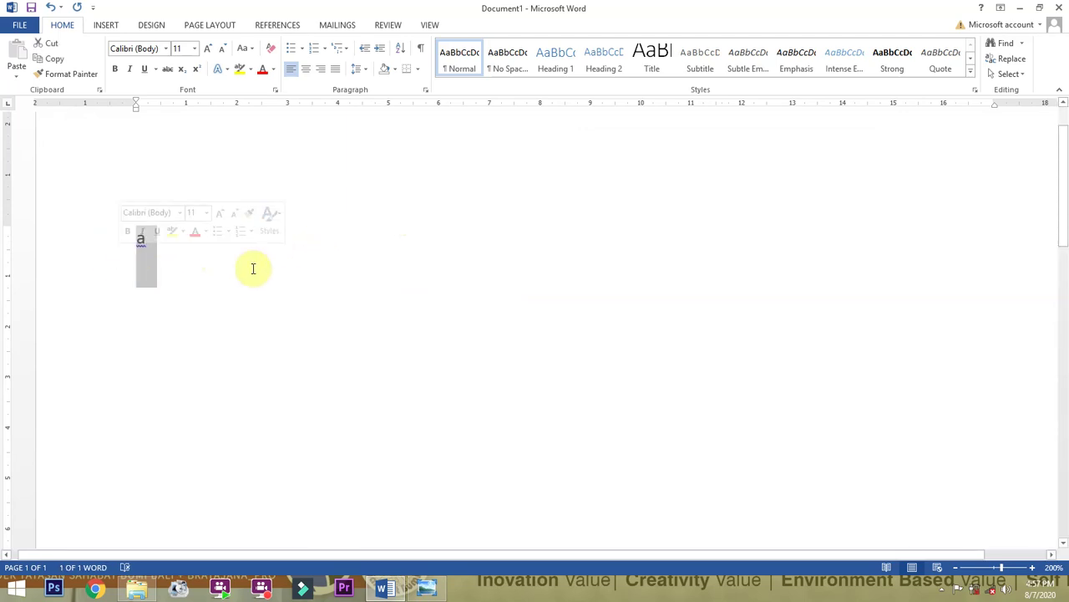
pyautogui.click(447, 368)
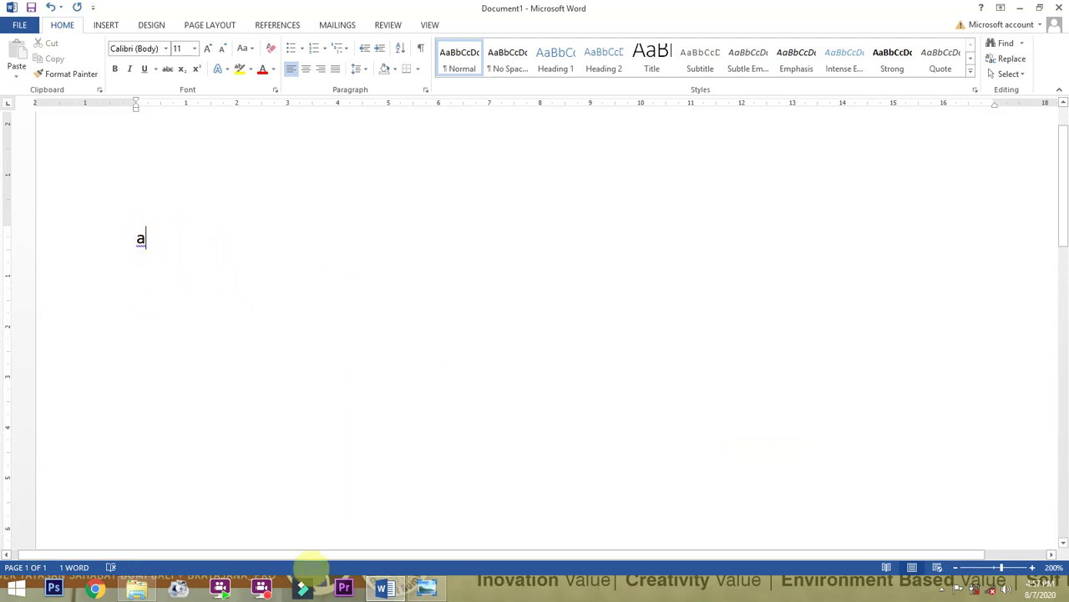
pyautogui.click(269, 594)
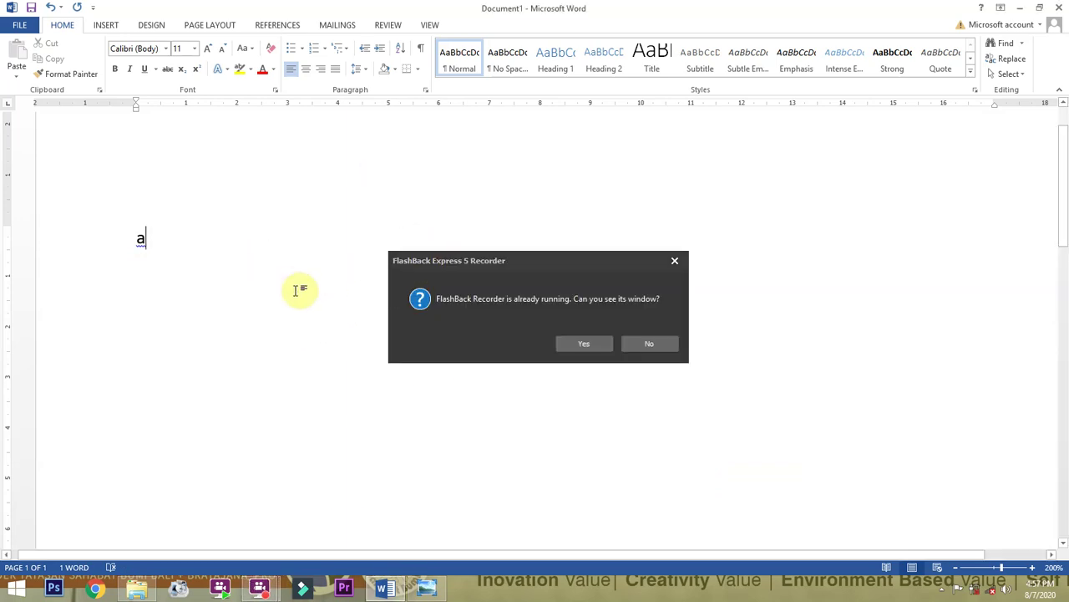
pyautogui.click(601, 346)
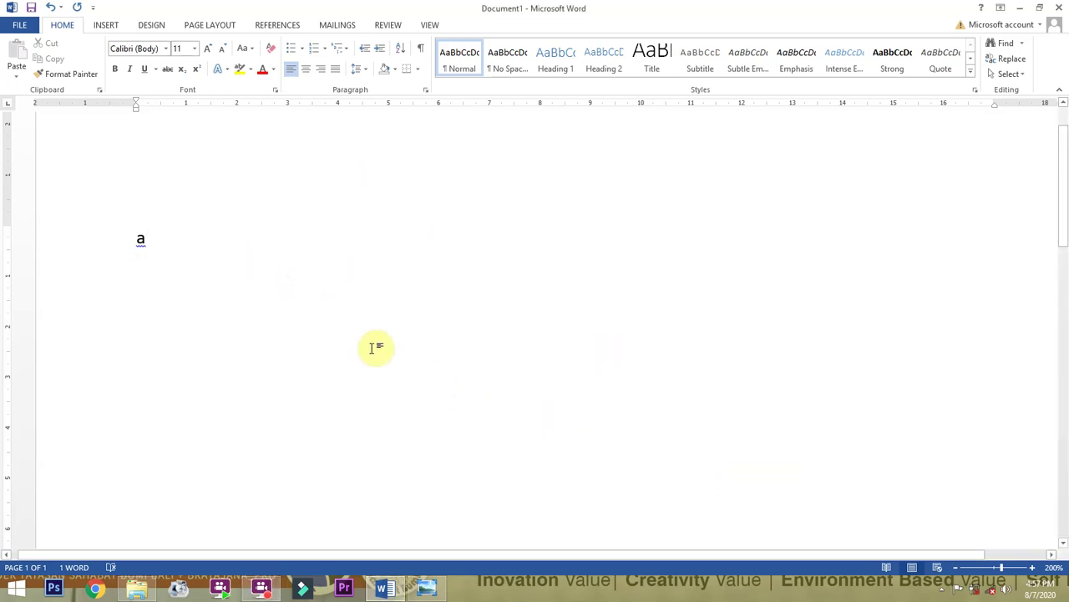
pyautogui.moveTo(153, 244); pyautogui.dragTo(136, 236)
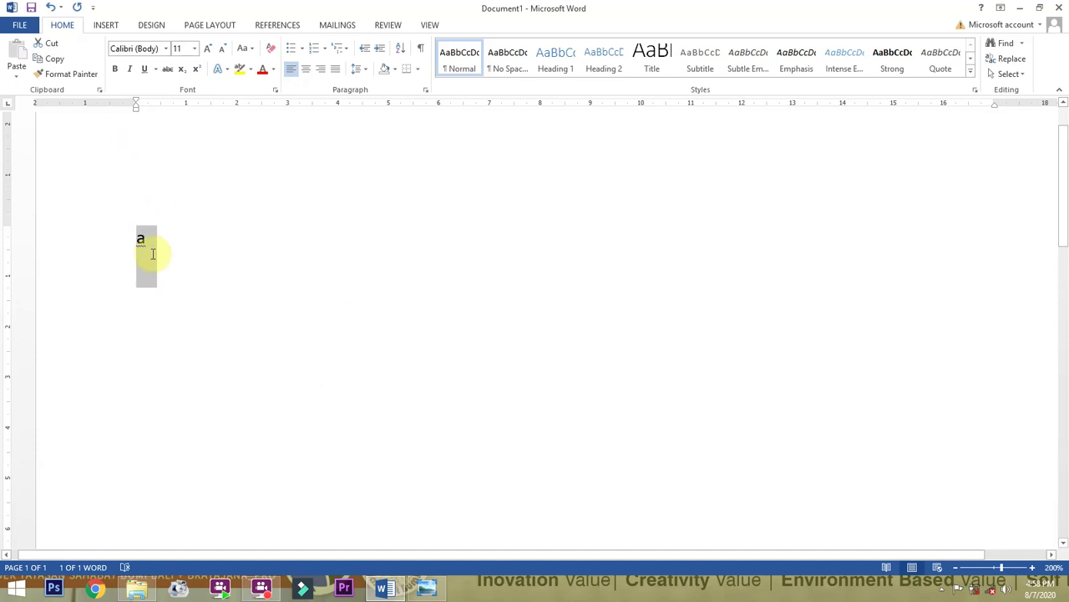
# Replace the letter a with the person's full name in capitals and select the whole line.
pyautogui.click(153, 253)
pyautogui.moveTo(150, 250); pyautogui.dragTo(136, 260)
pyautogui.write('MADE')
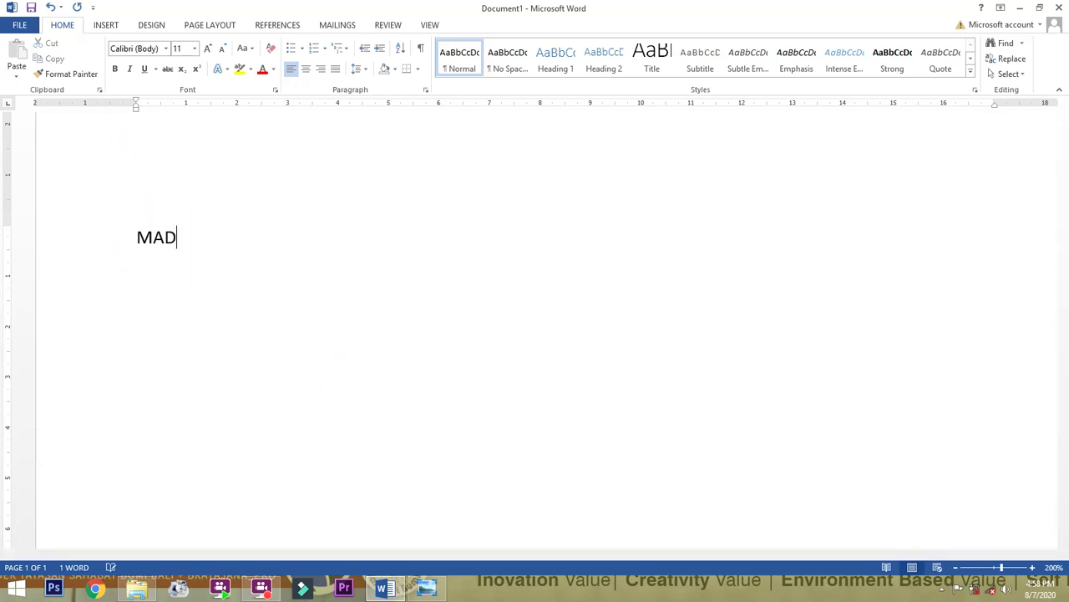
pyautogui.press('BackSpace')
pyautogui.press('BackSpace')
pyautogui.press('BackSpace')
pyautogui.press('BackSpace')
pyautogui.write('MADEE')
pyautogui.press('BackSpace')
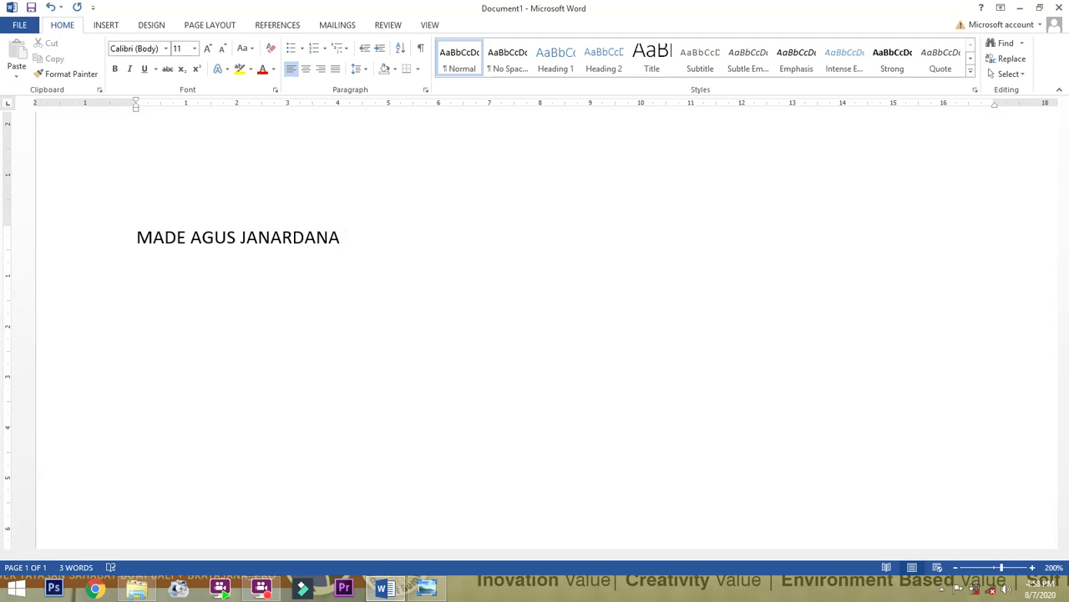
pyautogui.moveTo(369, 242); pyautogui.dragTo(136, 239)
pyautogui.click(358, 257)
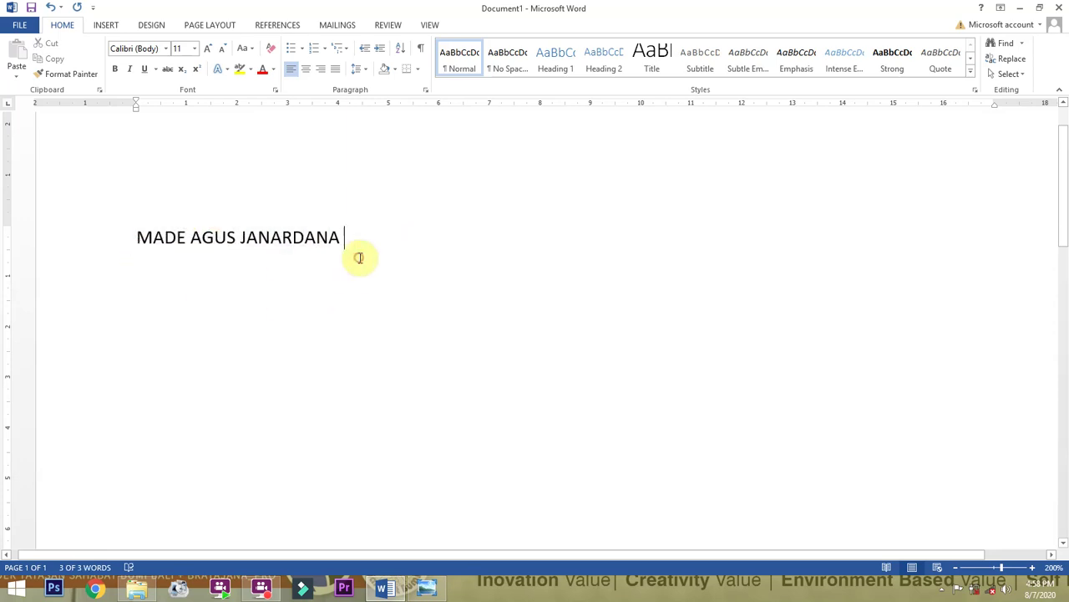
pyautogui.moveTo(376, 226); pyautogui.dragTo(122, 243)
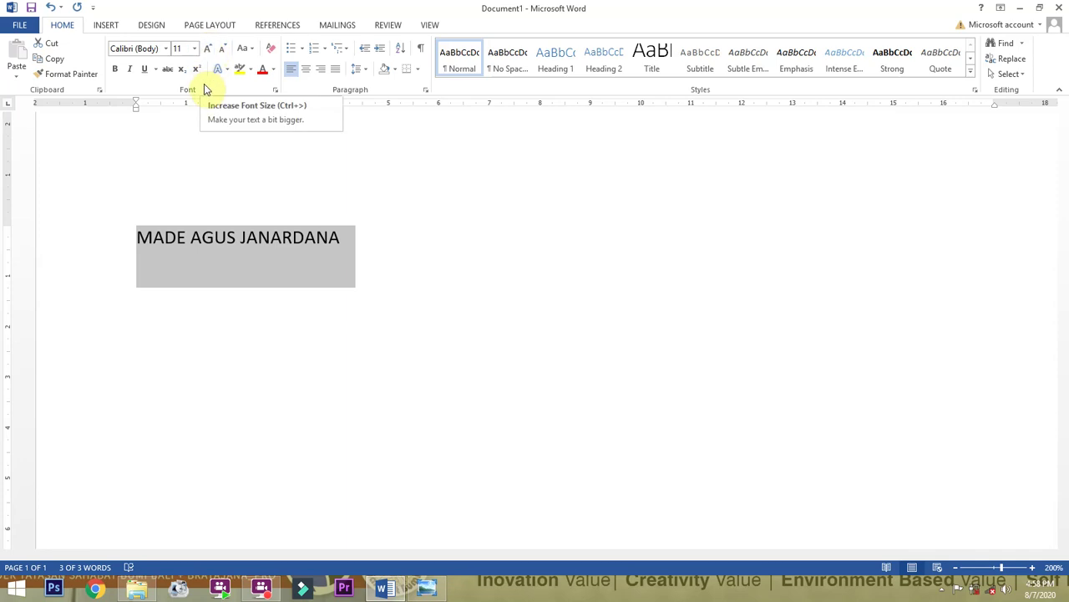
# Set the name heading to 24 pt, apply Adobe Arabic, then grow it to 26 pt.
pyautogui.click(196, 50)
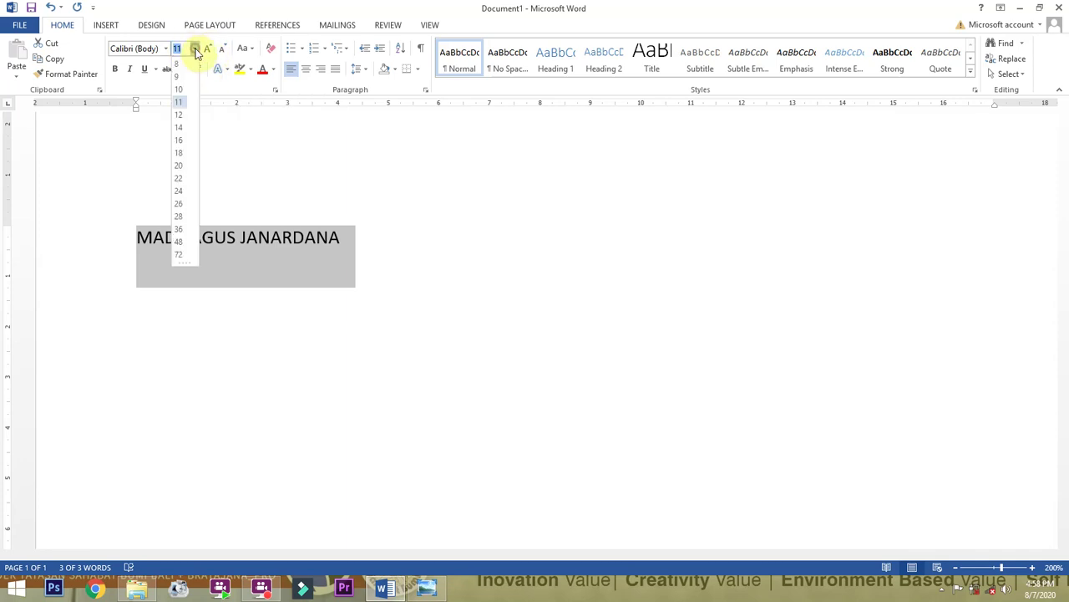
pyautogui.click(179, 191)
pyautogui.click(403, 242)
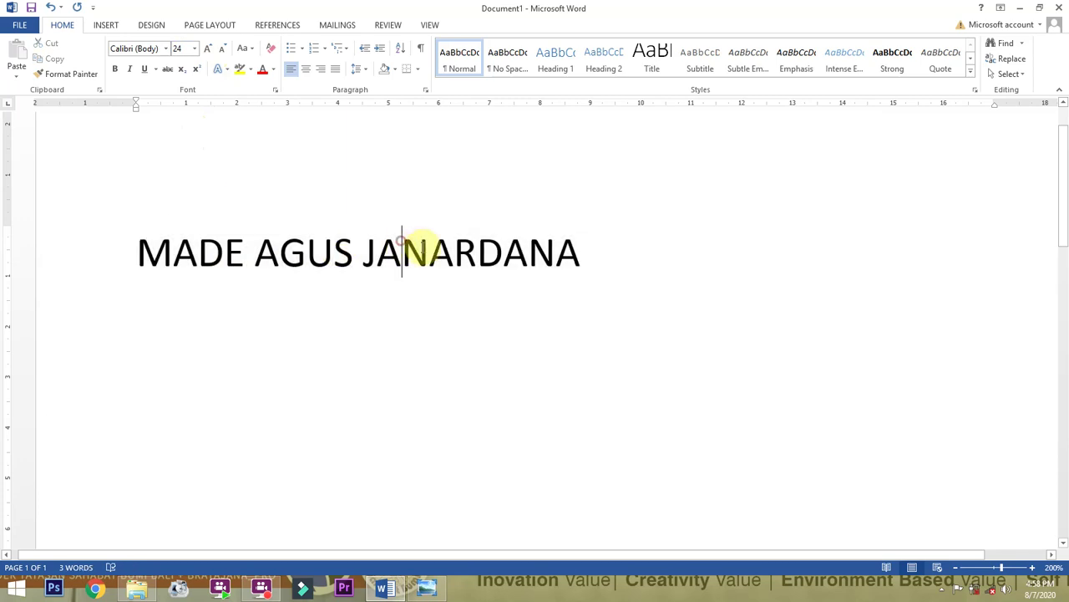
pyautogui.moveTo(566, 251); pyautogui.dragTo(173, 111)
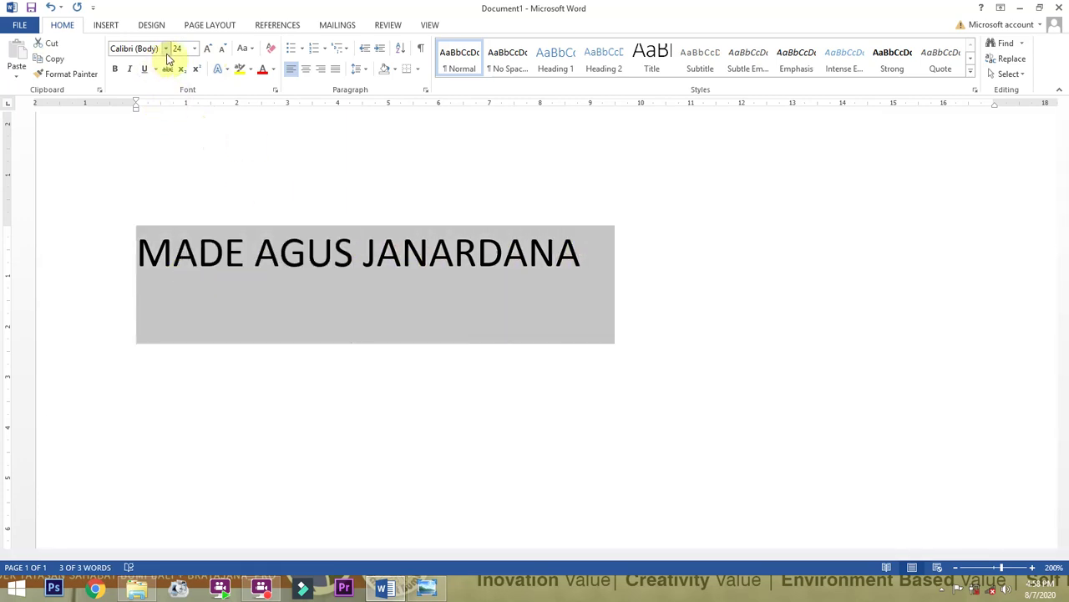
pyautogui.click(297, 262)
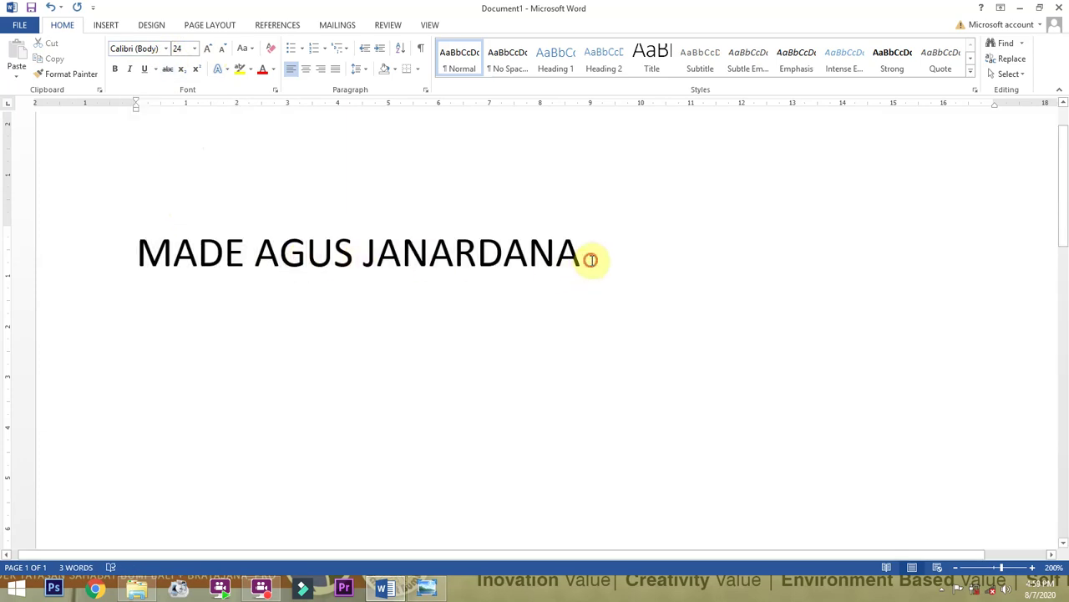
pyautogui.moveTo(591, 260); pyautogui.dragTo(142, 256)
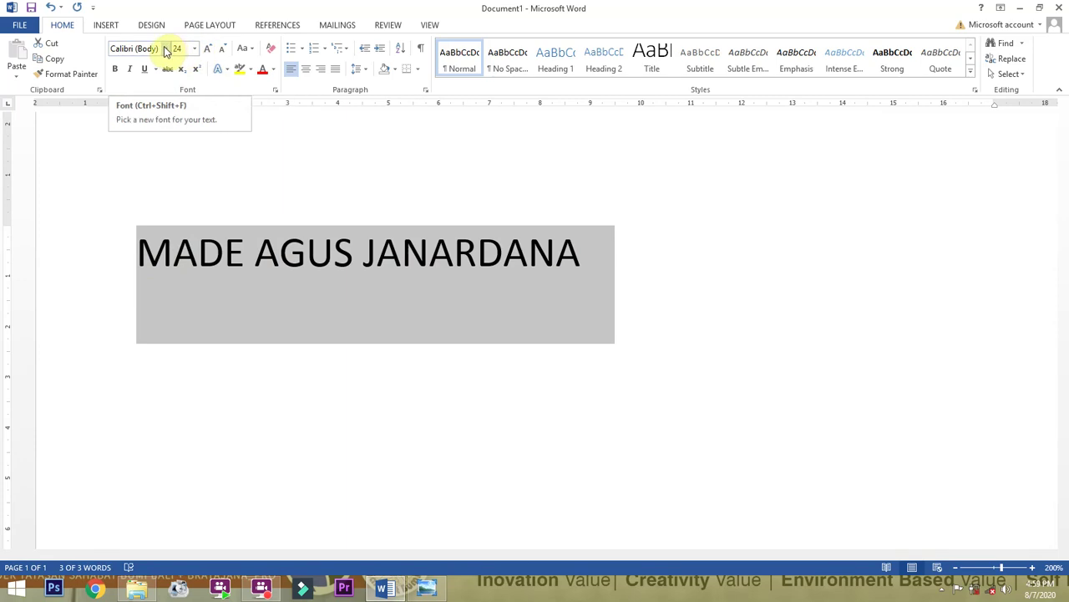
pyautogui.click(166, 49)
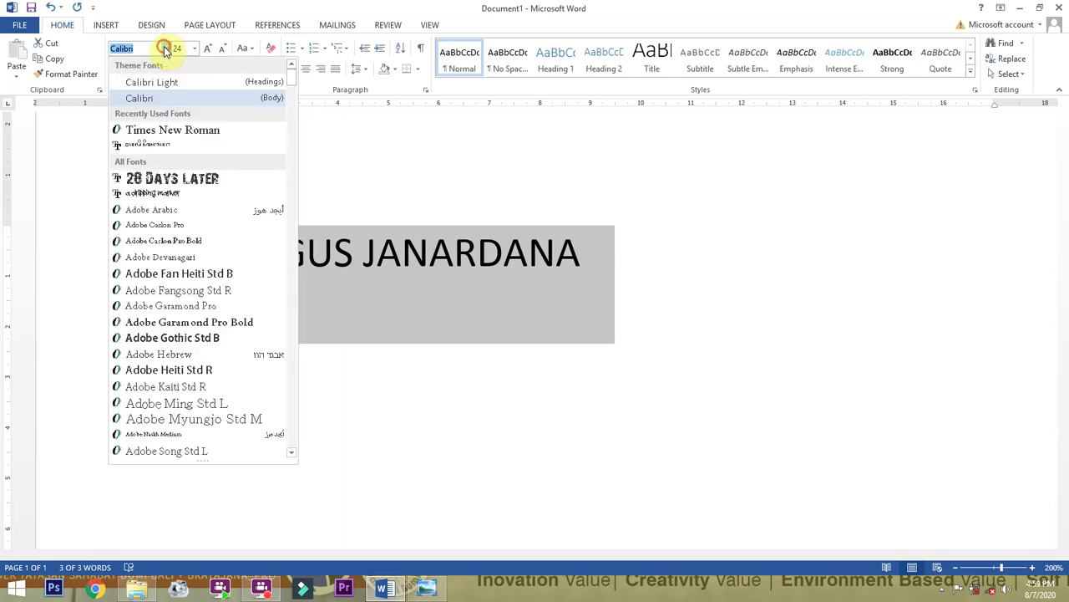
pyautogui.click(171, 210)
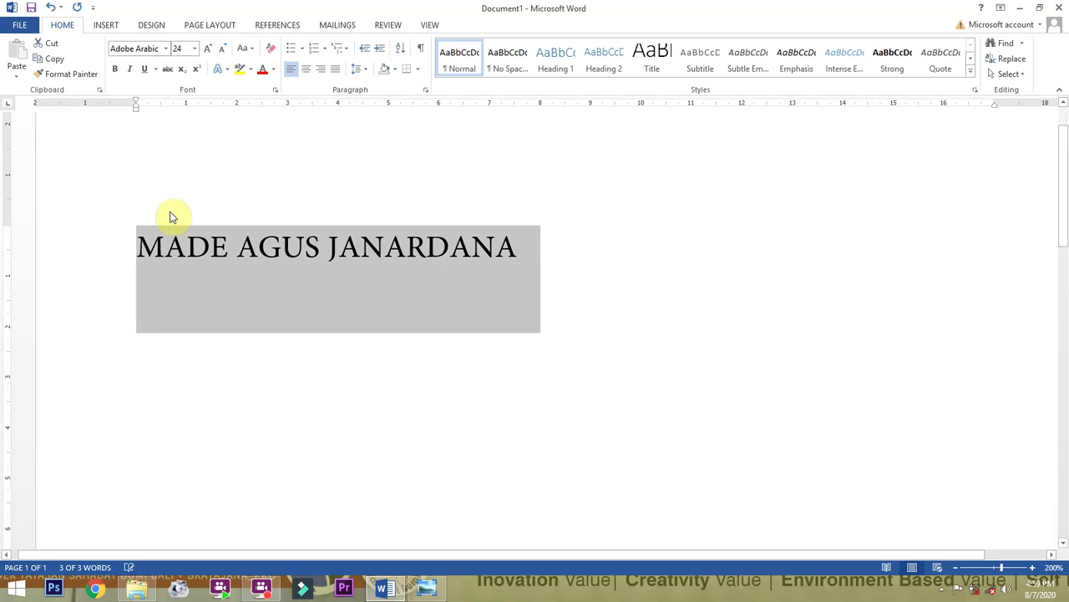
pyautogui.click(207, 48)
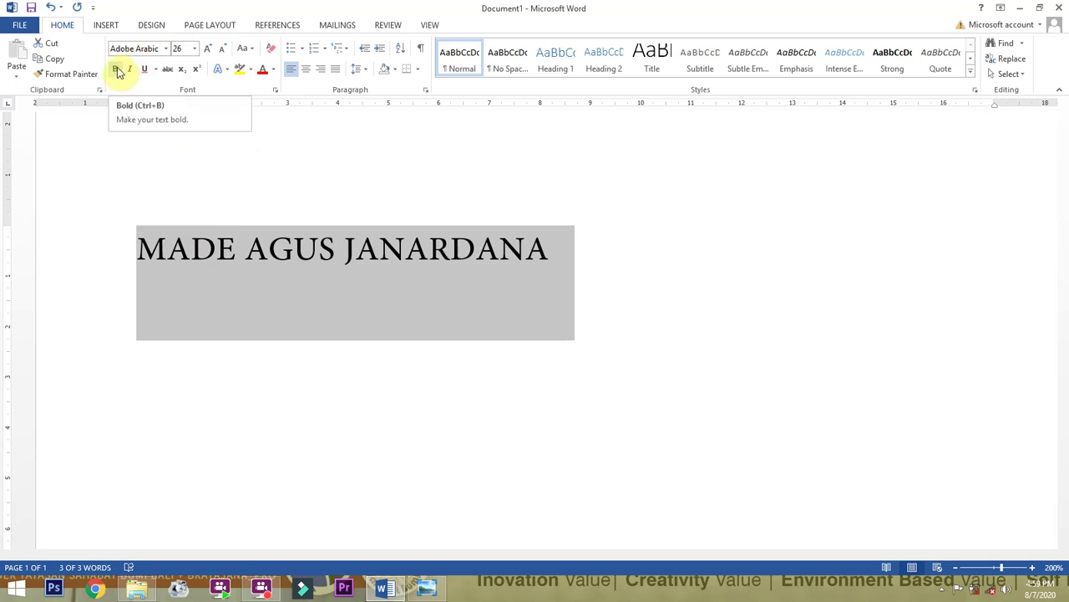
# Change the heading font to Arial and make it bold.
pyautogui.click(116, 70)
pyautogui.click(117, 70)
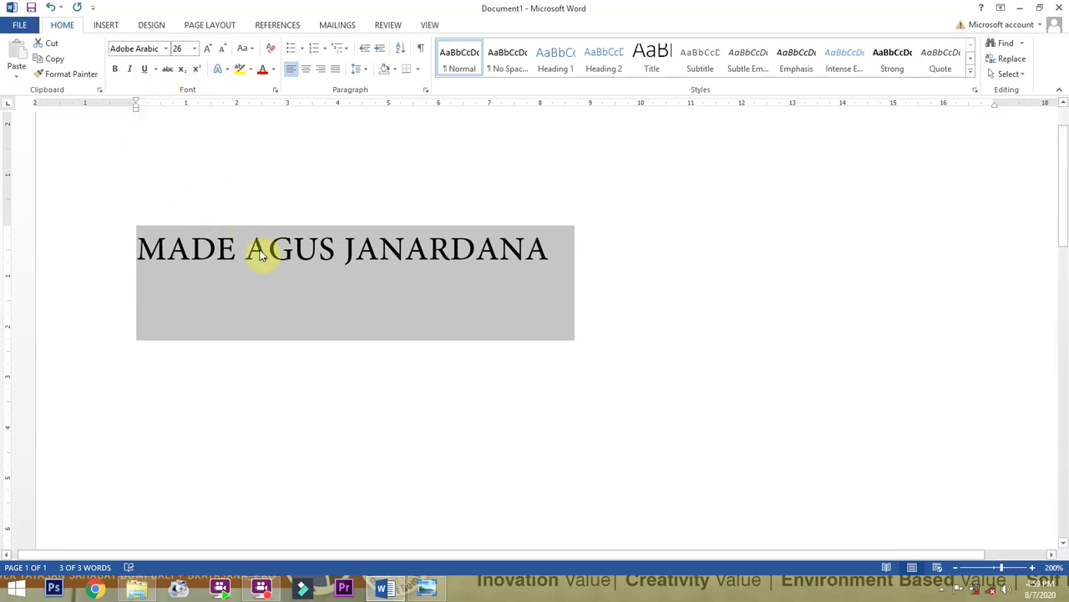
pyautogui.hotkey('ctrl', 'b')
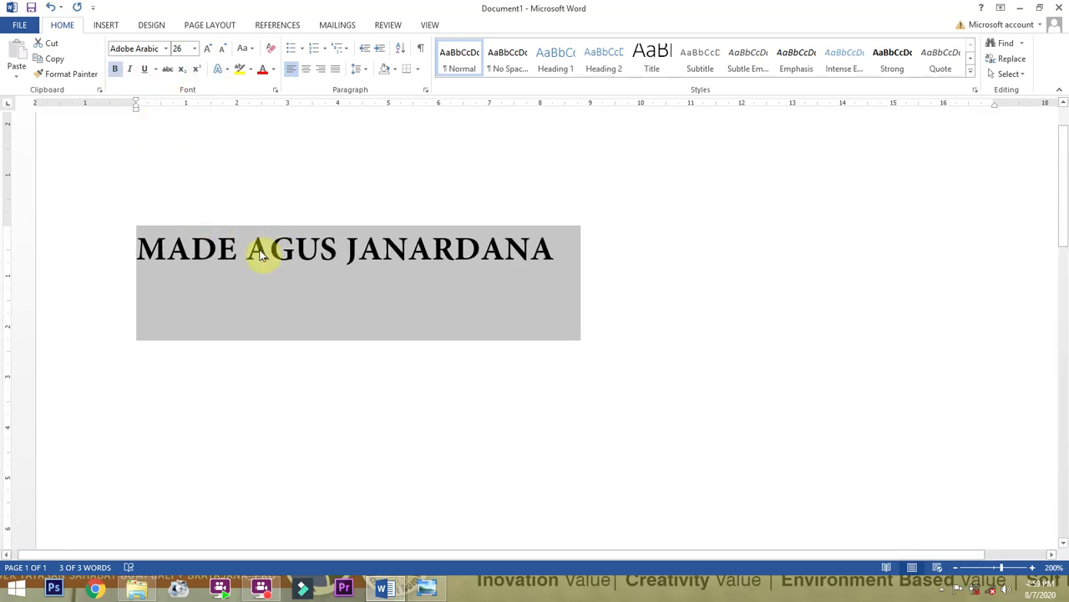
pyautogui.click(160, 48)
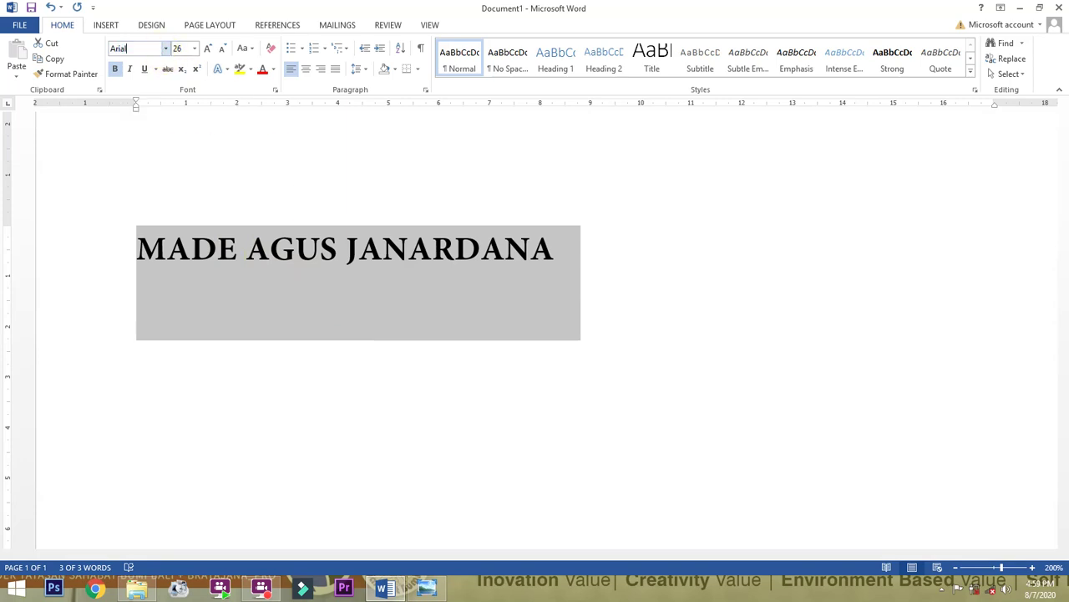
pyautogui.press('Return')
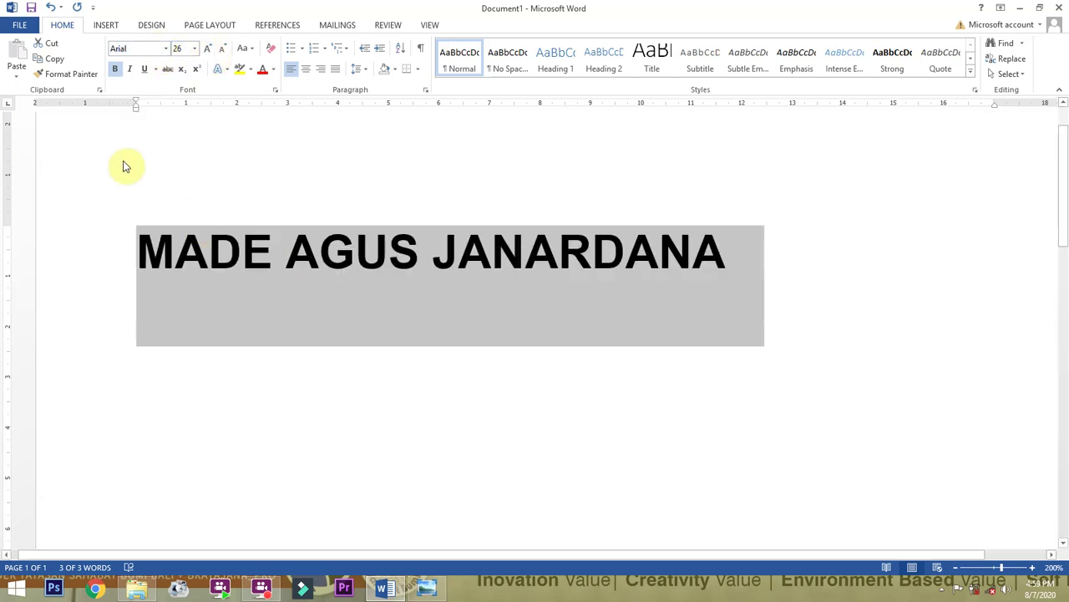
pyautogui.click(116, 69)
pyautogui.click(116, 70)
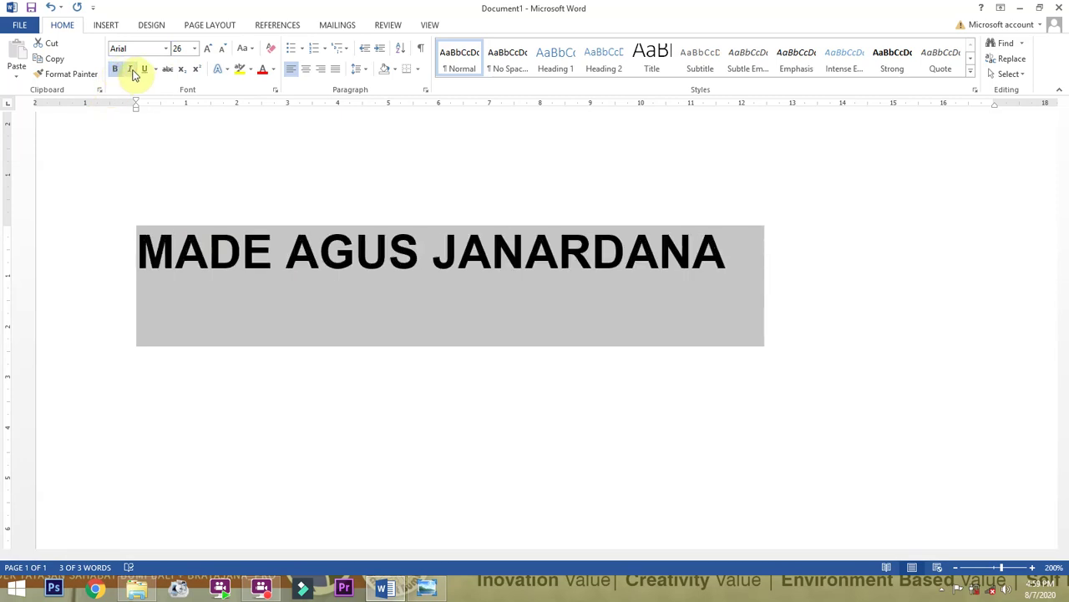
# Toggle italic, underline and strikethrough on and off, remove bold, and reselect the heading.
pyautogui.click(132, 70)
pyautogui.click(132, 70)
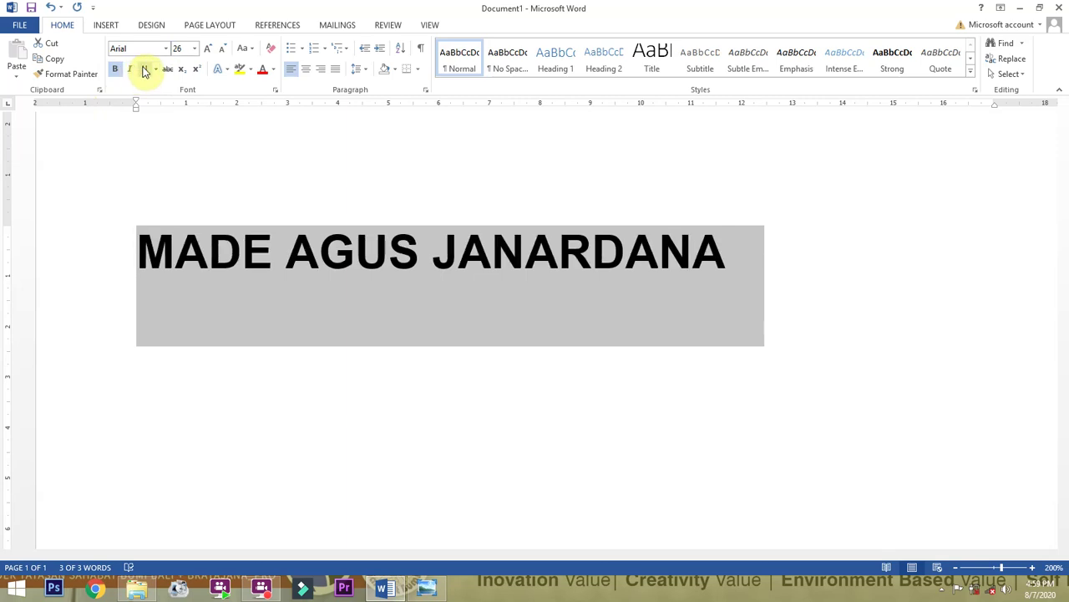
pyautogui.click(144, 70)
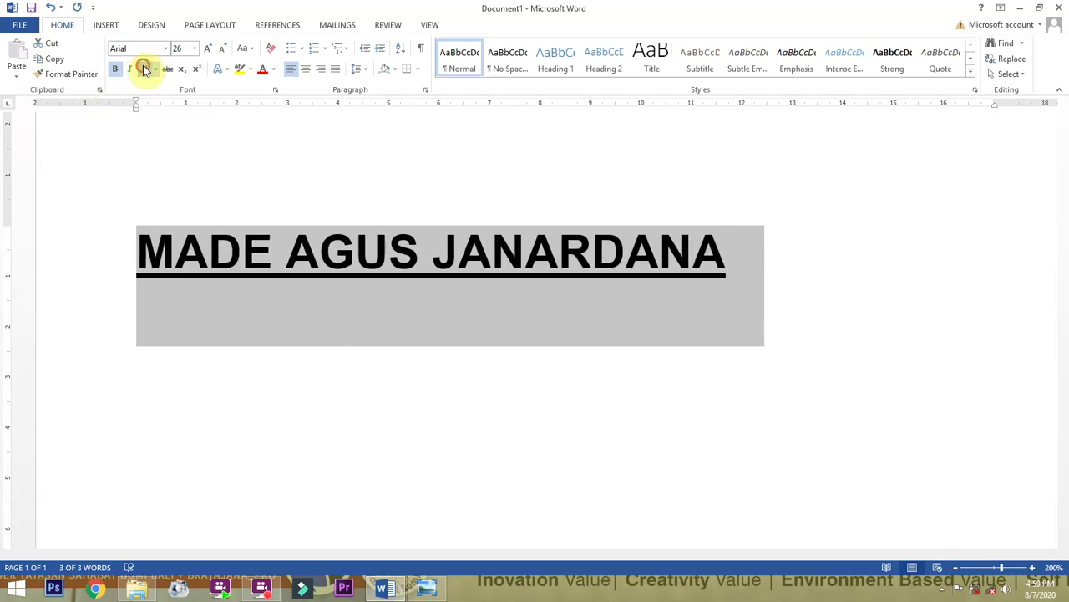
pyautogui.click(145, 70)
pyautogui.click(167, 70)
pyautogui.click(167, 70)
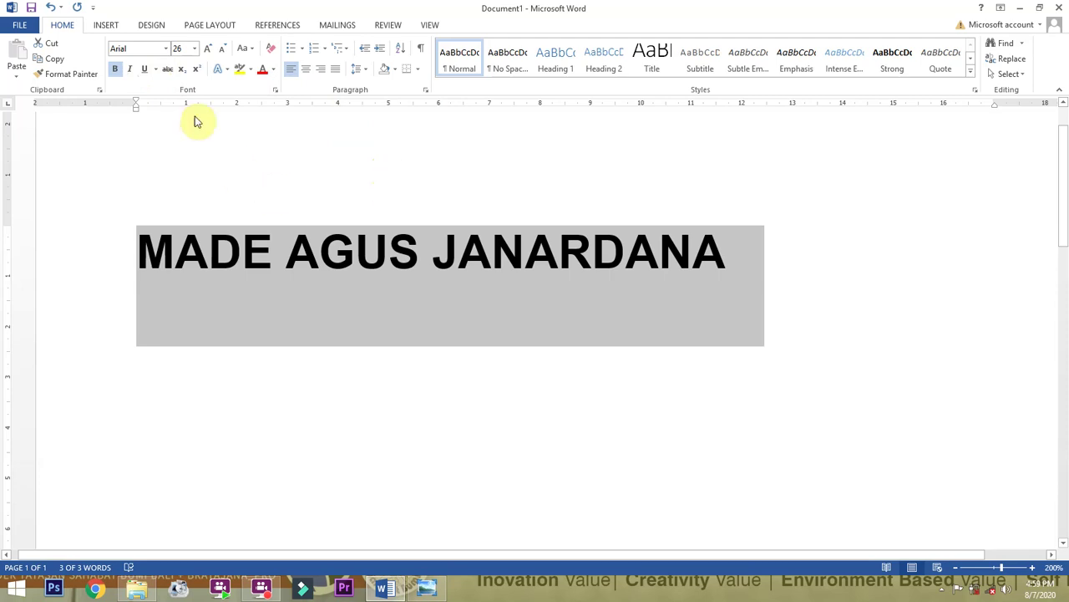
pyautogui.click(118, 70)
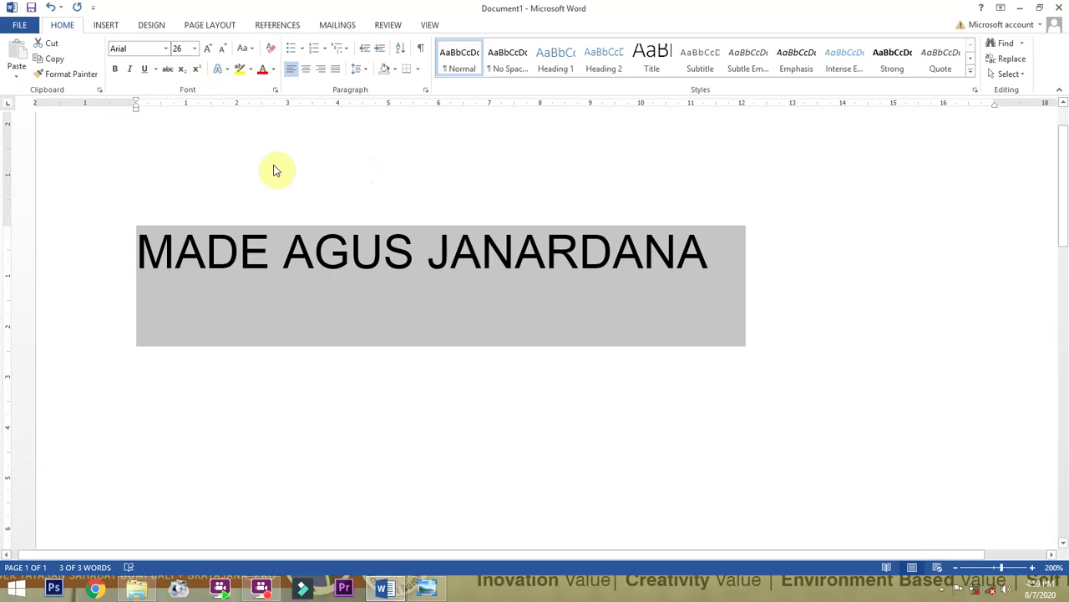
pyautogui.click(362, 250)
pyautogui.moveTo(709, 249); pyautogui.dragTo(208, 262)
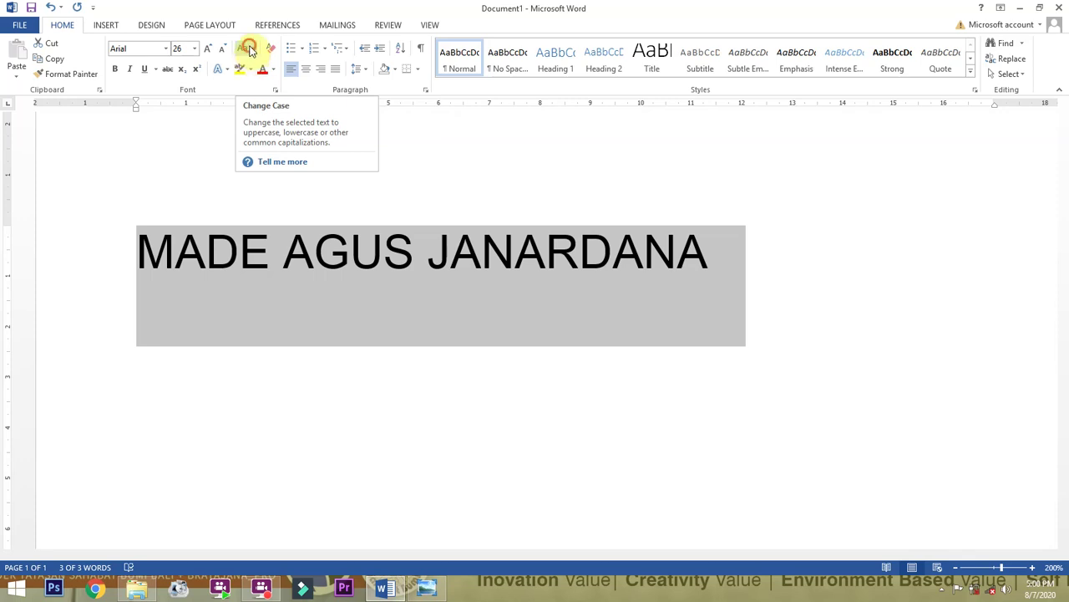
# Try lowercase, Sentence case and tOGGLE cASE, then apply Capitalize Each Word to the heading.
pyautogui.click(249, 50)
pyautogui.click(258, 81)
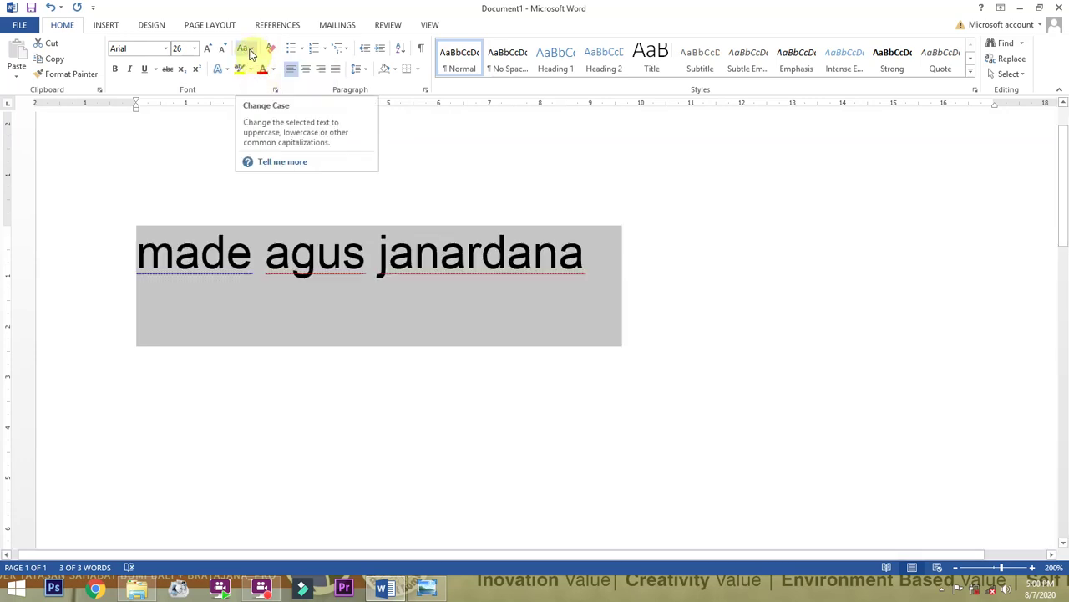
pyautogui.click(249, 50)
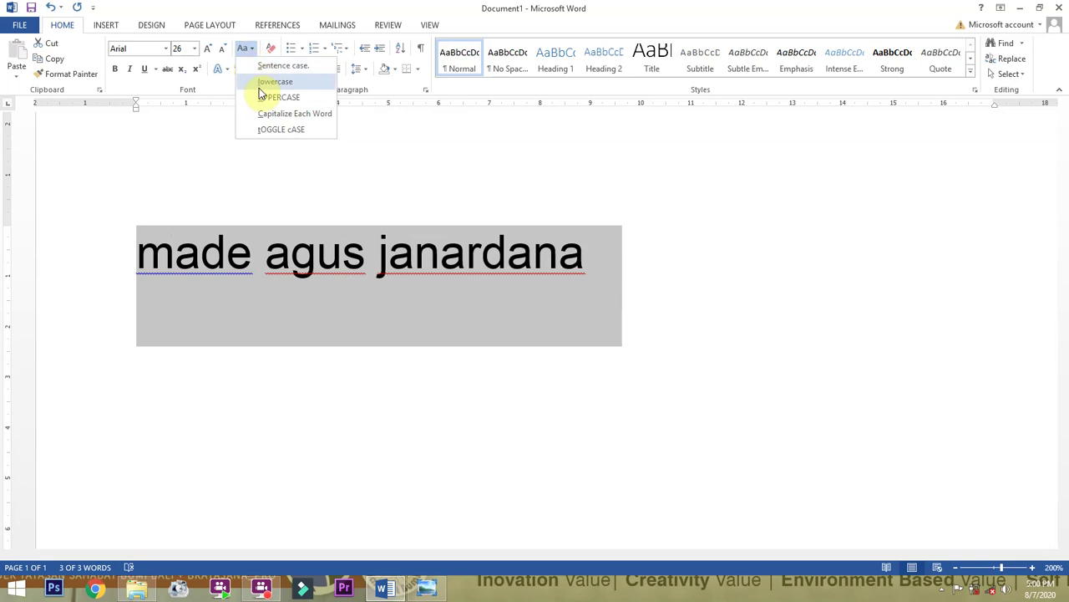
pyautogui.click(265, 66)
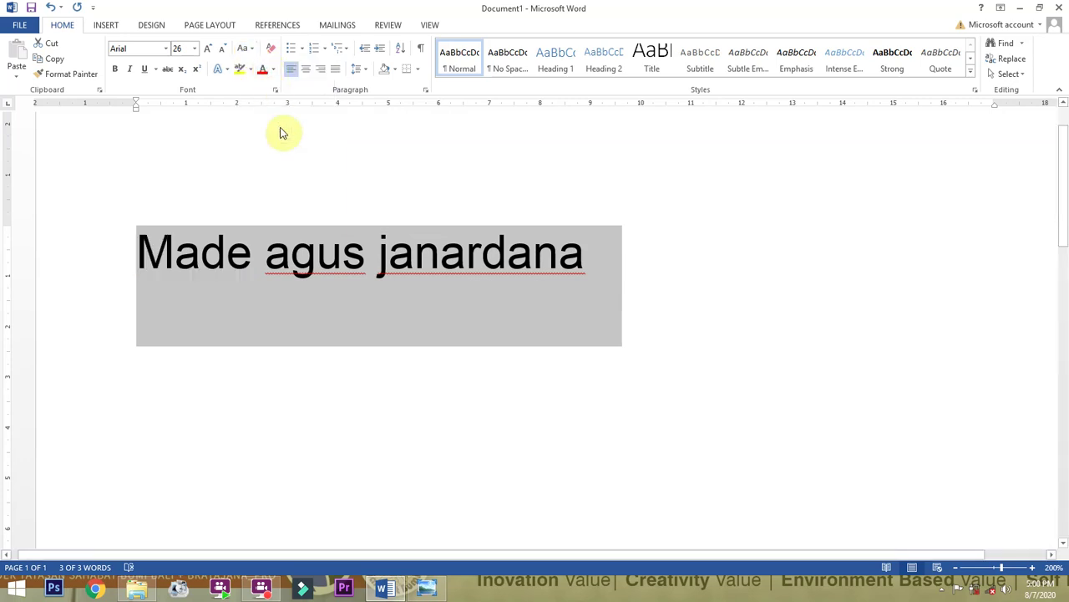
pyautogui.click(250, 50)
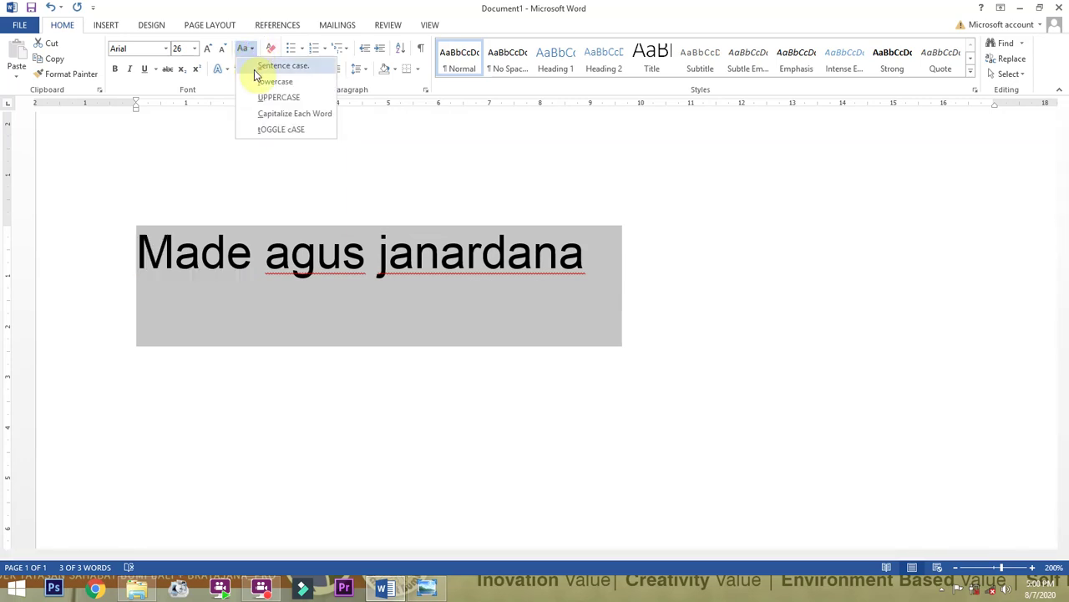
pyautogui.click(278, 113)
pyautogui.click(248, 50)
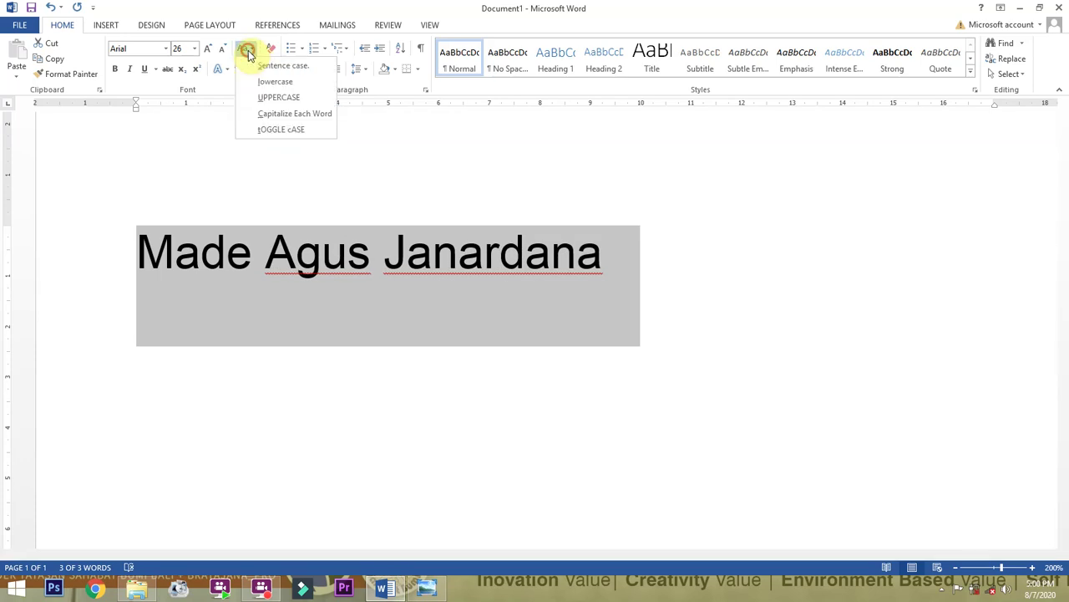
pyautogui.click(270, 130)
pyautogui.click(252, 51)
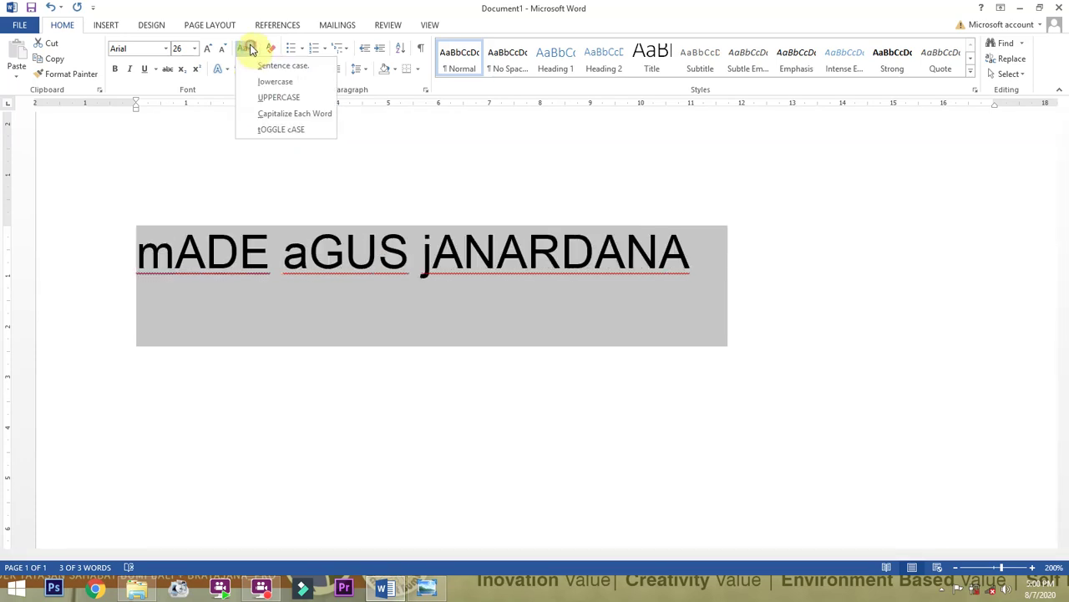
pyautogui.click(276, 113)
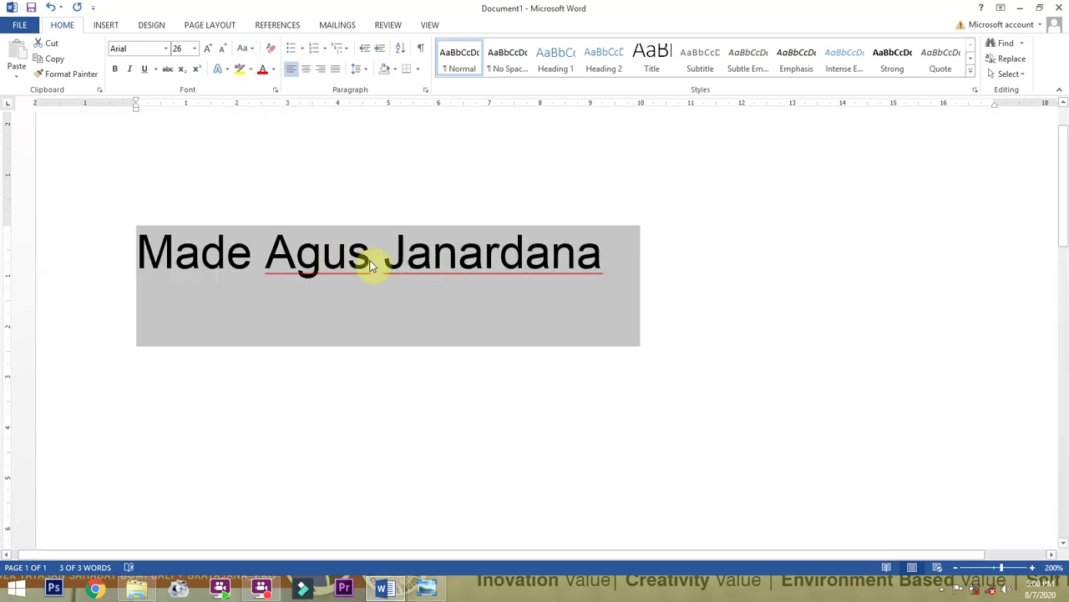
pyautogui.click(255, 253)
pyautogui.click(663, 270)
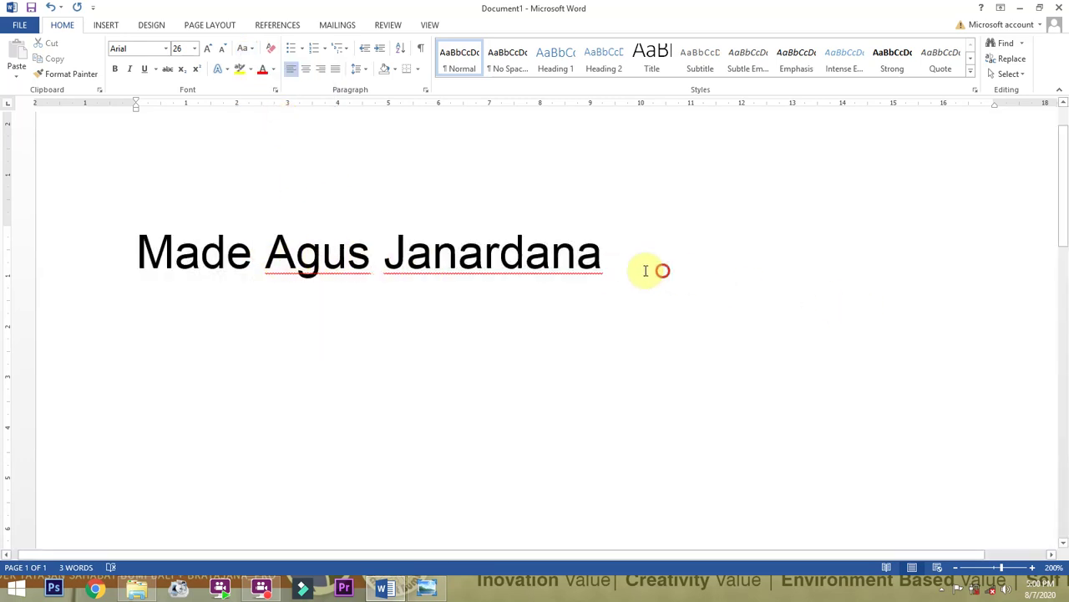
# Centre the Arial 26 pt name heading horizontally instead of right-aligned.
pyautogui.moveTo(663, 270); pyautogui.dragTo(198, 284)
pyautogui.click(499, 256)
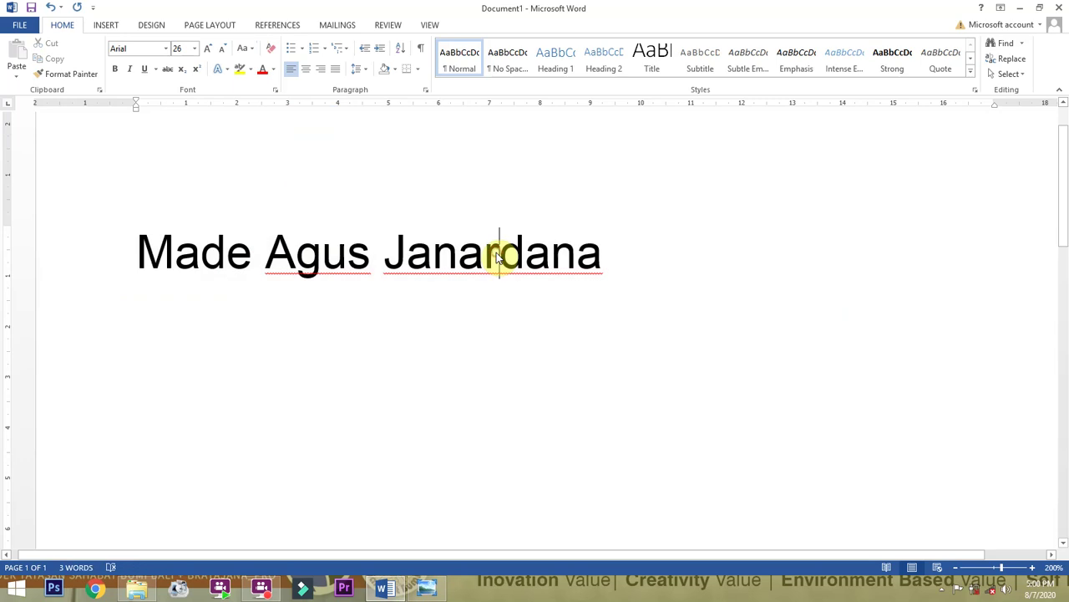
pyautogui.scroll(-2, 490, 279)
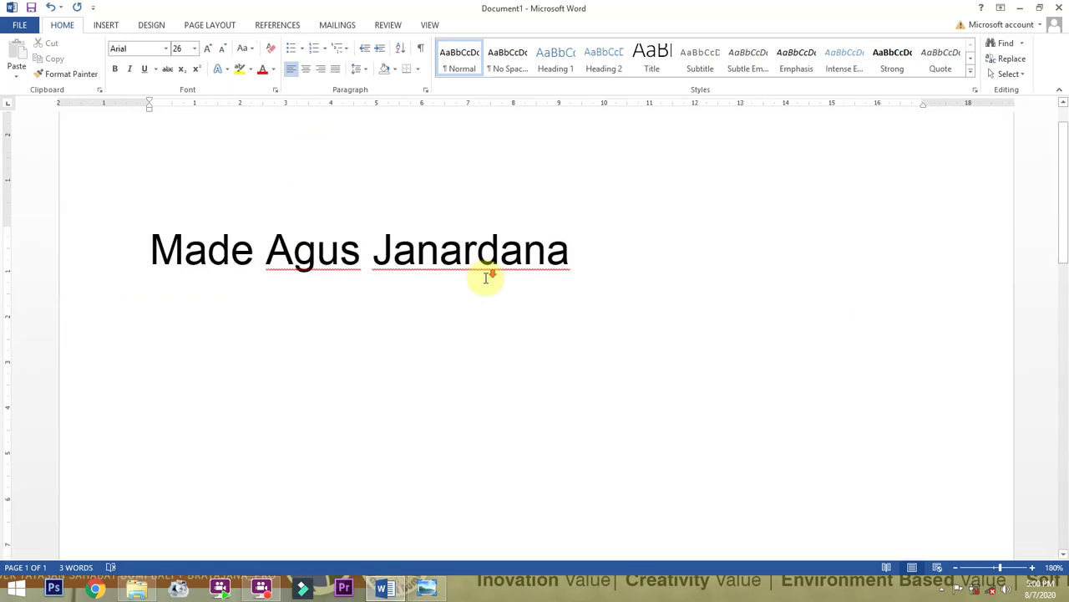
pyautogui.scroll(-1, 487, 278)
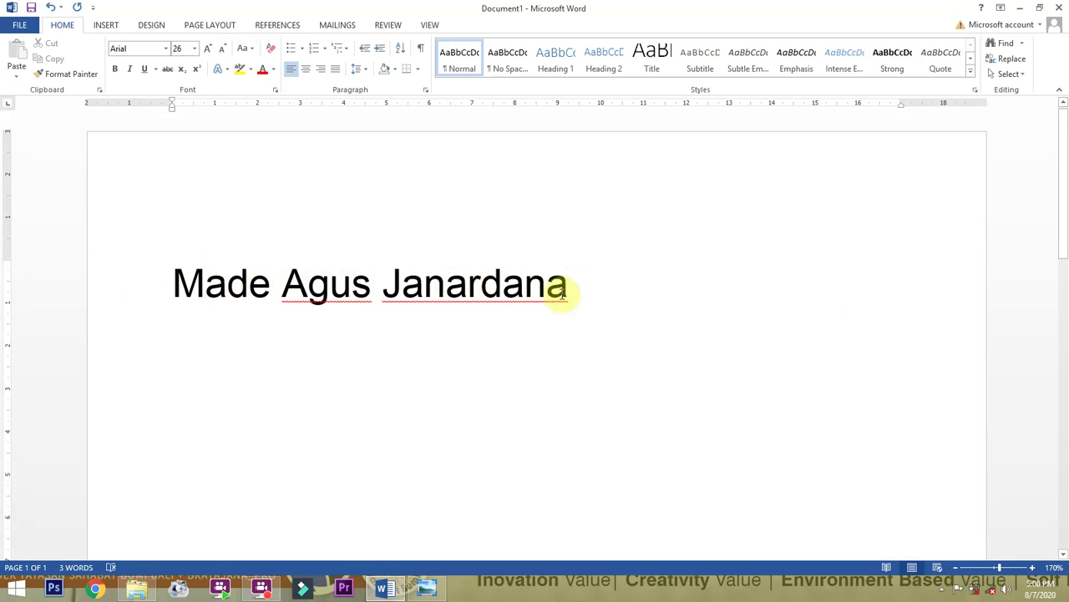
pyautogui.moveTo(574, 292); pyautogui.dragTo(228, 292)
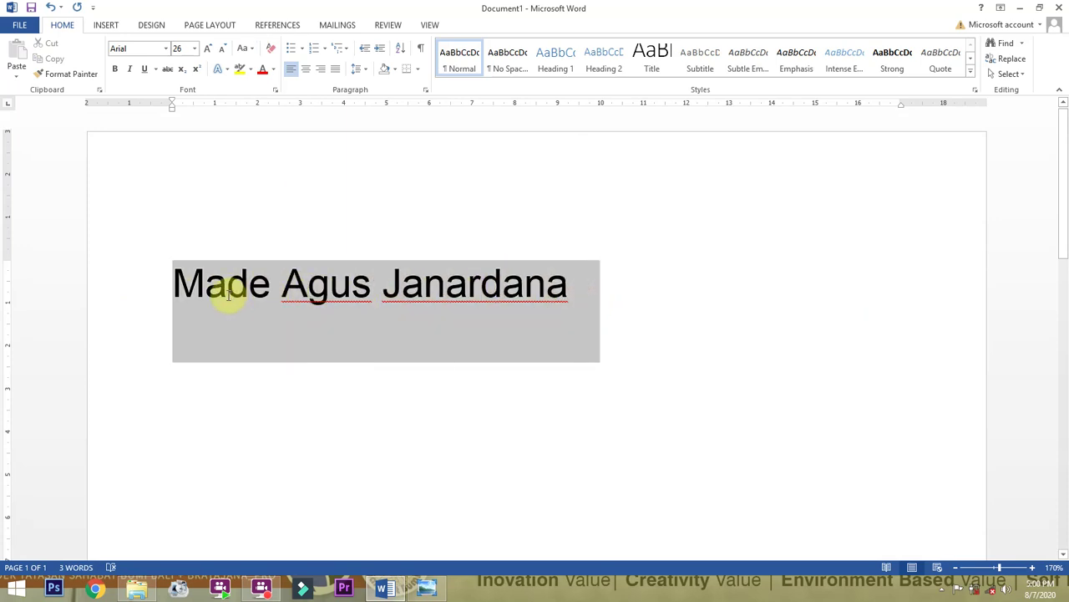
pyautogui.click(448, 287)
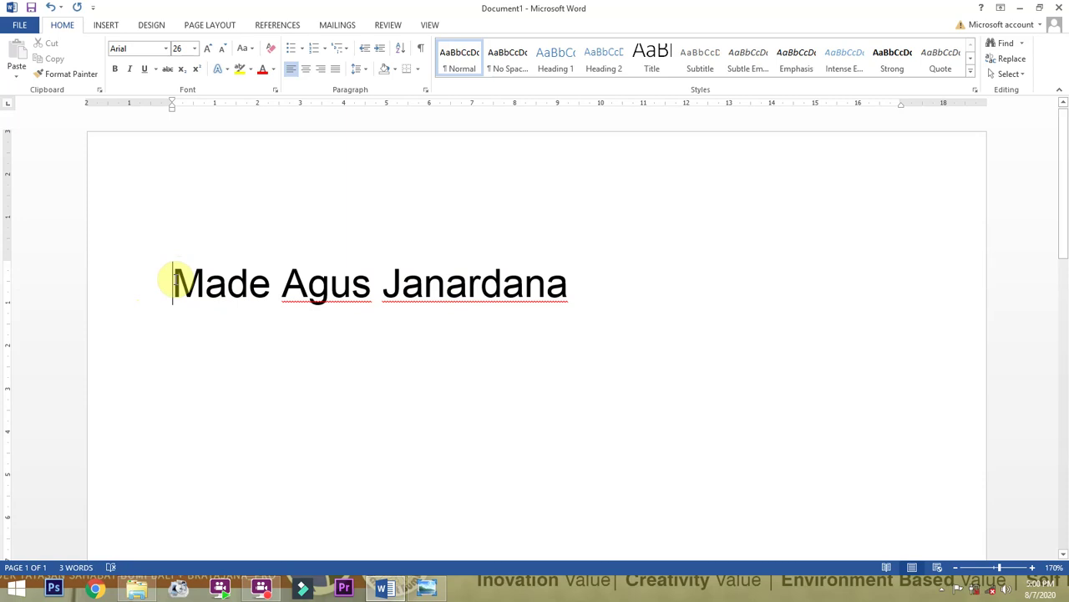
pyautogui.moveTo(172, 284); pyautogui.dragTo(504, 284)
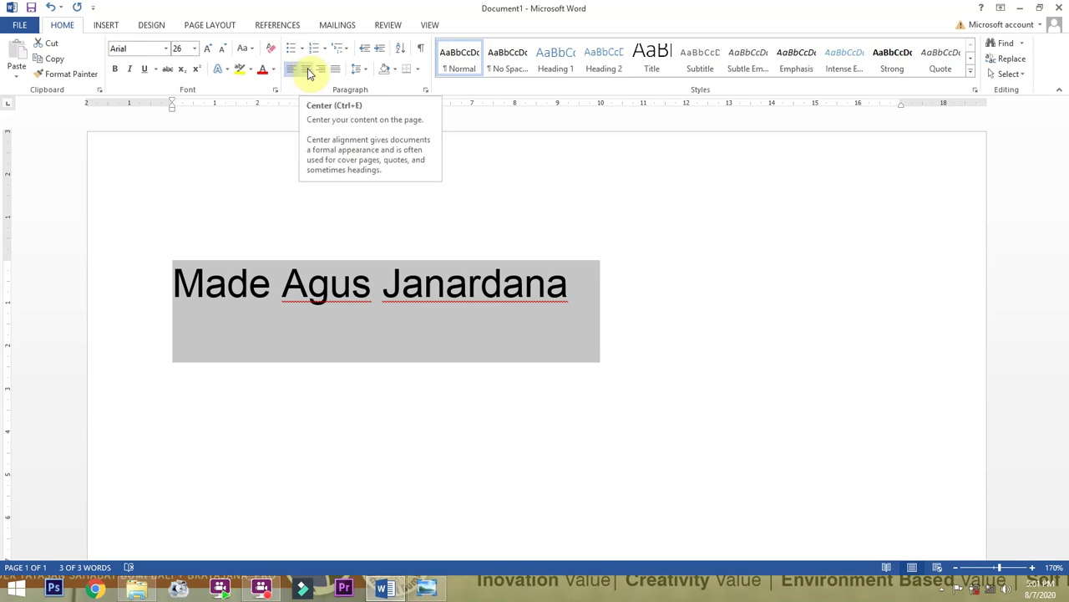
pyautogui.click(308, 71)
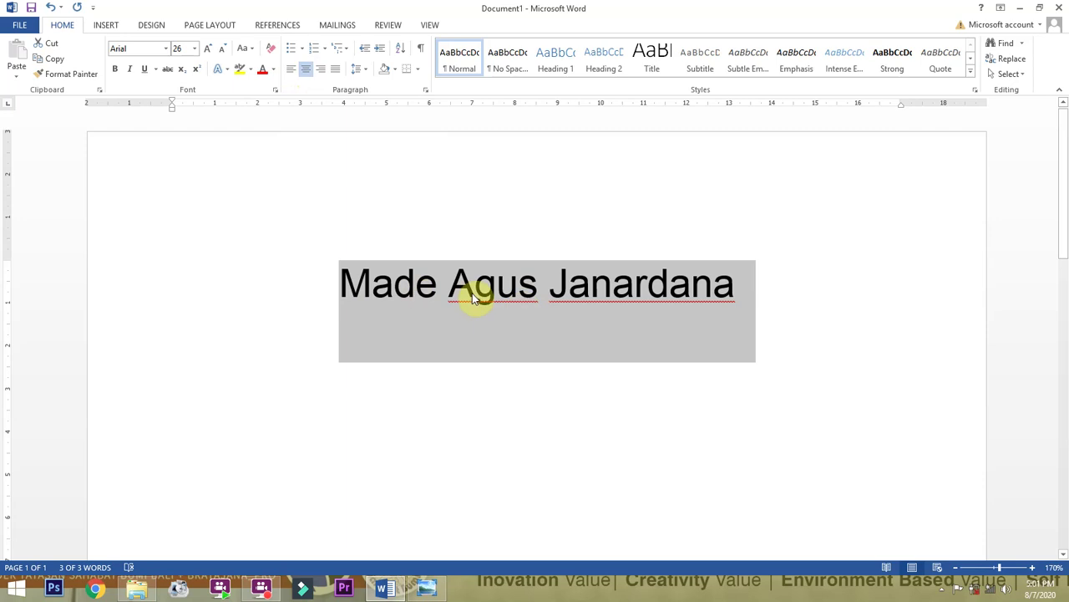
pyautogui.click(321, 69)
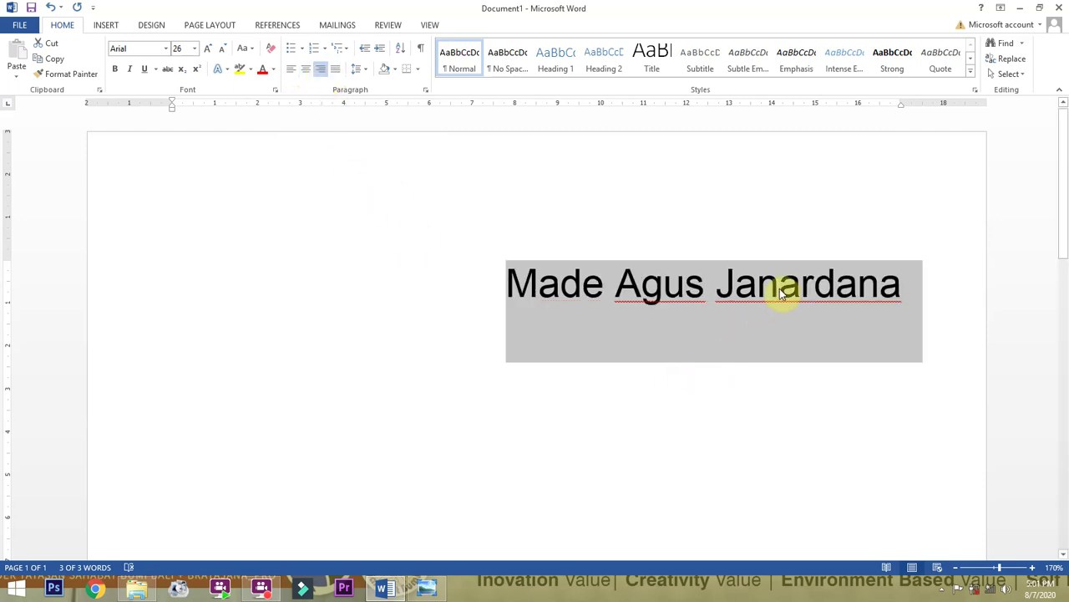
pyautogui.click(744, 291)
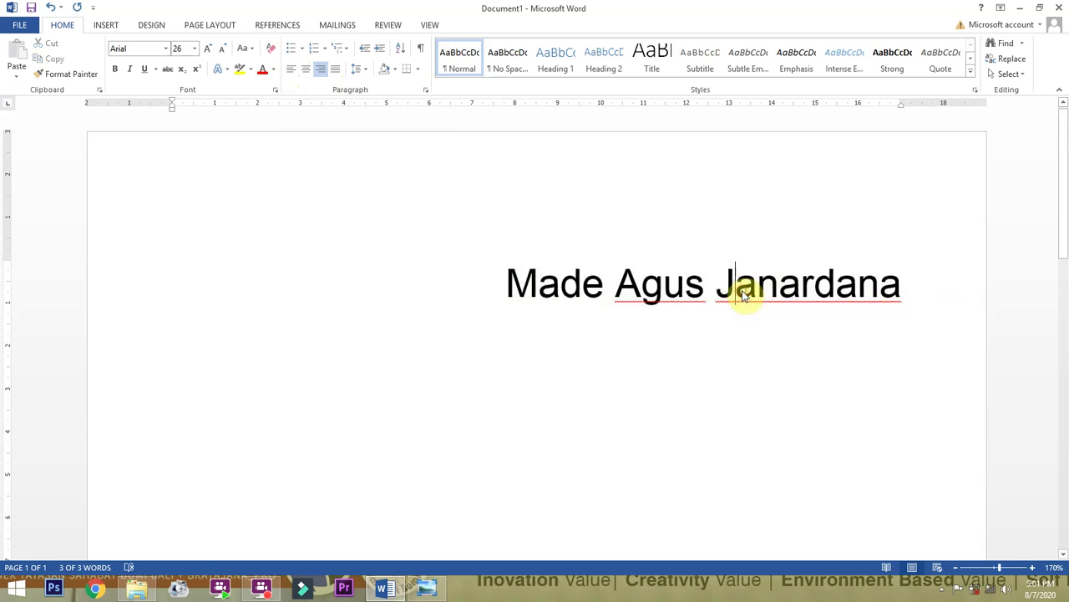
pyautogui.moveTo(508, 284); pyautogui.dragTo(830, 287)
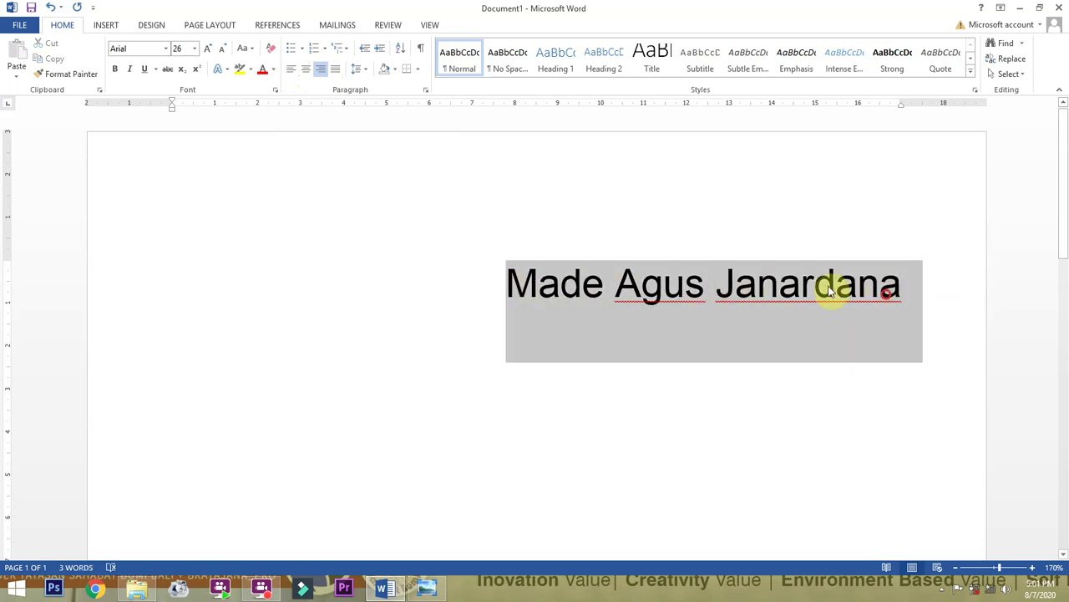
pyautogui.click(307, 71)
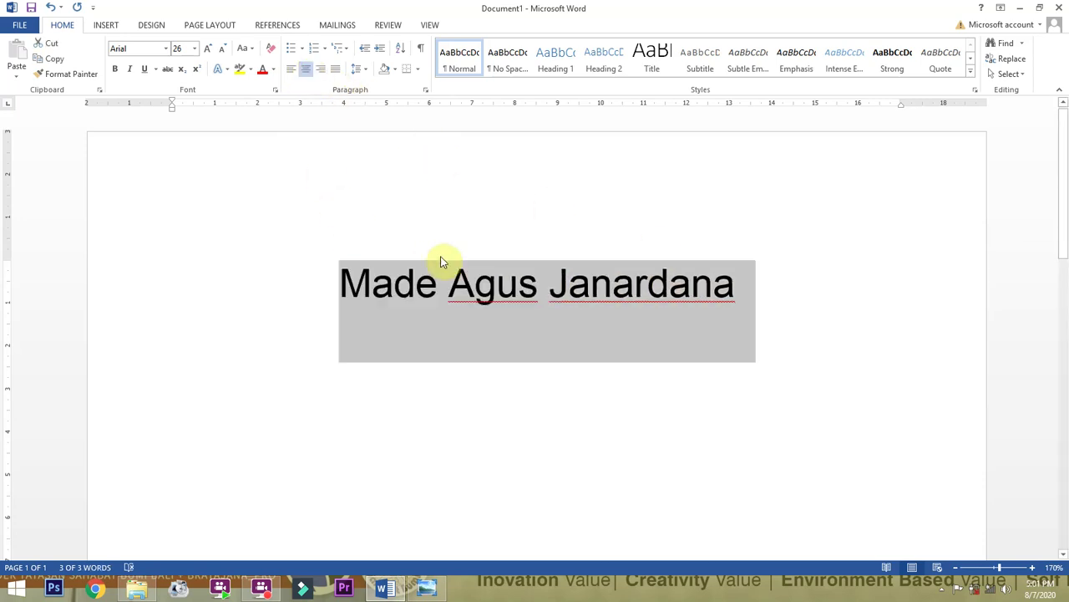
pyautogui.click(736, 289)
# Under the title, type the person's name followed by 'adalah seorang Dosen di Universitas Hindu Indonesia'.
pyautogui.press('Return')
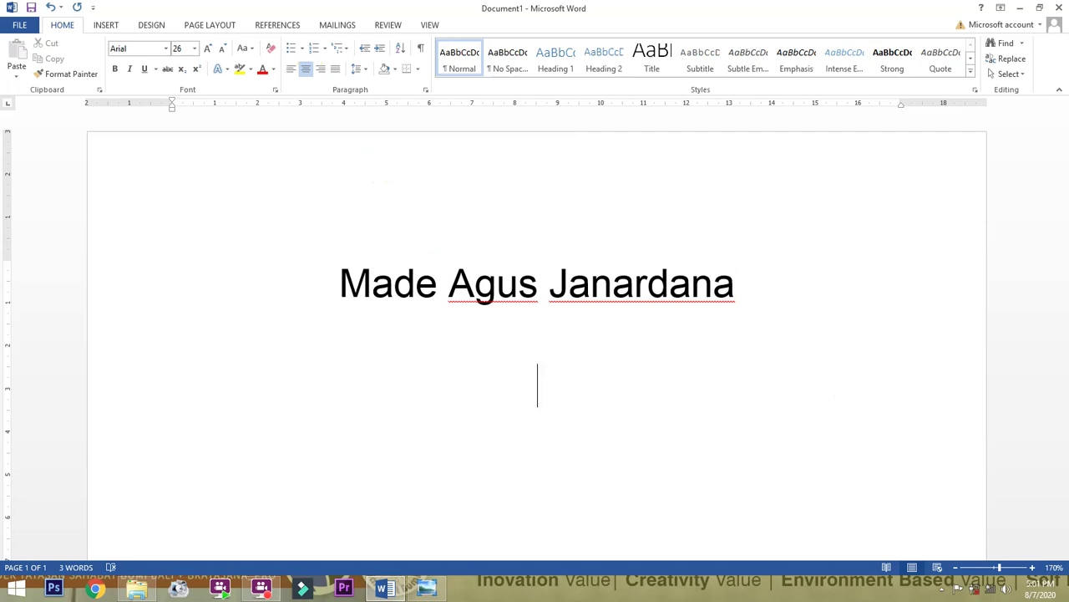
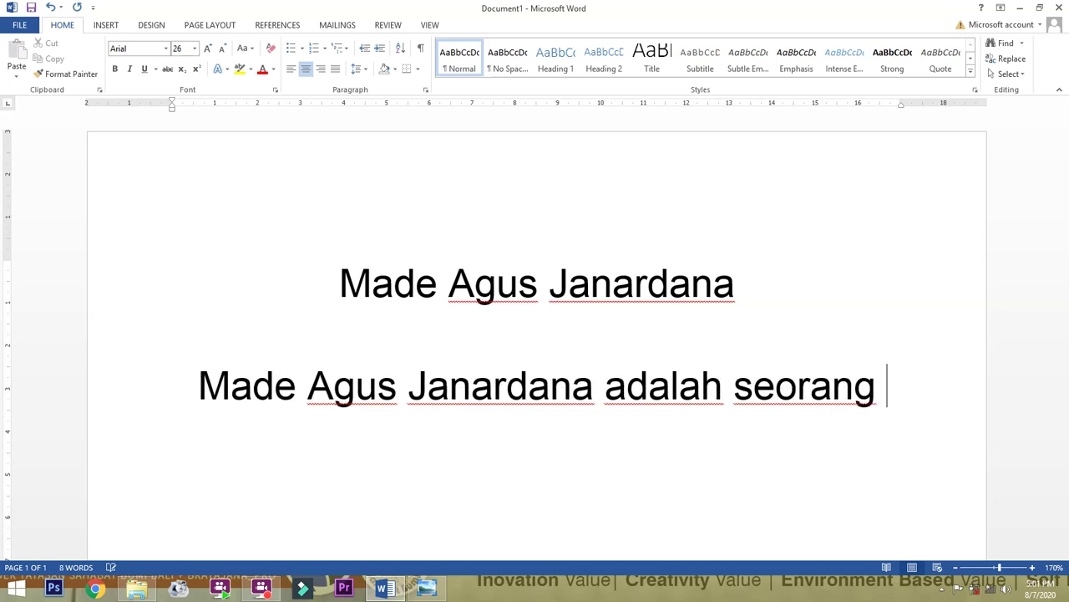
pyautogui.press('Return')
pyautogui.write('Dose')
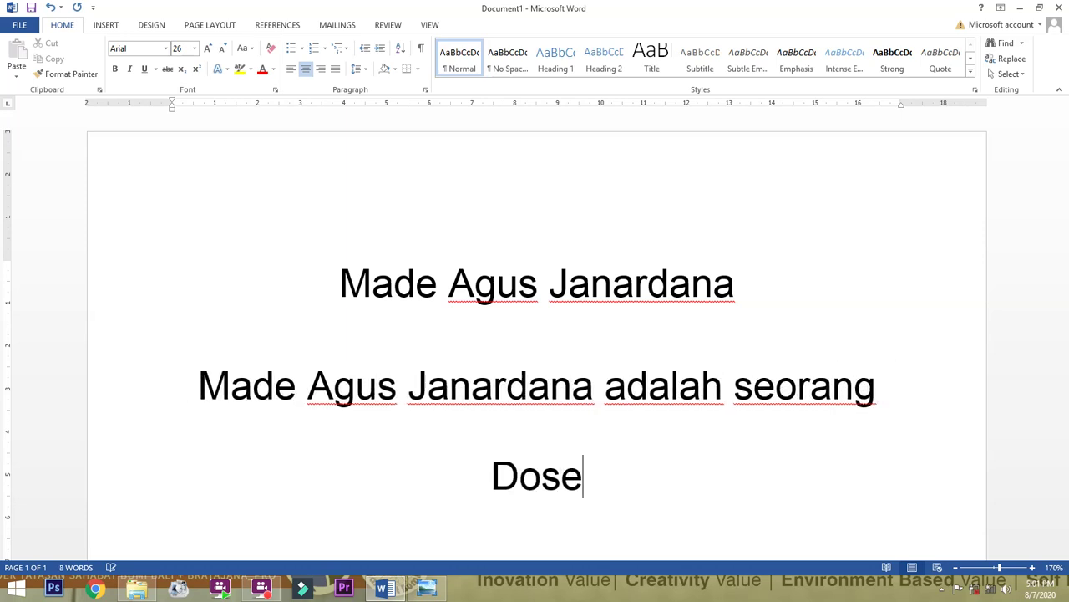
pyautogui.write('n di')
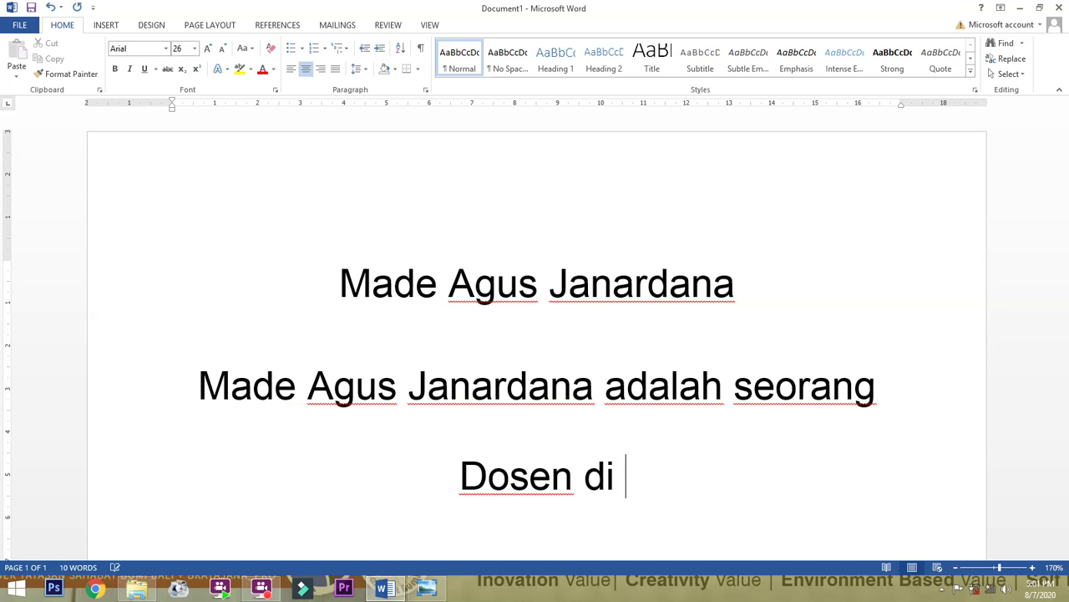
pyautogui.write(' Unive')
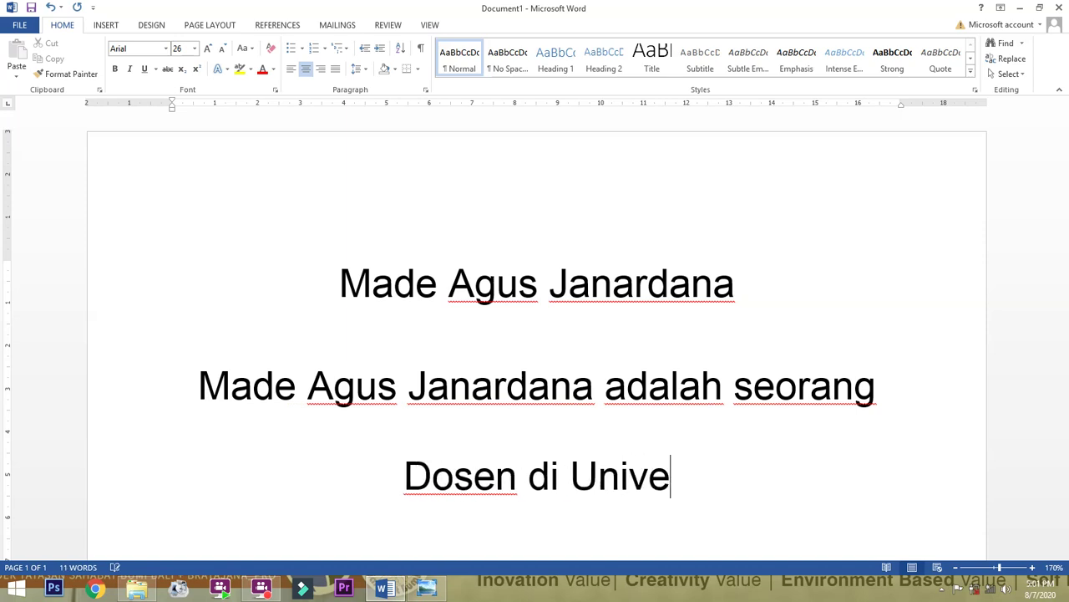
pyautogui.write('rsitas Hi')
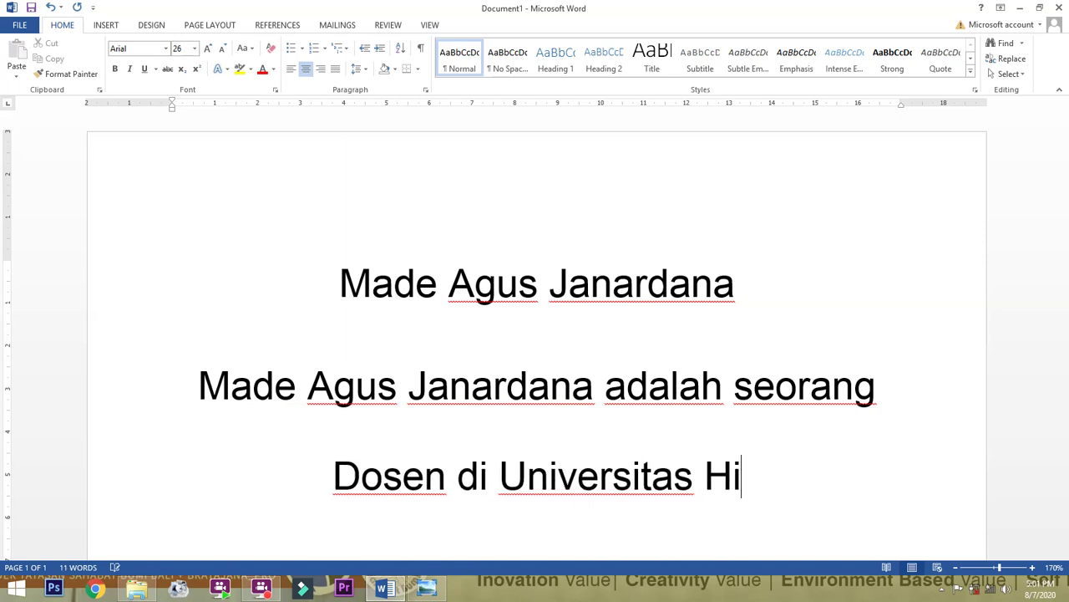
pyautogui.write('ndu Indonesia')
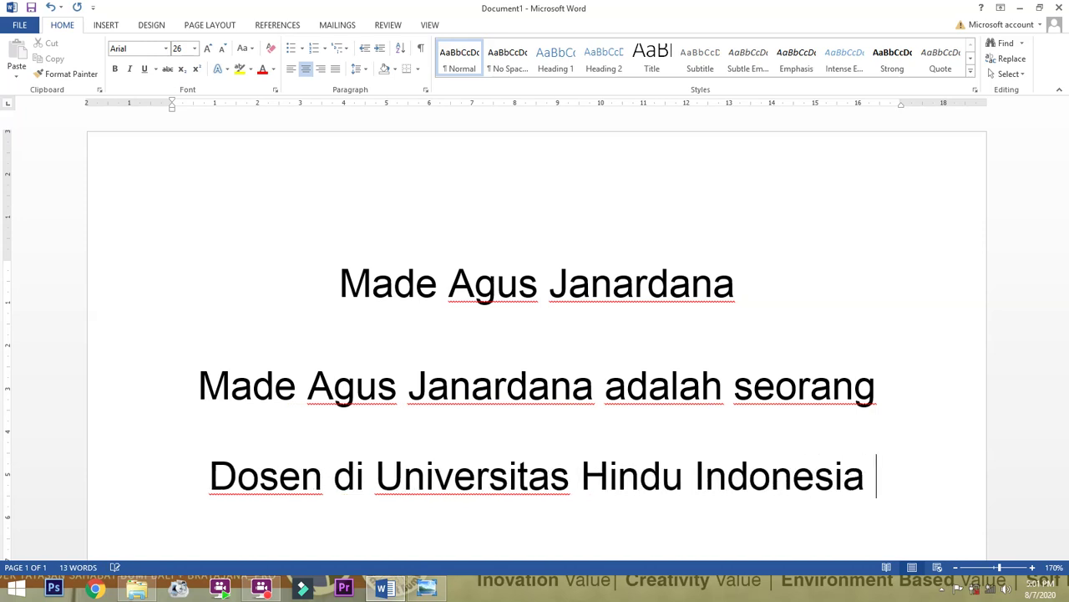
# Continue with 'Denpasar (UNHI)' and a sentence on being humble when interacting with mahasiswa.
pyautogui.press('Return')
pyautogui.write('Denpasar')
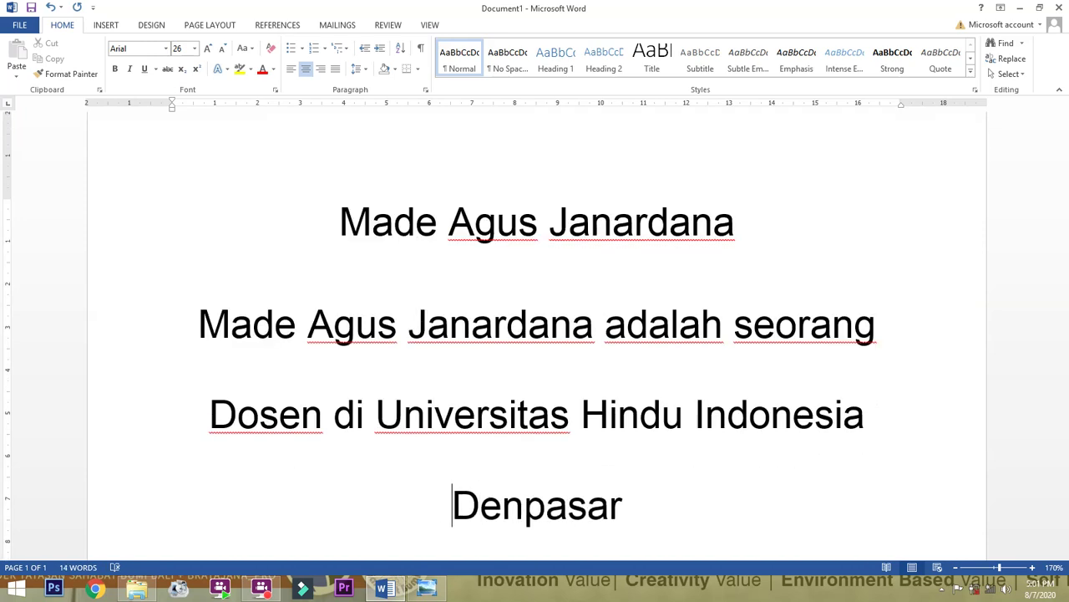
pyautogui.write('HI')
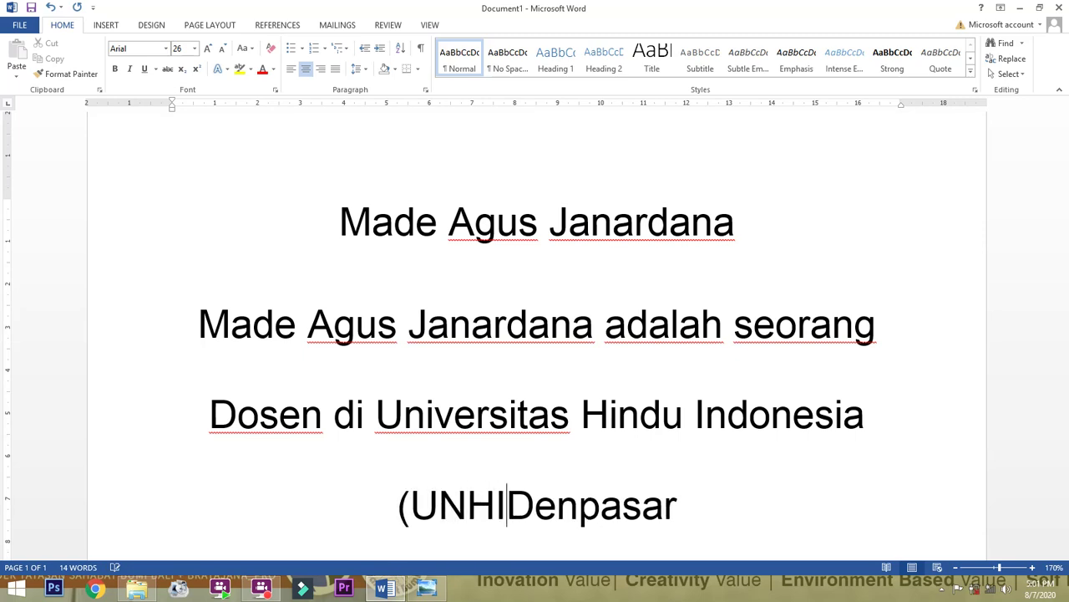
pyautogui.write(') ')
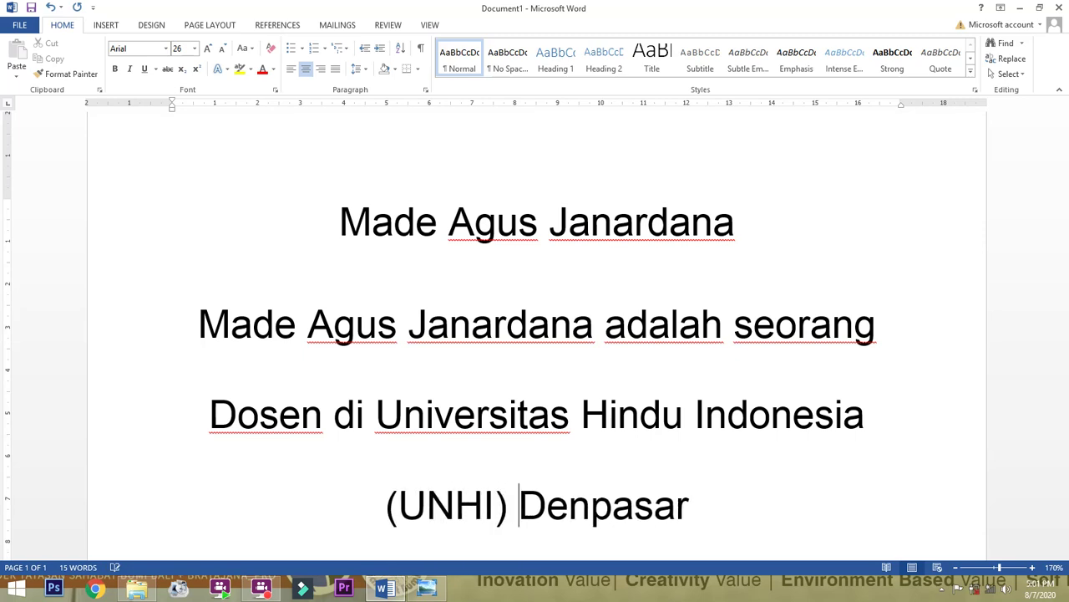
pyautogui.write('.')
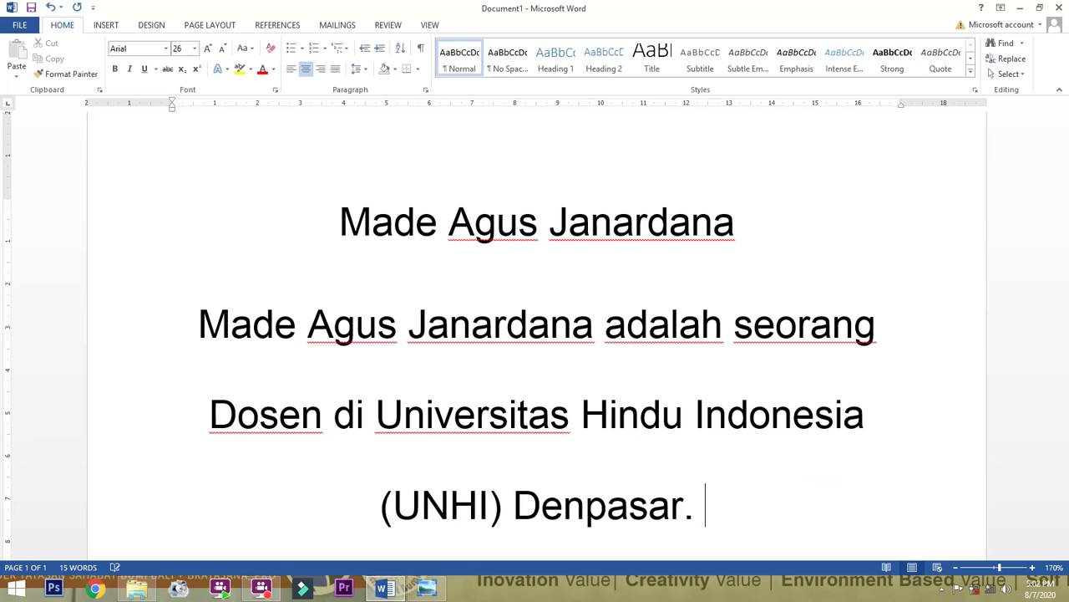
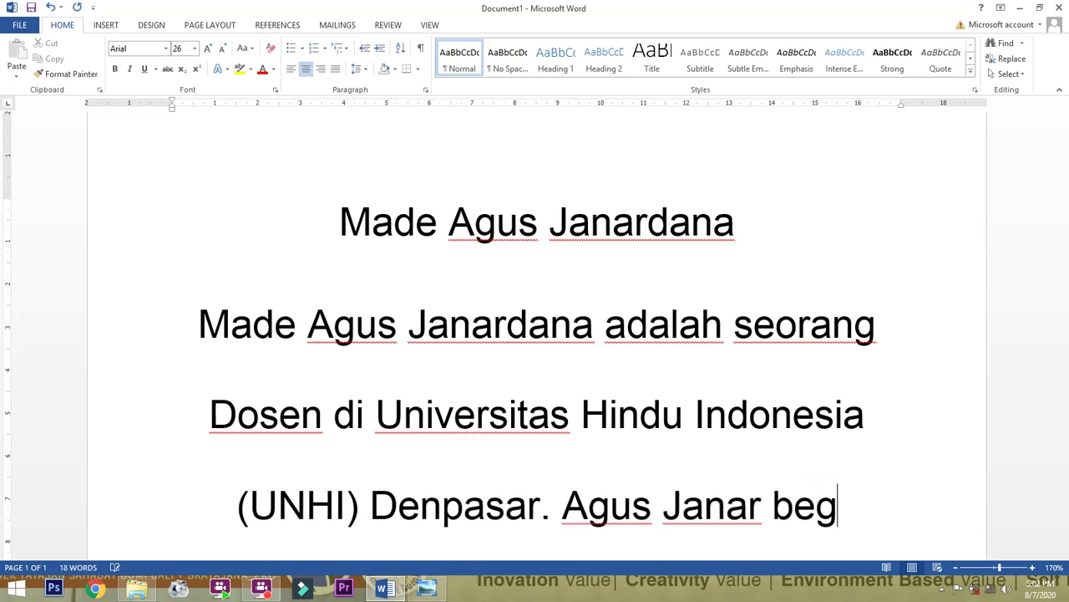
pyautogui.write('itu sapaannya sangat')
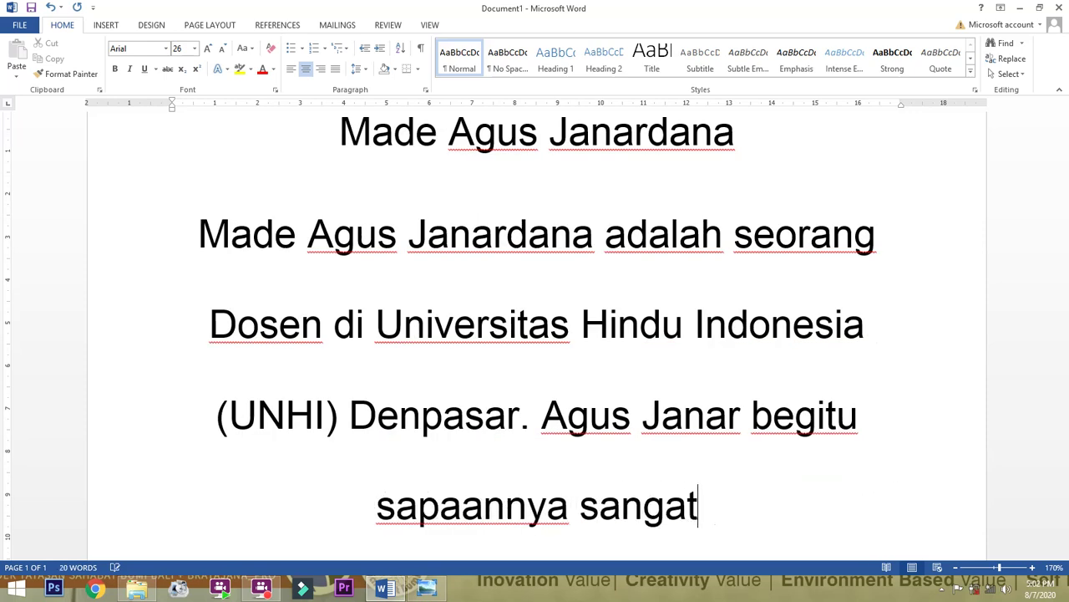
pyautogui.write(' humble d')
pyautogui.write('alam meng')
pyautogui.press('BackSpace')
pyautogui.press('BackSpace')
pyautogui.press('BackSpace')
pyautogui.press('BackSpace')
pyautogui.write('berinte')
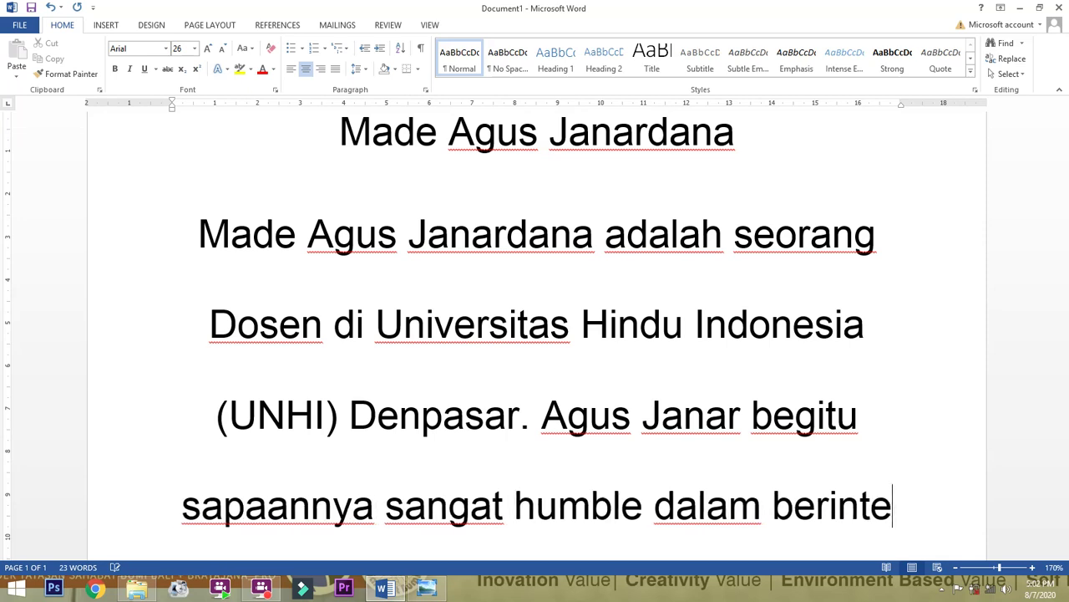
pyautogui.write('raksi dengan')
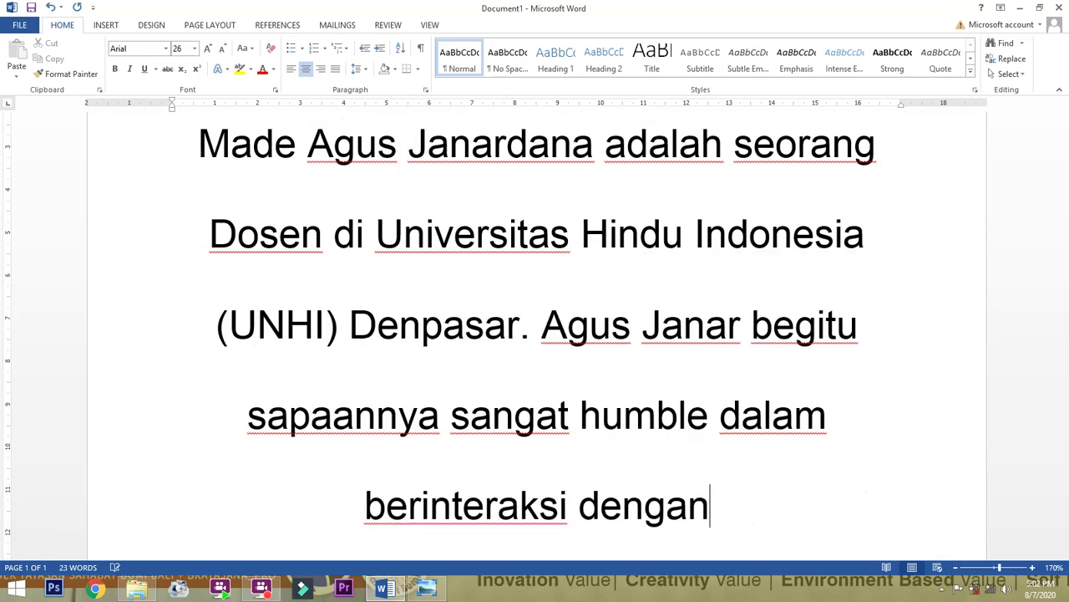
pyautogui.write(' mahasiswa')
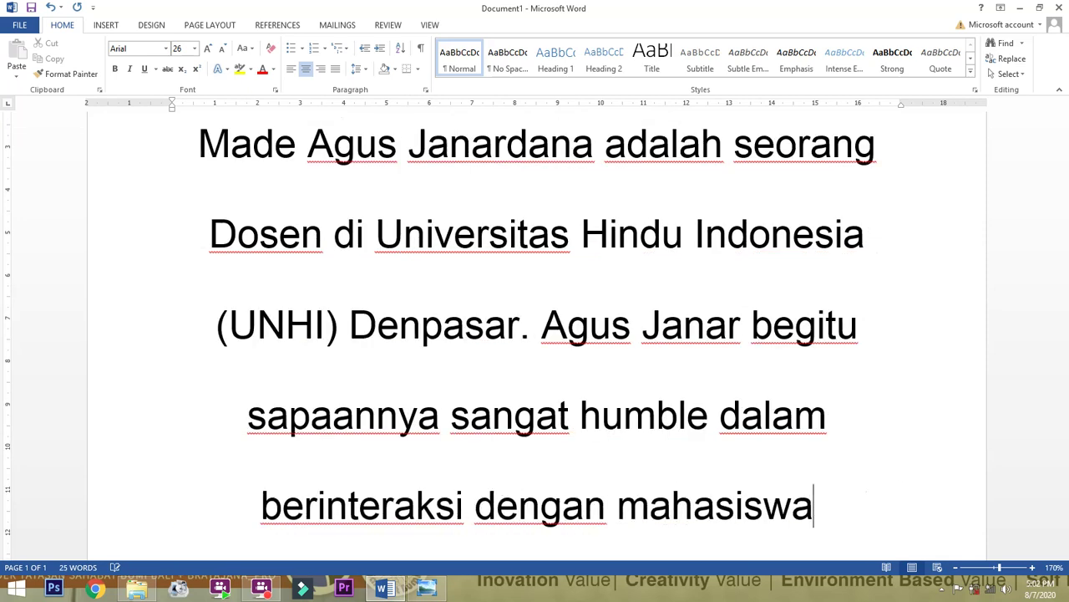
pyautogui.scroll(3, 576, 342)
pyautogui.scroll(-2, 573, 342)
# Set the biography paragraph to 12 pt and justify it.
pyautogui.click(188, 186)
pyautogui.moveTo(187, 186); pyautogui.dragTo(819, 506)
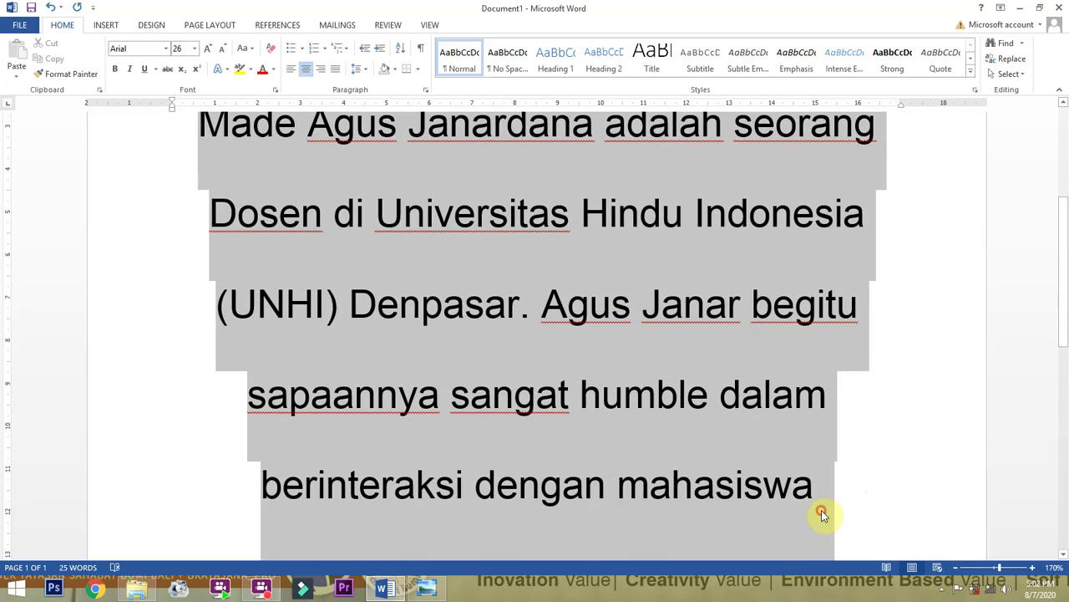
pyautogui.click(197, 52)
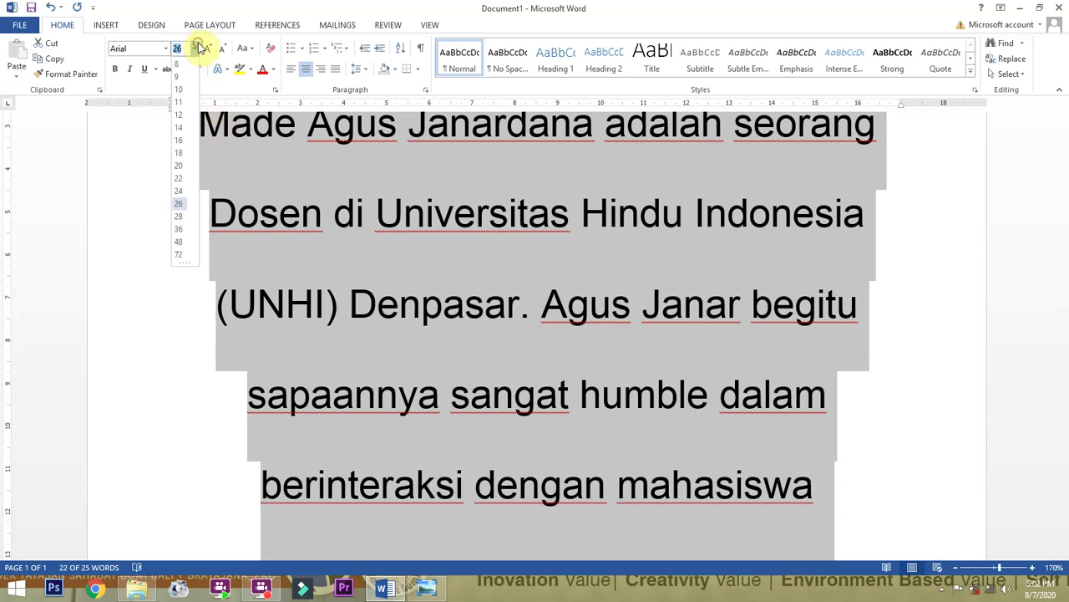
pyautogui.click(180, 114)
pyautogui.scroll(5, 344, 213)
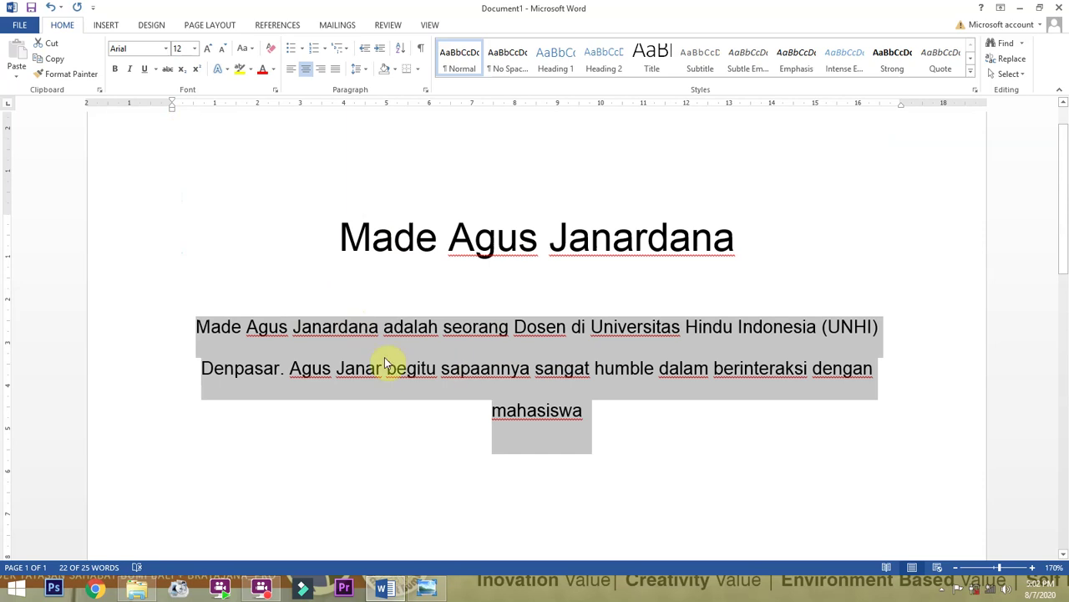
pyautogui.click(335, 70)
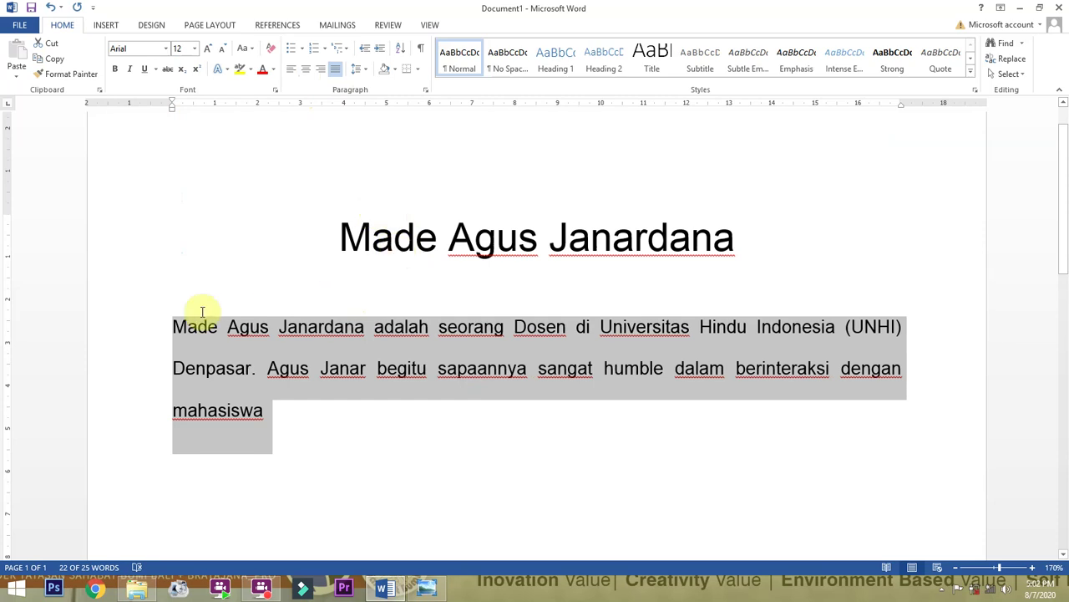
# Indent the paragraph's first line with a Tab.
pyautogui.click(169, 311)
pyautogui.click(172, 325)
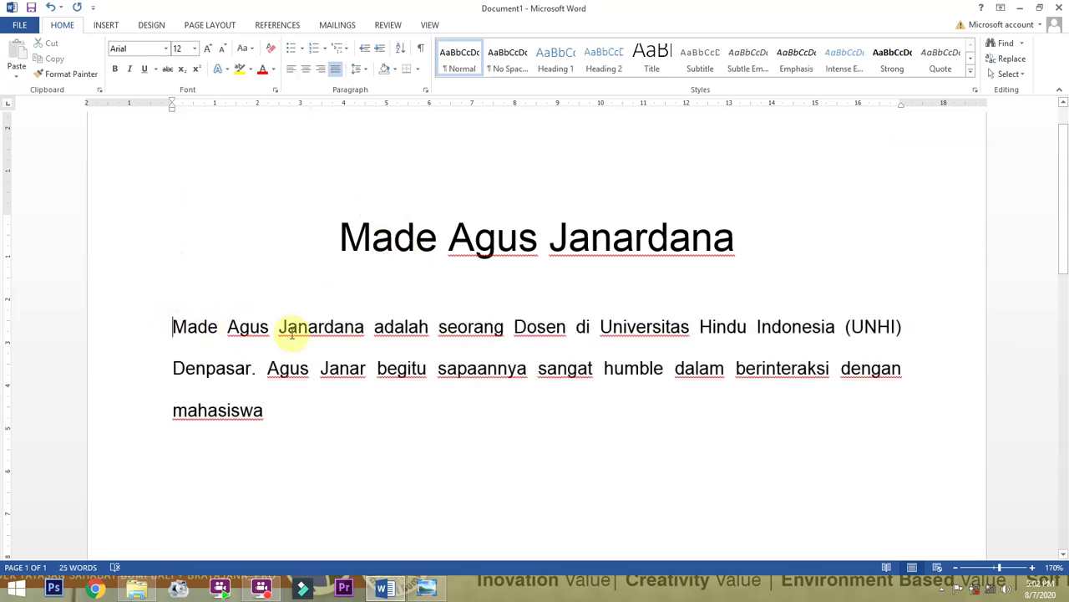
pyautogui.press('Tab')
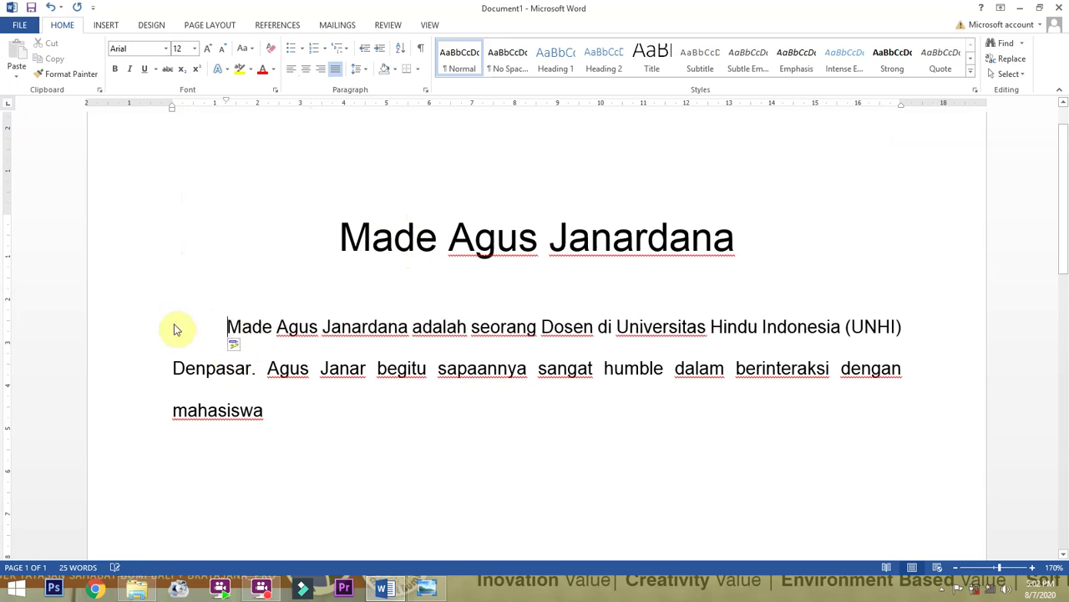
pyautogui.click(267, 409)
pyautogui.write('.')
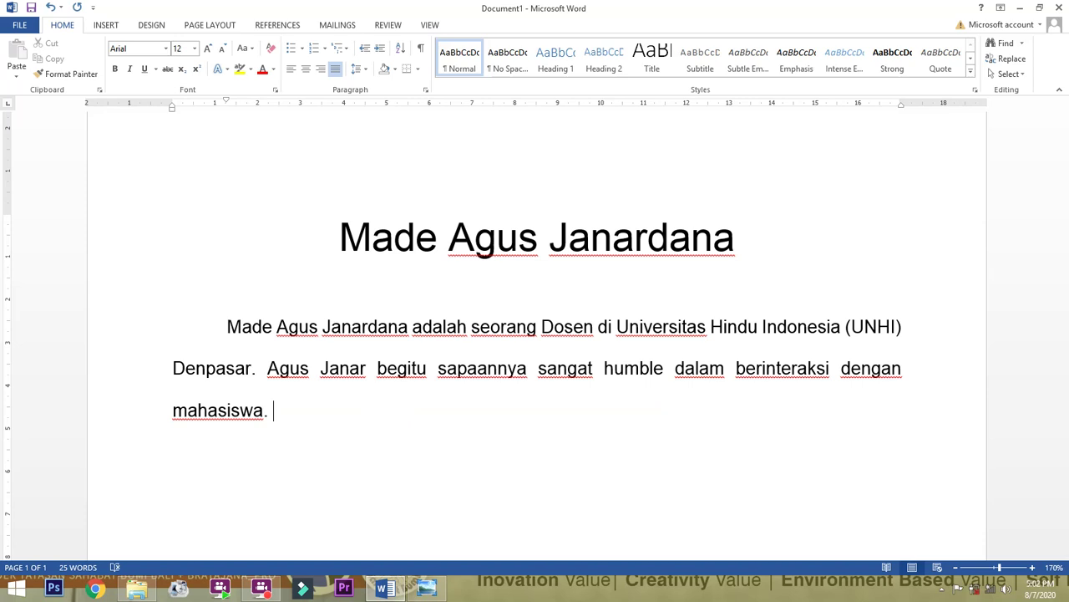
pyautogui.write('Pria Ke')
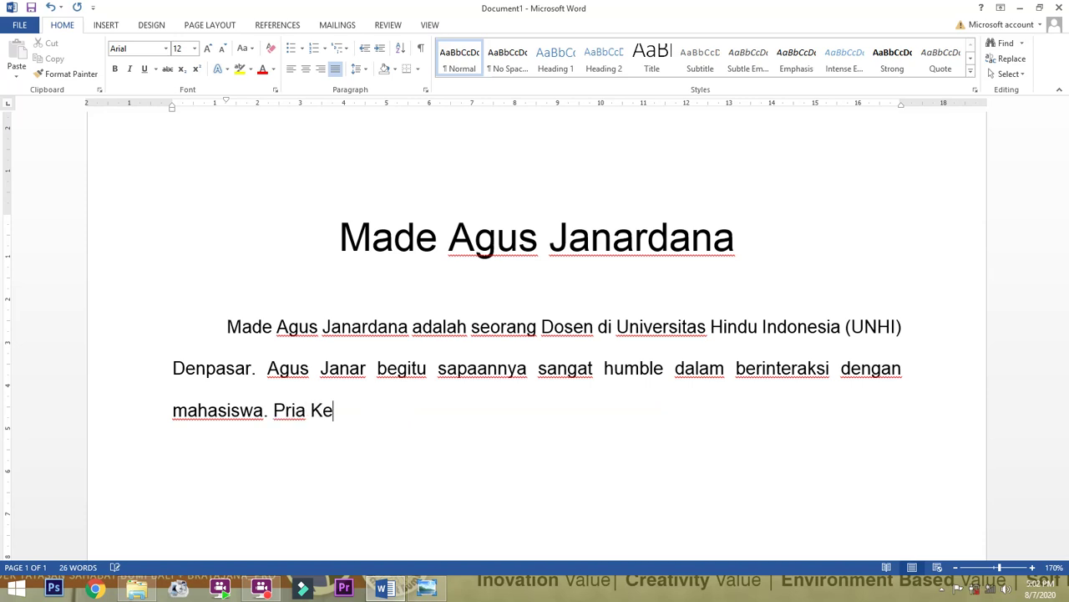
pyautogui.write('lahiran')
pyautogui.press('BackSpace')
pyautogui.press('BackSpace')
pyautogui.press('BackSpace')
pyautogui.press('BackSpace')
pyautogui.press('BackSpace')
pyautogui.press('BackSpace')
pyautogui.press('BackSpace')
pyautogui.press('BackSpace')
pyautogui.write('kelahiran Singaraja, ')
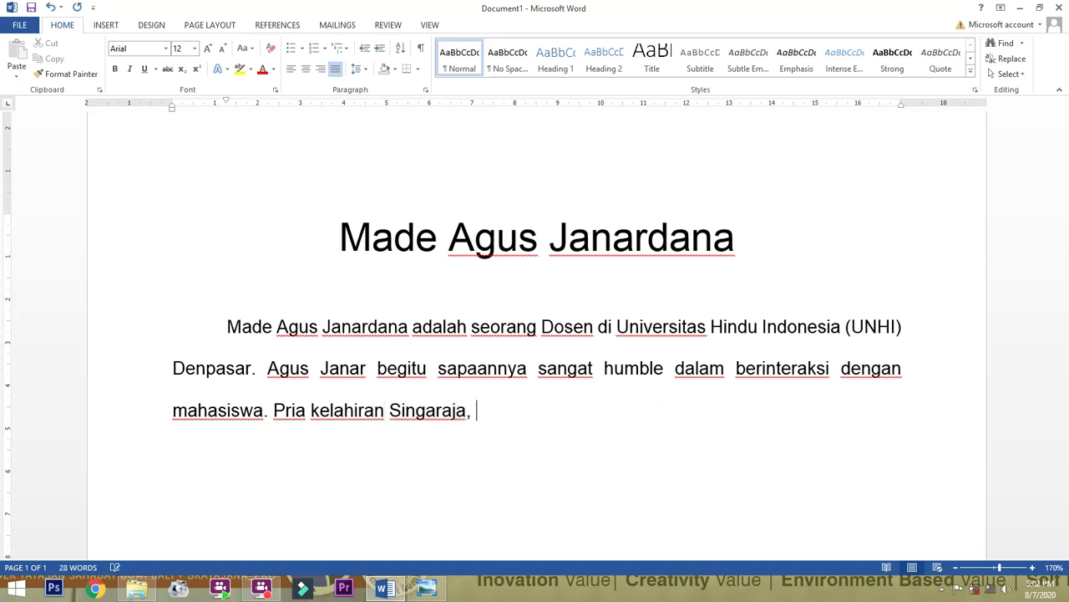
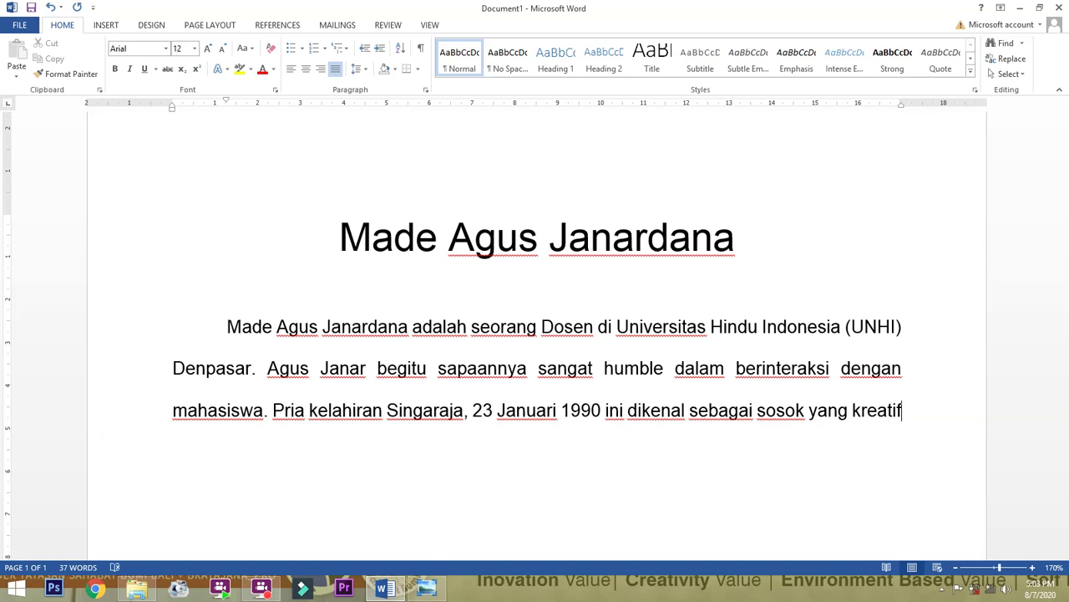
pyautogui.write('.')
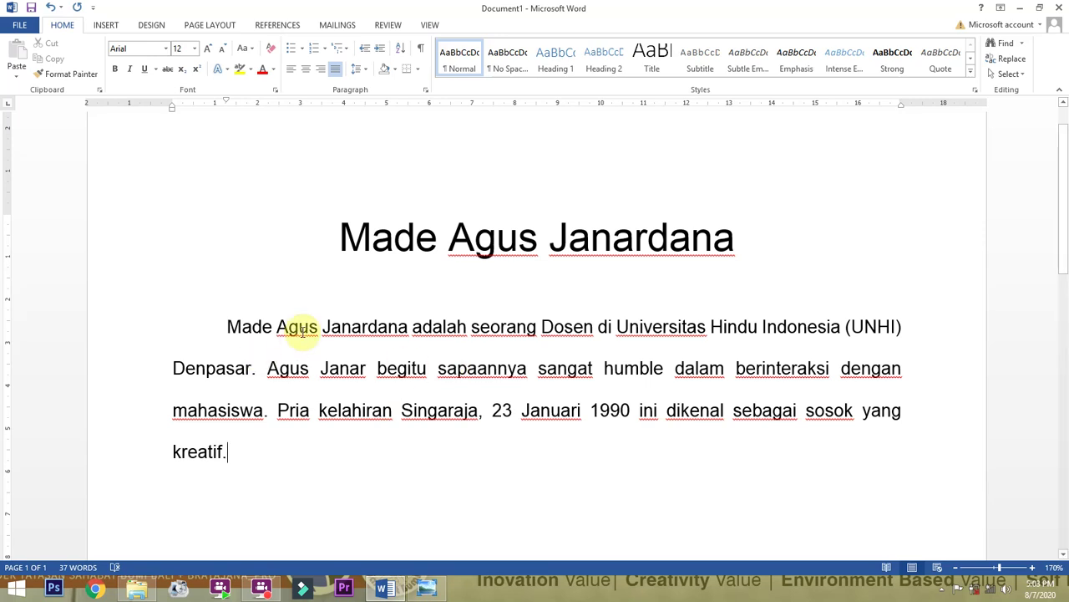
# Colour the name heading Dark Red from the Font Color palette.
pyautogui.scroll(-4, 303, 330)
pyautogui.click(431, 197)
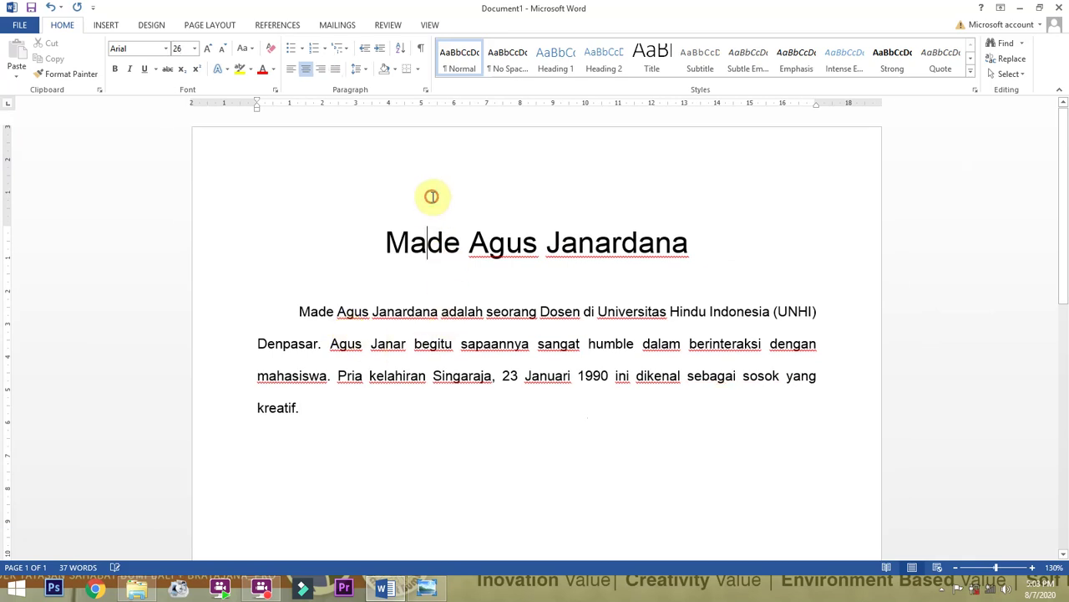
pyautogui.scroll(3, 327, 418)
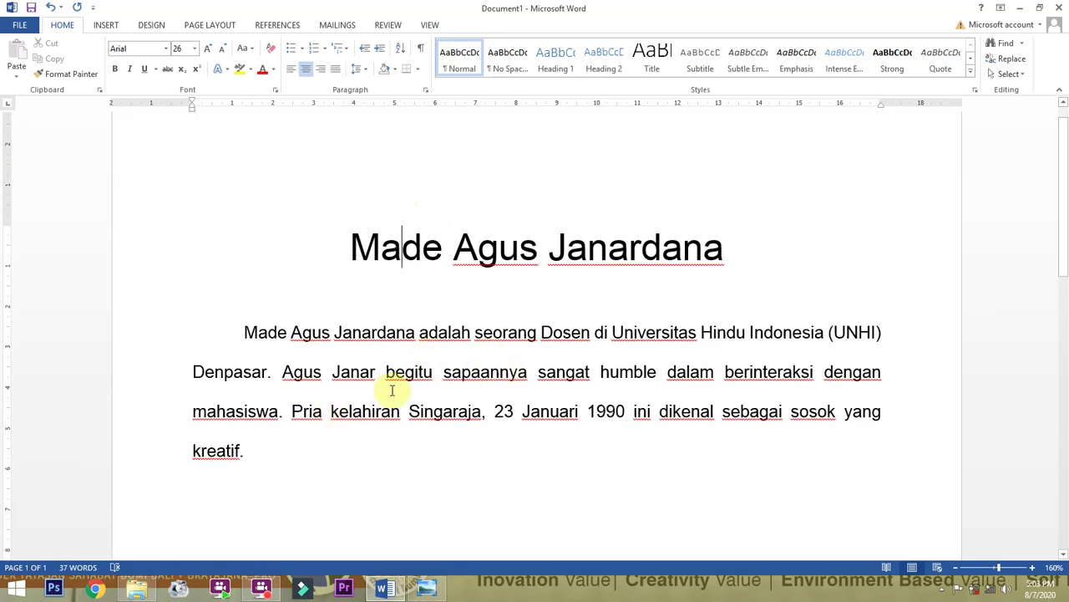
pyautogui.click(237, 328)
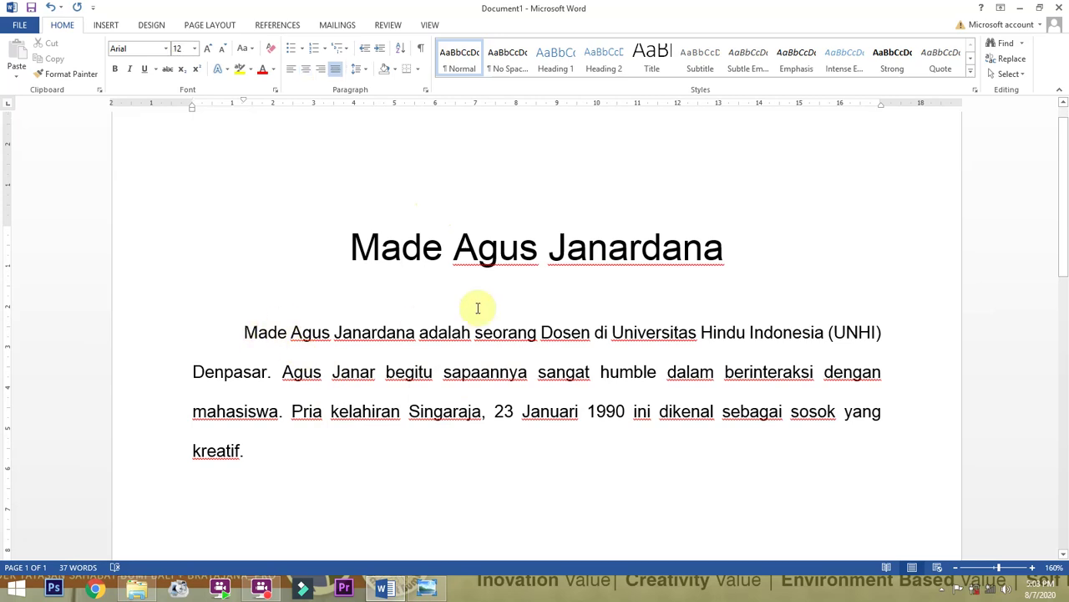
pyautogui.moveTo(351, 244); pyautogui.dragTo(649, 239)
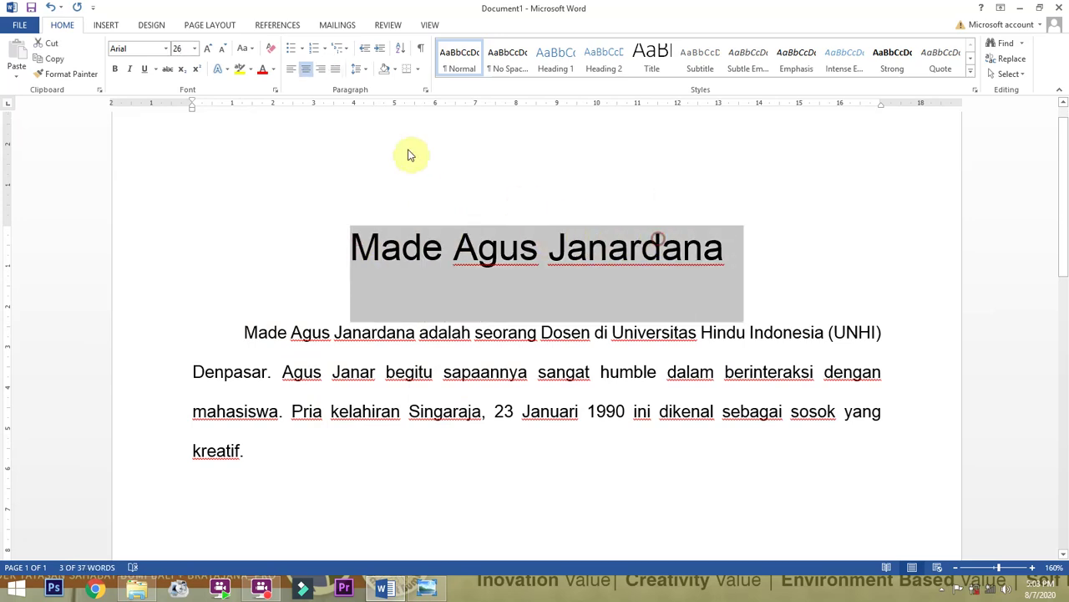
pyautogui.click(264, 73)
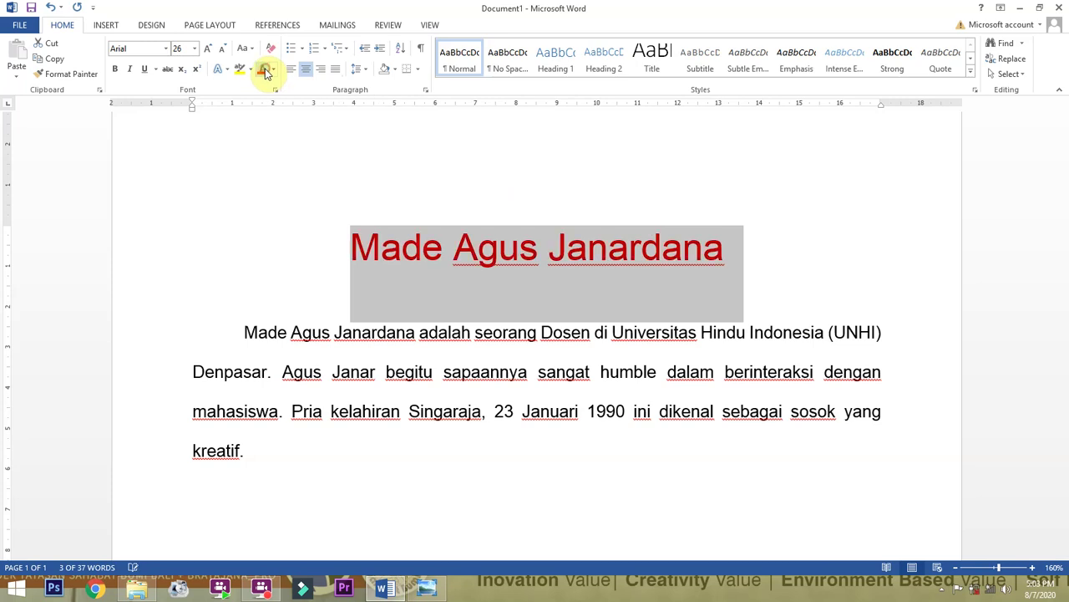
pyautogui.click(275, 72)
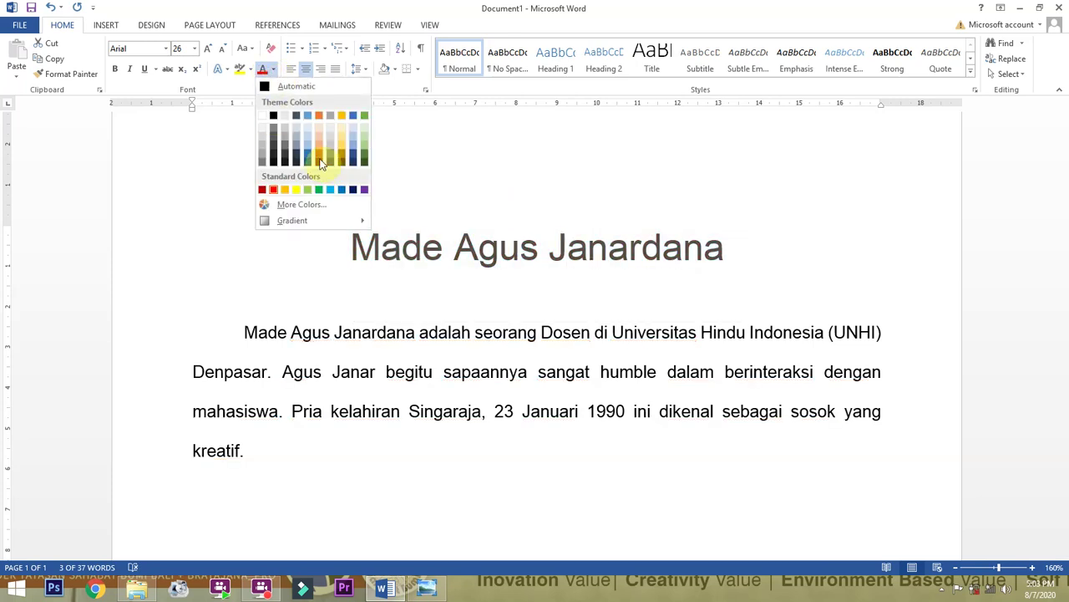
pyautogui.click(325, 158)
pyautogui.click(274, 71)
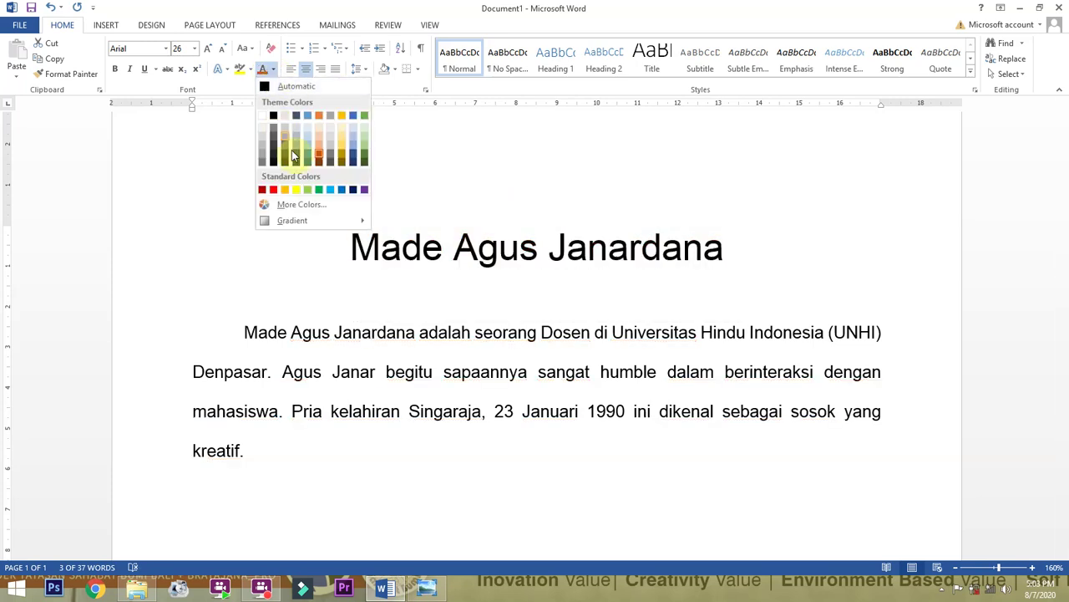
pyautogui.click(334, 193)
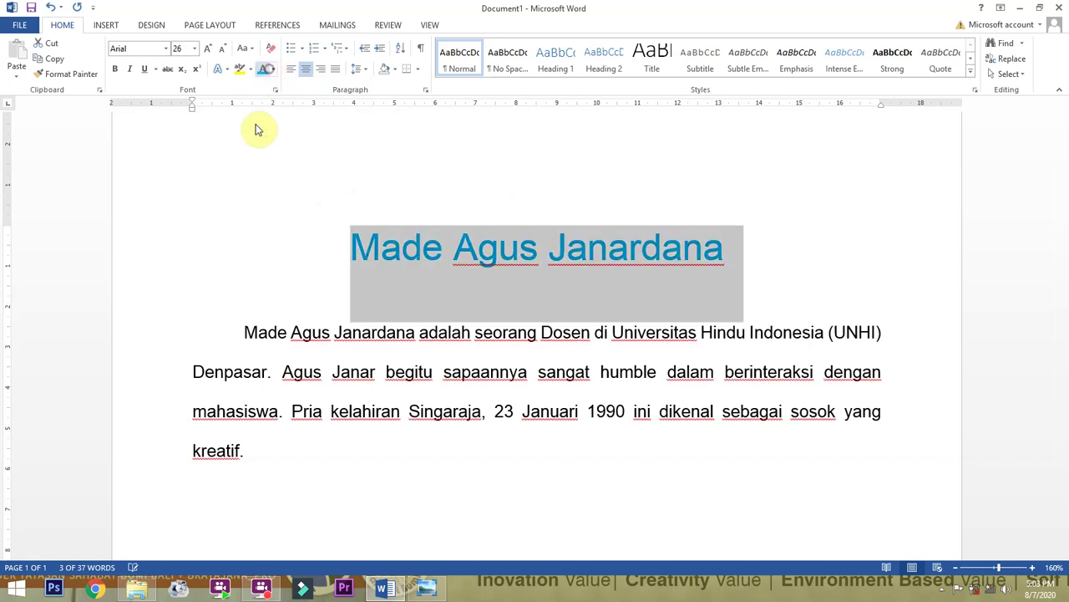
pyautogui.click(272, 70)
pyautogui.click(261, 189)
pyautogui.click(441, 346)
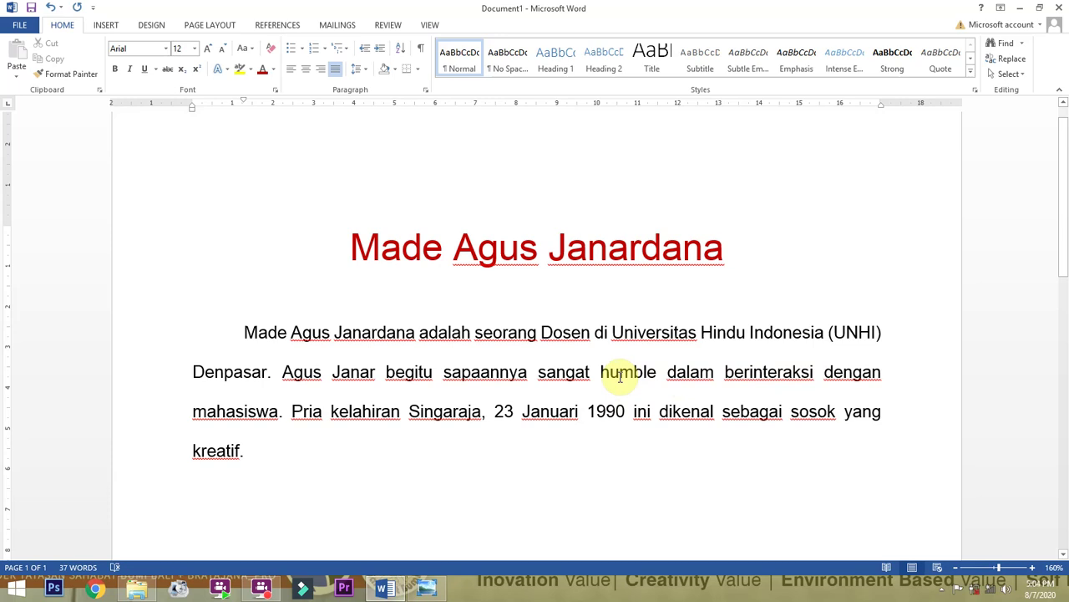
# Make the word 'humble' italic in the biography paragraph.
pyautogui.doubleClick(621, 370)
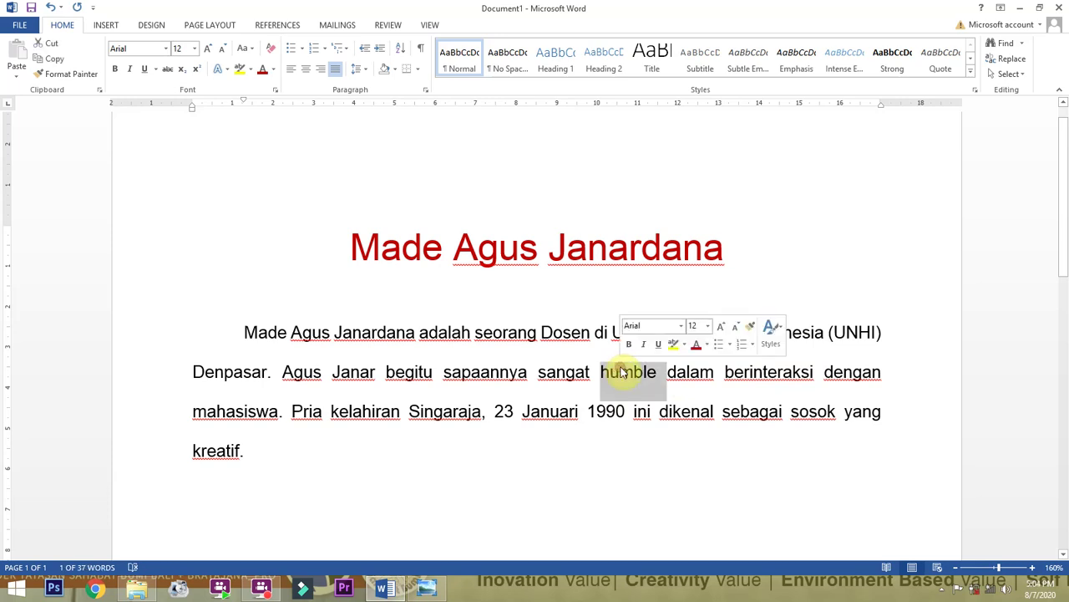
pyautogui.click(130, 70)
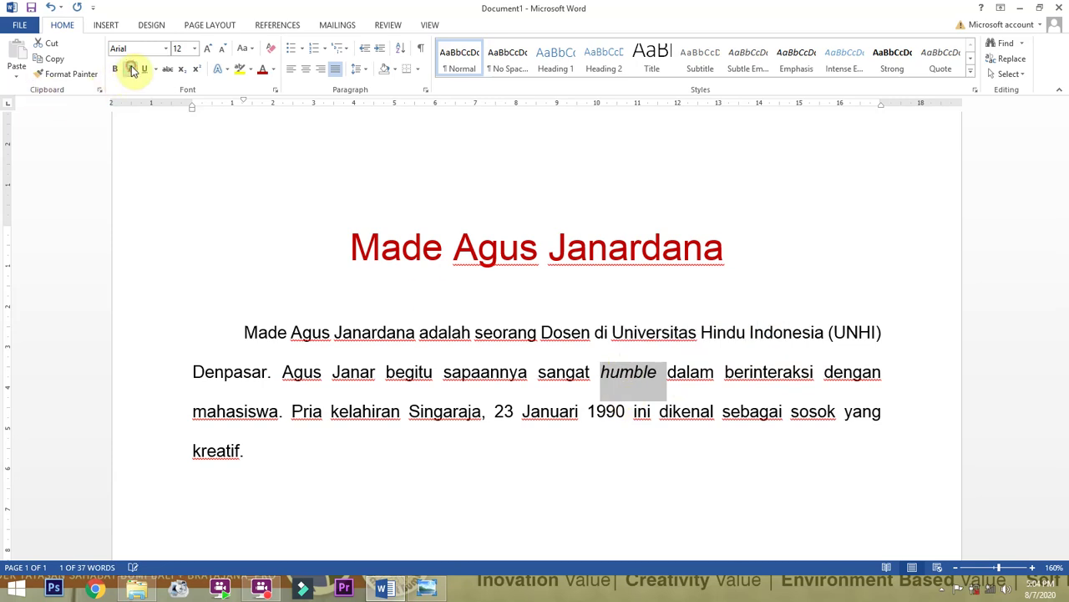
pyautogui.click(622, 373)
pyautogui.doubleClick(564, 372)
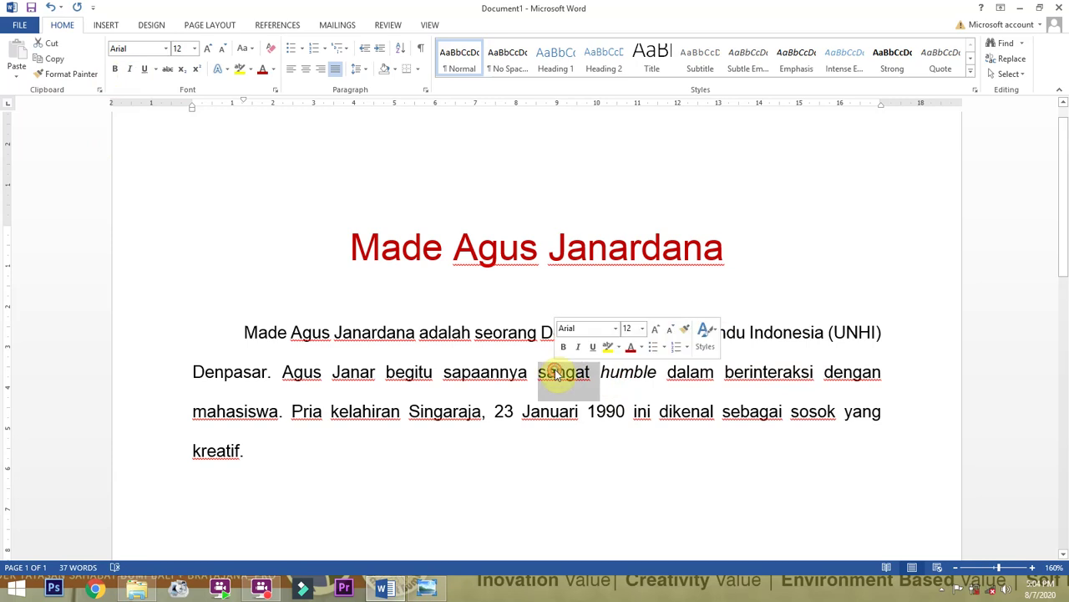
pyautogui.doubleClick(626, 372)
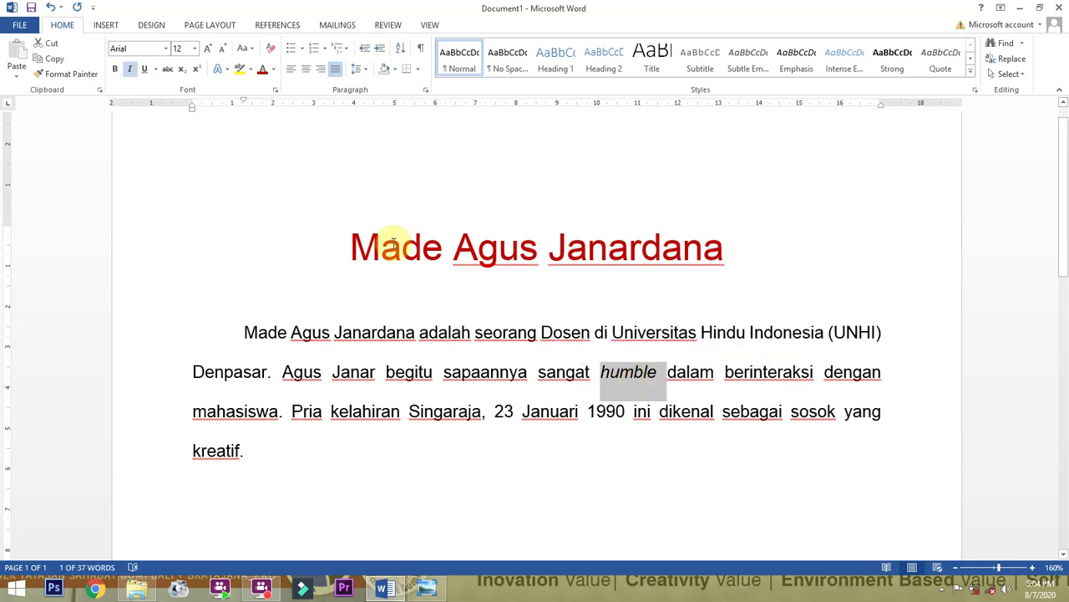
pyautogui.click(131, 71)
pyautogui.click(131, 71)
pyautogui.click(610, 372)
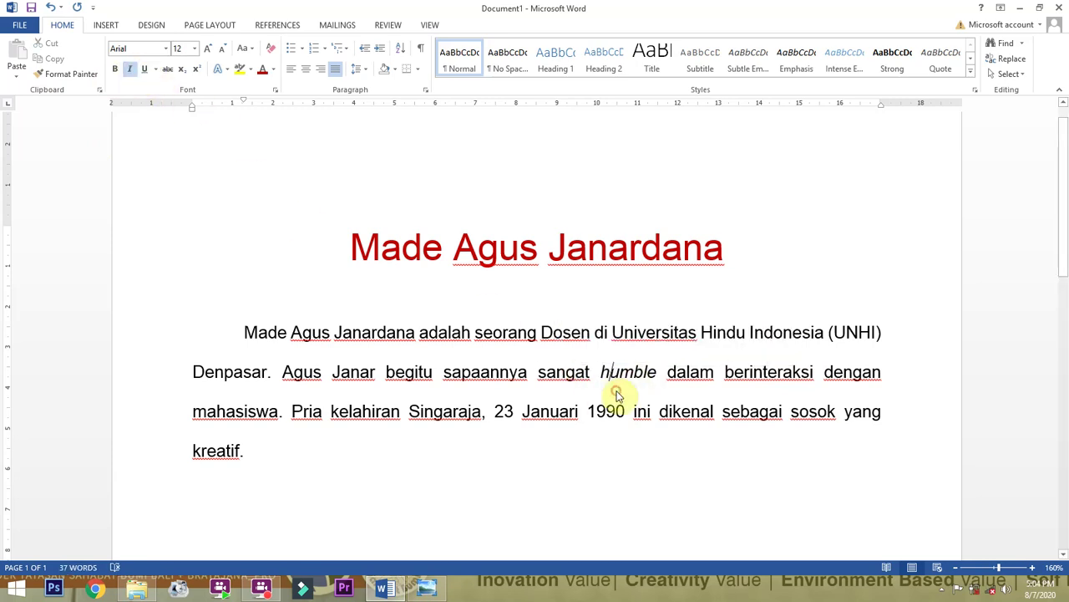
pyautogui.click(505, 389)
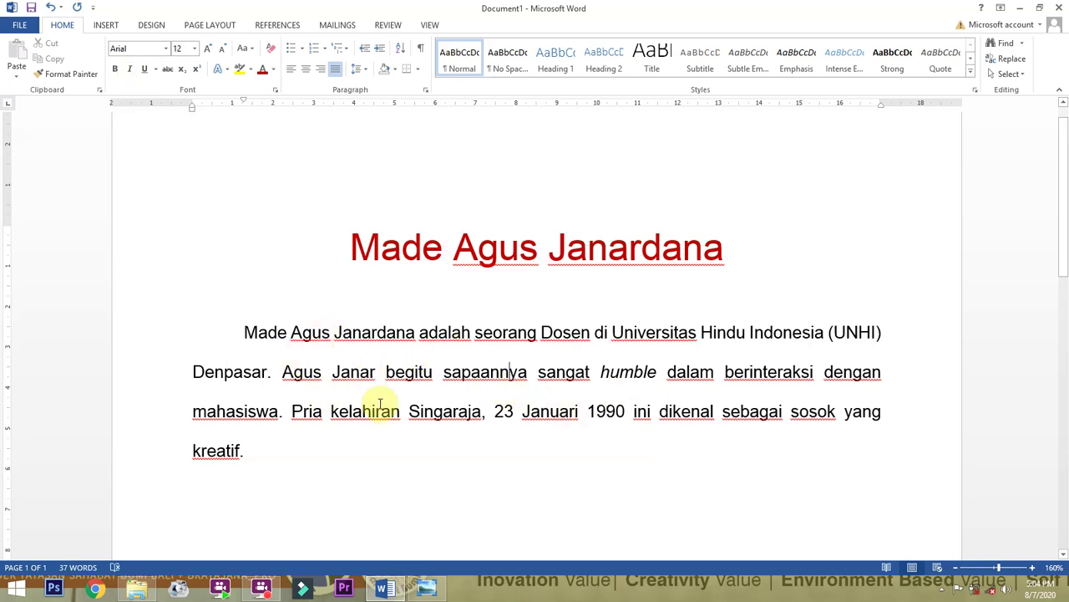
pyautogui.scroll(-1, 372, 401)
pyautogui.scroll(-2, 368, 396)
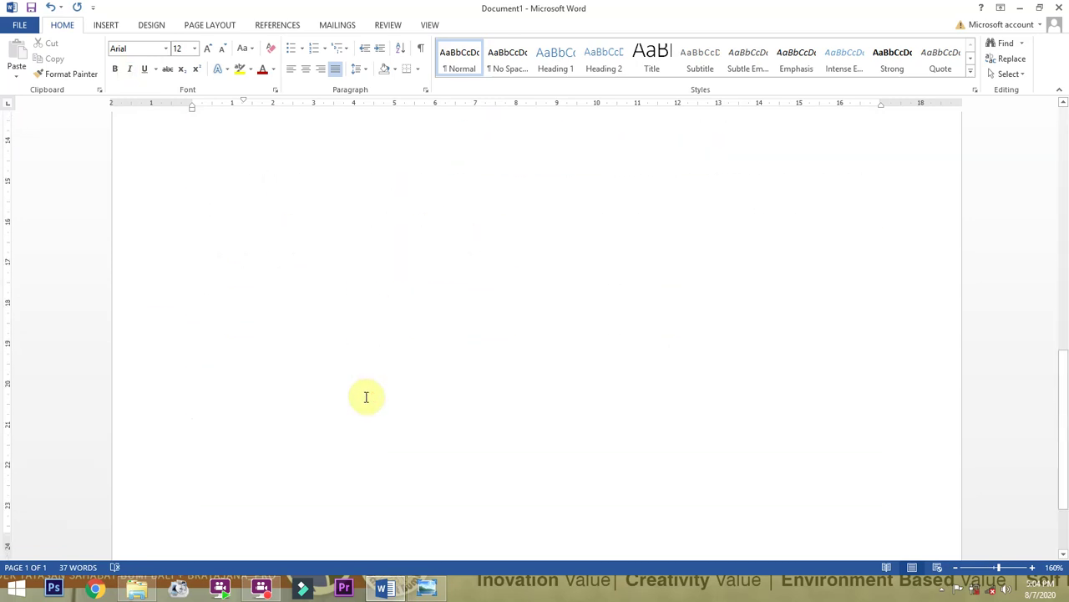
pyautogui.scroll(4, 334, 393)
pyautogui.scroll(-5, 285, 391)
# Review the paragraph and place the caret after 'kreatif.'.
pyautogui.click(283, 235)
pyautogui.scroll(5, 284, 243)
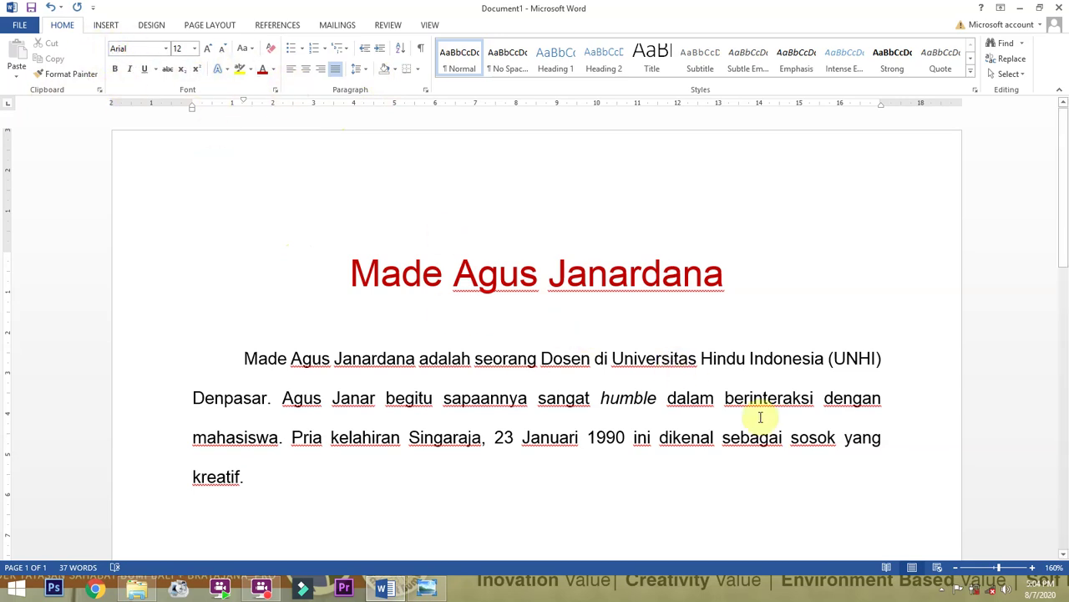
pyautogui.click(852, 398)
pyautogui.scroll(-2, 564, 375)
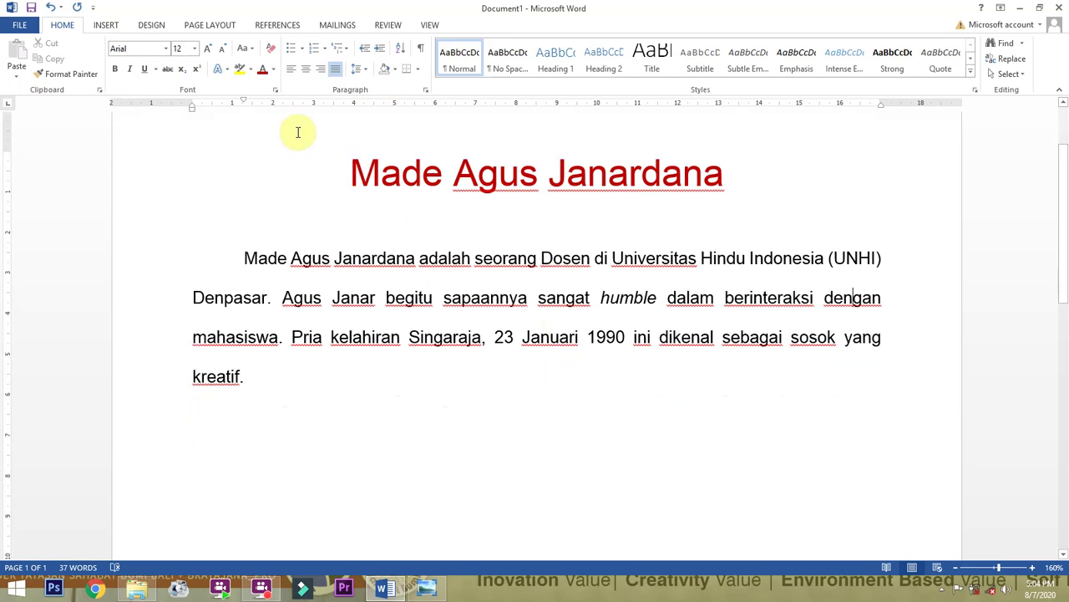
pyautogui.scroll(2, 357, 141)
pyautogui.scroll(-2, 351, 143)
pyautogui.click(273, 381)
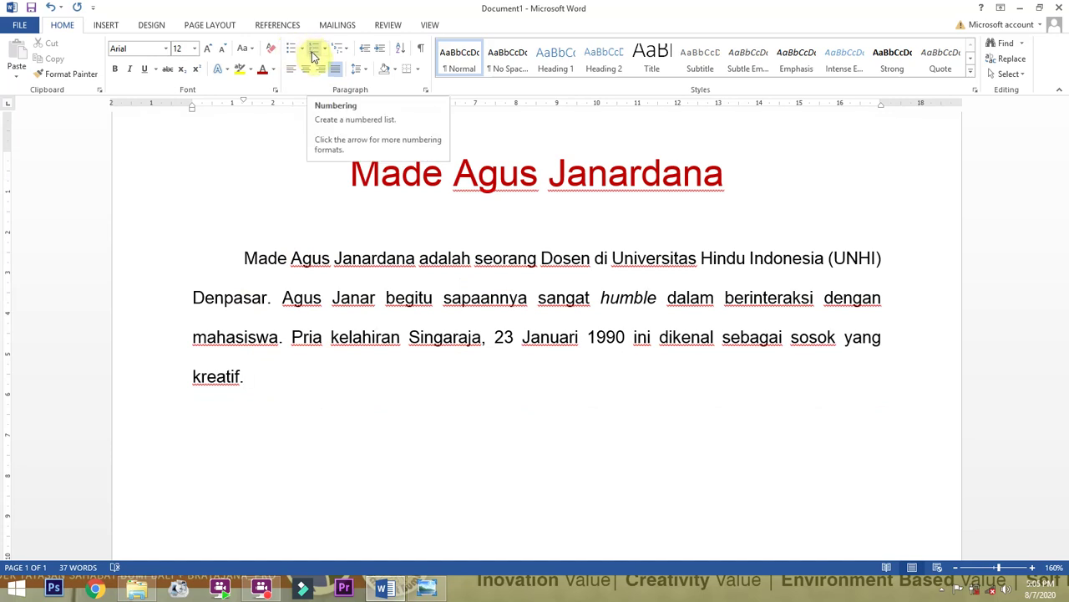
# Add the sentence 'Adapun biodata lengkap dari [full name], yaitu sebagai berikut:' and start a new line.
pyautogui.write('kreatif. Adalapun')
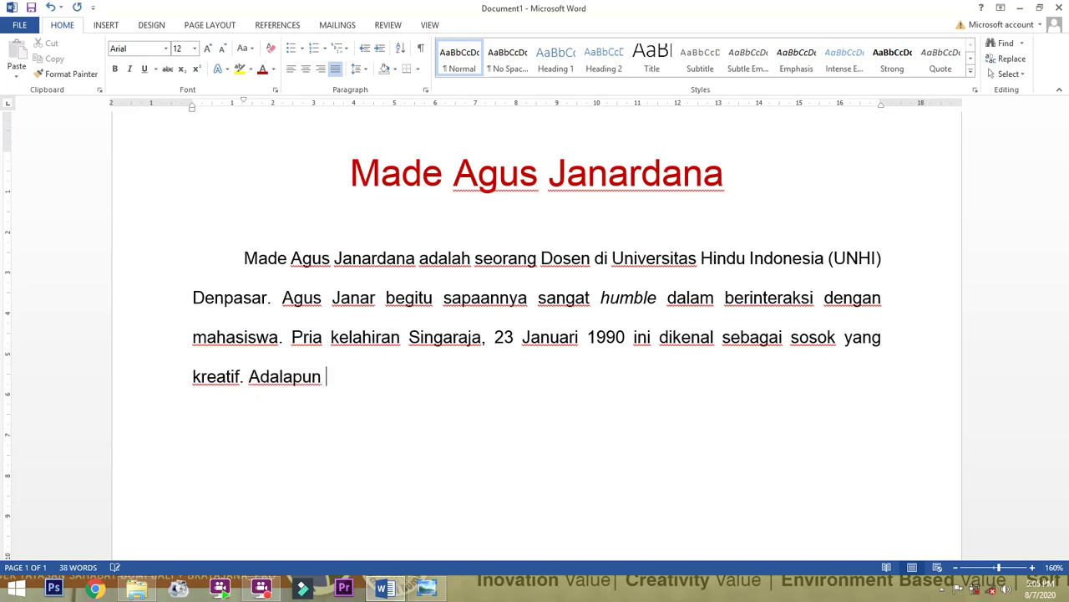
pyautogui.press('BackSpace')
pyautogui.press('BackSpace')
pyautogui.press('BackSpace')
pyautogui.press('BackSpace')
pyautogui.press('BackSpace')
pyautogui.write('pu  ')
pyautogui.write('biodata len')
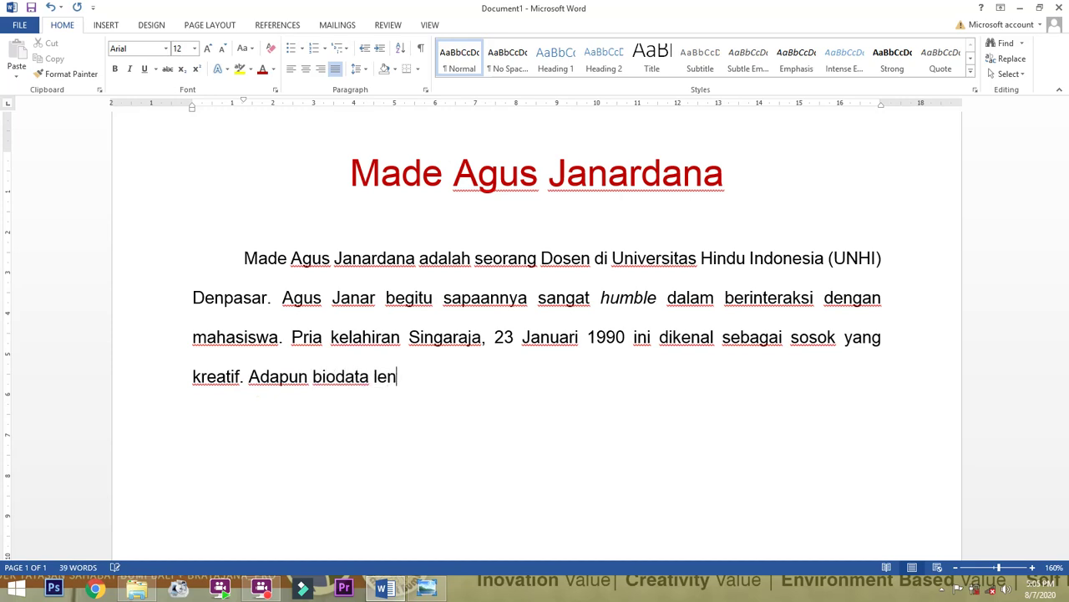
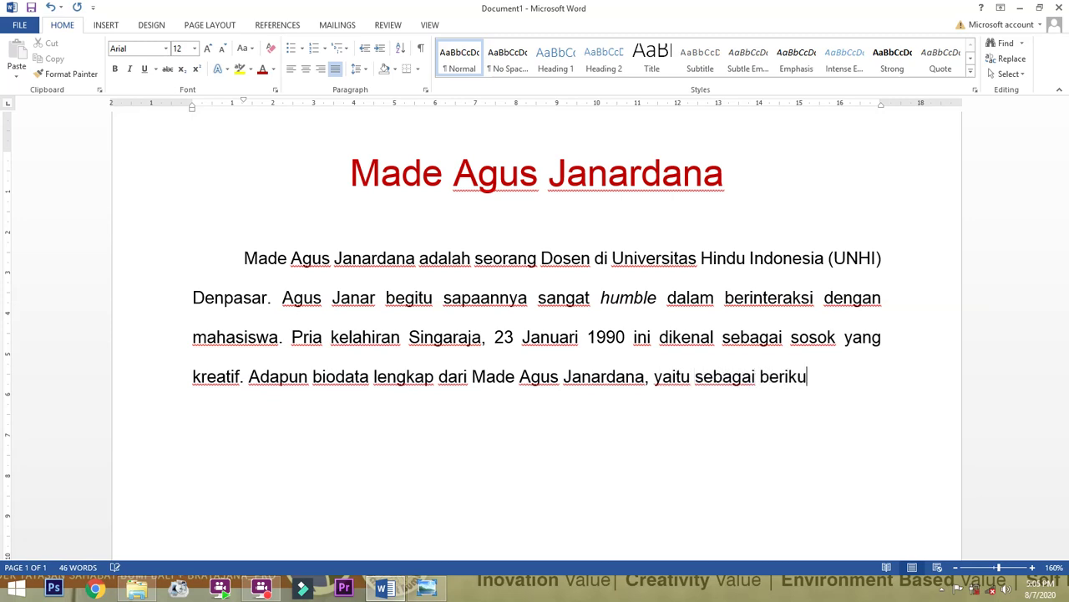
pyautogui.write('t:')
pyautogui.press('Return')
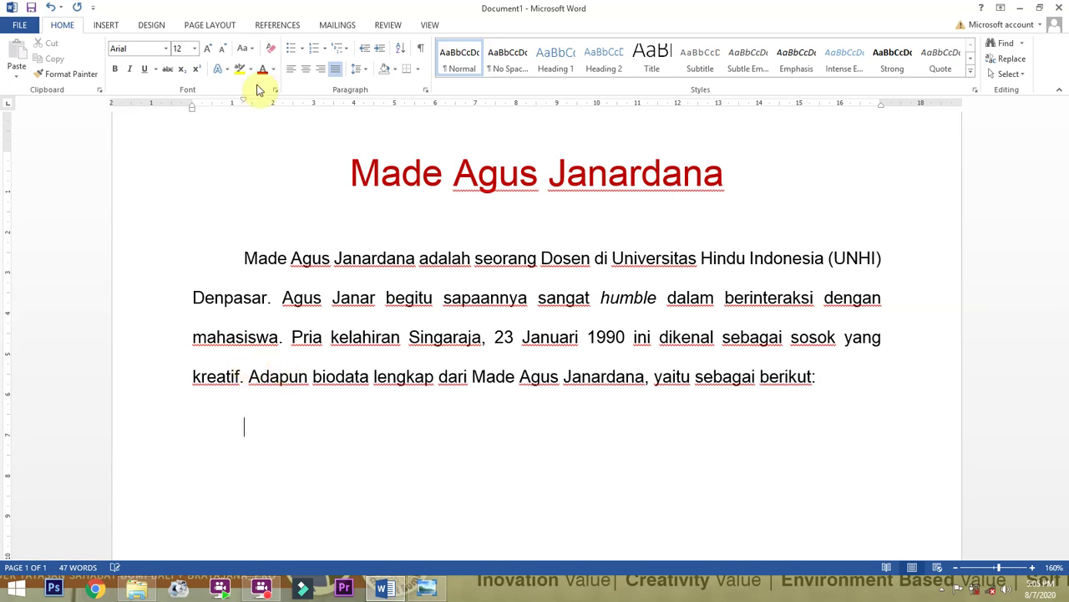
# Start a list with the item 'Nama Lengkap', trying a star bullet style.
pyautogui.click(316, 52)
pyautogui.write('Nama Lengkap')
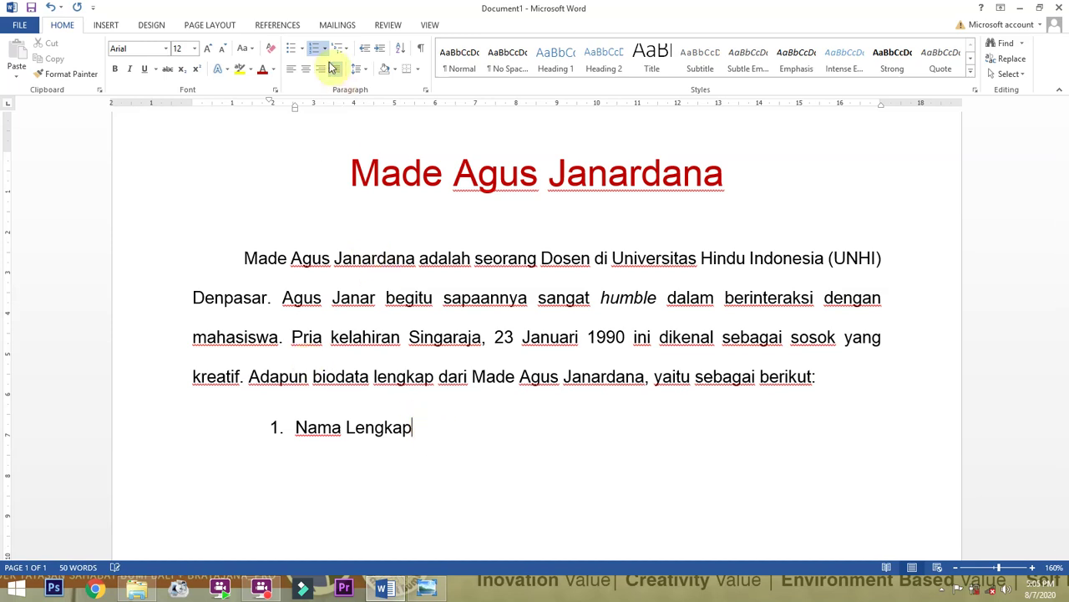
pyautogui.moveTo(430, 431); pyautogui.dragTo(244, 431)
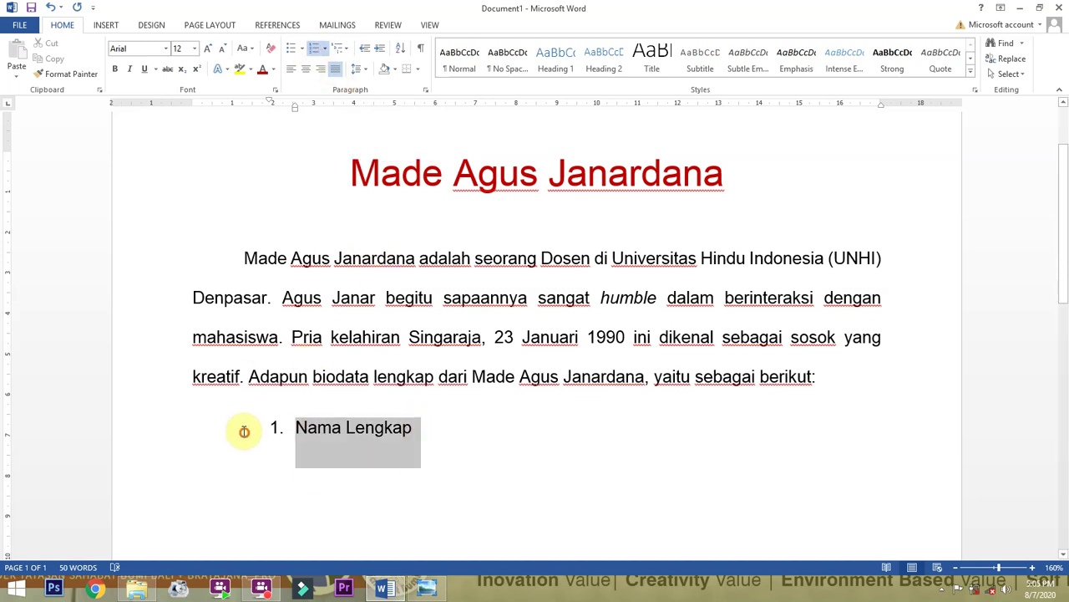
pyautogui.click(292, 51)
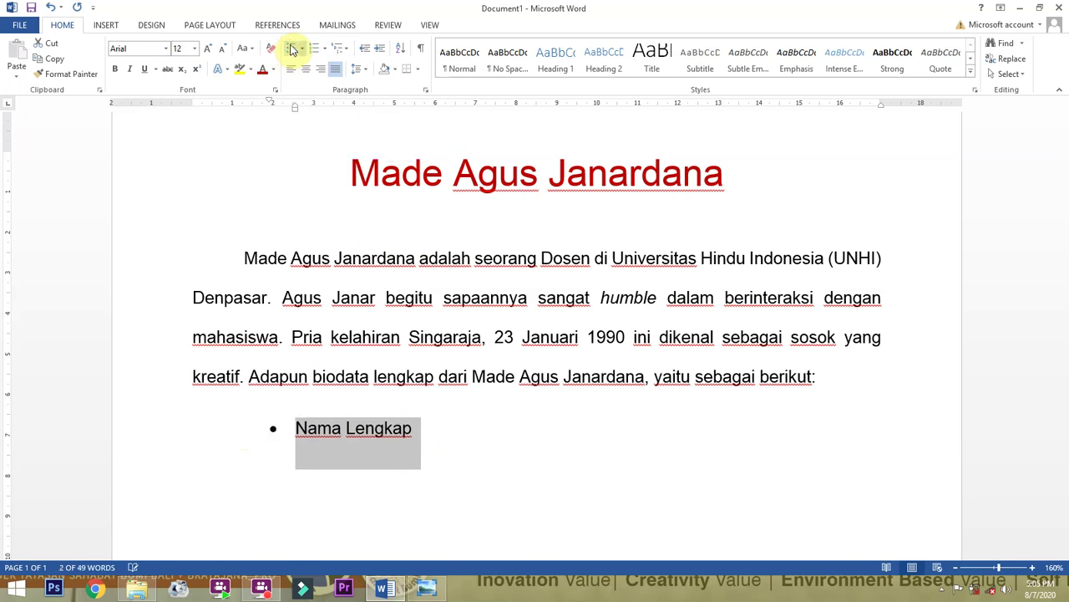
pyautogui.click(301, 49)
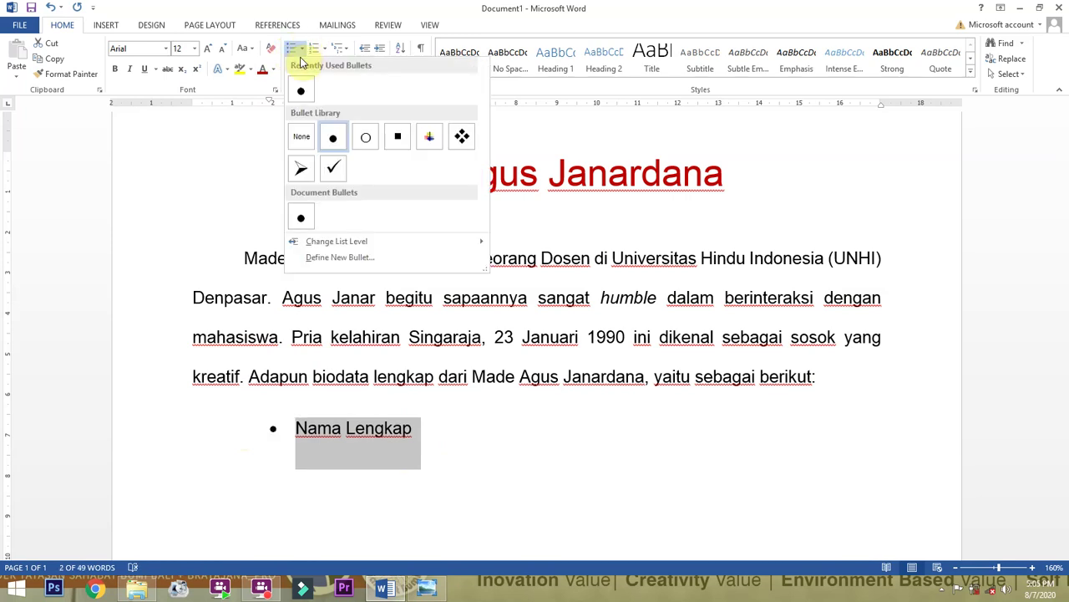
pyautogui.click(431, 138)
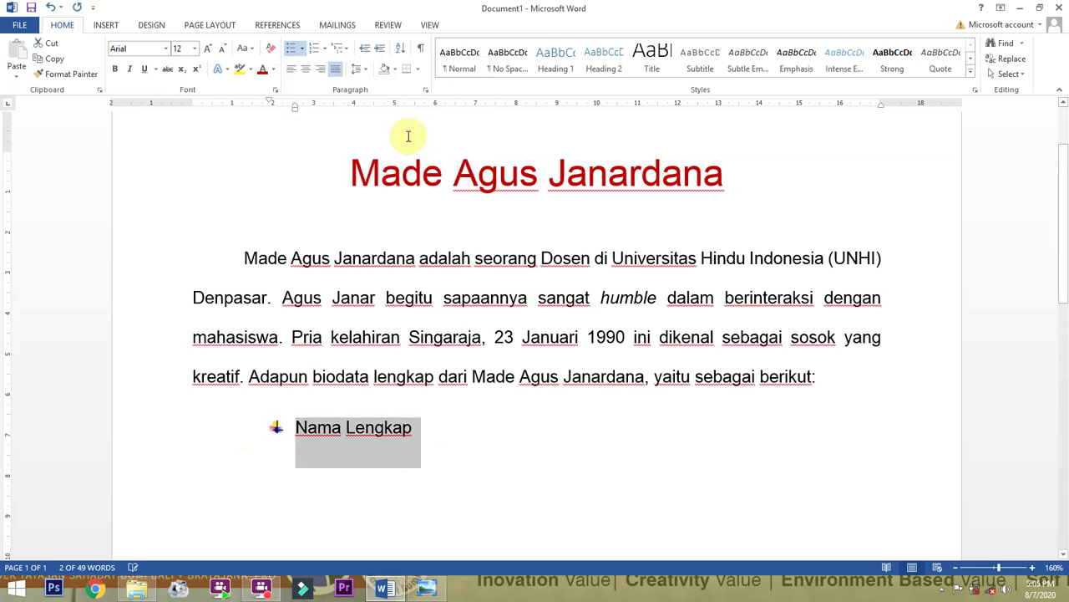
# Switch the list to a. b. c. lettering, then add a tab, colon and the full name.
pyautogui.click(325, 48)
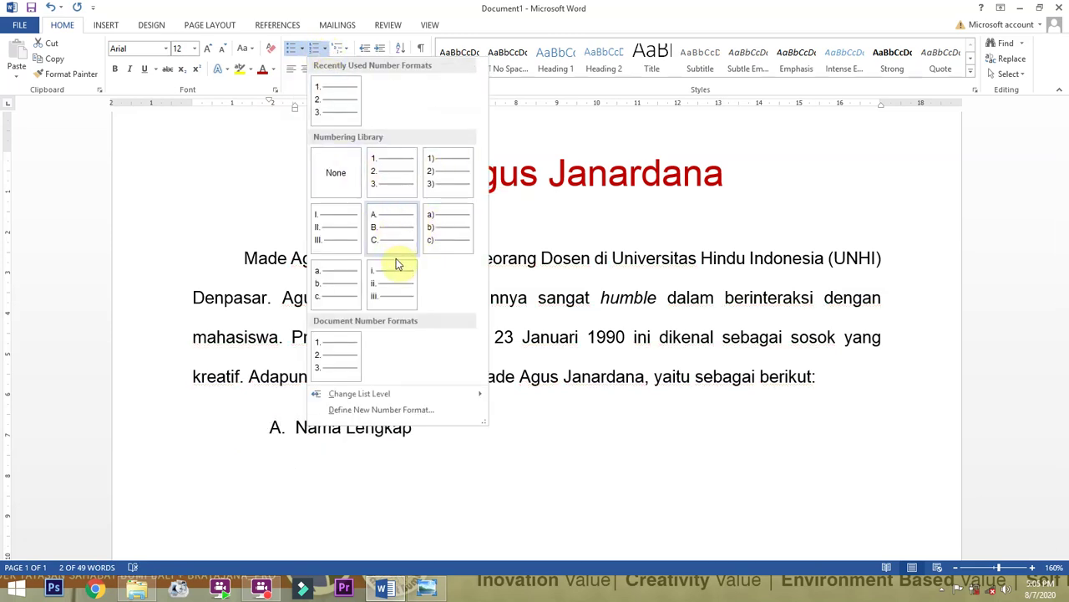
pyautogui.click(327, 286)
pyautogui.click(456, 436)
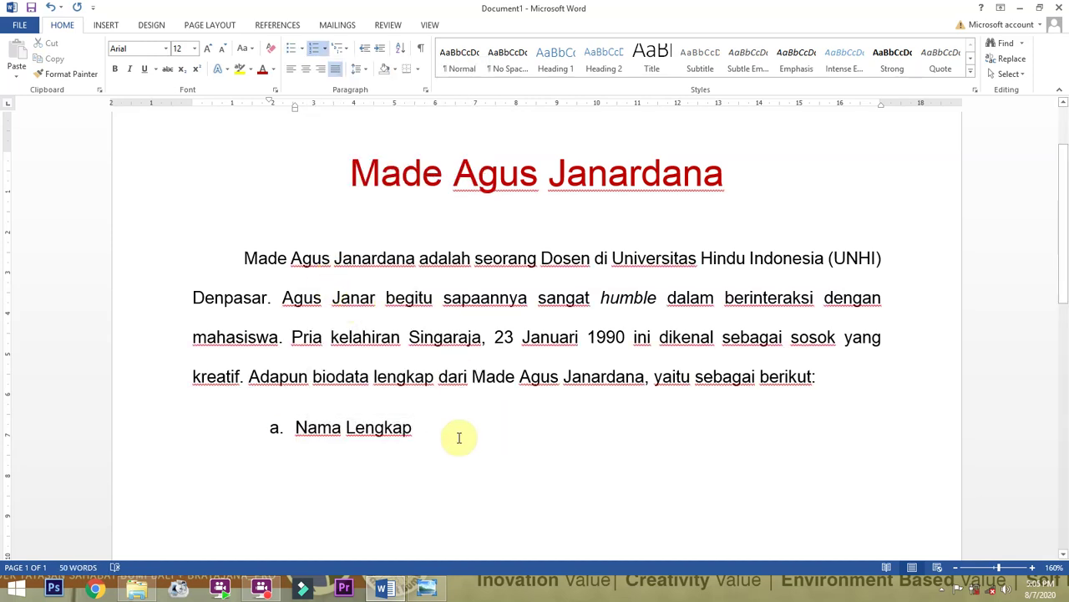
pyautogui.press('Tab')
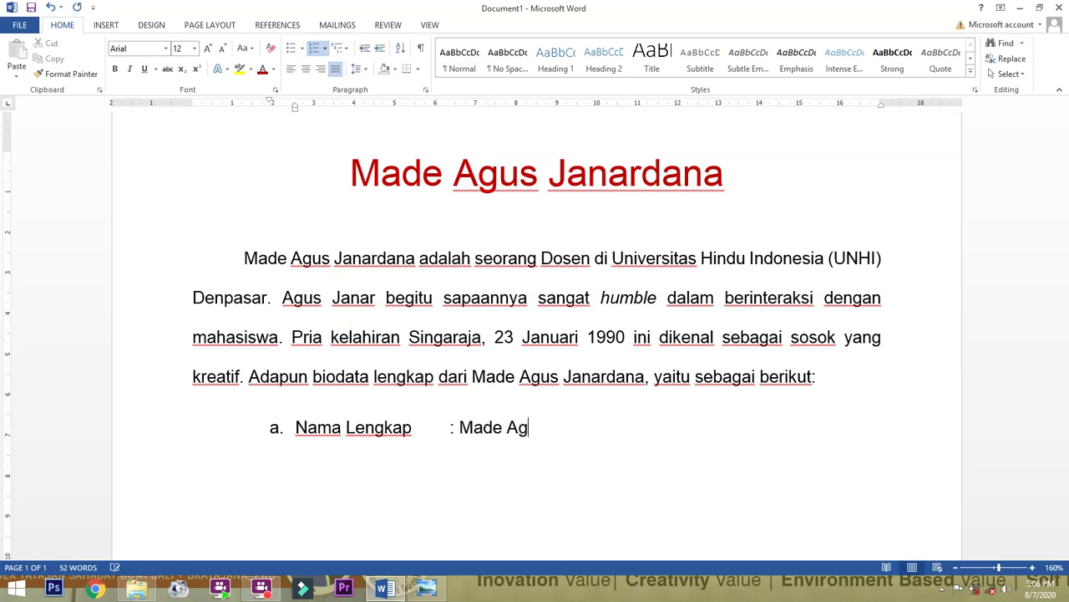
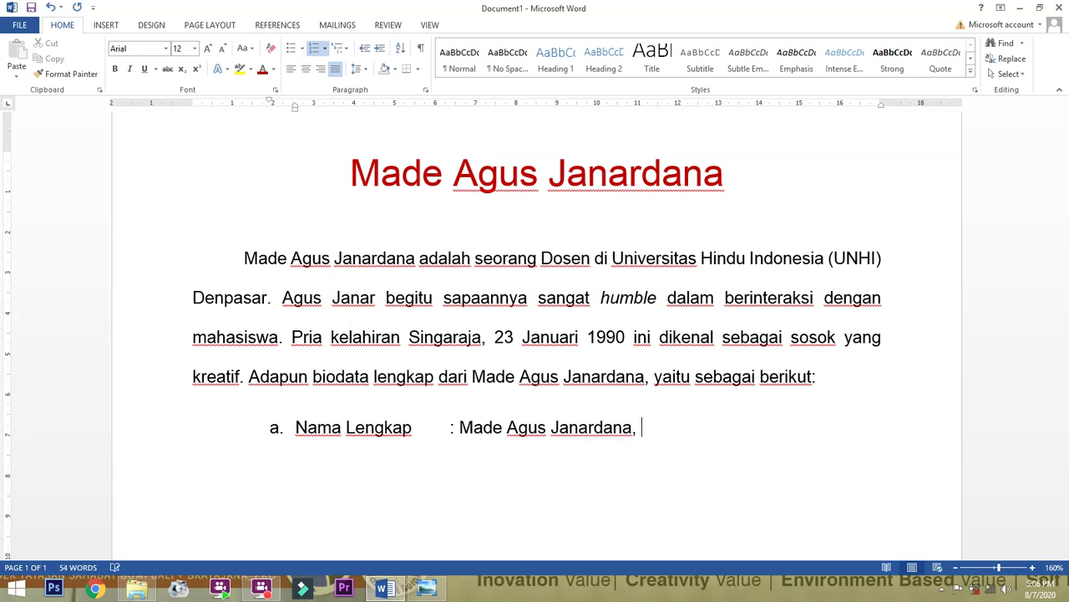
# Finish item a. with 'Gr., M.Kom.' and add item b. 'Tempat Lahir : Singaraja'.
pyautogui.write('Gr., M.Kom.')
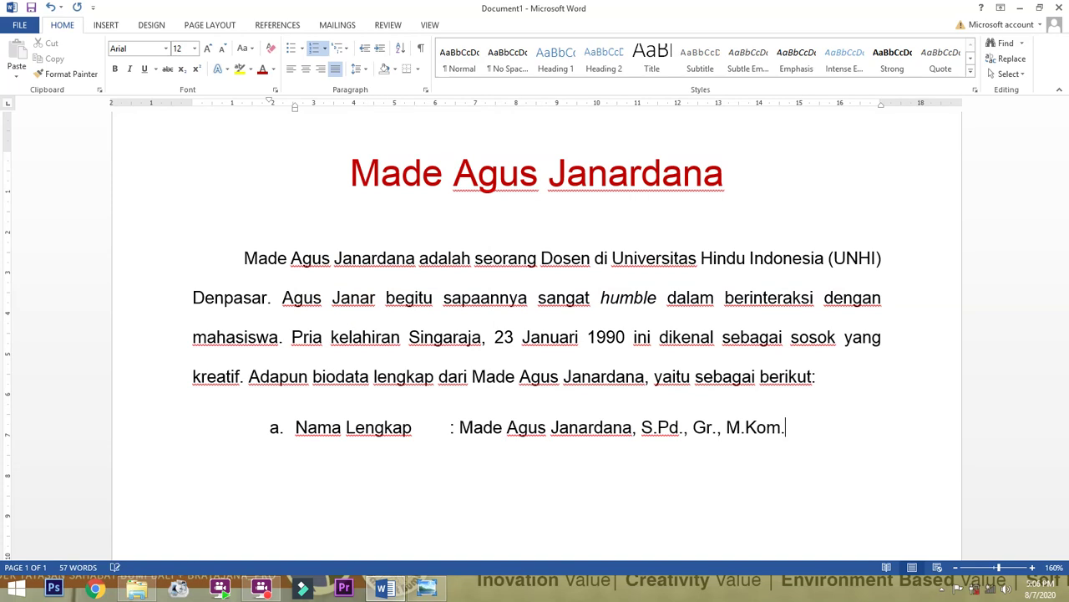
pyautogui.press('Return')
pyautogui.write('Tempat Lahir\t')
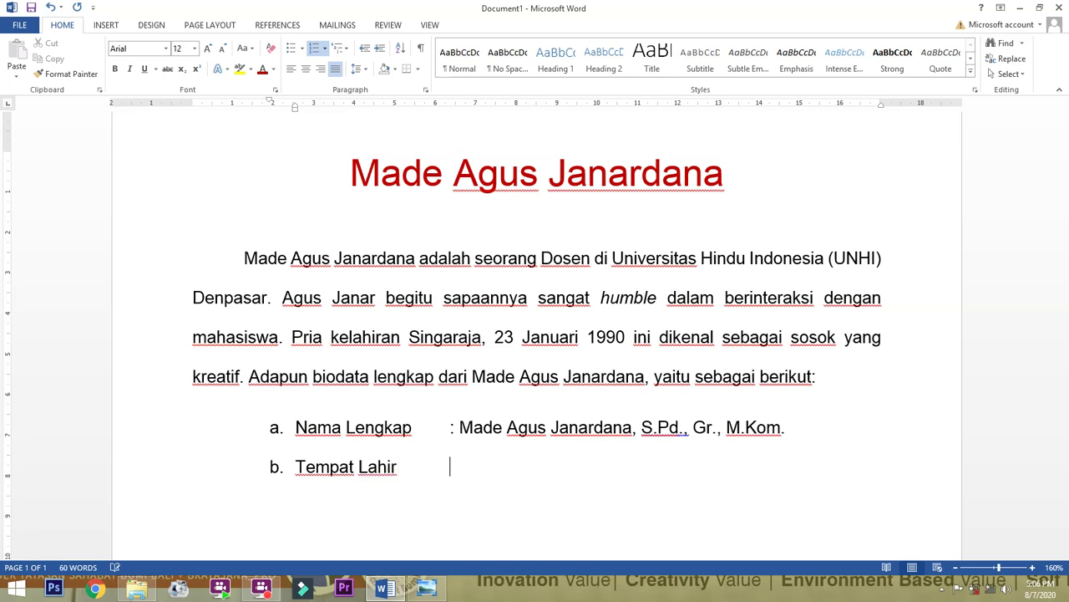
pyautogui.write(': Singaraja')
pyautogui.press('Return')
pyautogui.write('Tang')
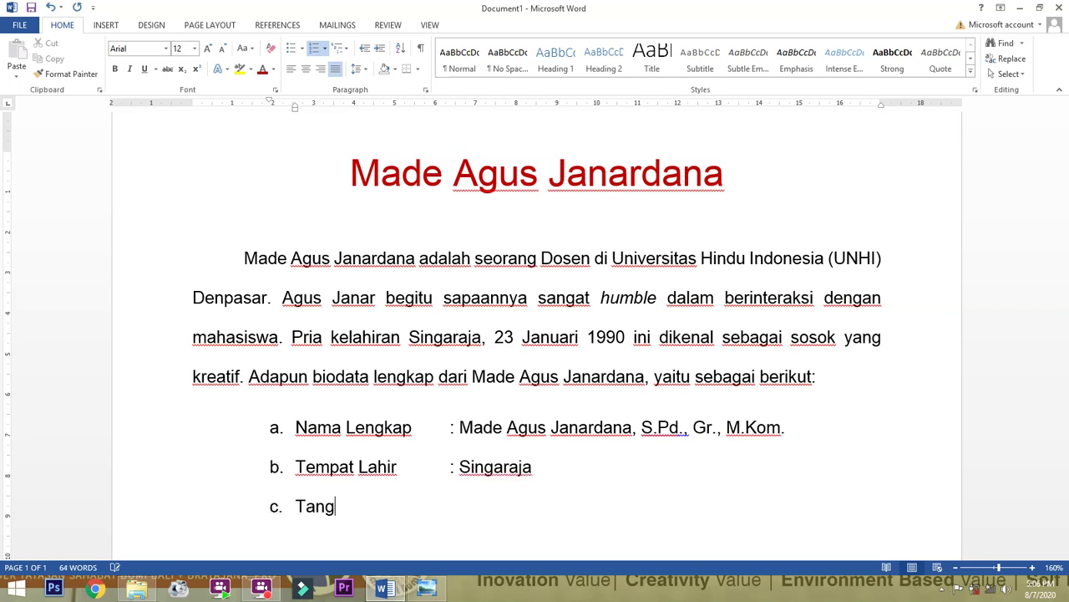
pyautogui.write('gal Lahir')
pyautogui.press('Tab')
pyautogui.press('Tab')
pyautogui.write(':')
pyautogui.press('BackSpace')
pyautogui.press('BackSpace')
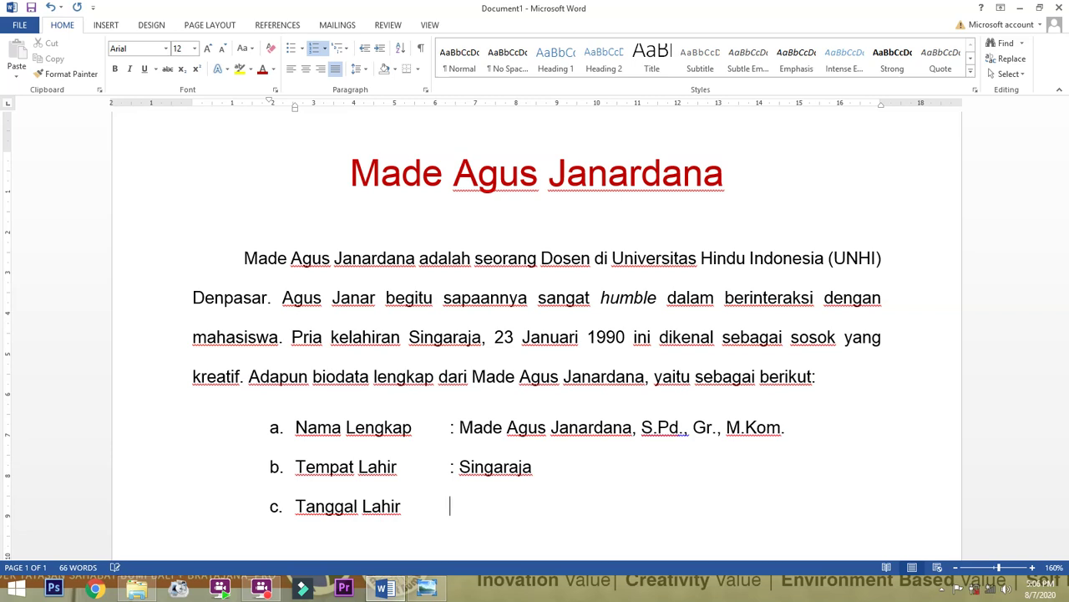
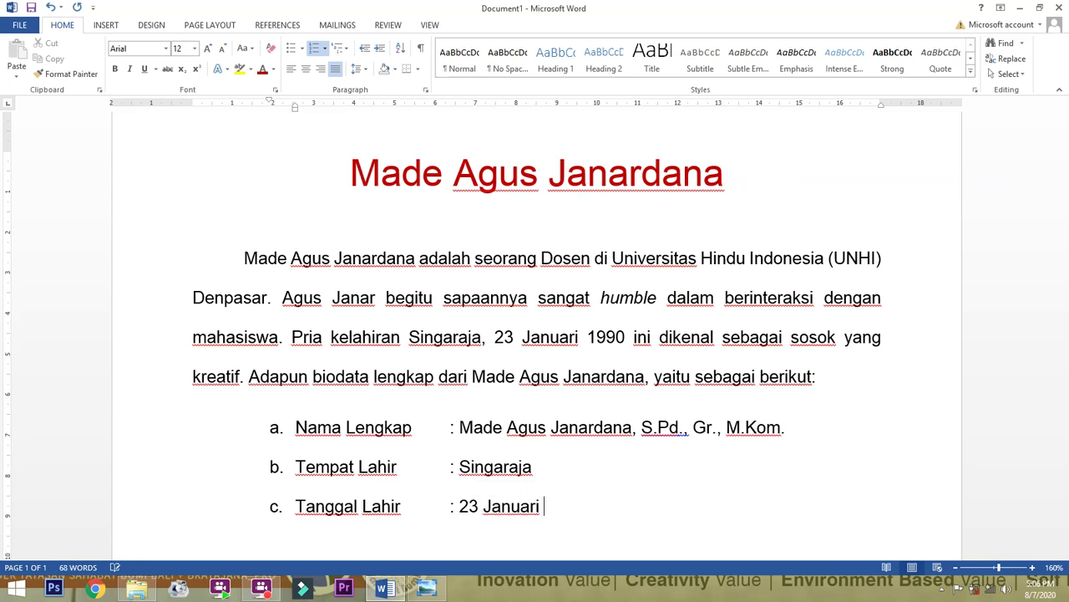
pyautogui.press('Return')
pyautogui.scroll(-2, 479, 443)
pyautogui.write('Alamat')
pyautogui.press('Tab')
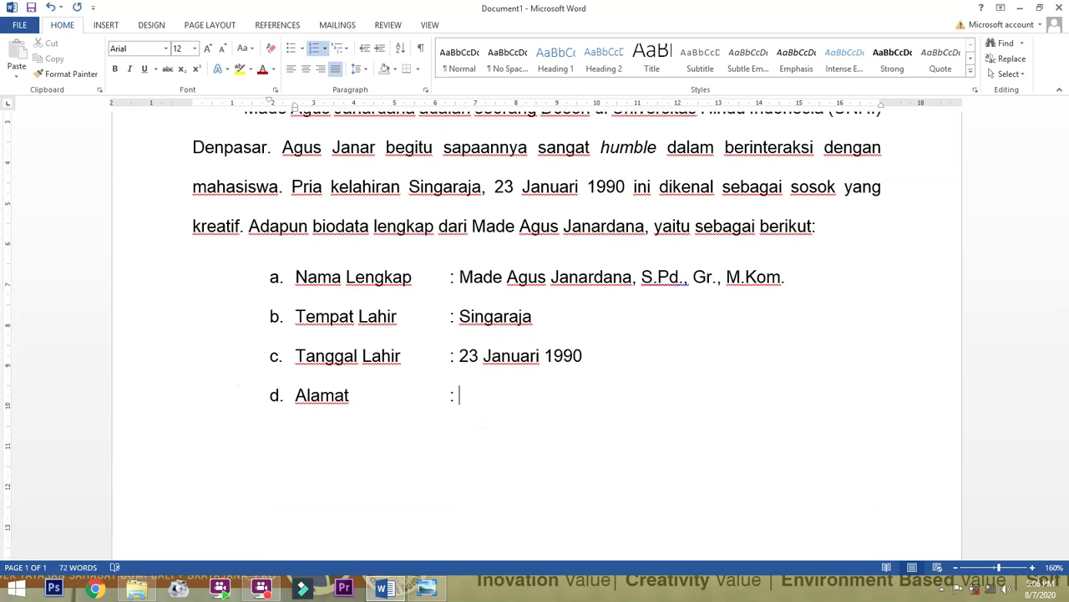
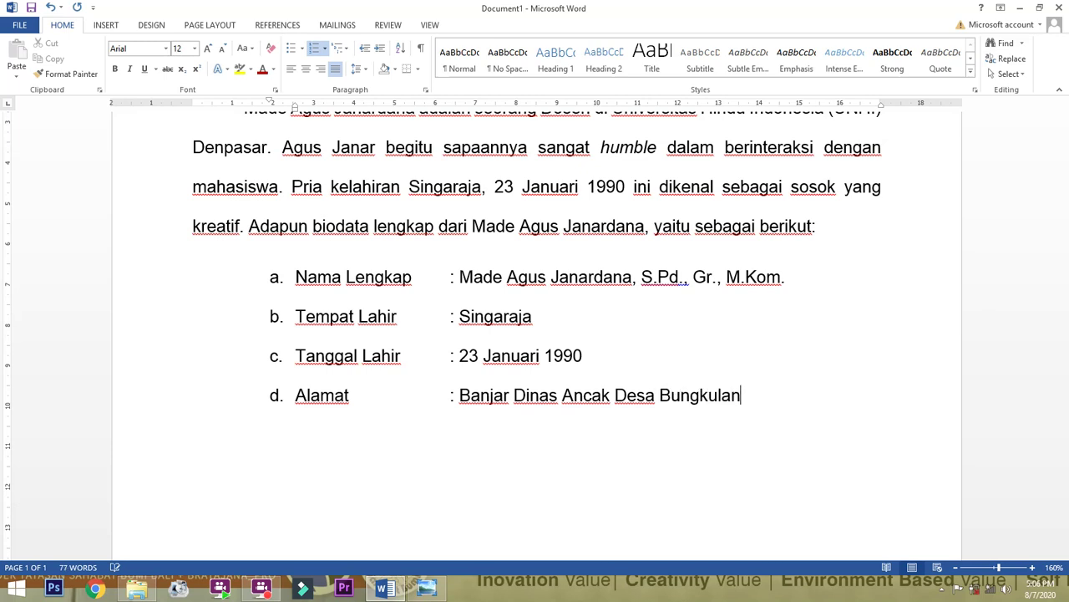
# Complete the Alamat item with the address, continuing it on an indented, unlettered second line.
pyautogui.press('Return')
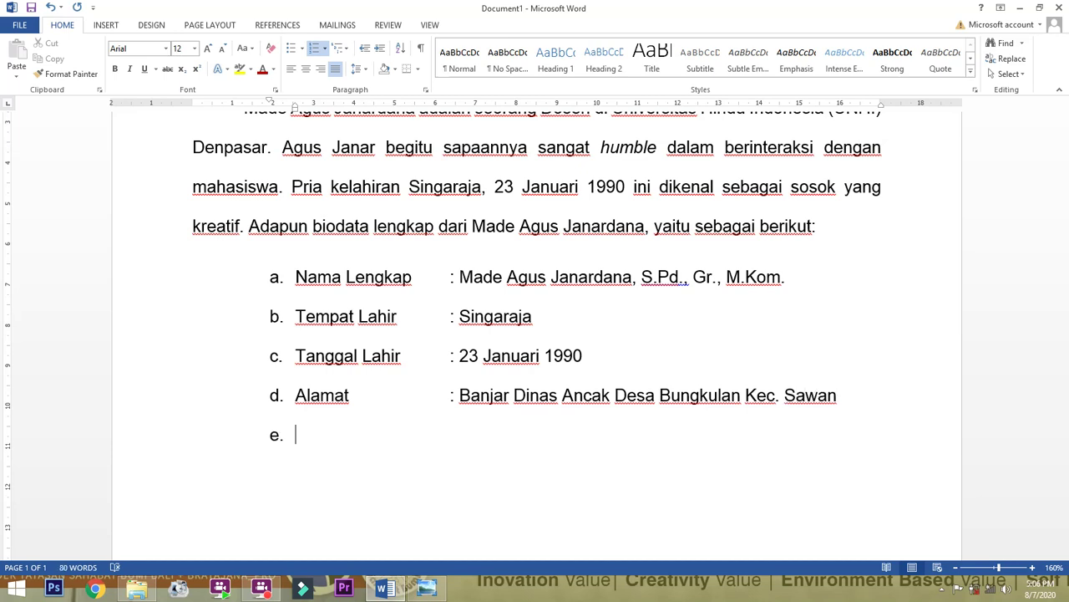
pyautogui.press('Tab')
pyautogui.press('Tab')
pyautogui.press('Tab')
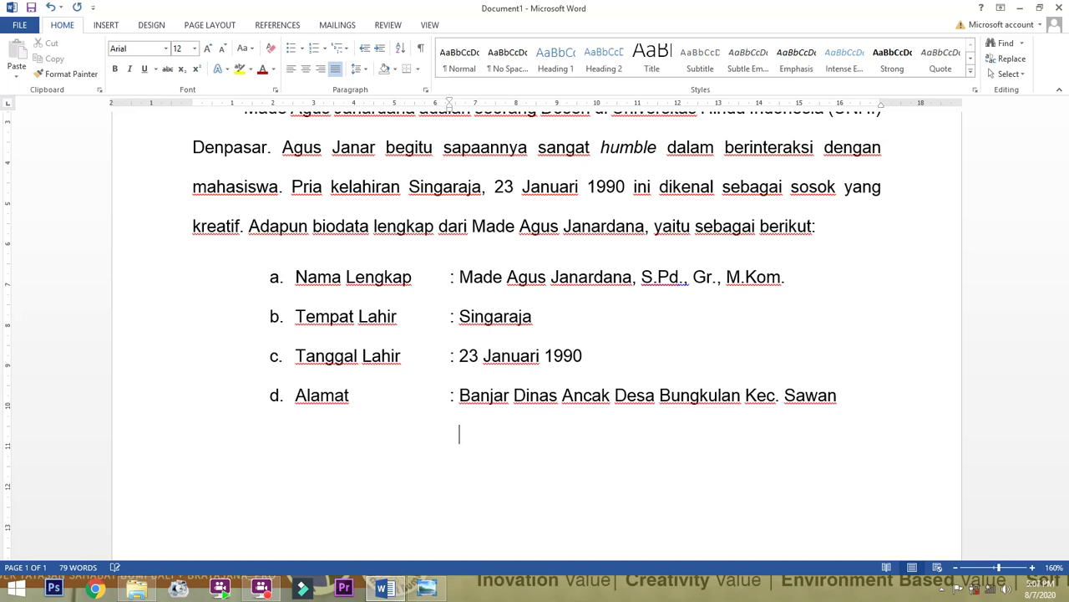
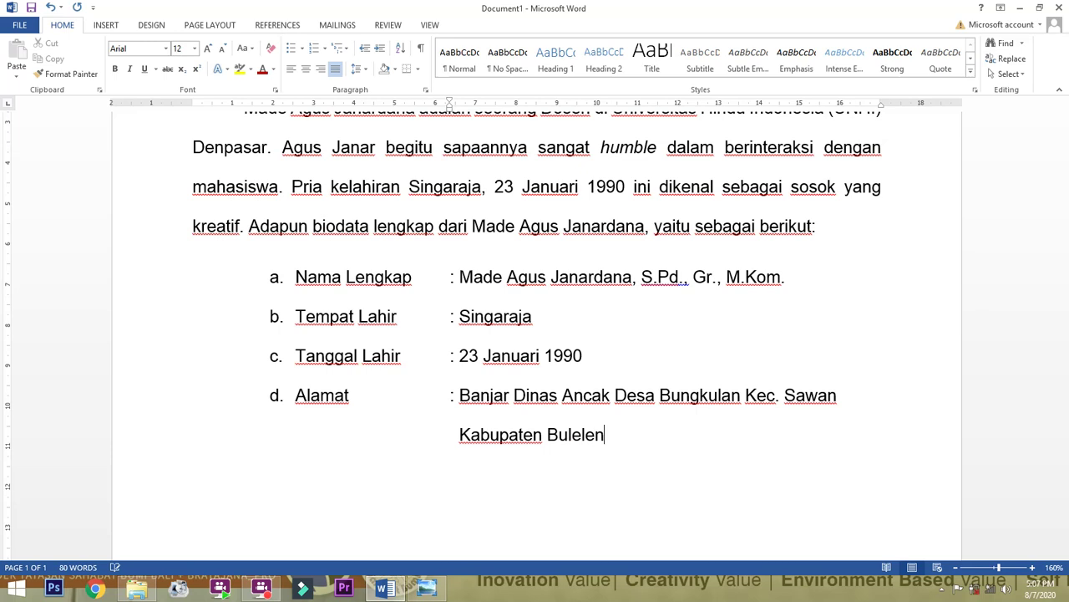
pyautogui.press('Return')
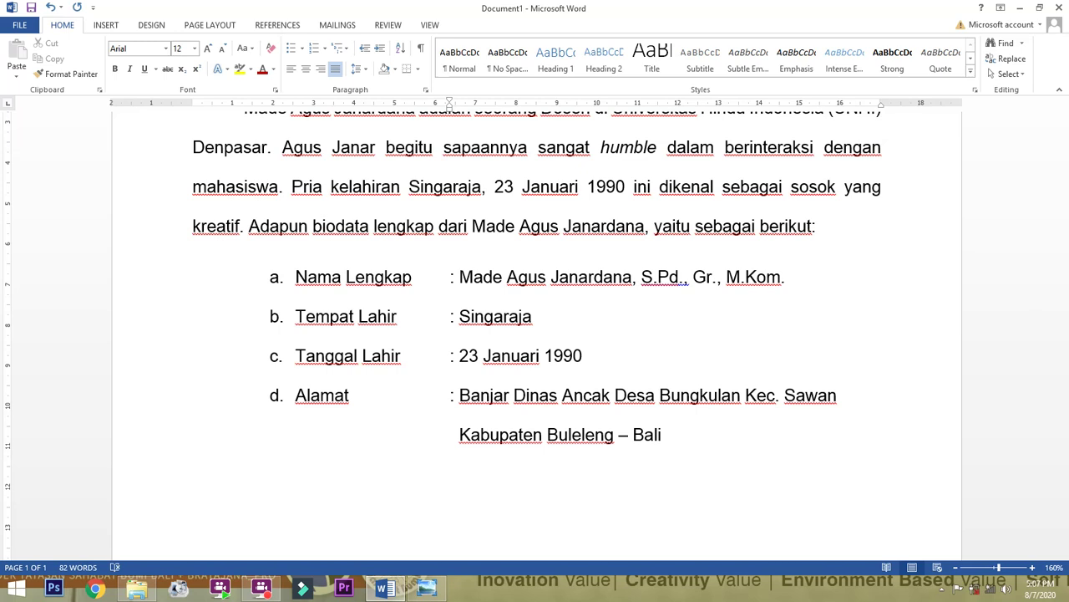
# Add item e 'Nomor HP' with the phone number, then leave a plain line below the list.
pyautogui.write('e. ')
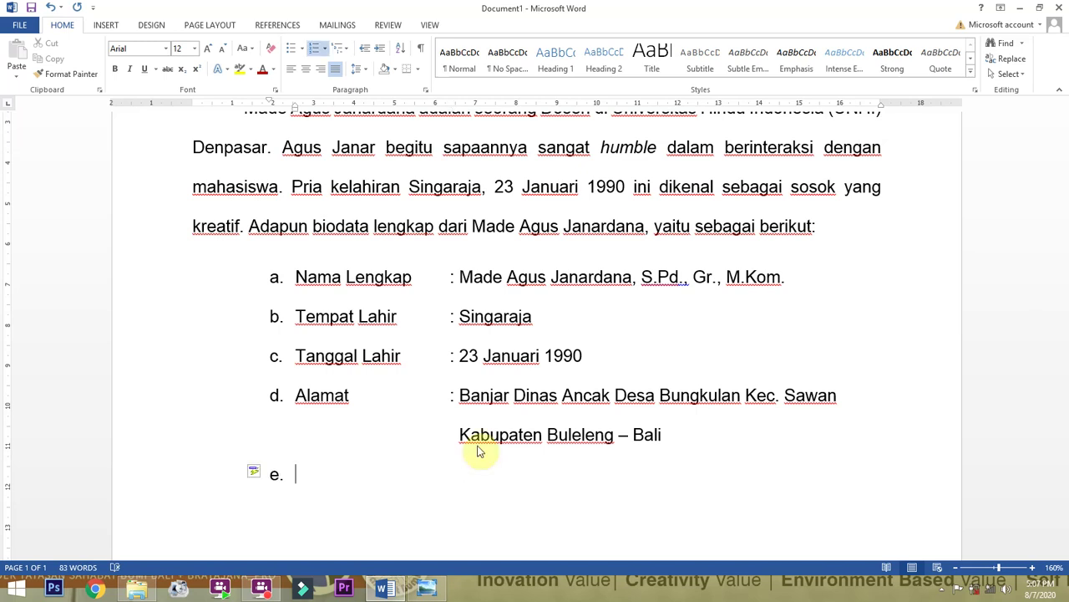
pyautogui.write('N')
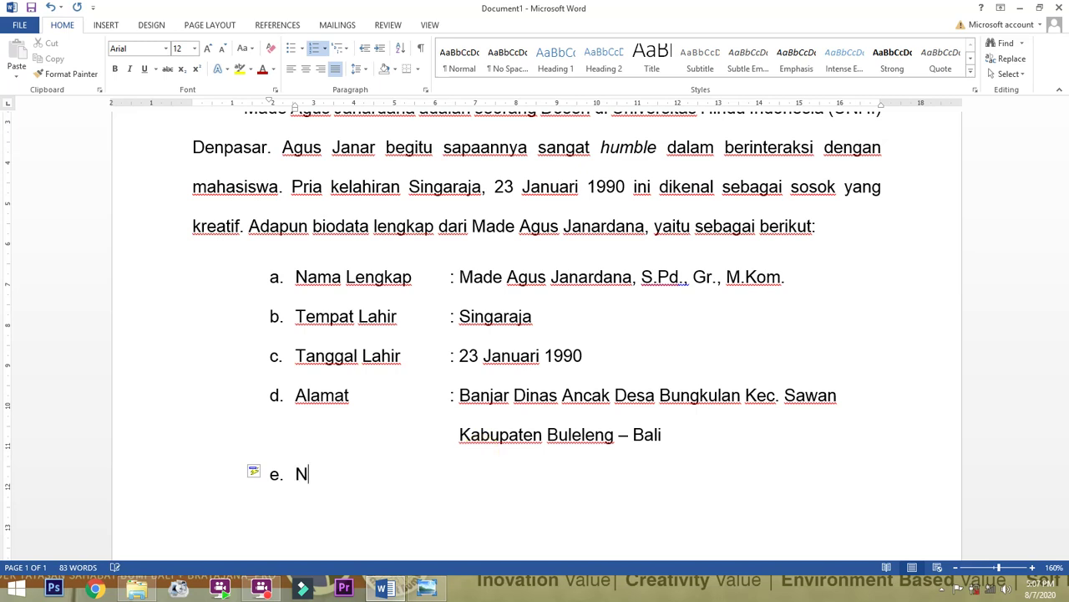
pyautogui.write('omor HP')
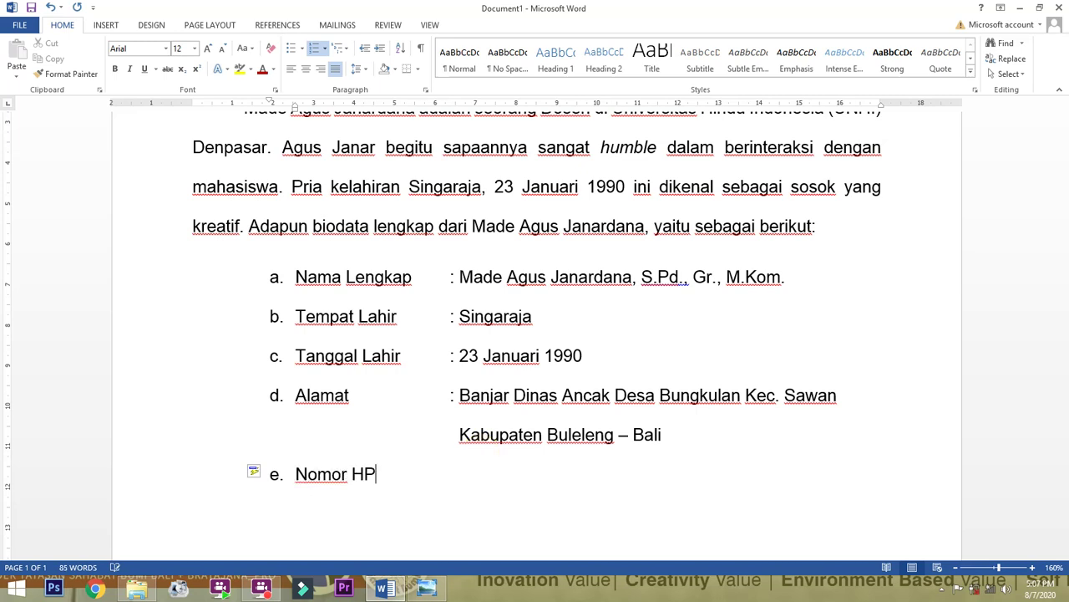
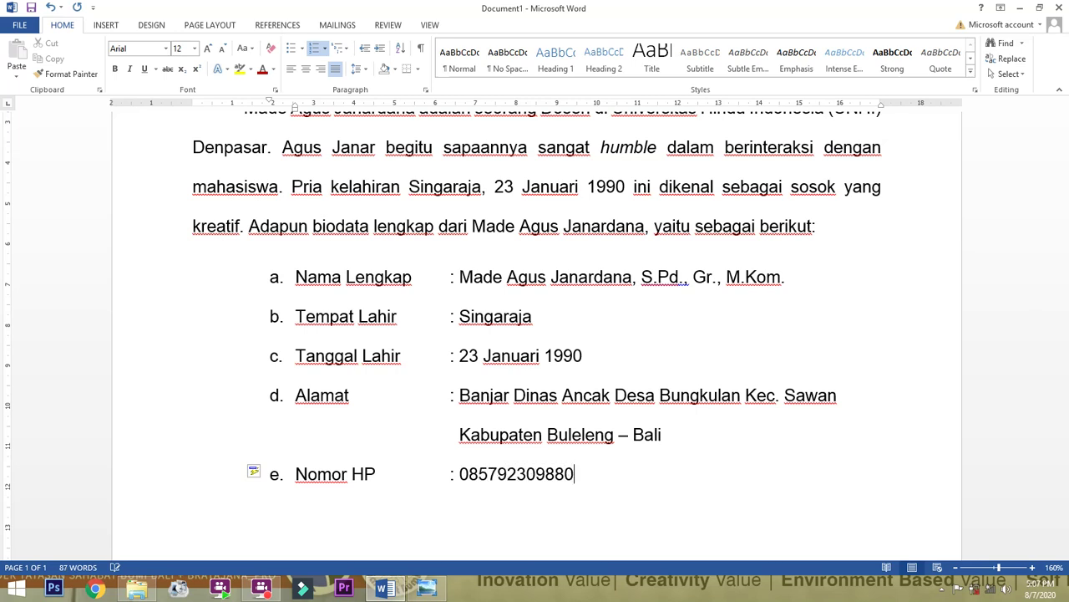
pyautogui.press('Return')
pyautogui.press('BackSpace')
pyautogui.press('BackSpace')
pyautogui.press('BackSpace')
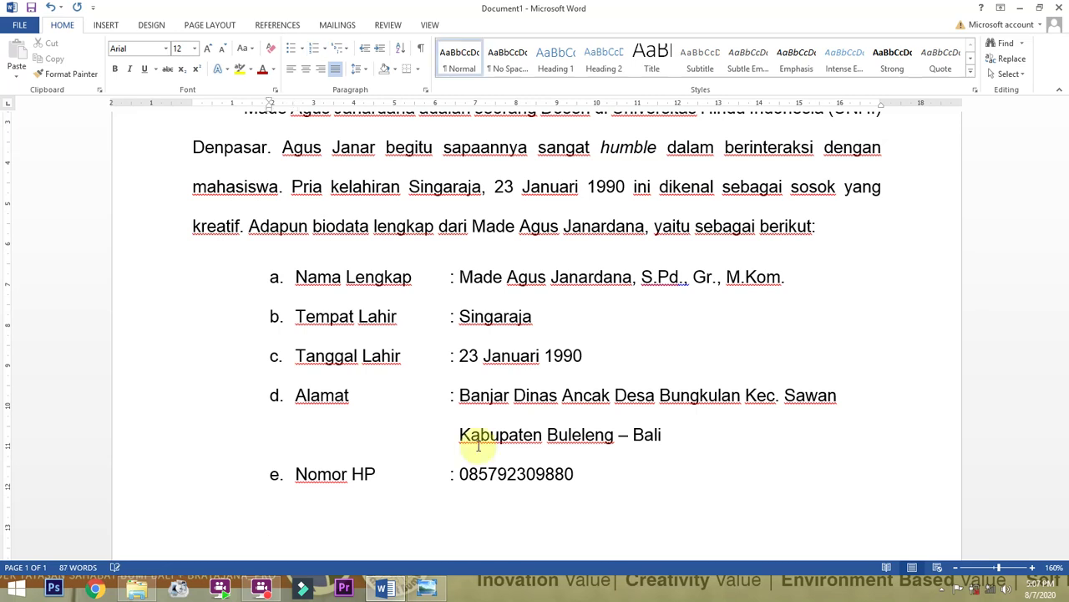
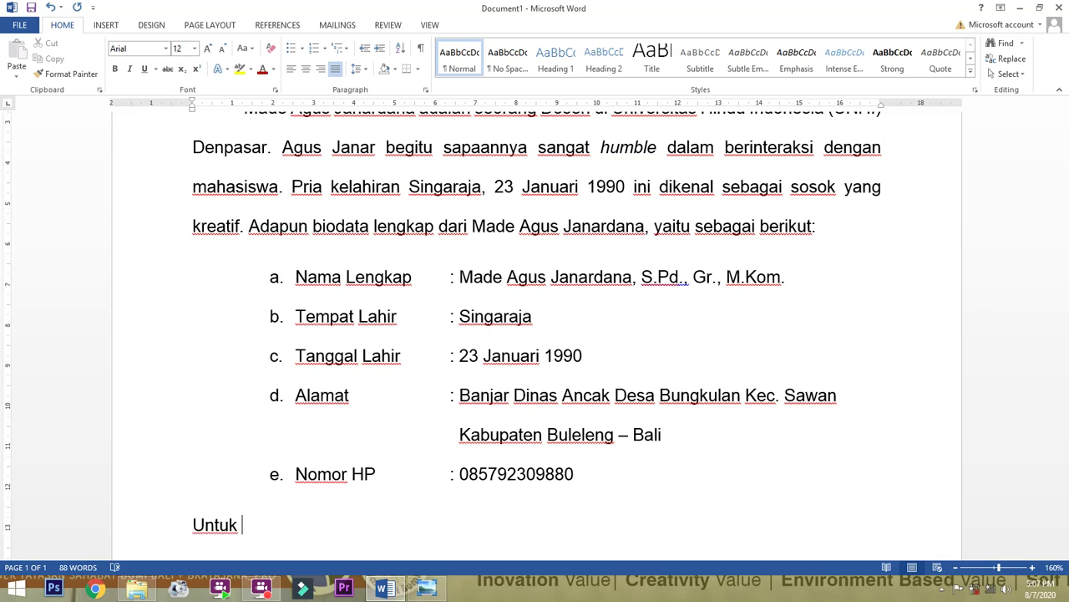
# Type the closing sentence 'Selanjutnya merupakan gambar dari' followed by the person's full name, then start a new line.
pyautogui.press('BackSpace')
pyautogui.press('BackSpace')
pyautogui.press('BackSpace')
pyautogui.press('BackSpace')
pyautogui.press('BackSpace')
pyautogui.press('BackSpace')
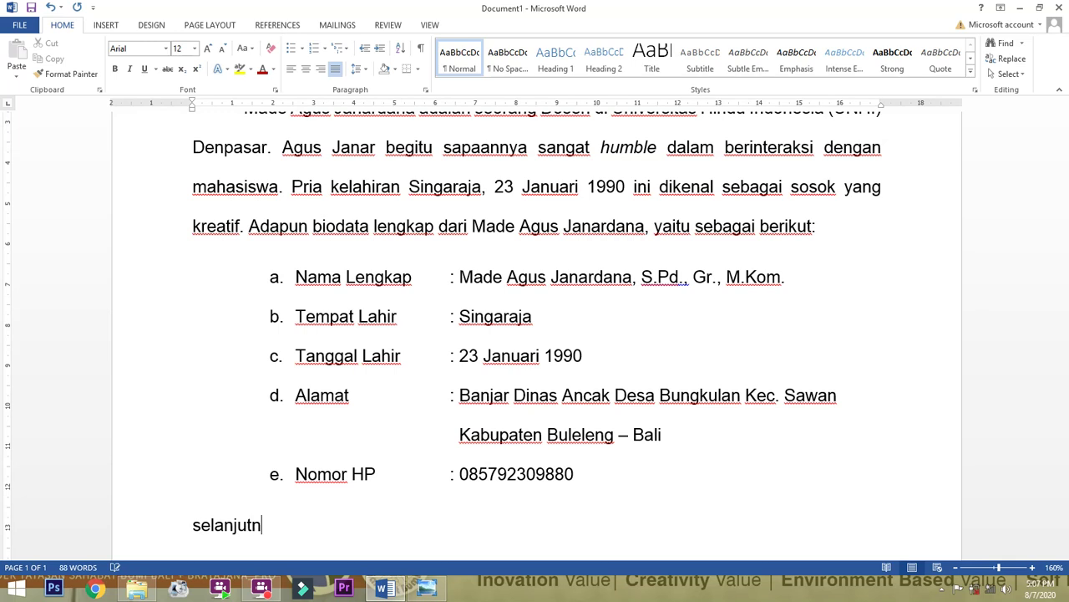
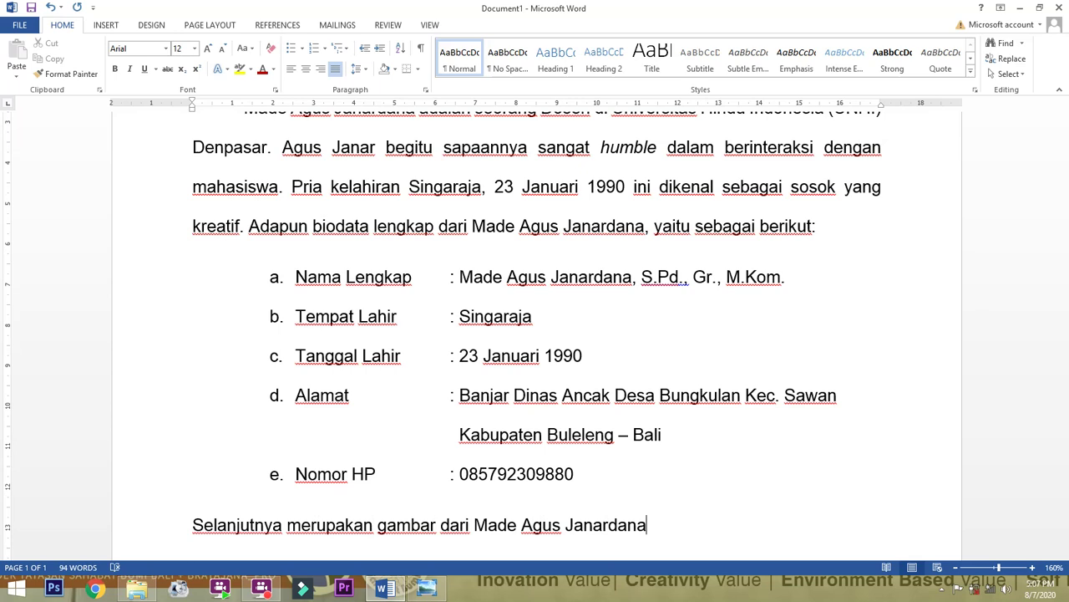
pyautogui.press('Return')
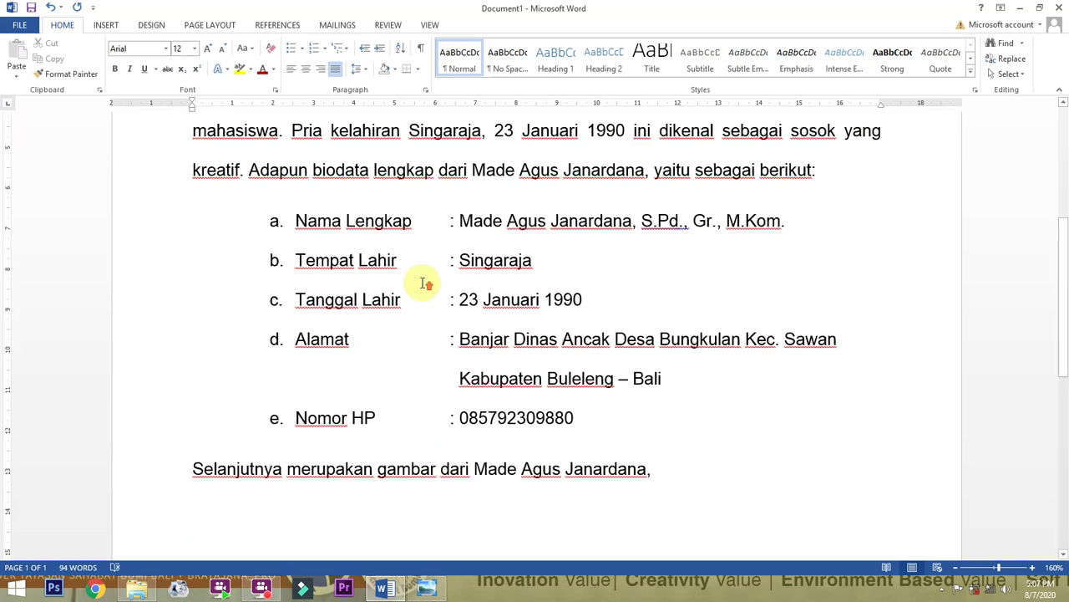
# Show the INSERT ribbon and preview the Cover Page designs without applying one.
pyautogui.scroll(3, 421, 282)
pyautogui.scroll(-7, 422, 282)
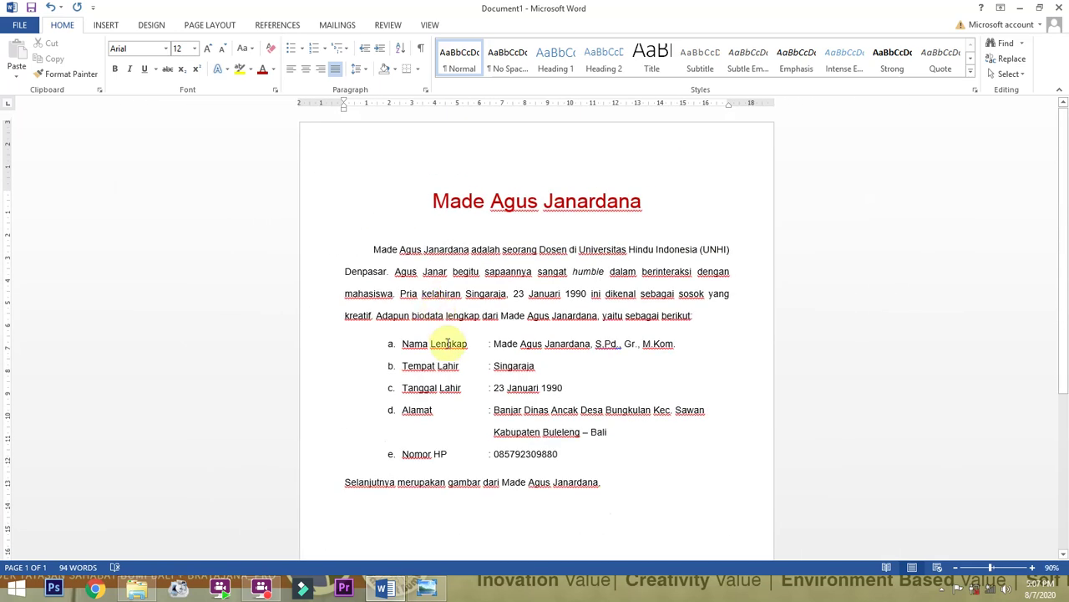
pyautogui.scroll(3, 443, 345)
pyautogui.scroll(3, 451, 343)
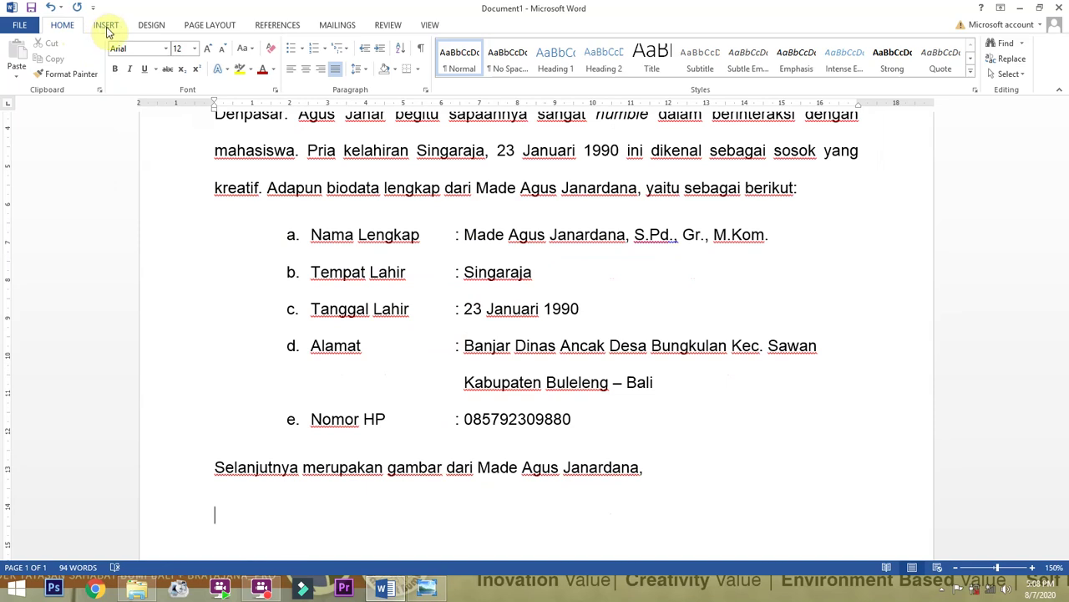
pyautogui.scroll(3, 451, 328)
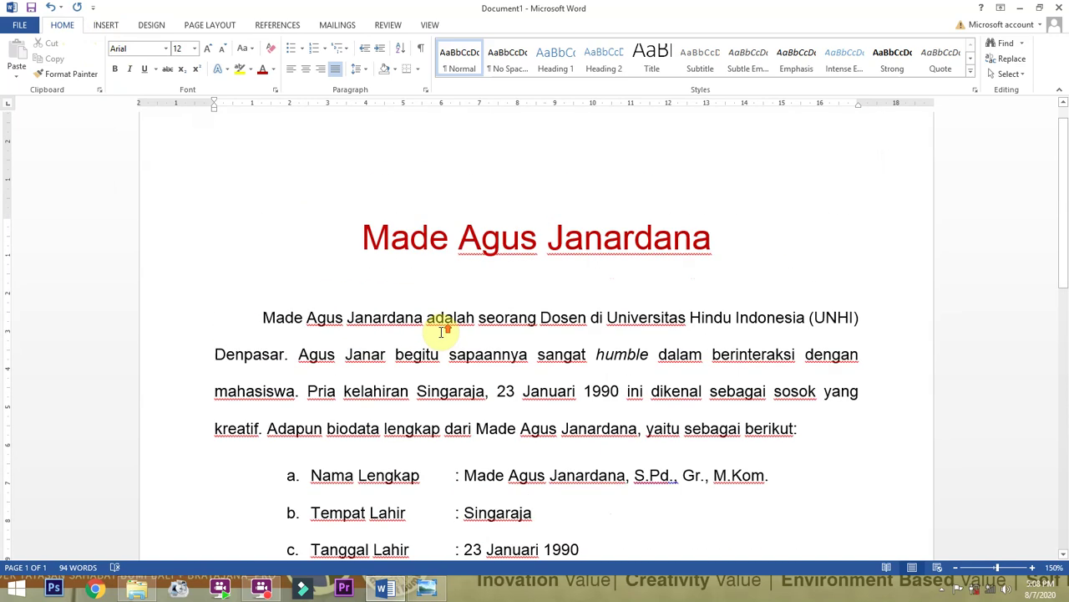
pyautogui.scroll(1, 443, 332)
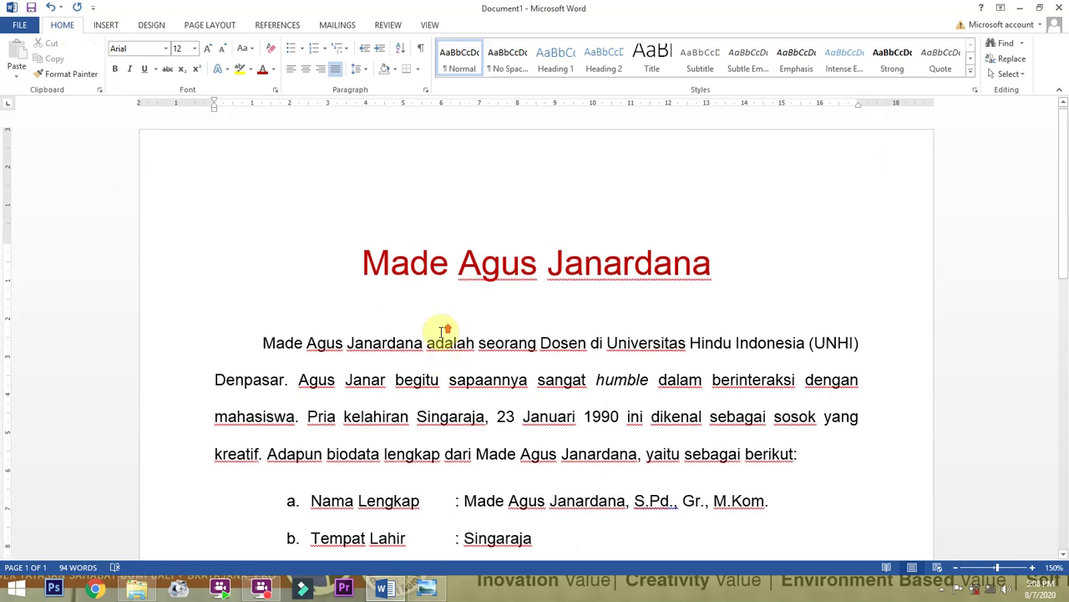
pyautogui.click(104, 25)
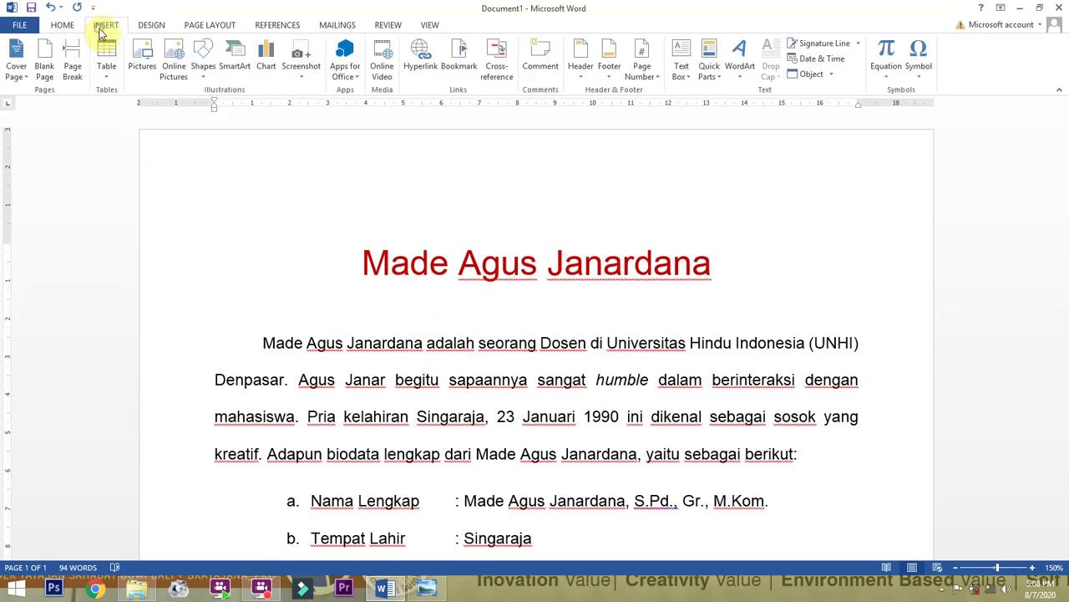
pyautogui.click(19, 70)
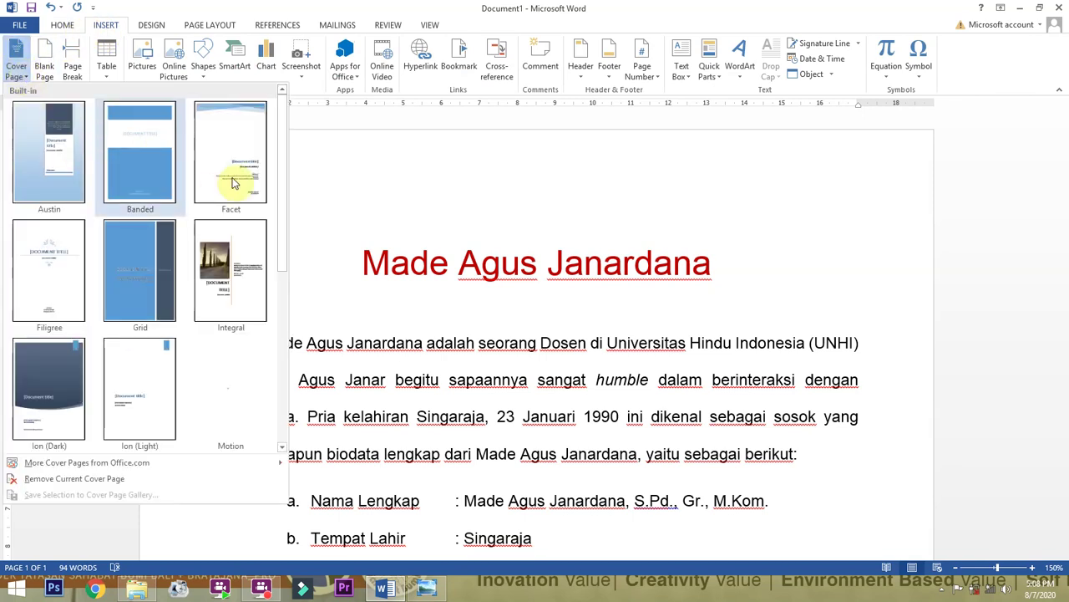
pyautogui.click(108, 60)
# Preview the Table size grid without inserting, then return to the empty line.
pyautogui.click(106, 63)
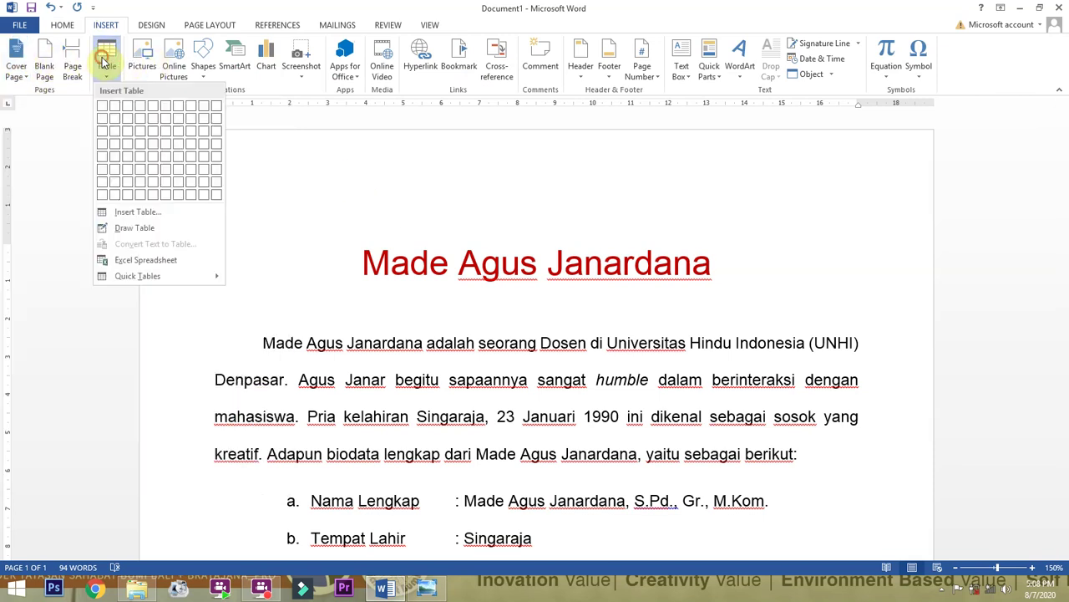
pyautogui.click(191, 9)
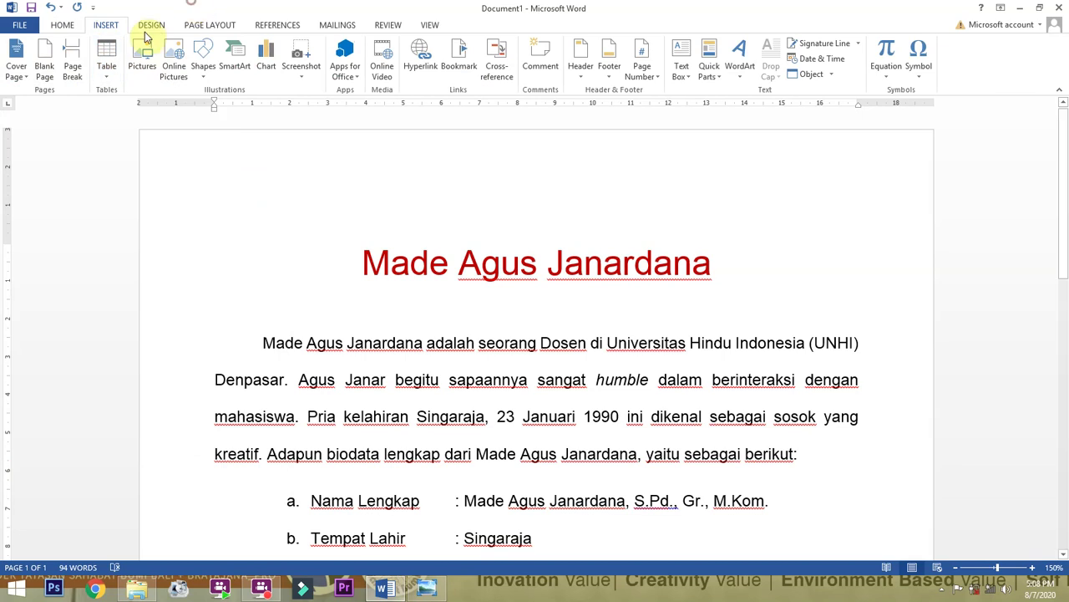
pyautogui.scroll(-1, 355, 249)
pyautogui.scroll(-9, 355, 249)
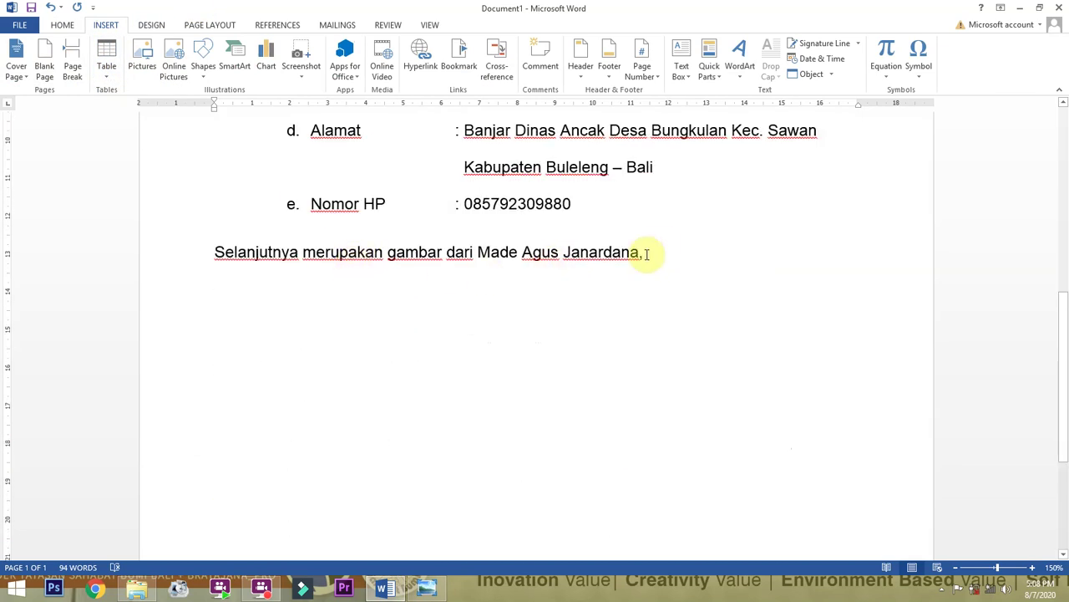
# Replace 'gambar' with 'tambahan informasi' in the closing sentence.
pyautogui.doubleClick(399, 252)
pyautogui.write('tamaba')
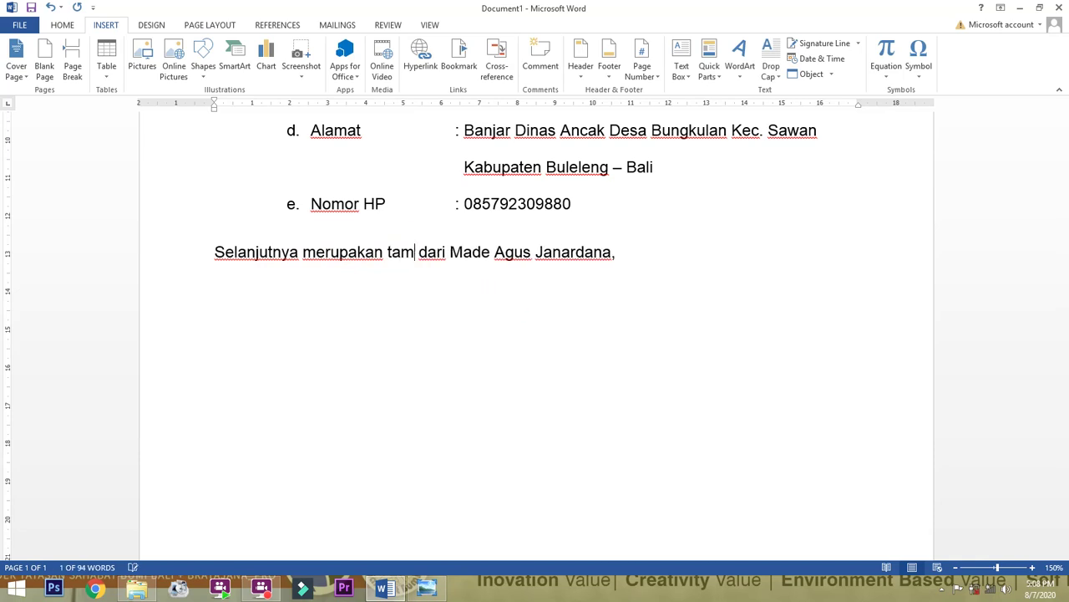
pyautogui.press('BackSpace')
pyautogui.press('BackSpace')
pyautogui.press('BackSpace')
pyautogui.write('bahan ')
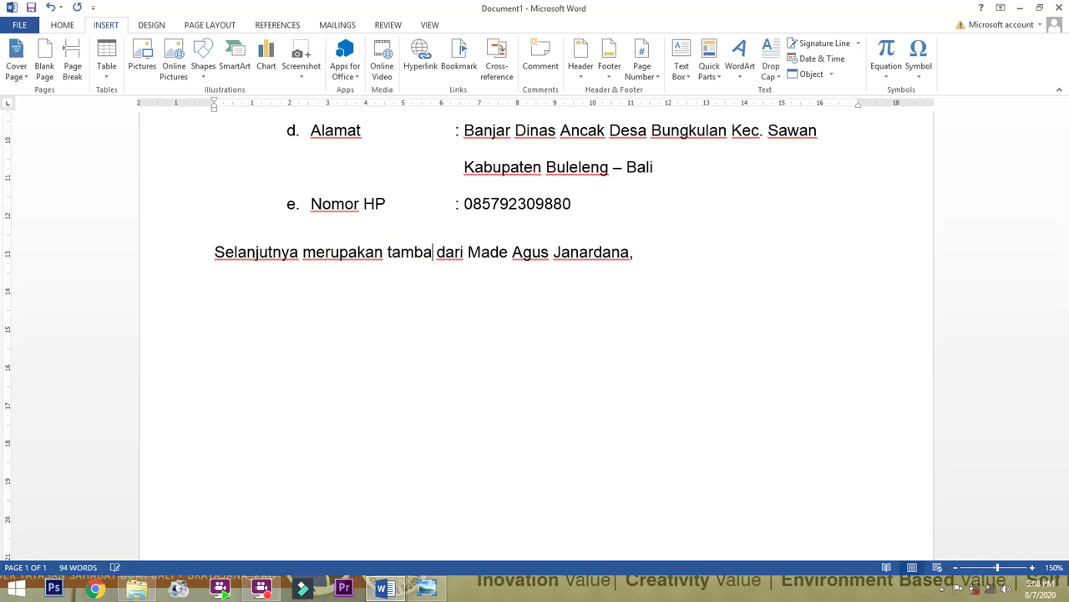
pyautogui.write('informasi')
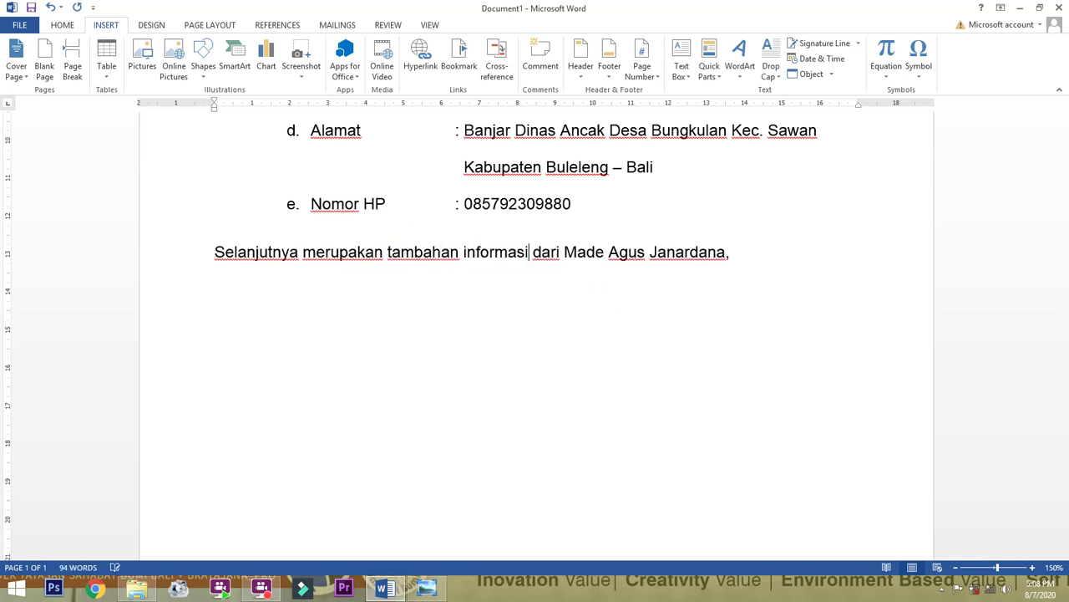
# Open the Insert Table dialog for a new table on the empty line below.
pyautogui.click(305, 284)
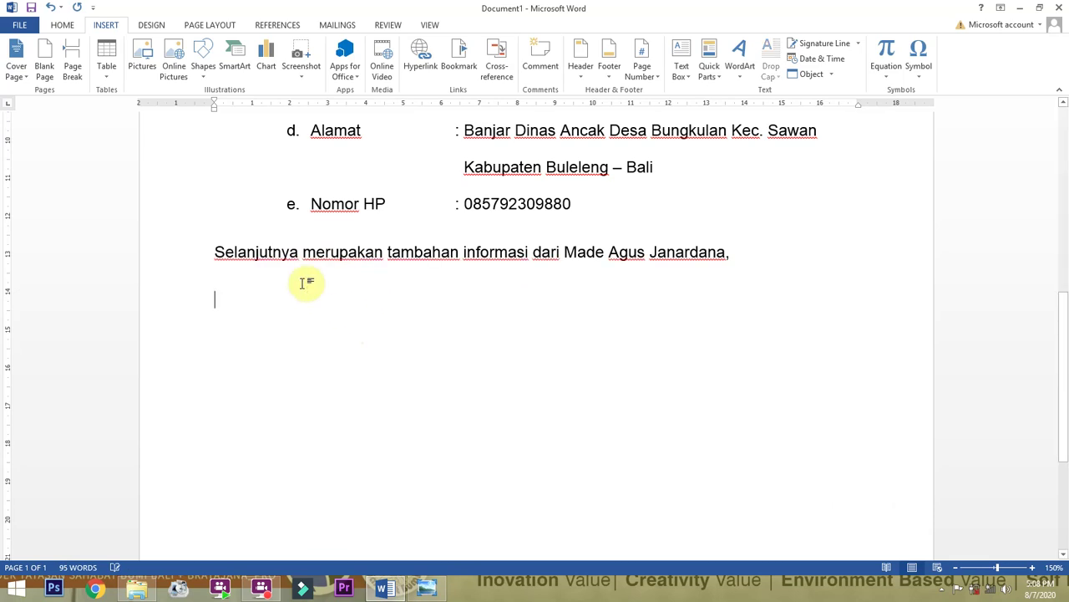
pyautogui.click(106, 57)
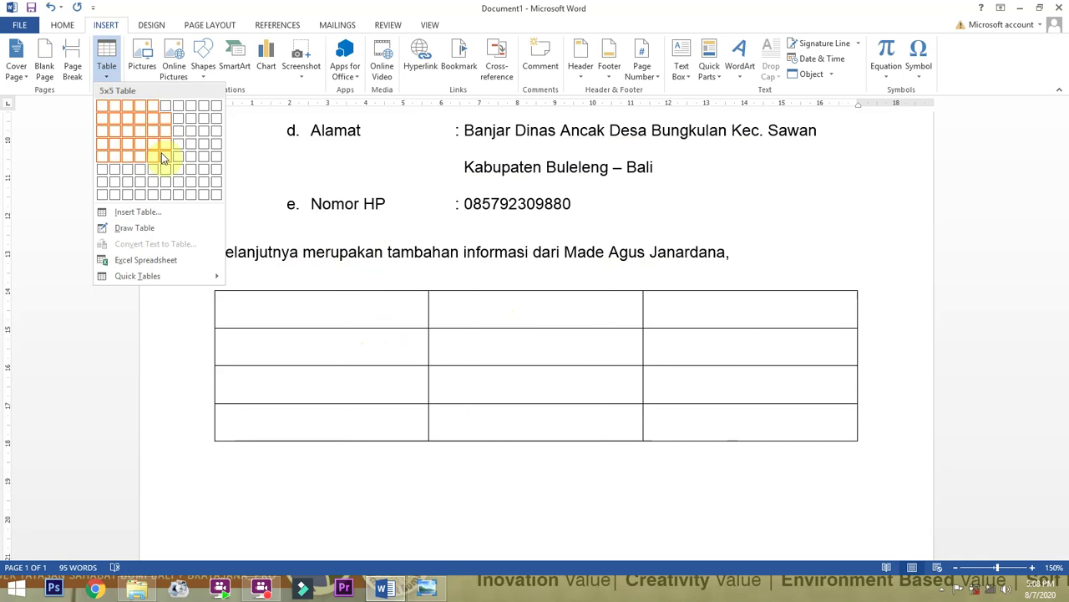
pyautogui.click(138, 213)
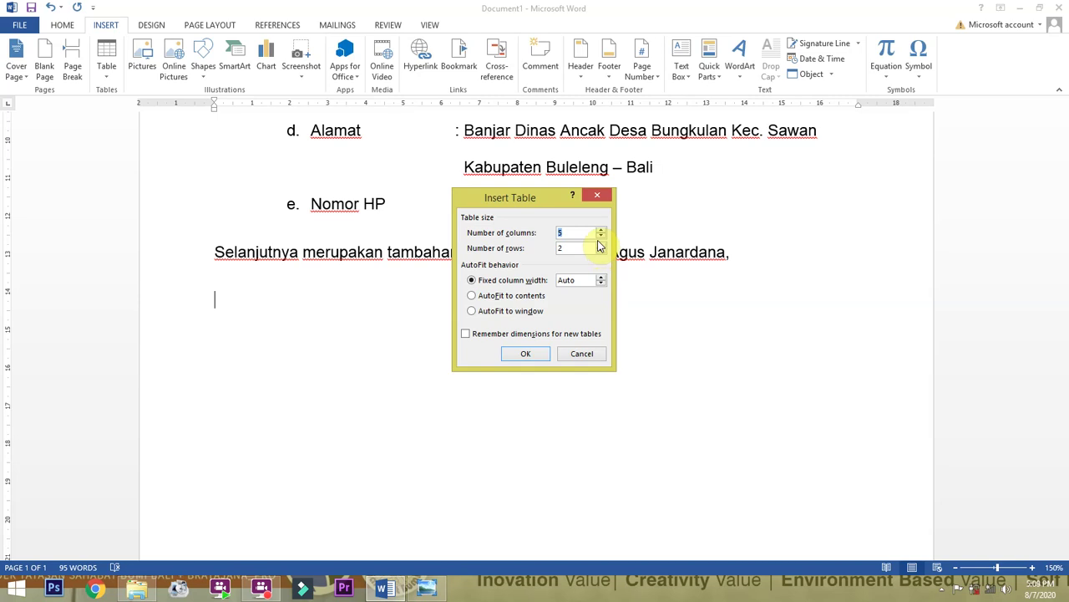
# Set the new table to 4 columns and 10 rows and insert it.
pyautogui.write('4')
pyautogui.doubleClick(578, 248)
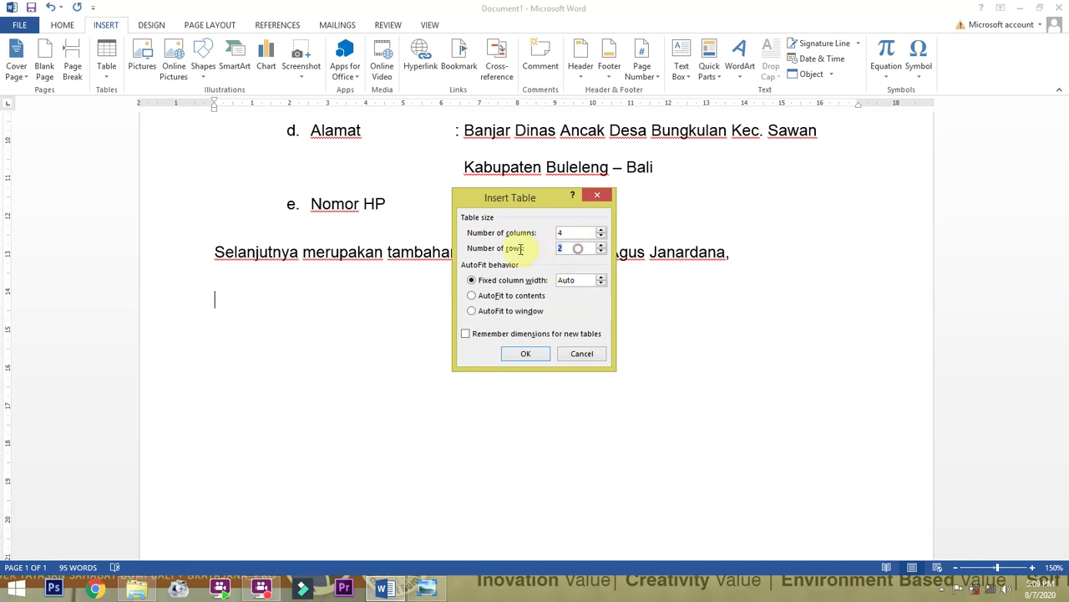
pyautogui.click(535, 351)
# Enter the headings No, Pendidikan, Hoby and Keluarga across the first row, then select that row.
pyautogui.scroll(-4, 535, 349)
pyautogui.scroll(6, 537, 349)
pyautogui.scroll(2, 547, 344)
pyautogui.scroll(-6, 537, 349)
pyautogui.scroll(6, 505, 345)
pyautogui.scroll(-3, 510, 350)
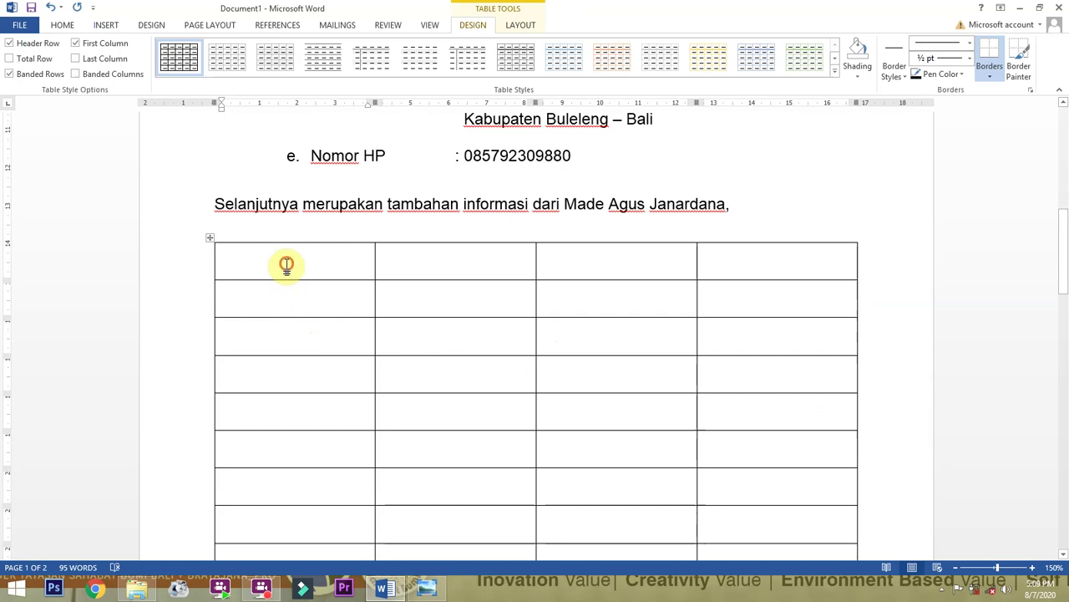
pyautogui.write('No')
pyautogui.press('Tab')
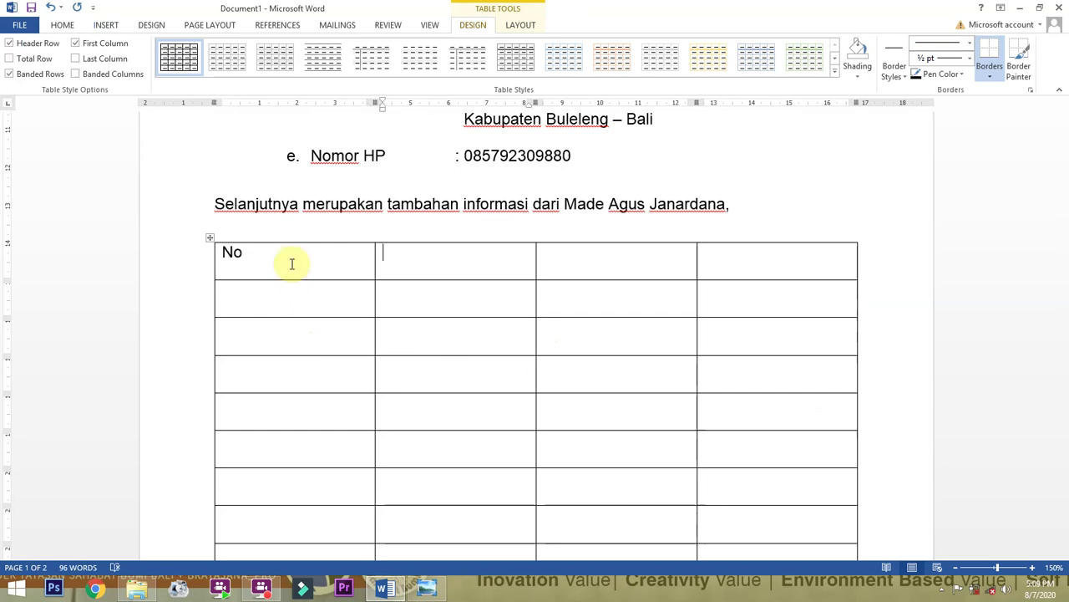
pyautogui.write('Pendidikan')
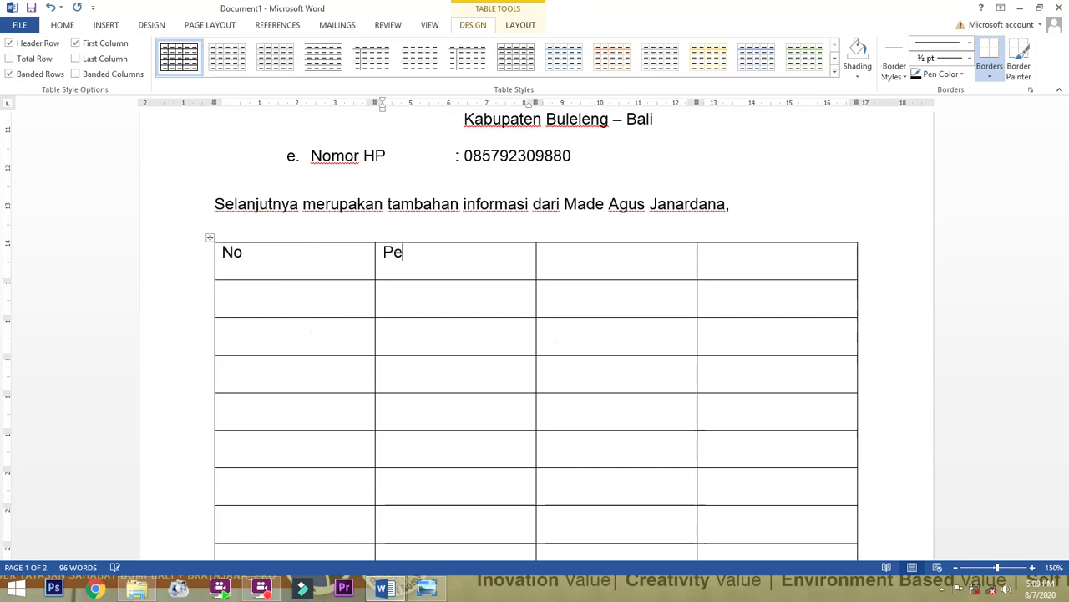
pyautogui.press('Tab')
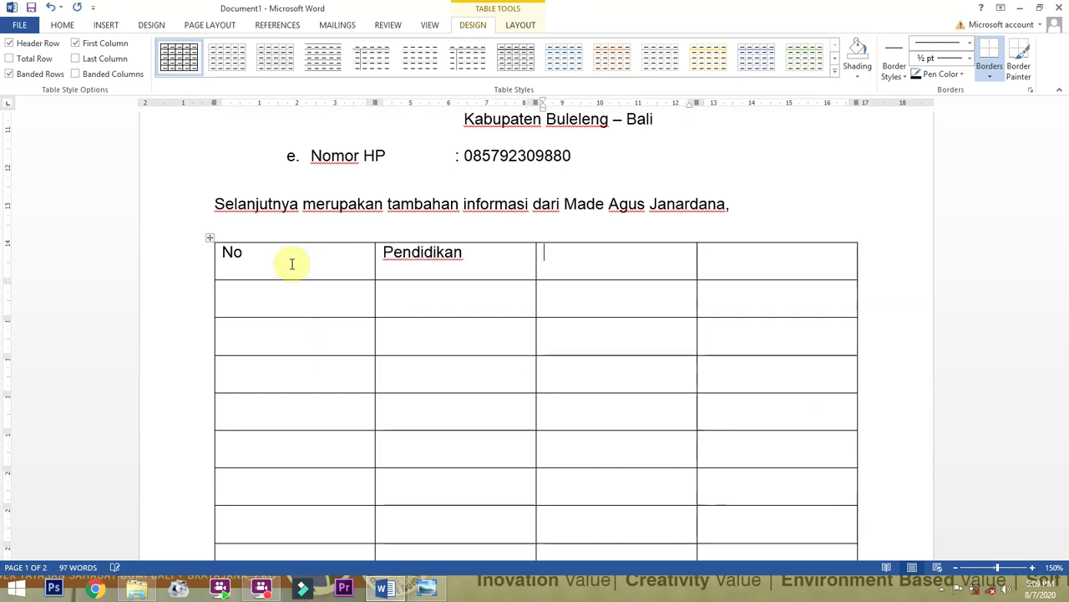
pyautogui.write('Hoby')
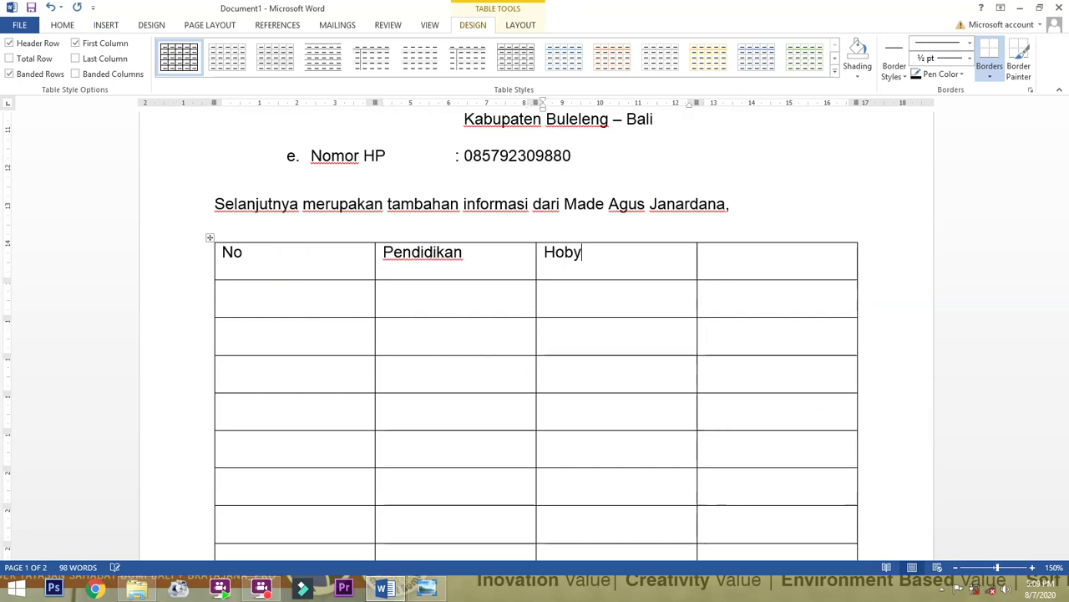
pyautogui.press('Tab')
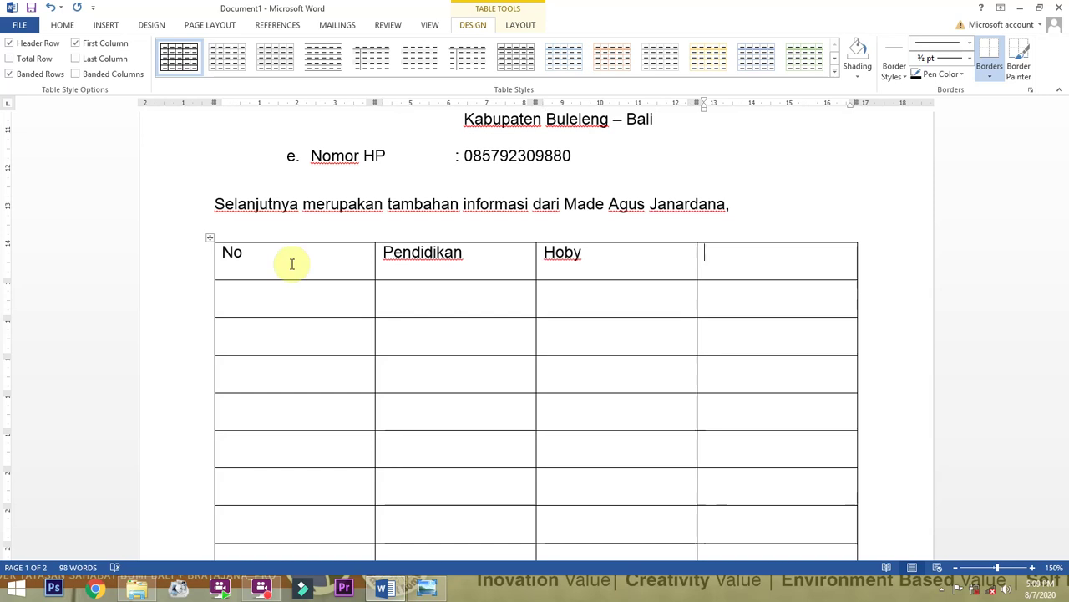
pyautogui.write('Keluarga')
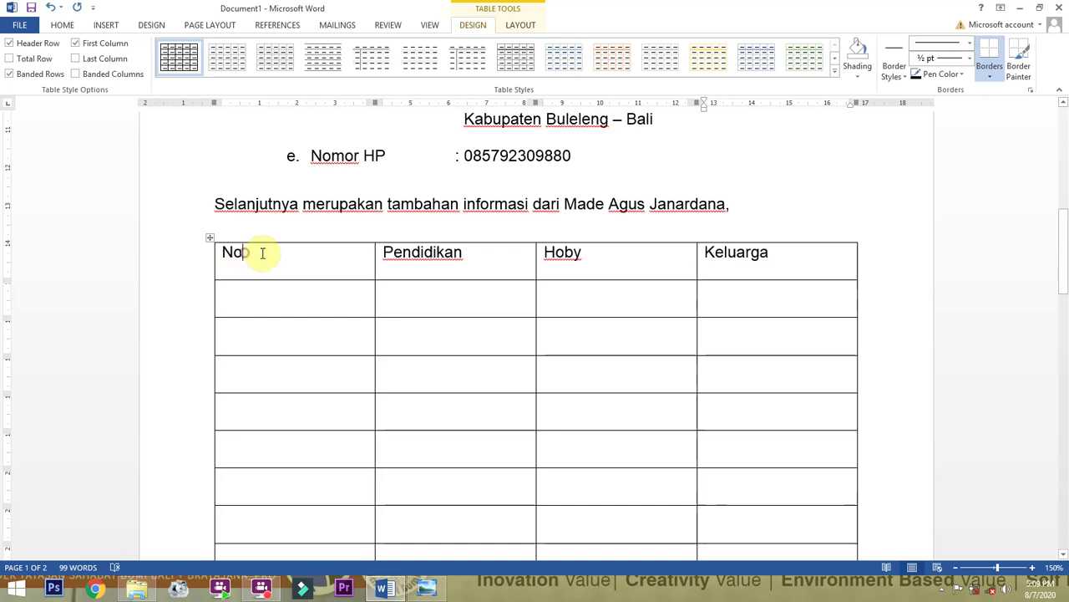
pyautogui.moveTo(263, 254); pyautogui.dragTo(729, 259)
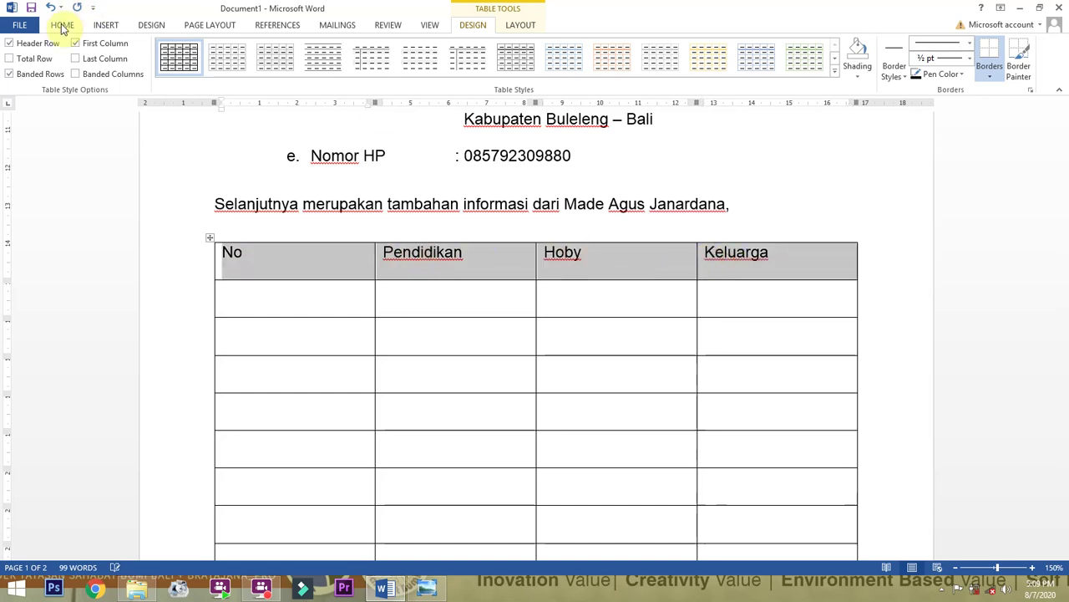
# Make the header row headings centred and bold.
pyautogui.click(63, 26)
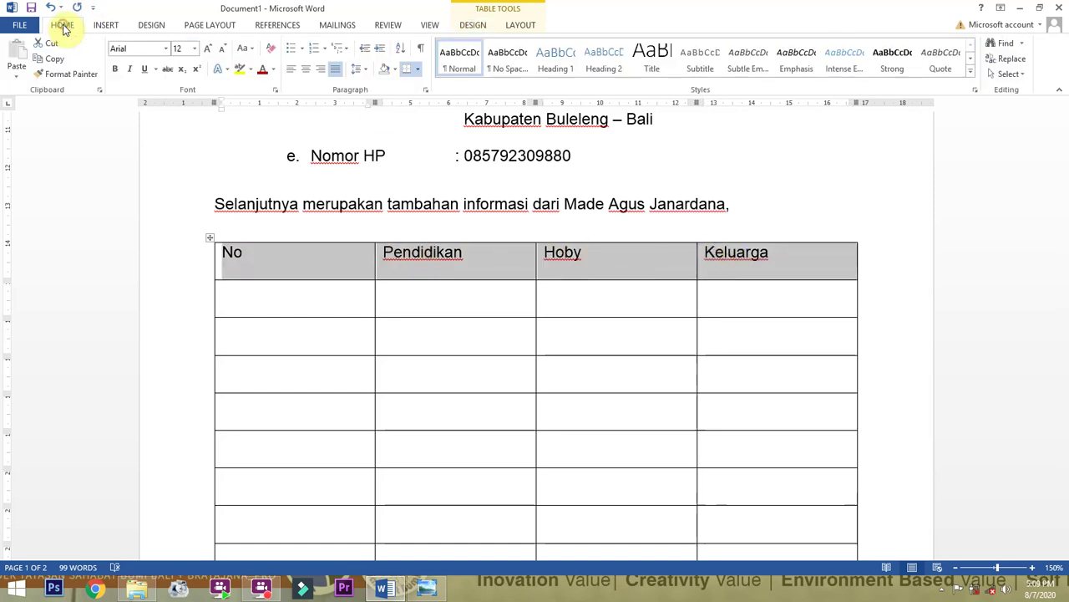
pyautogui.click(304, 71)
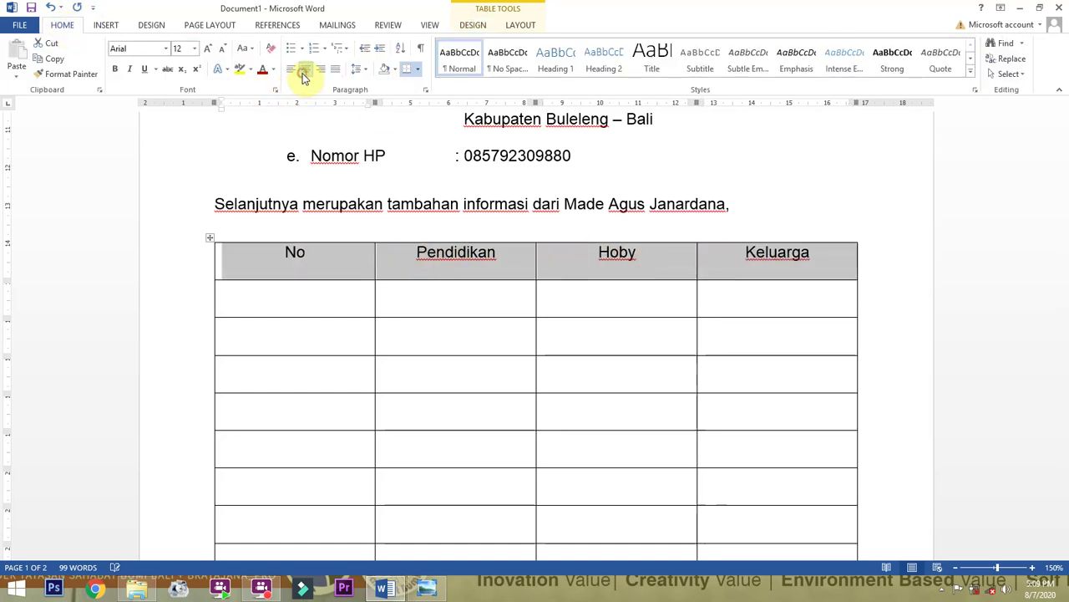
pyautogui.click(117, 70)
pyautogui.click(319, 259)
# Shade the header row yellow.
pyautogui.moveTo(458, 259); pyautogui.dragTo(747, 247)
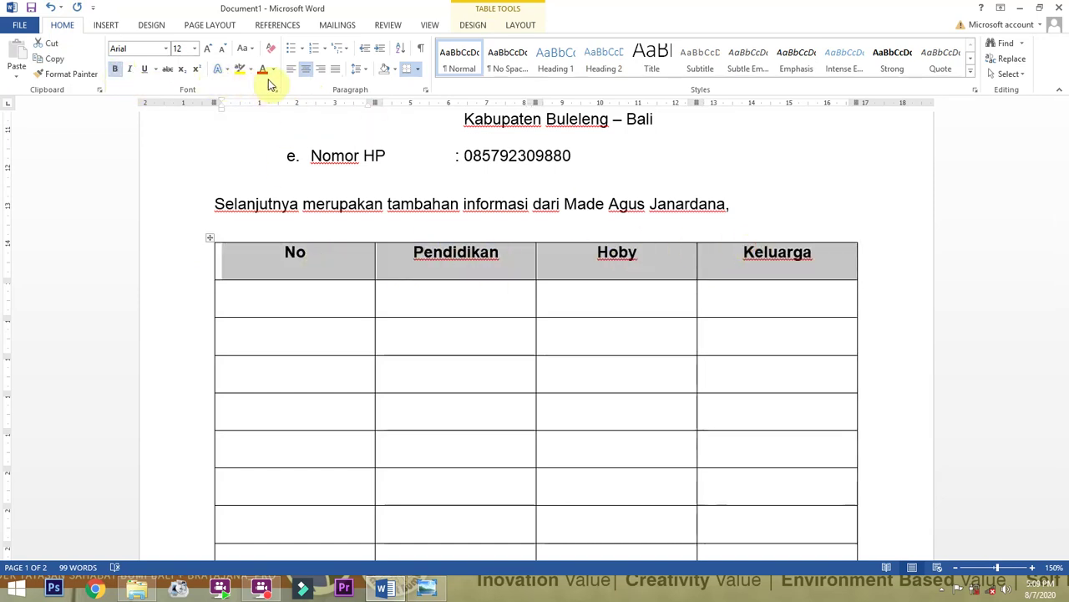
pyautogui.click(396, 70)
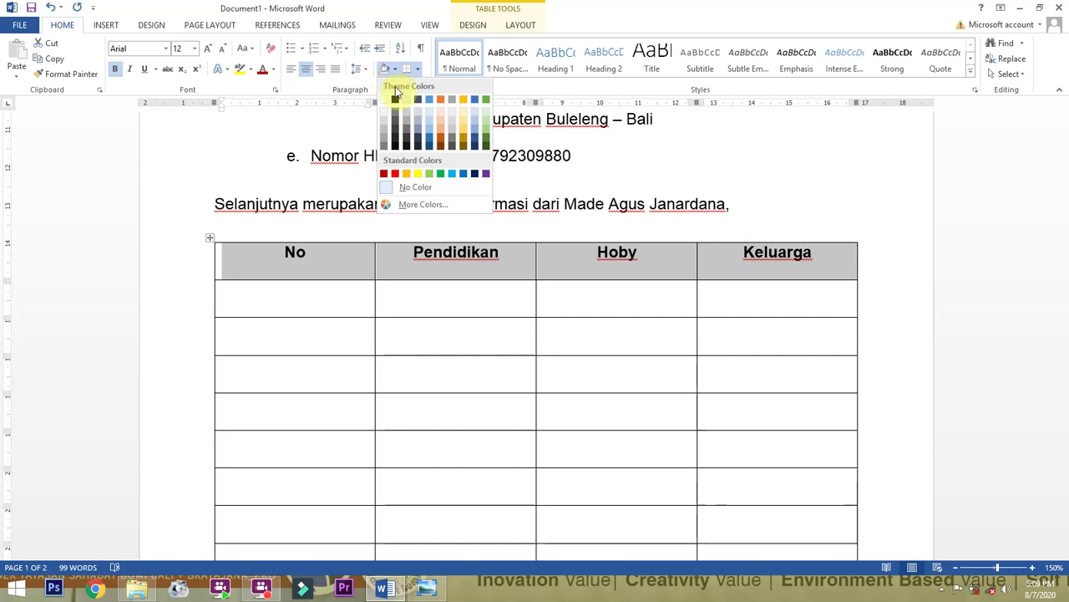
pyautogui.click(419, 172)
pyautogui.click(501, 260)
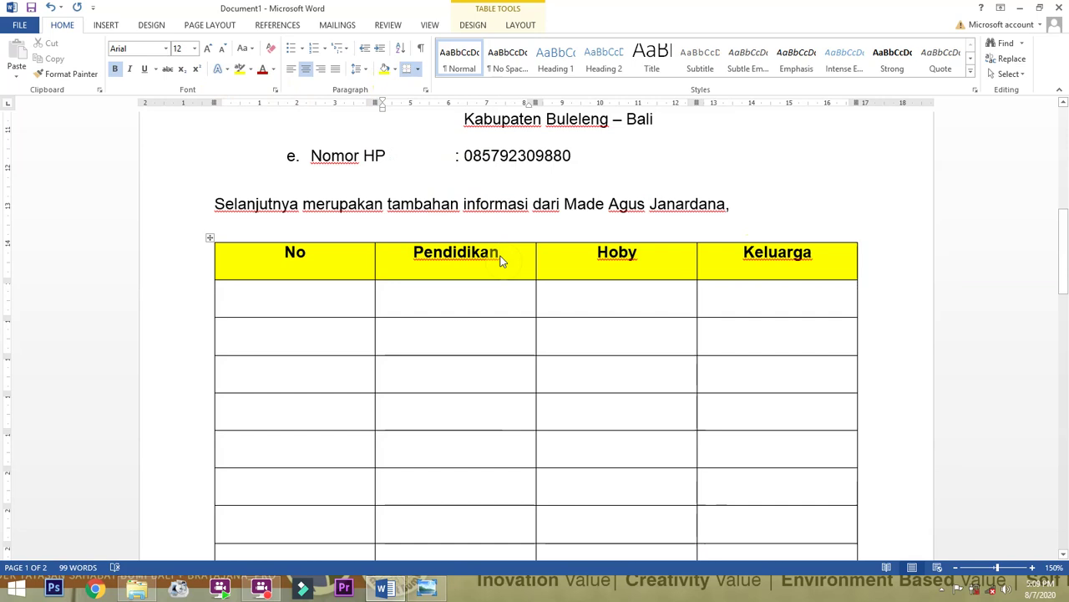
pyautogui.scroll(5, 501, 261)
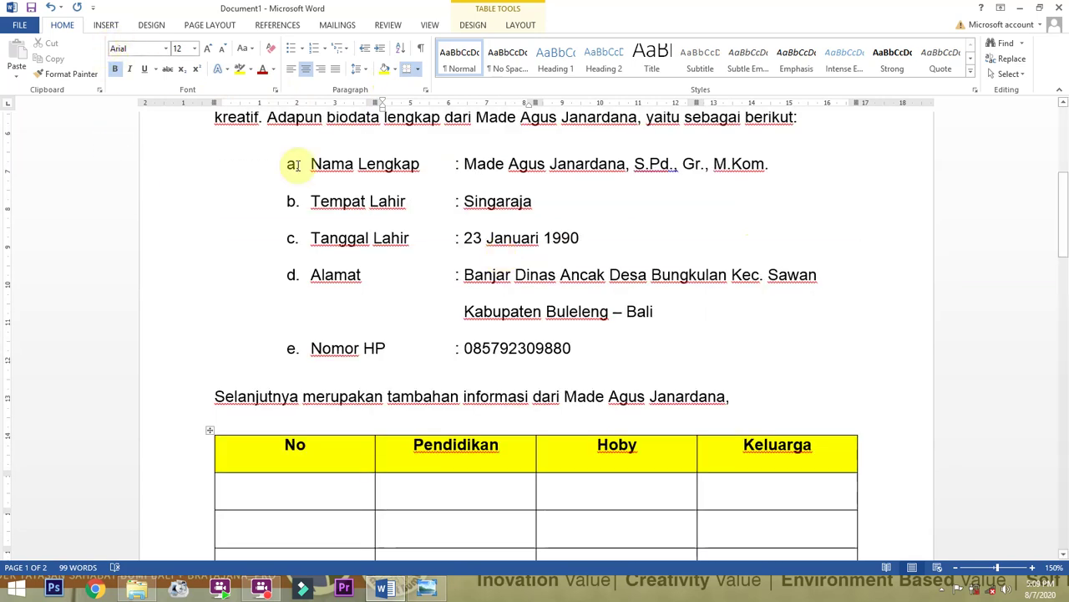
# Reselect the yellow header row and place the caret in the first Pendidikan body cell.
pyautogui.click(106, 24)
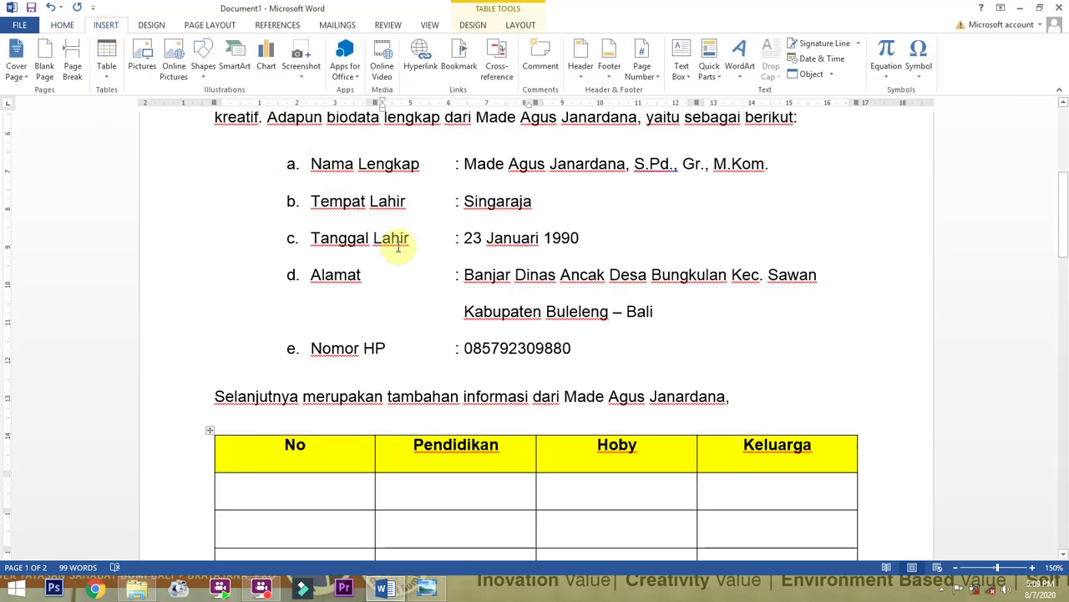
pyautogui.scroll(-5, 400, 248)
pyautogui.scroll(-14, 401, 245)
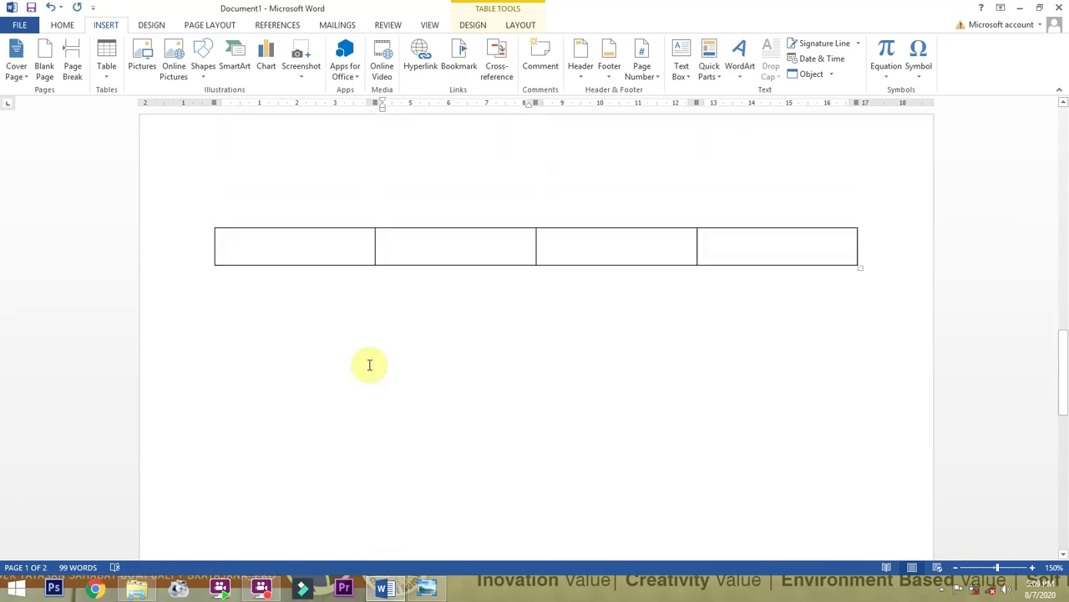
pyautogui.scroll(4, 505, 351)
pyautogui.scroll(10, 719, 481)
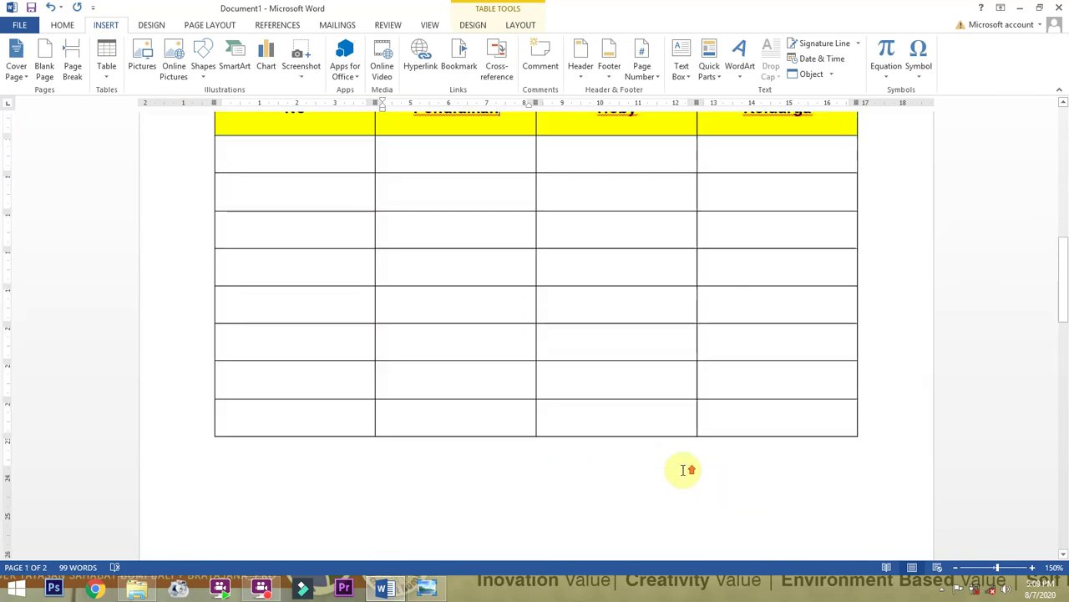
pyautogui.moveTo(259, 316); pyautogui.dragTo(711, 310)
pyautogui.click(499, 342)
pyautogui.scroll(-10, 609, 406)
# Add new empty rows at the end of the table on page 2, then reselect the header row.
pyautogui.click(772, 387)
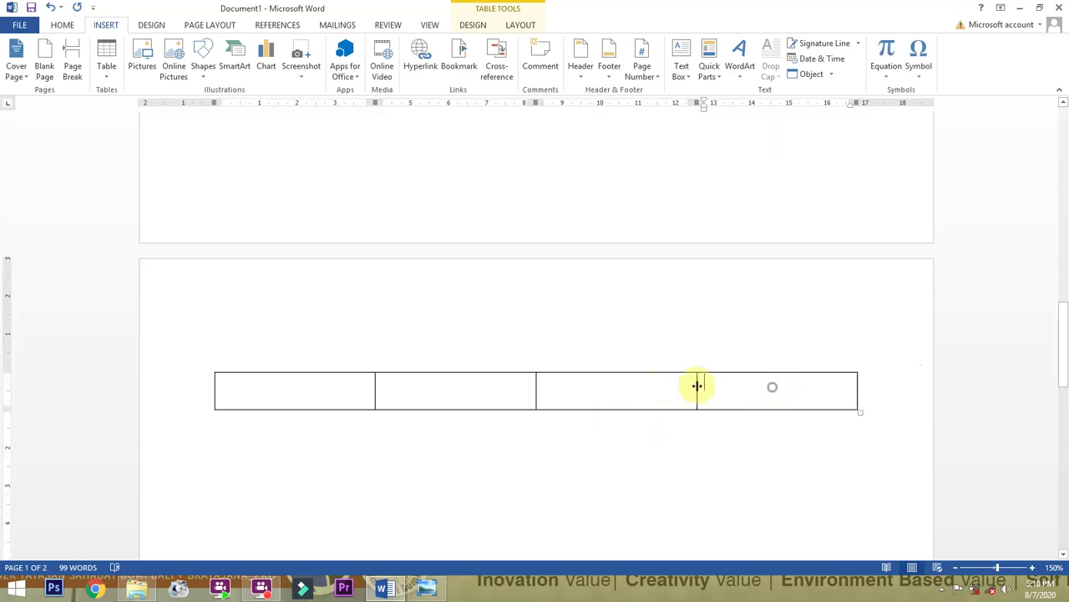
pyautogui.press('Tab')
pyautogui.press('Tab')
pyautogui.press('Tab')
pyautogui.press('Tab')
pyautogui.press('Tab')
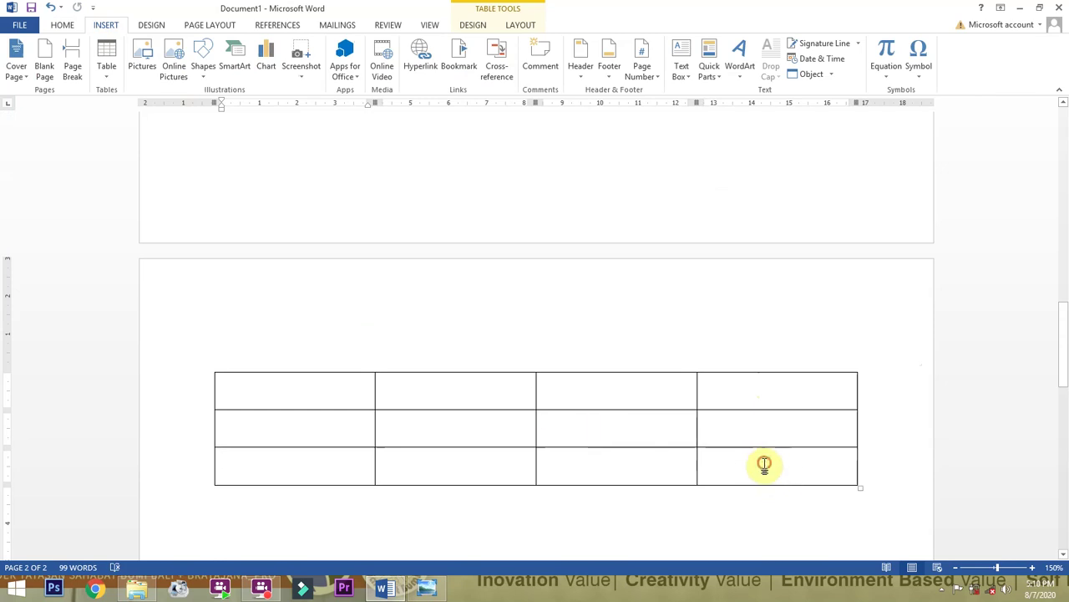
pyautogui.scroll(-3, 752, 469)
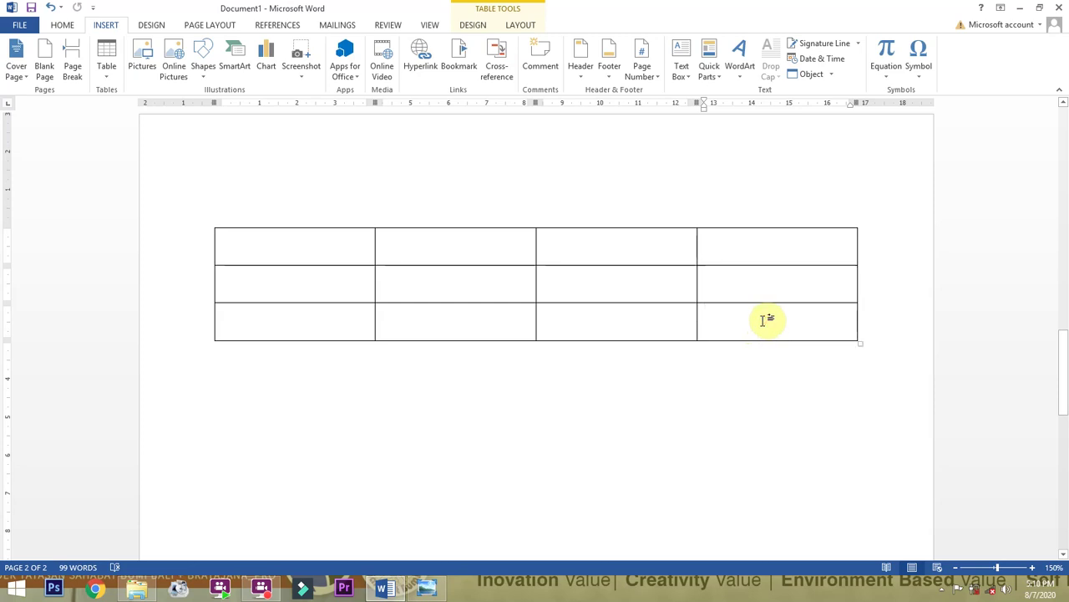
pyautogui.press('Tab')
pyautogui.press('Tab')
pyautogui.scroll(11, 766, 363)
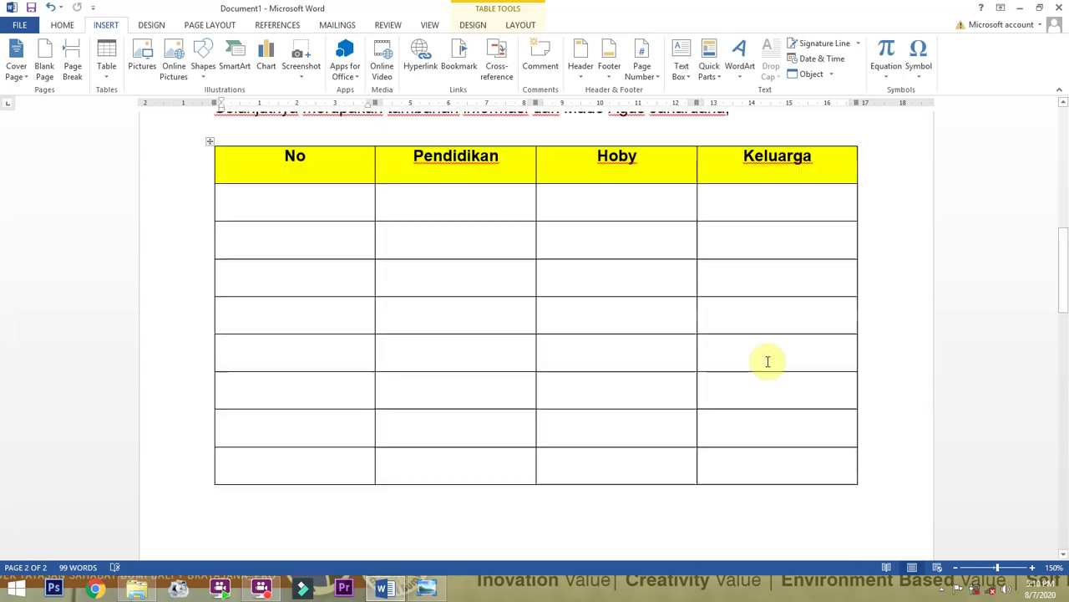
pyautogui.scroll(-1, 537, 203)
pyautogui.scroll(-5, 536, 204)
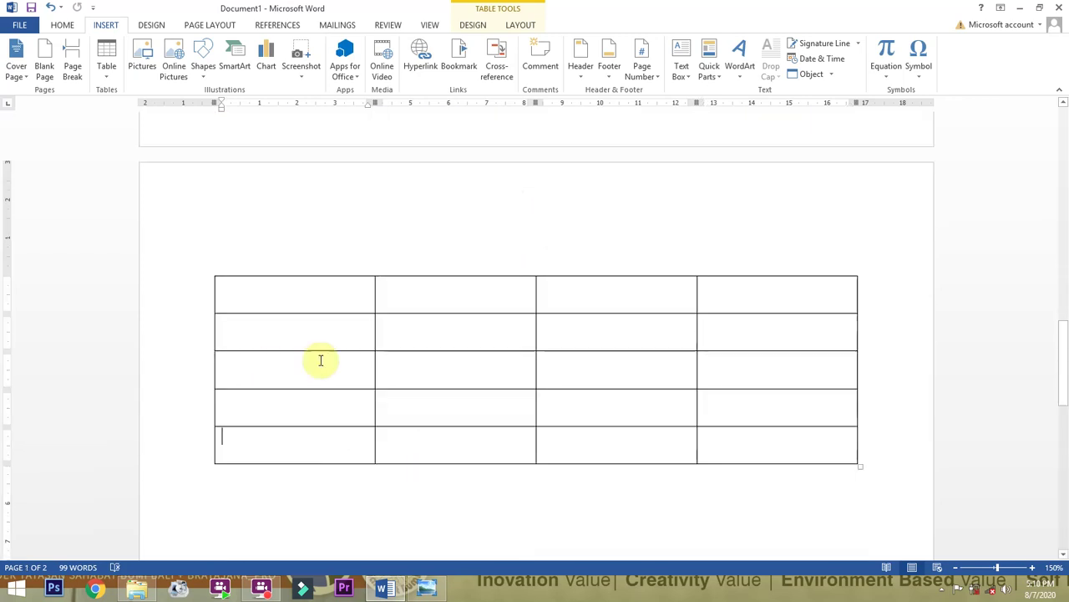
pyautogui.scroll(6, 695, 313)
pyautogui.moveTo(311, 260); pyautogui.dragTo(768, 257)
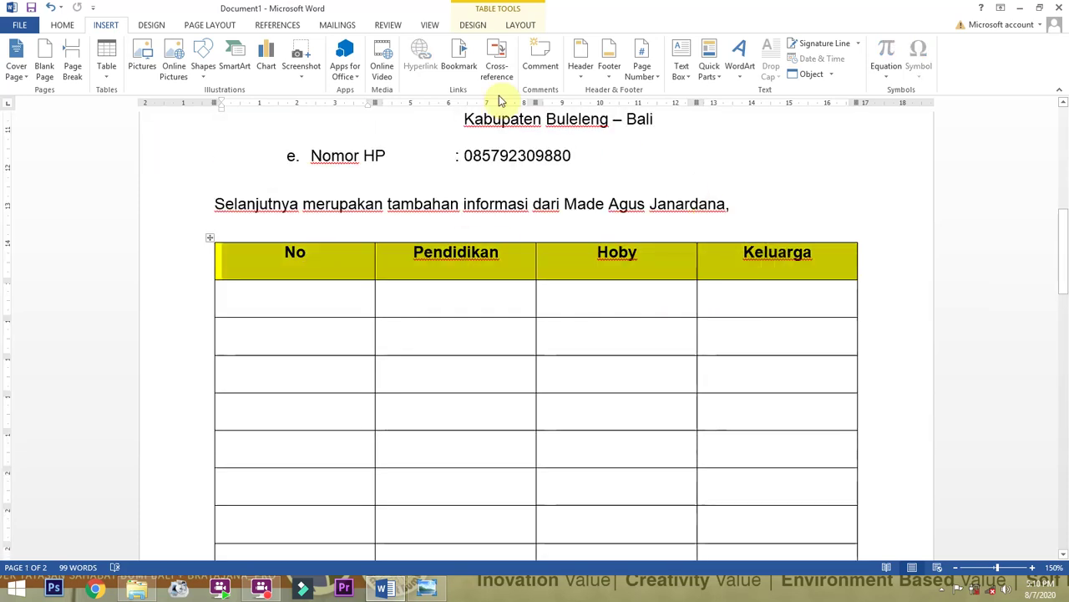
# Look through the Review, View, Page Layout, References and Mailings tabs before reaching Table Layout.
pyautogui.click(393, 24)
pyautogui.click(421, 26)
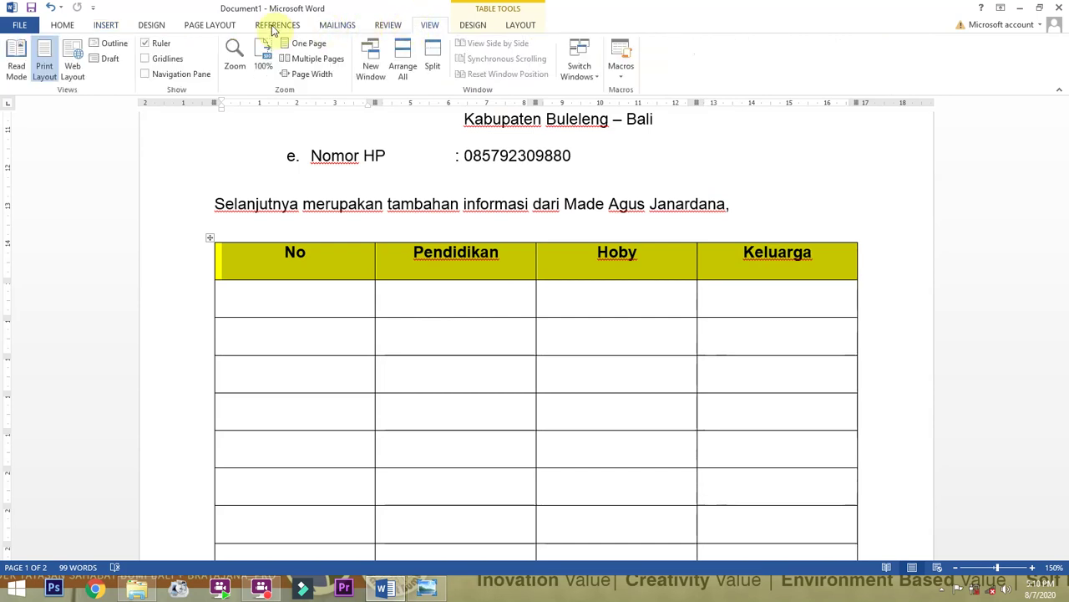
pyautogui.click(216, 25)
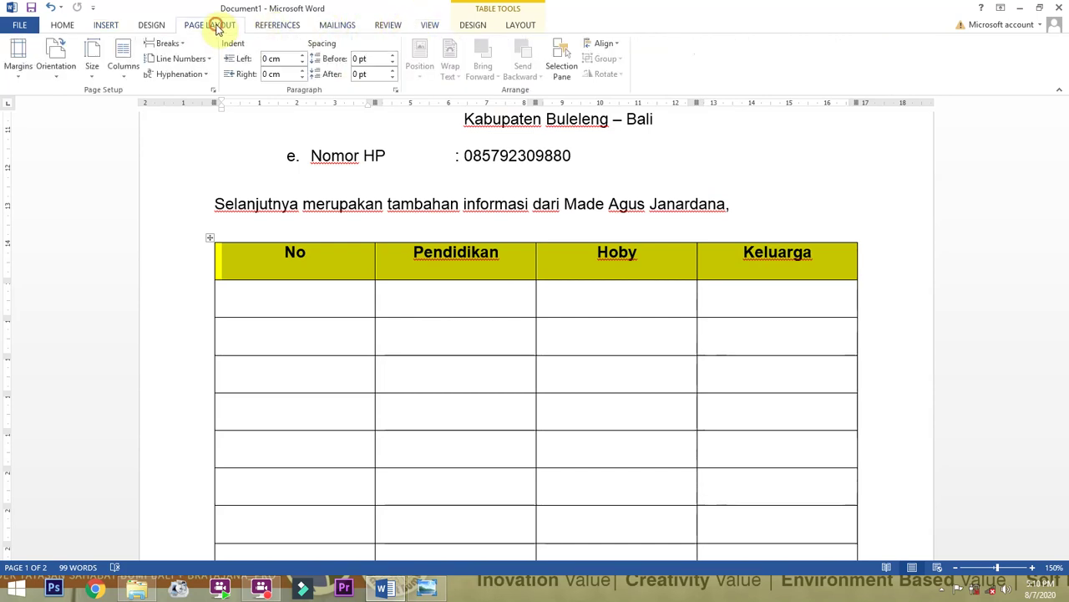
pyautogui.click(280, 25)
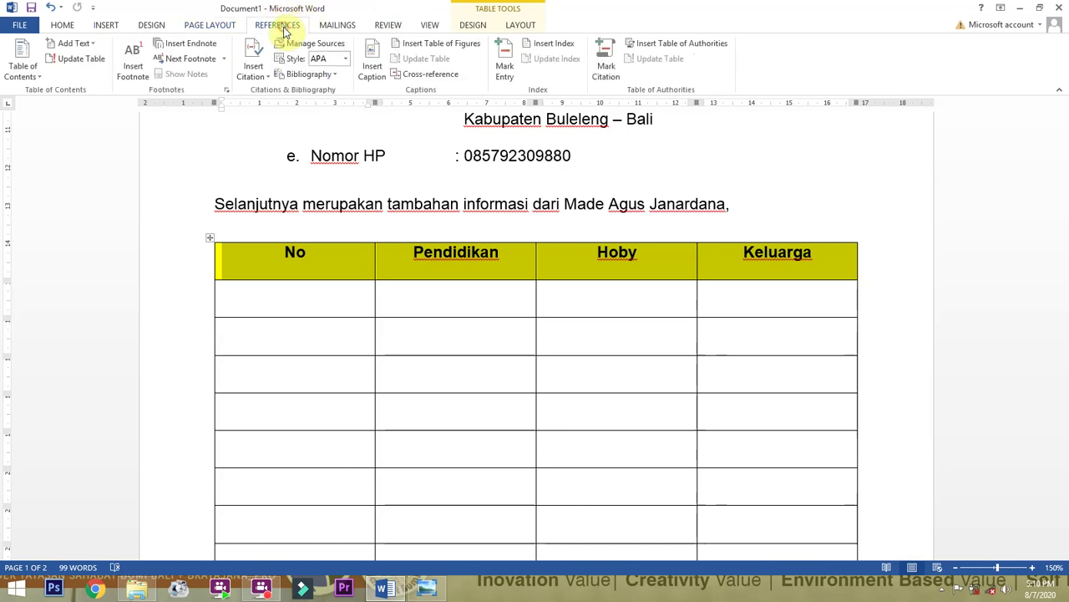
pyautogui.click(325, 27)
pyautogui.click(400, 25)
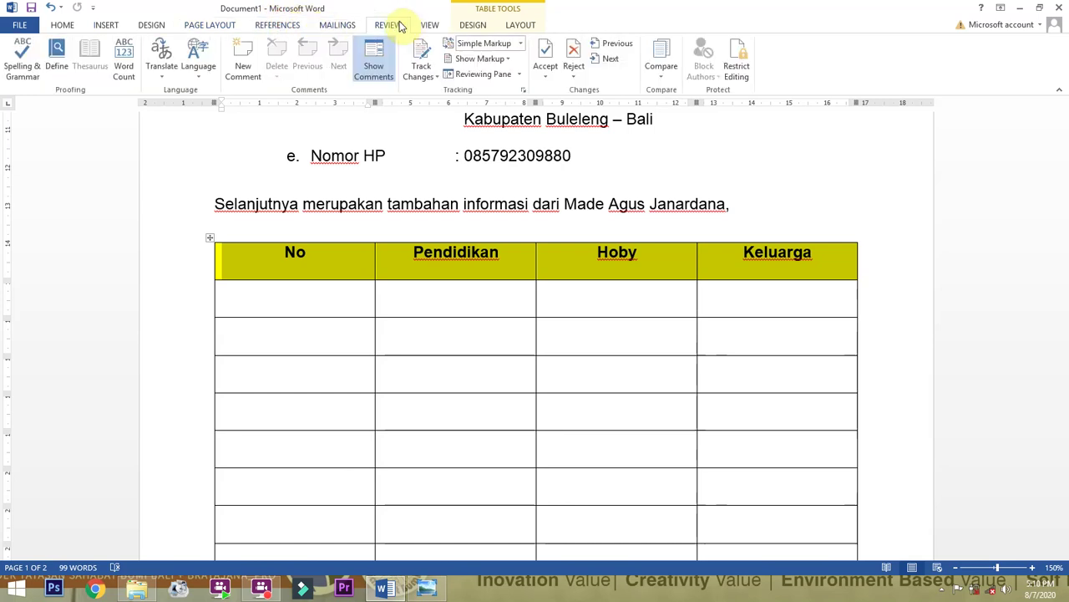
pyautogui.click(515, 24)
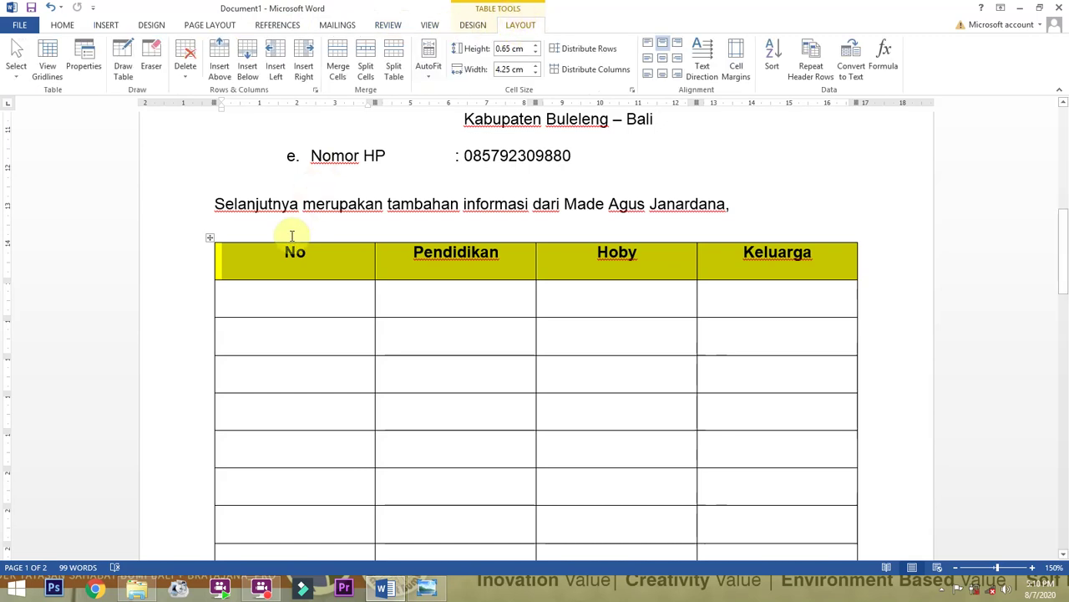
# Set the yellow header row to repeat at the top of the table on page 2.
pyautogui.moveTo(275, 253); pyautogui.dragTo(733, 247)
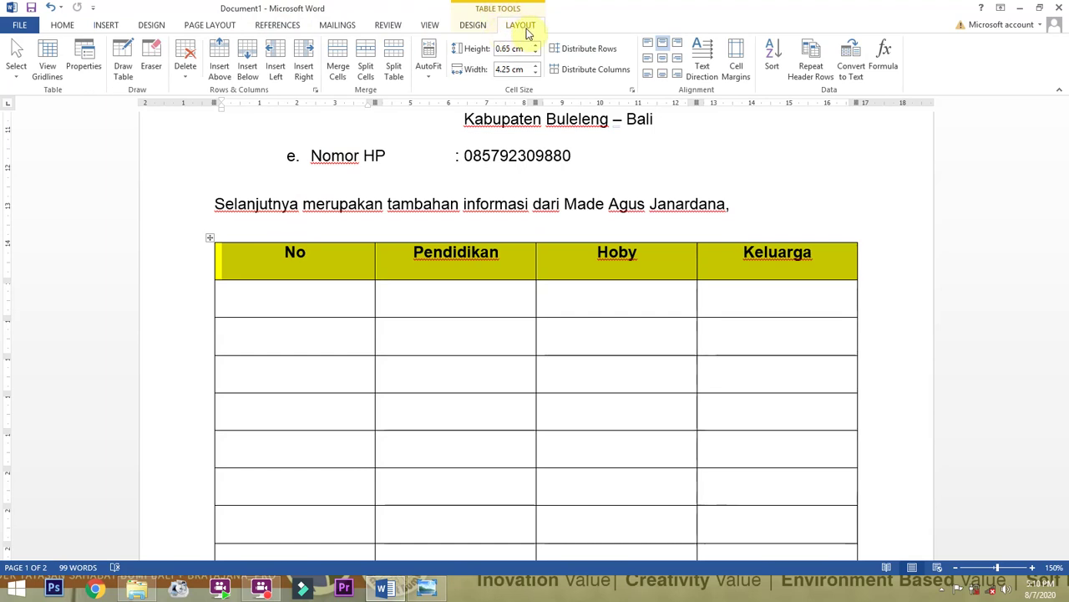
pyautogui.click(821, 73)
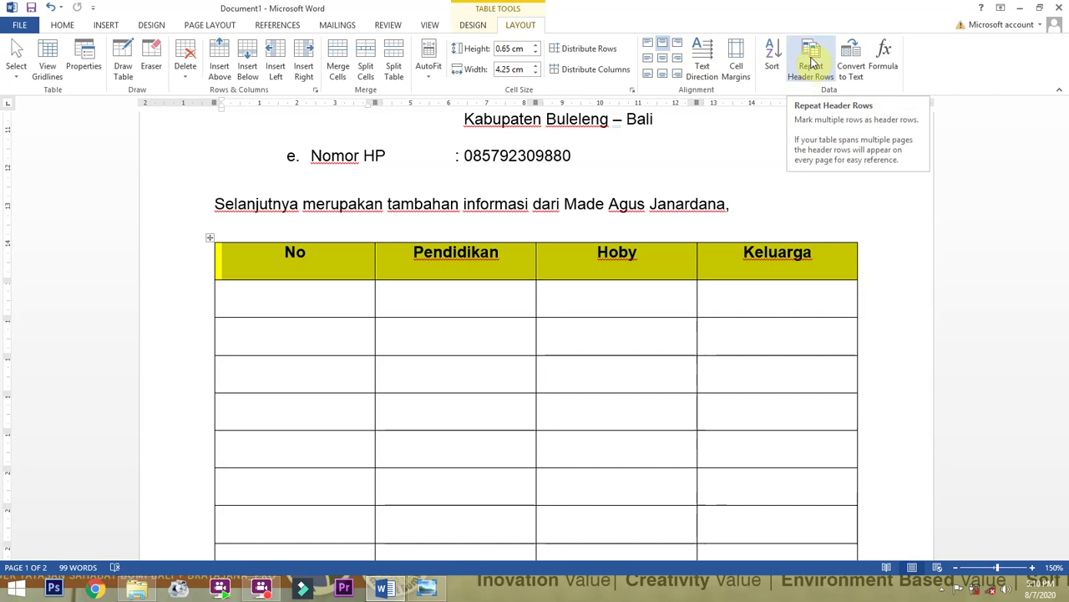
pyautogui.click(809, 66)
pyautogui.scroll(-8, 678, 354)
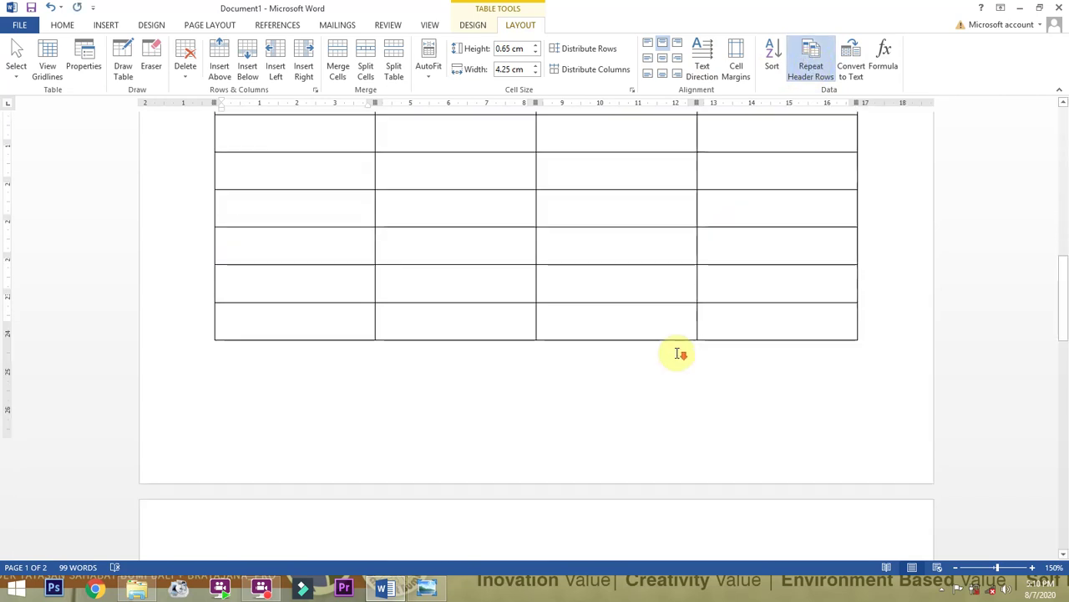
pyautogui.scroll(-3, 489, 432)
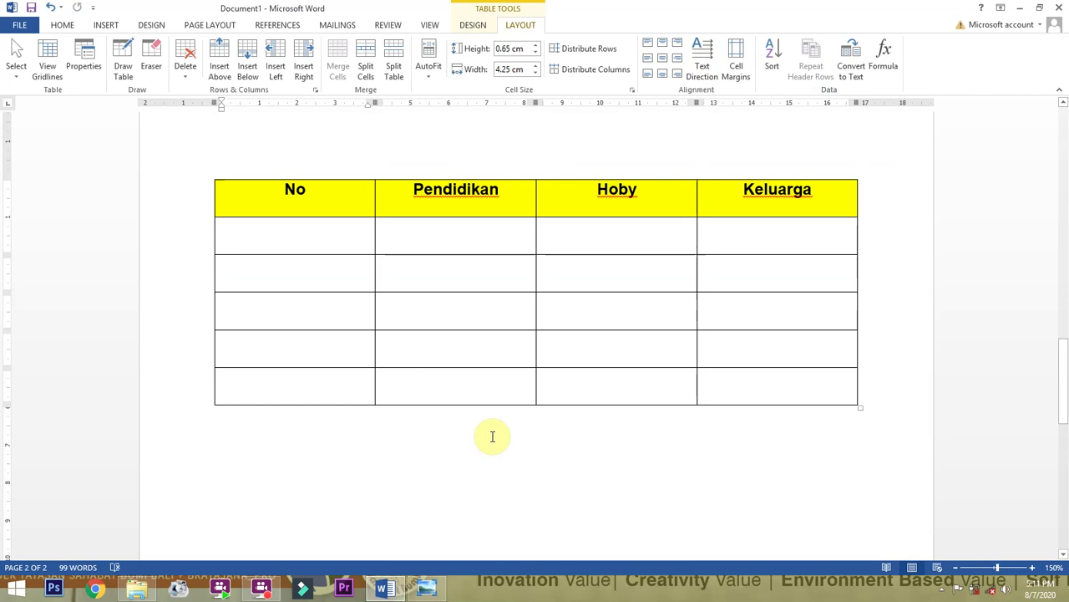
pyautogui.scroll(11, 493, 434)
pyautogui.scroll(-8, 494, 434)
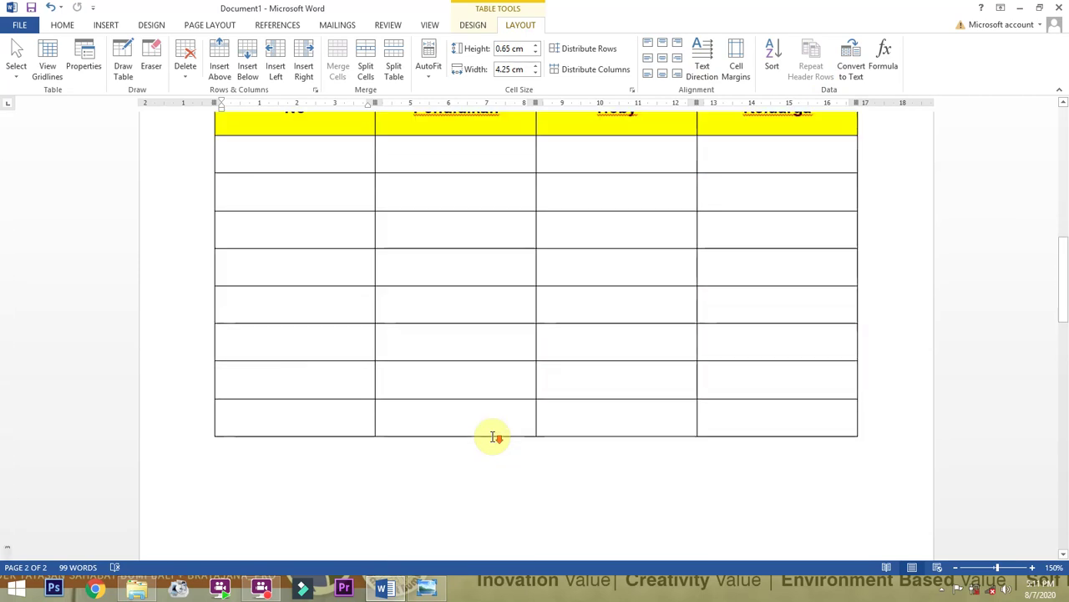
pyautogui.scroll(-3, 409, 422)
# Add an empty line below the table and start inserting a picture from a file.
pyautogui.click(259, 344)
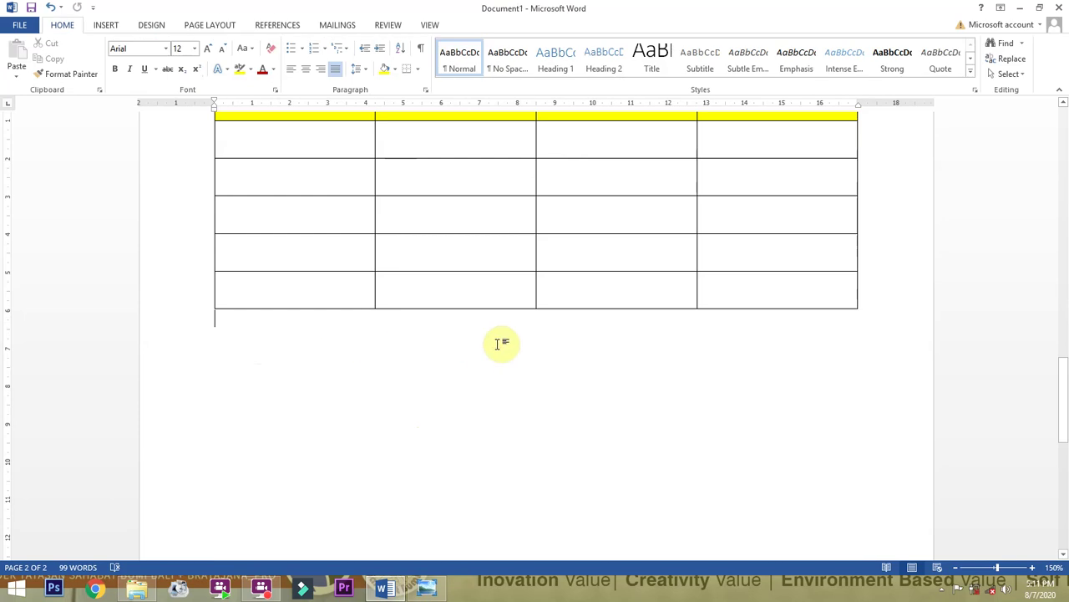
pyautogui.press('Return')
pyautogui.click(96, 26)
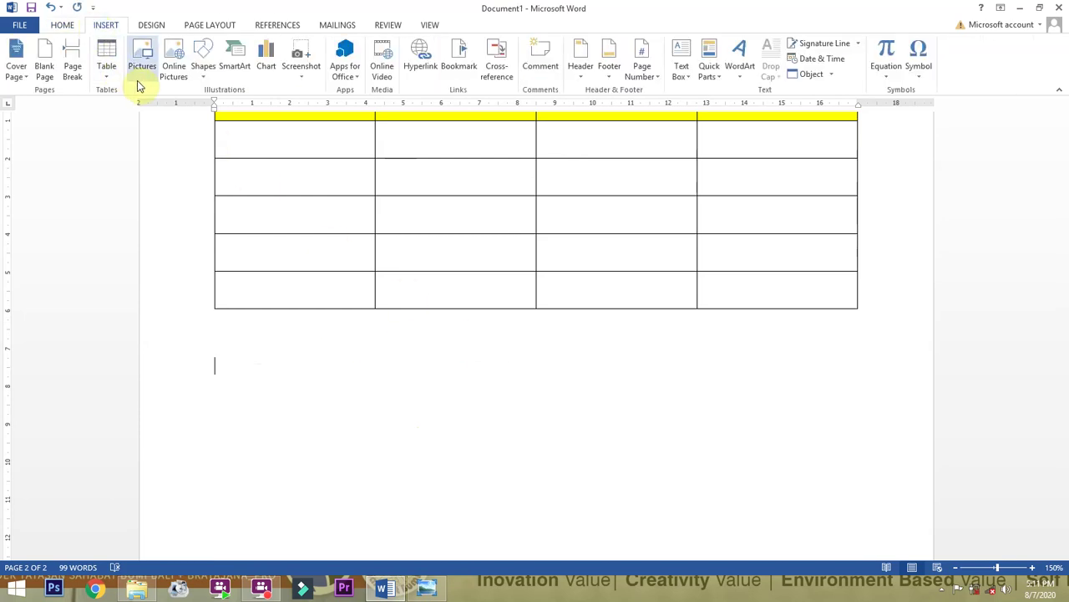
pyautogui.click(151, 59)
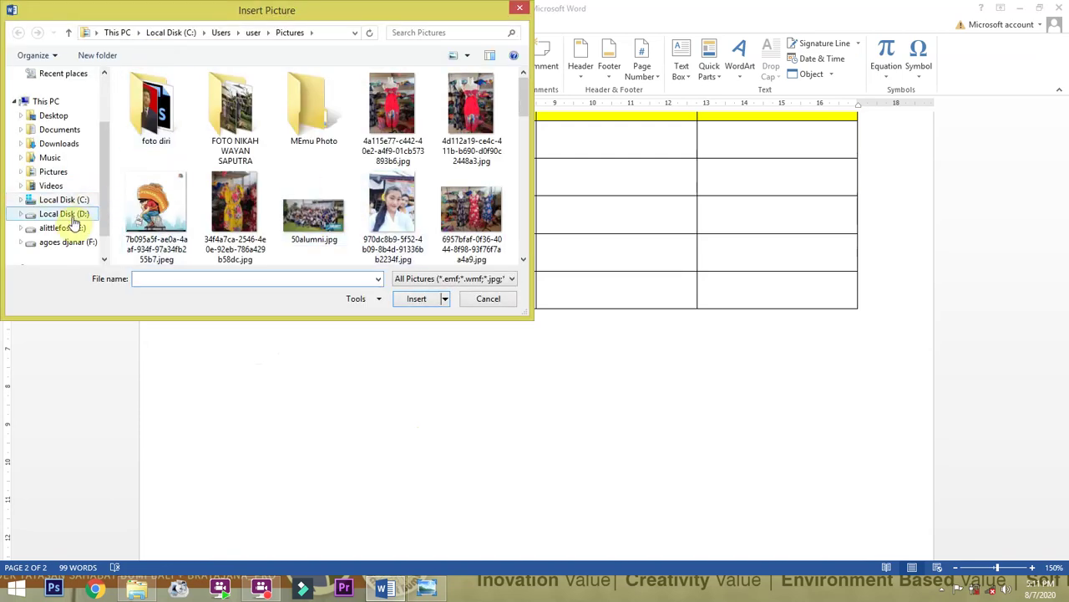
# Browse to alittlefoss (E:) > FOTO > FOTOKU and insert the 2.jpg photo.
pyautogui.click(71, 228)
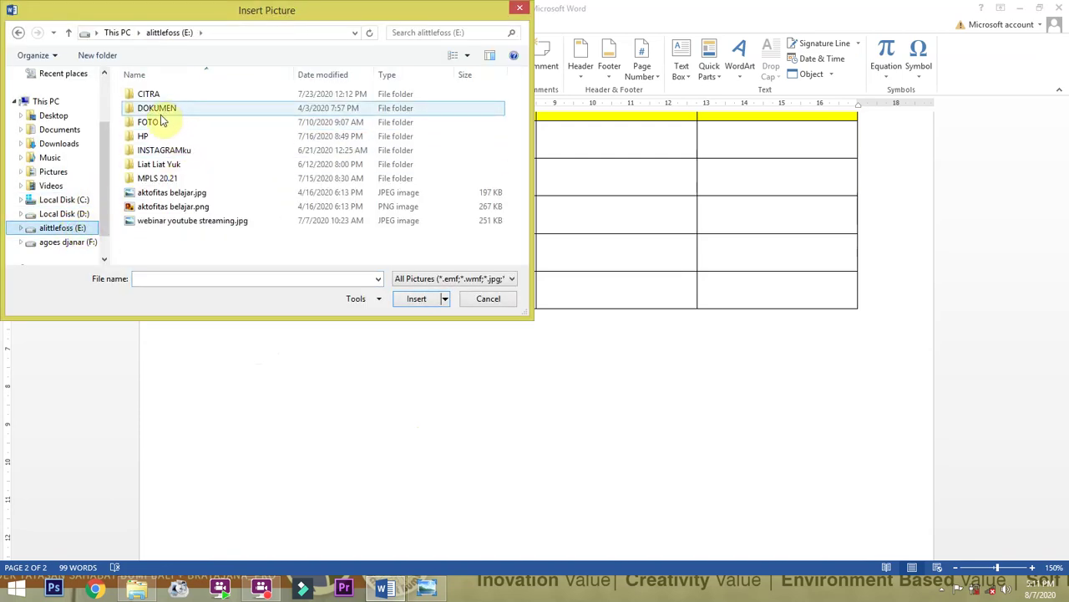
pyautogui.doubleClick(155, 123)
pyautogui.click(163, 221)
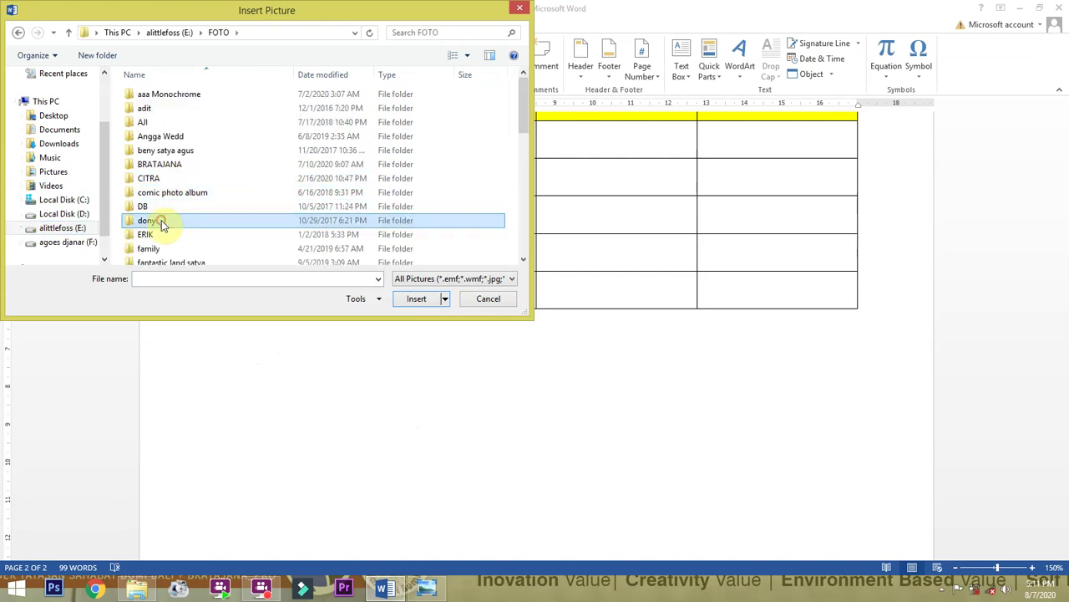
pyautogui.press('m')
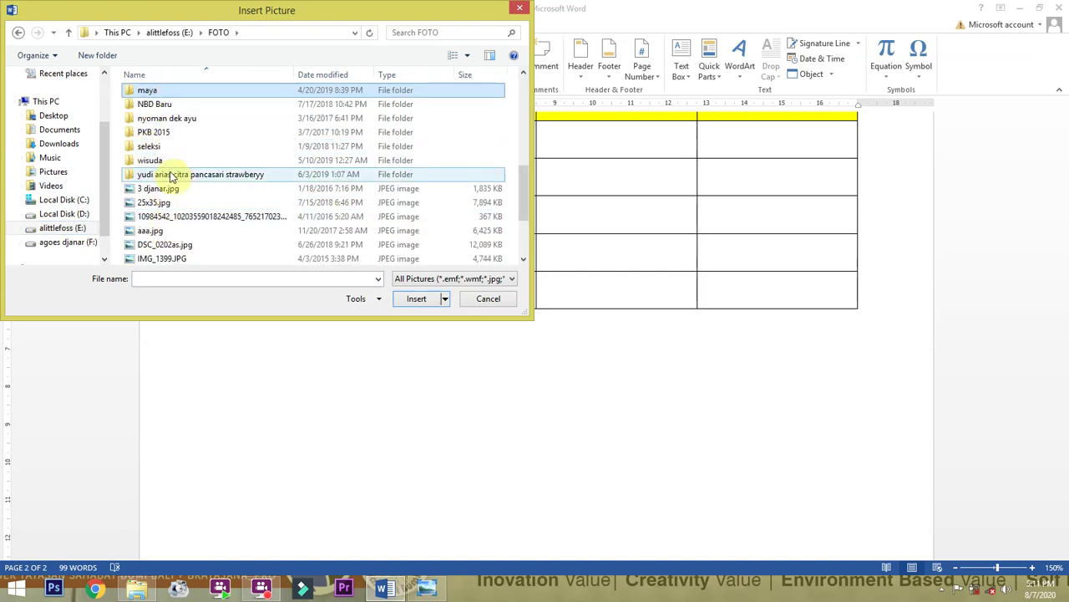
pyautogui.scroll(2, 167, 162)
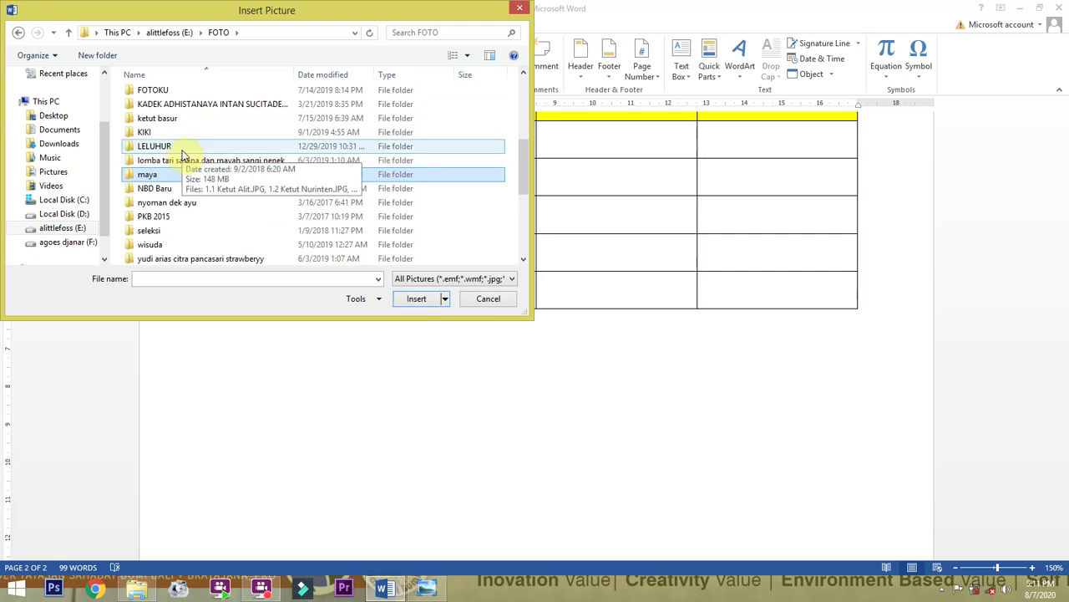
pyautogui.doubleClick(155, 91)
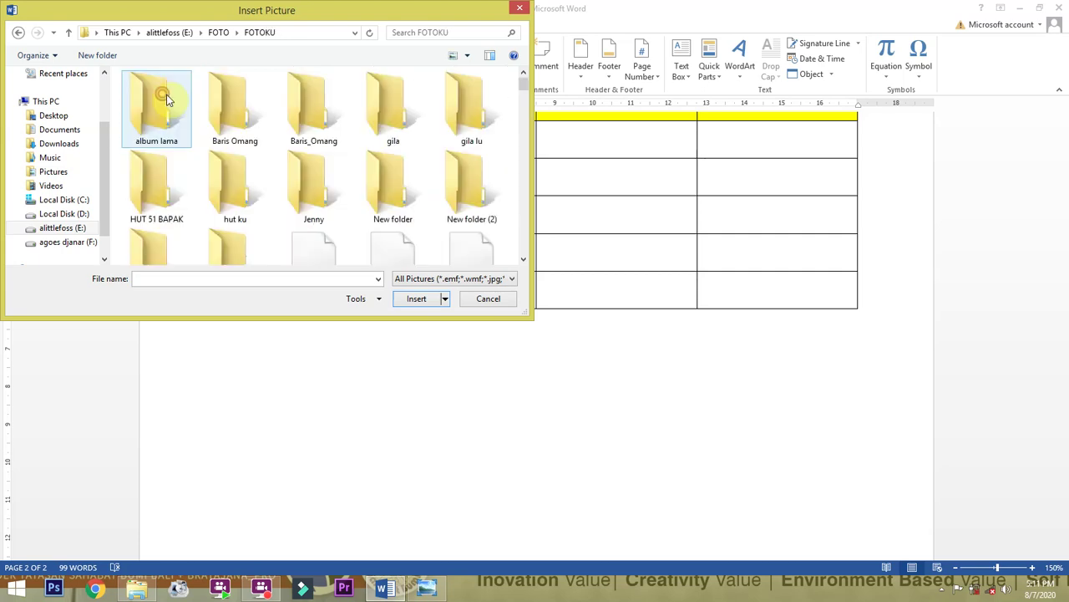
pyautogui.scroll(-3, 284, 213)
pyautogui.scroll(-10, 287, 218)
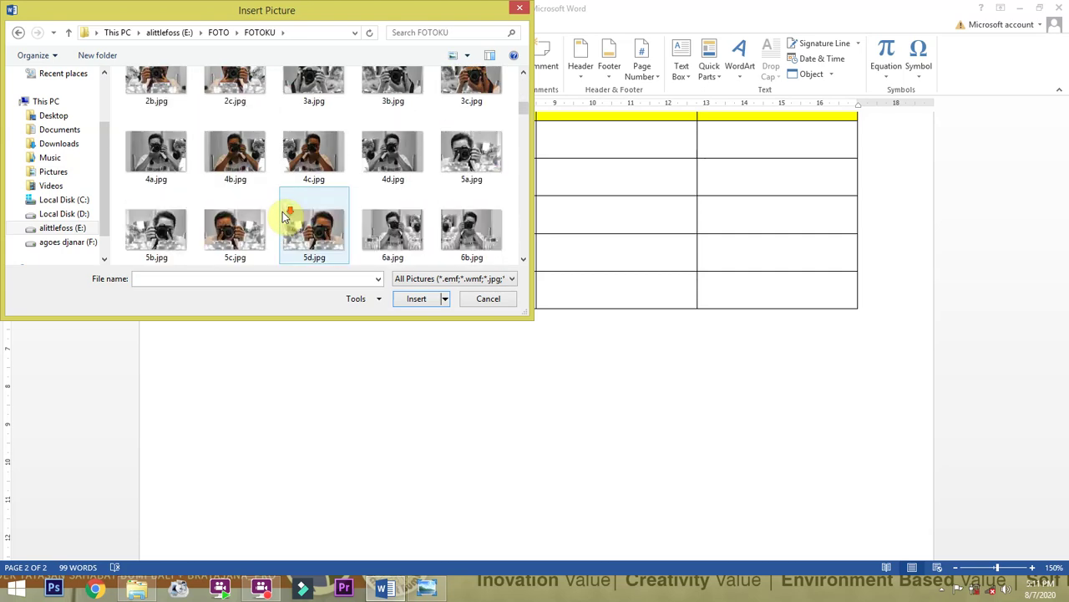
pyautogui.scroll(-8, 293, 218)
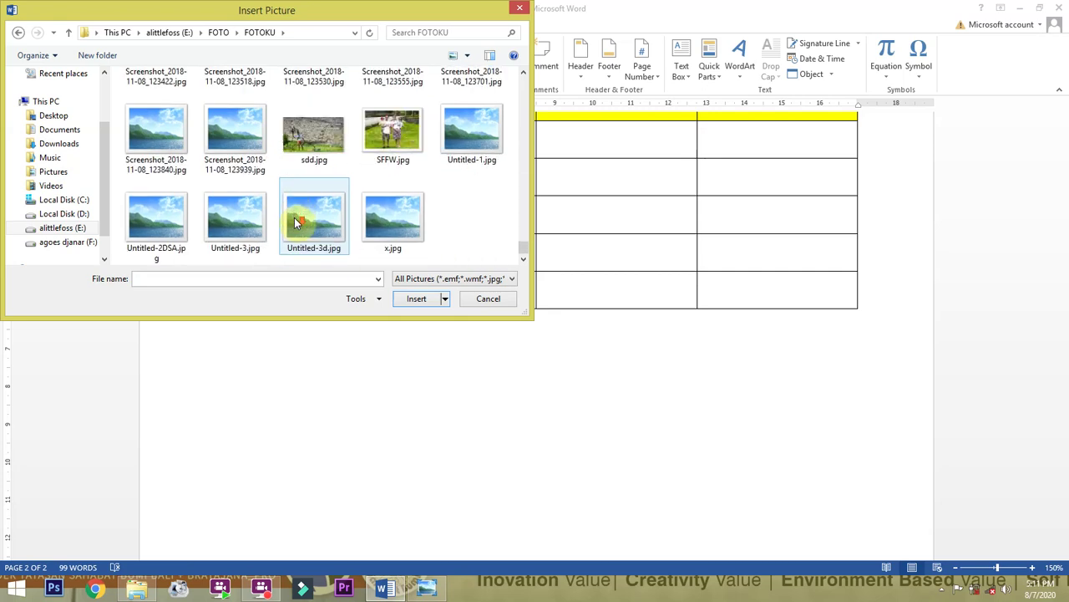
pyautogui.scroll(10, 294, 217)
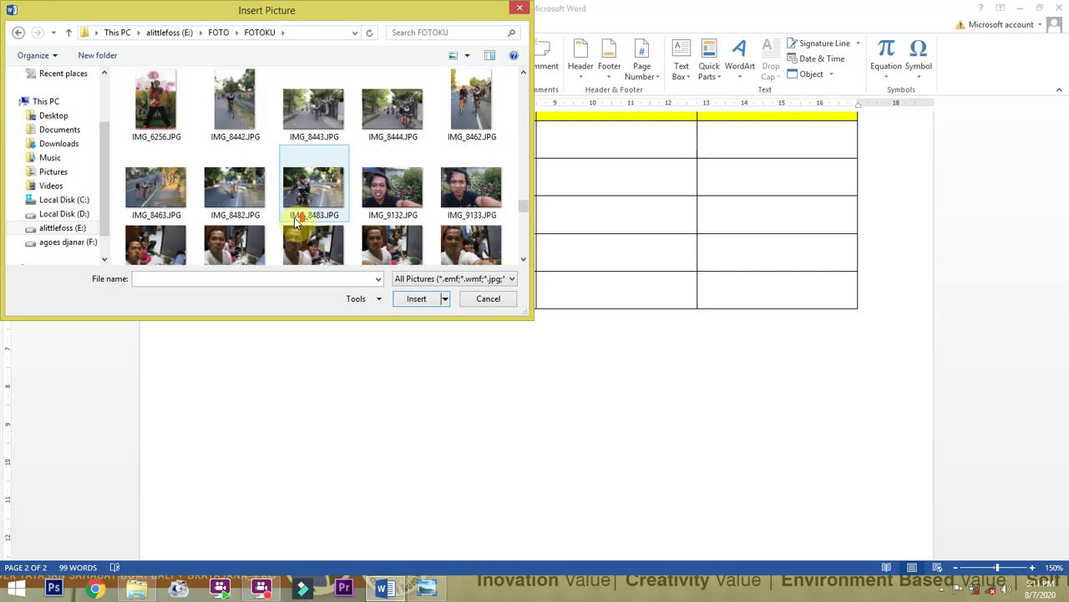
pyautogui.scroll(10, 294, 217)
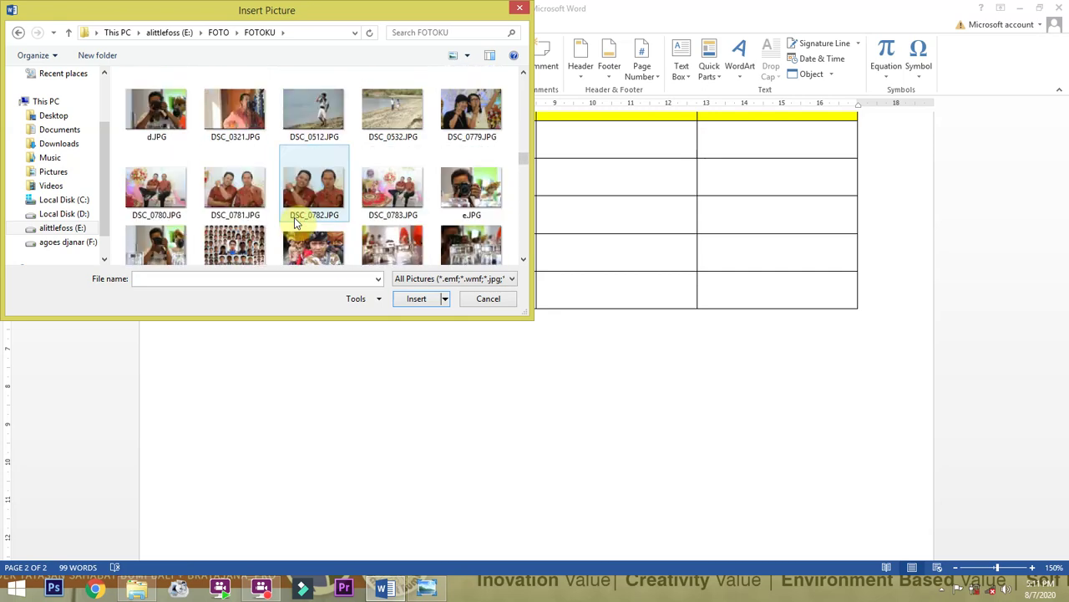
pyautogui.scroll(6, 294, 221)
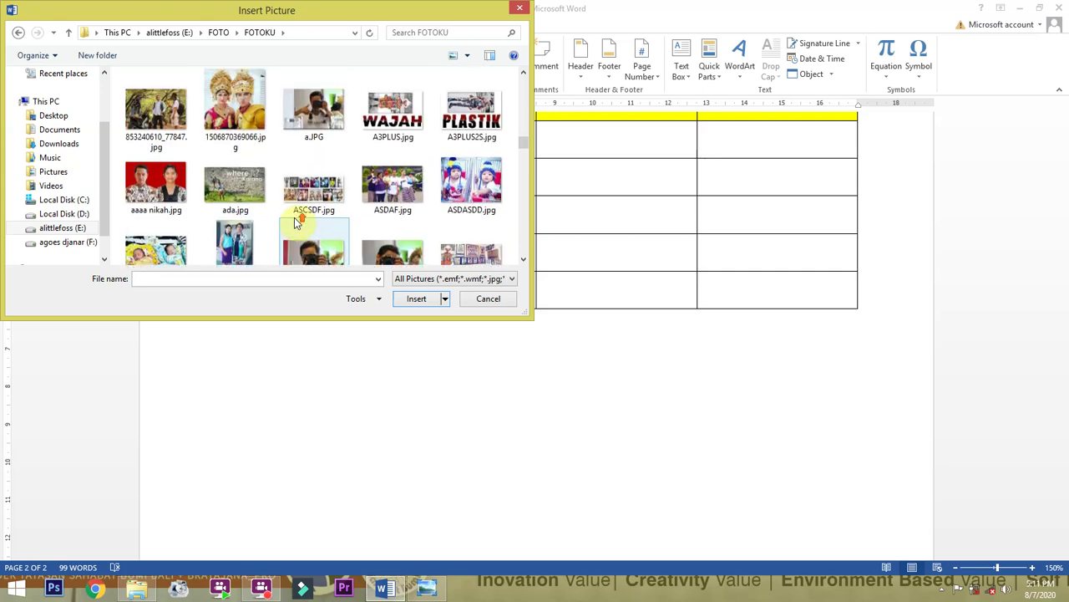
pyautogui.scroll(6, 294, 221)
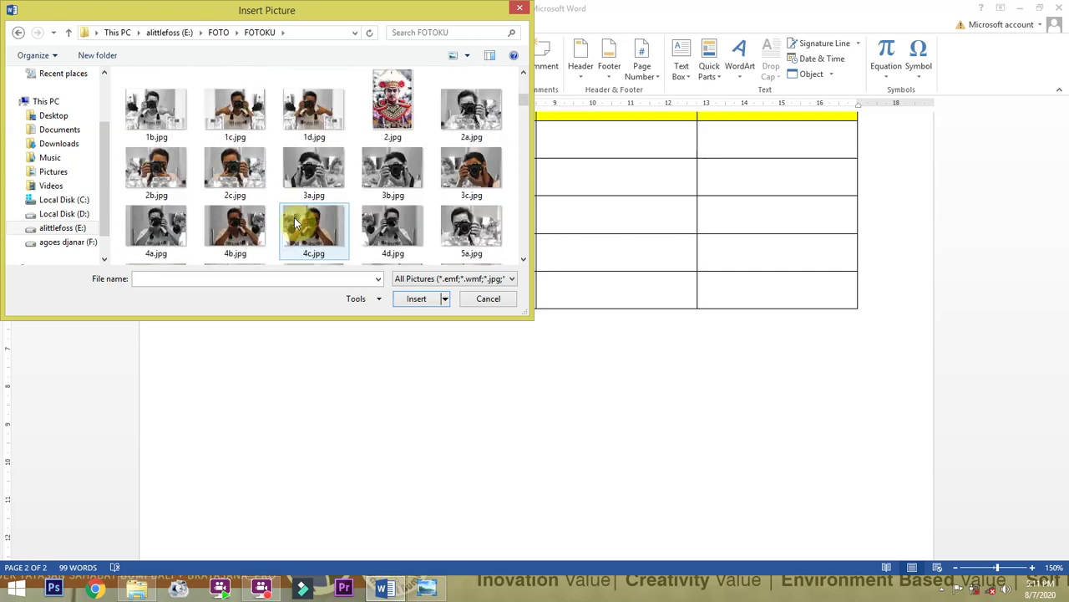
pyautogui.scroll(3, 294, 221)
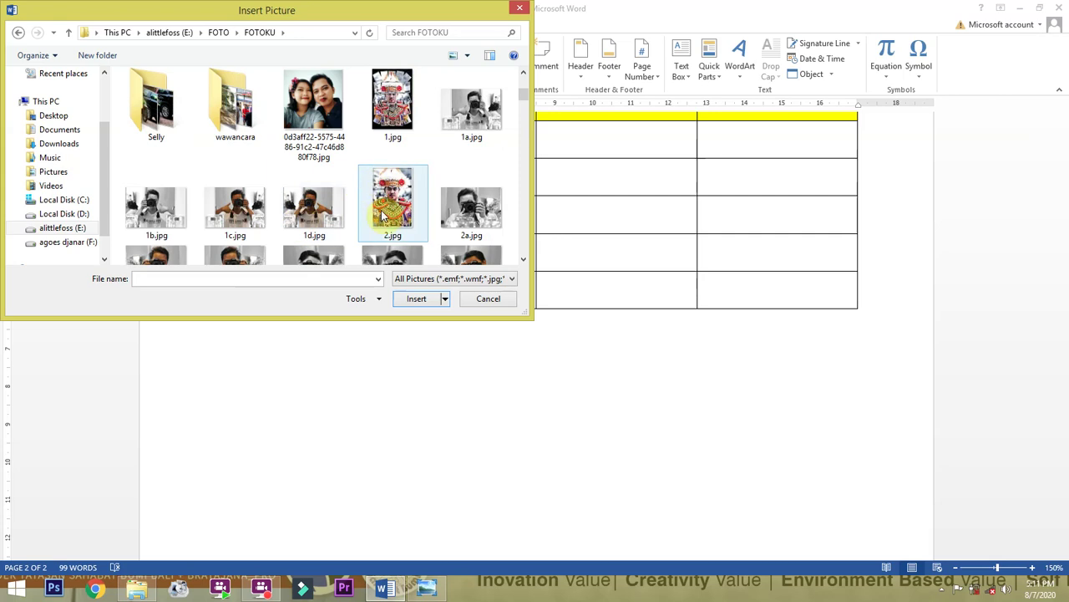
pyautogui.doubleClick(385, 202)
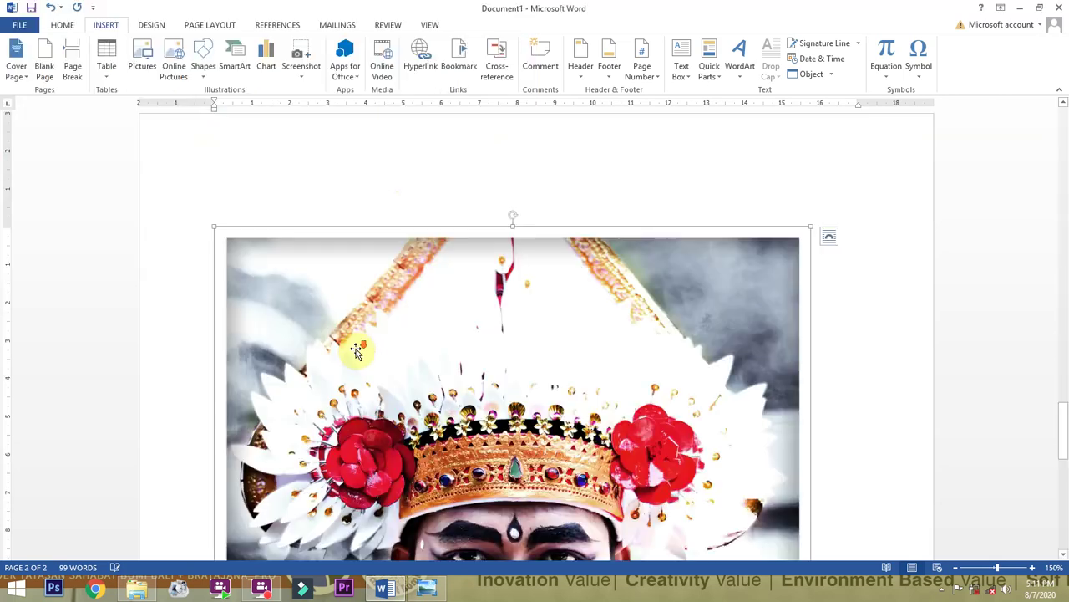
# Shrink the 2.jpg photo below the table to about 9.7 by 6.4 cm.
pyautogui.scroll(-3, 418, 334)
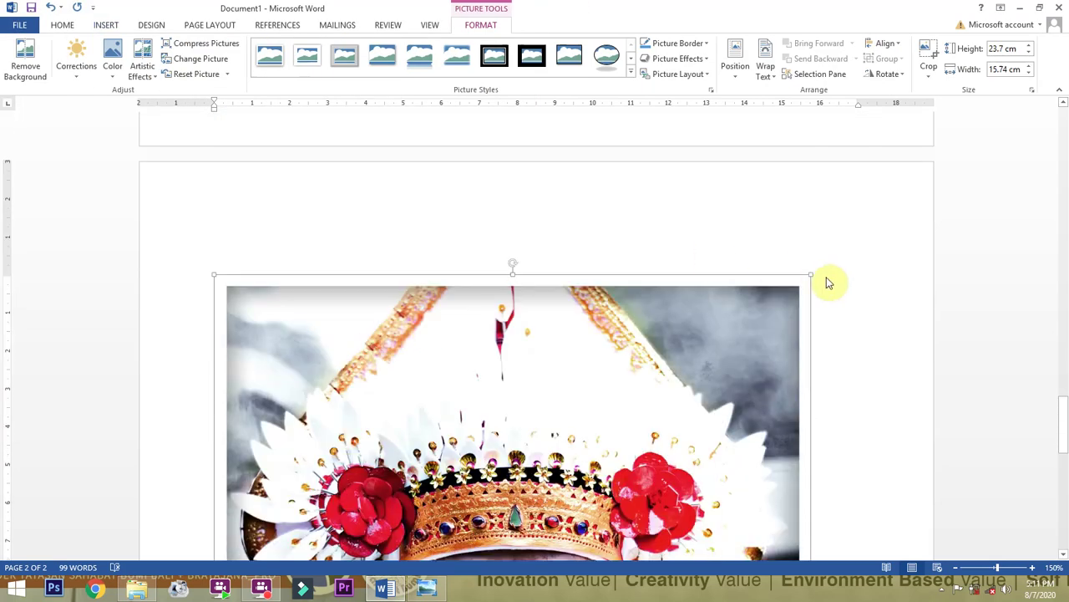
pyautogui.moveTo(810, 274); pyautogui.dragTo(601, 423)
pyautogui.scroll(-3, 658, 265)
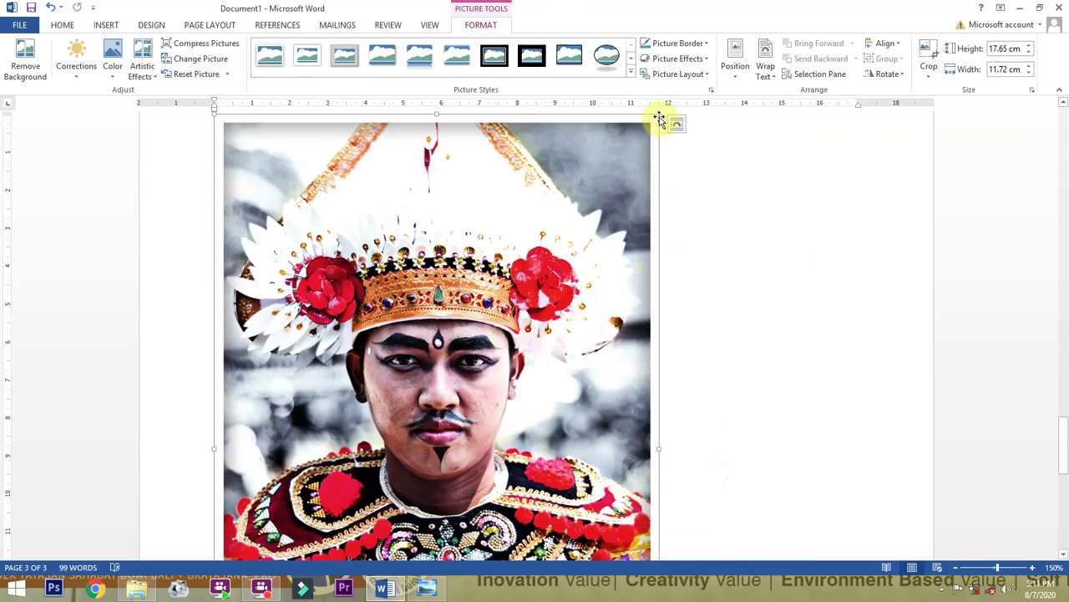
pyautogui.moveTo(660, 115); pyautogui.dragTo(426, 403)
pyautogui.scroll(3, 427, 403)
pyautogui.scroll(-6, 427, 403)
pyautogui.scroll(-1, 430, 401)
pyautogui.scroll(5, 429, 401)
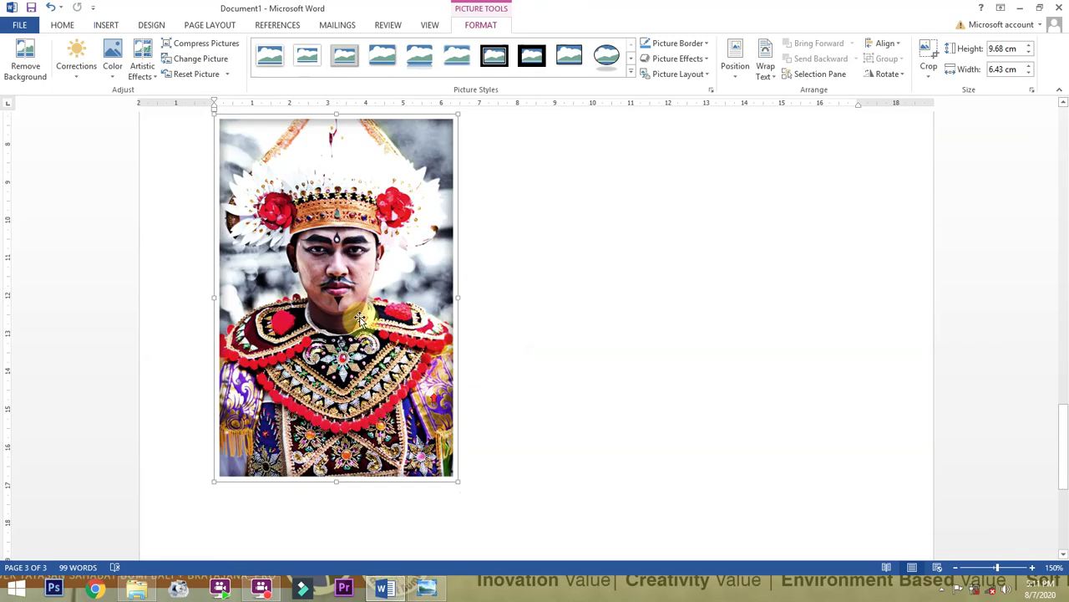
# Right-align the photo, shrink it a bit more, and leave it in its original spot.
pyautogui.click(63, 25)
pyautogui.click(306, 69)
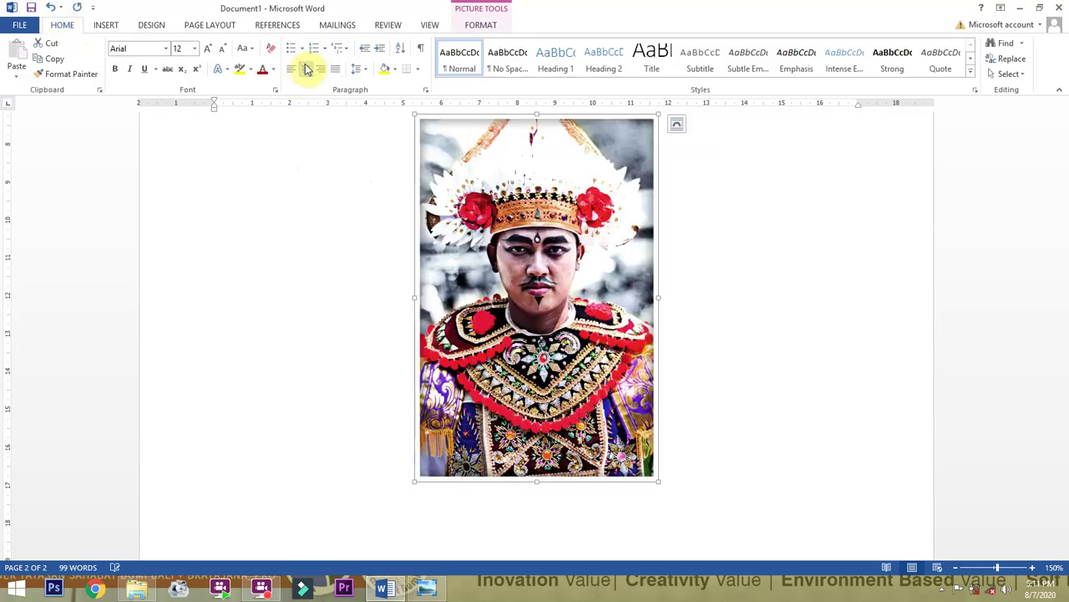
pyautogui.click(326, 71)
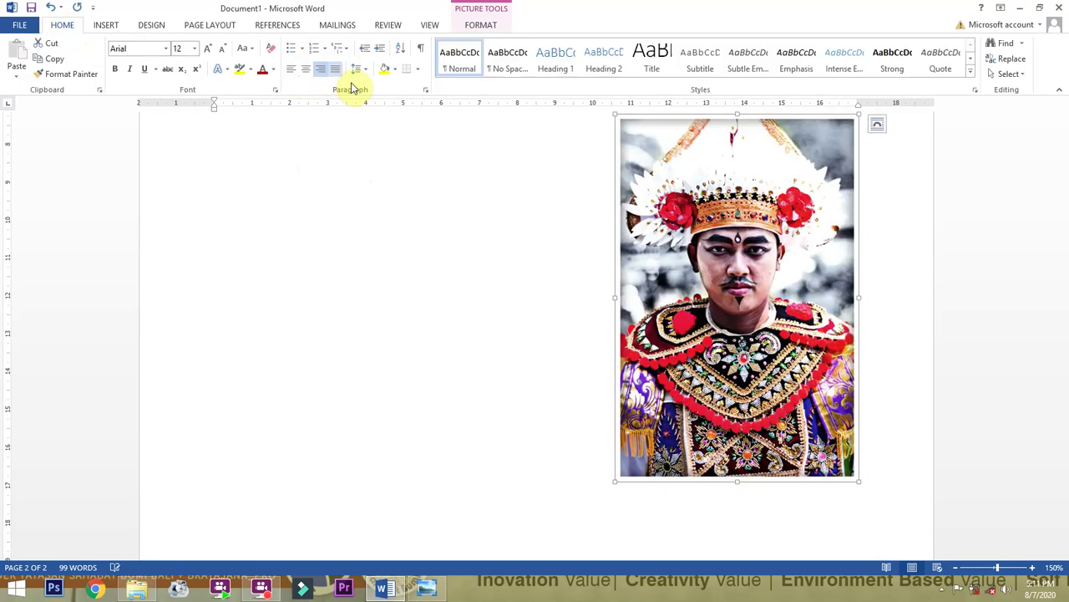
pyautogui.scroll(10, 590, 285)
pyautogui.scroll(10, 588, 289)
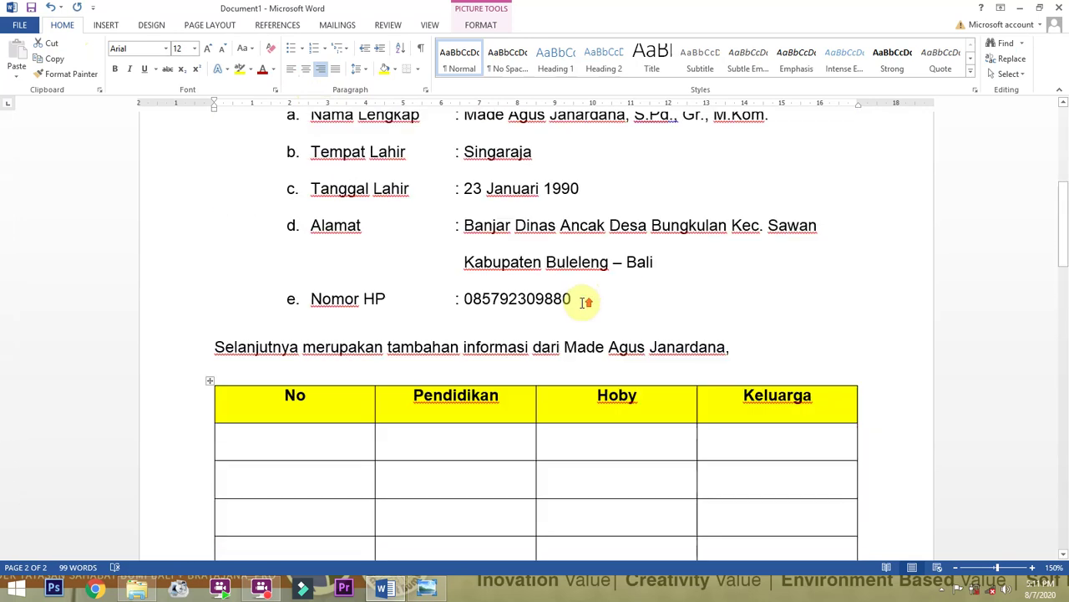
pyautogui.scroll(-20, 306, 266)
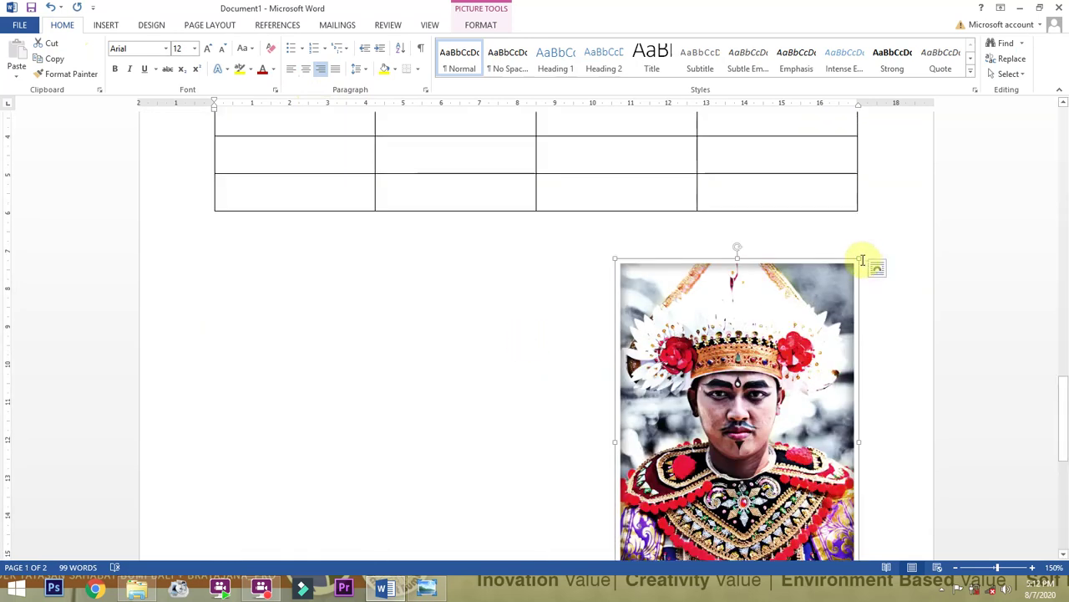
pyautogui.moveTo(860, 259); pyautogui.dragTo(677, 428)
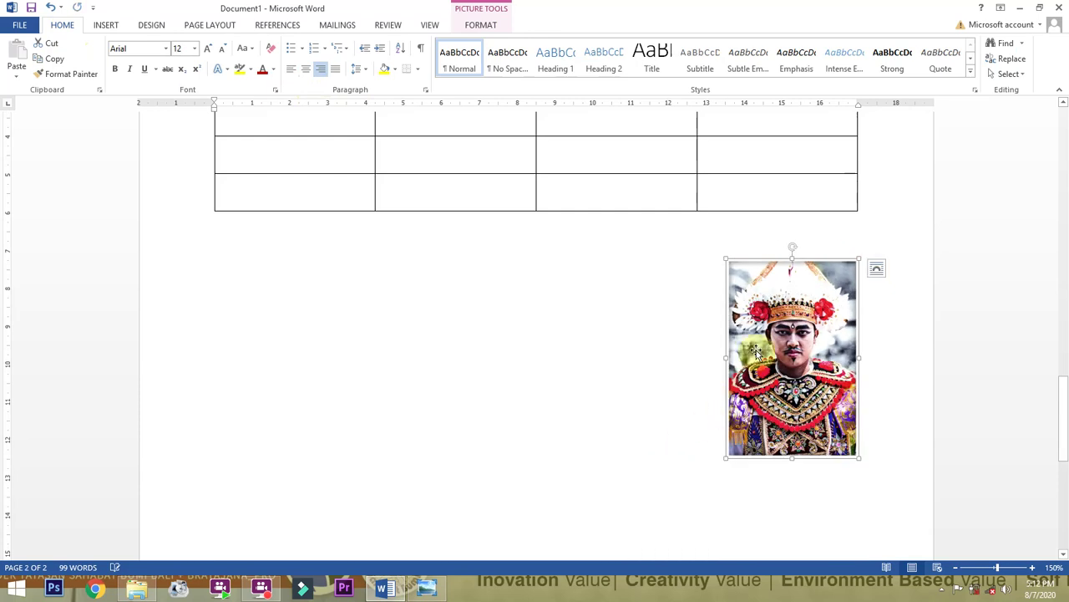
pyautogui.moveTo(780, 333); pyautogui.dragTo(477, 28)
pyautogui.moveTo(411, 2); pyautogui.dragTo(782, 321)
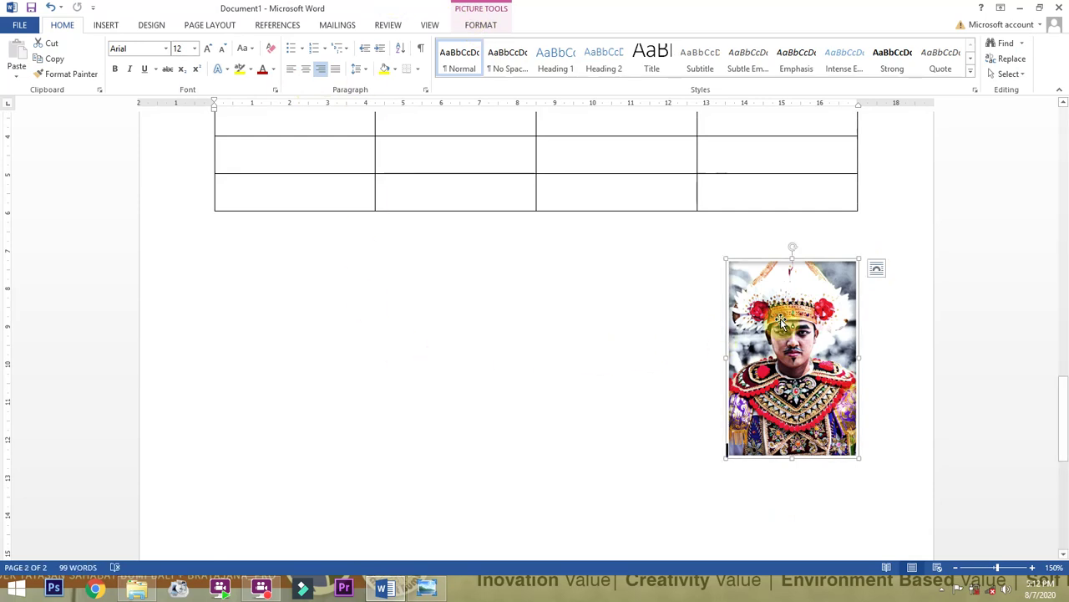
# Cut the photo from page 2 and paste it before 'Made' in the intro's first line.
pyautogui.rightClick(782, 323)
pyautogui.click(815, 329)
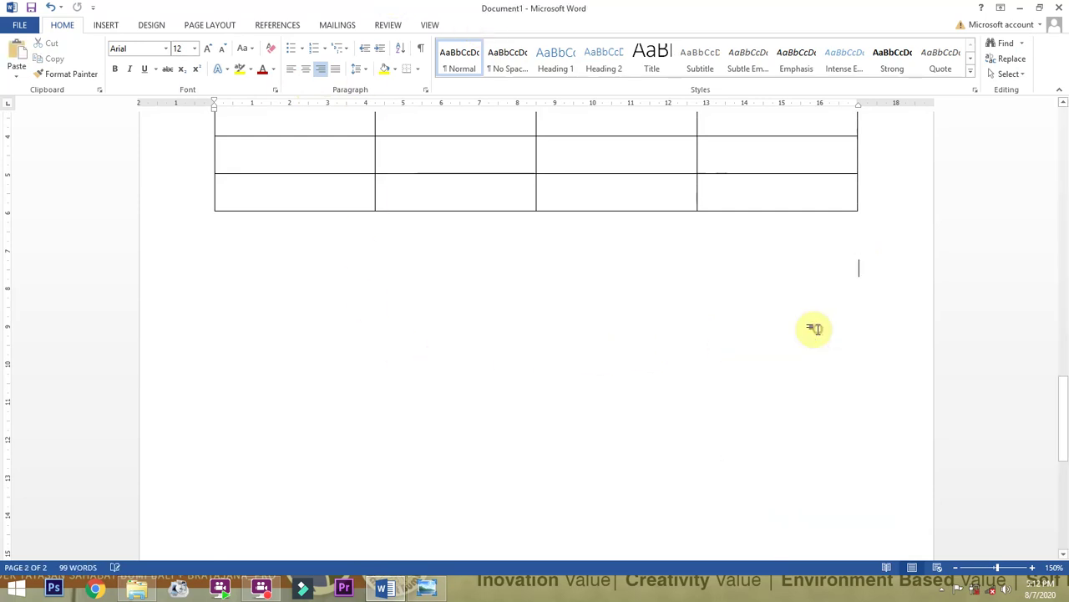
pyautogui.scroll(5, 553, 365)
pyautogui.scroll(-2, 554, 365)
pyautogui.scroll(10, 554, 365)
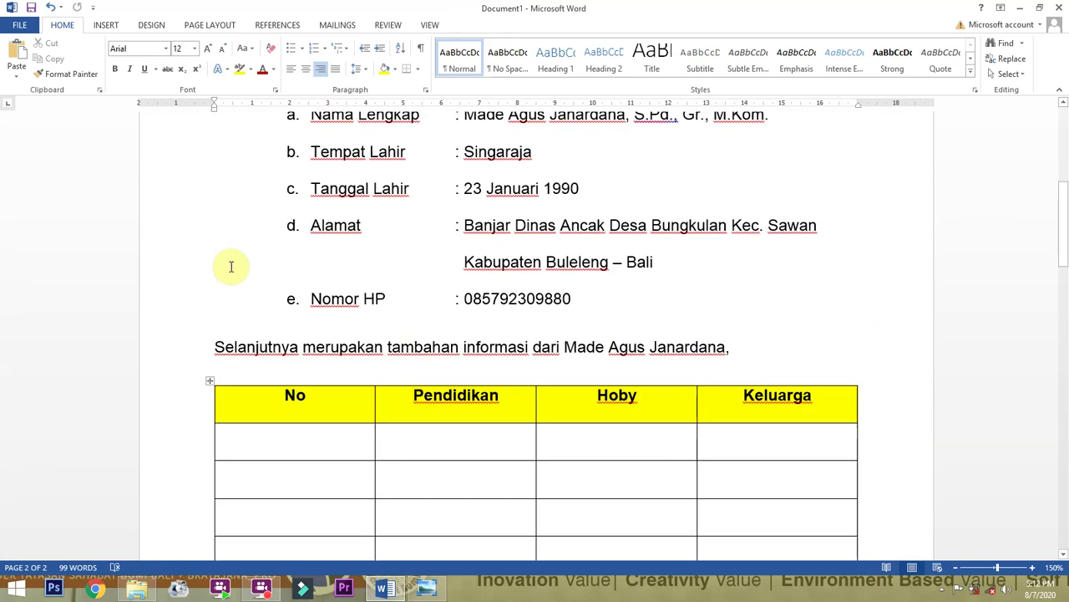
pyautogui.click(252, 197)
pyautogui.rightClick(252, 197)
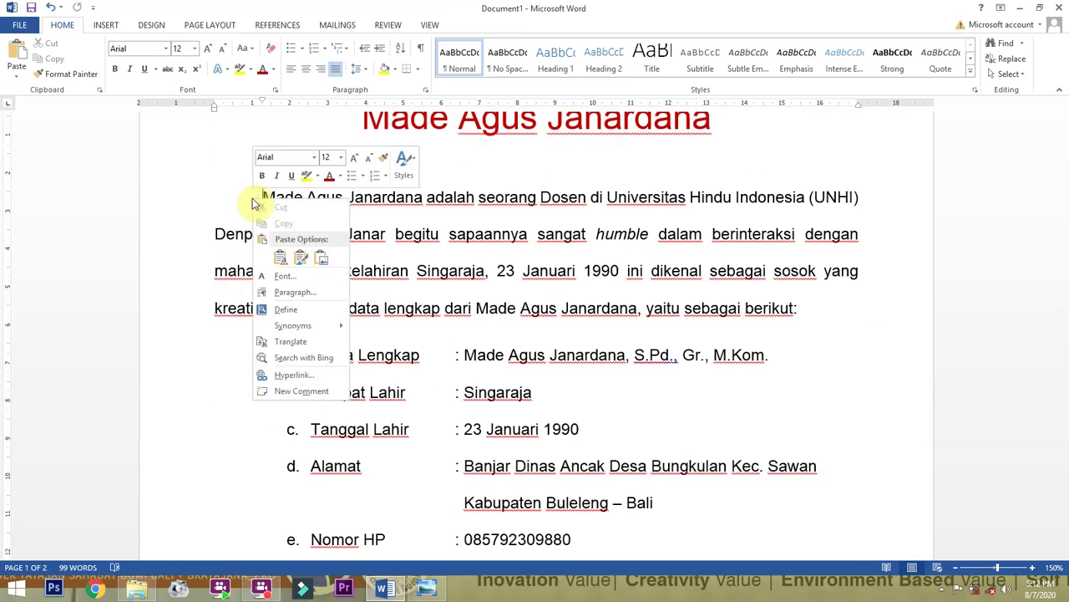
pyautogui.click(280, 259)
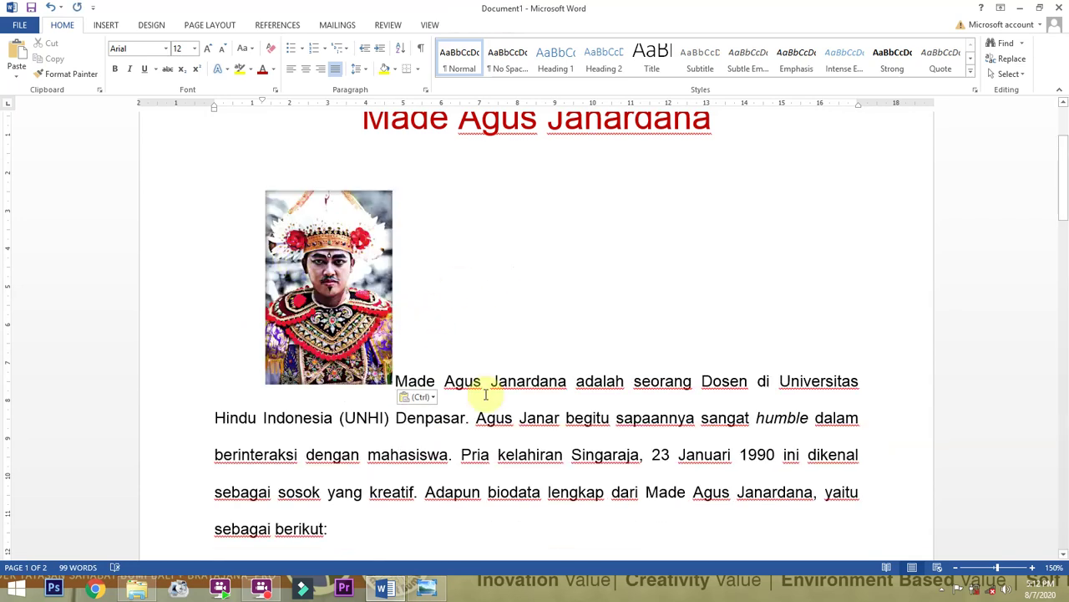
pyautogui.moveTo(311, 294); pyautogui.dragTo(297, 424)
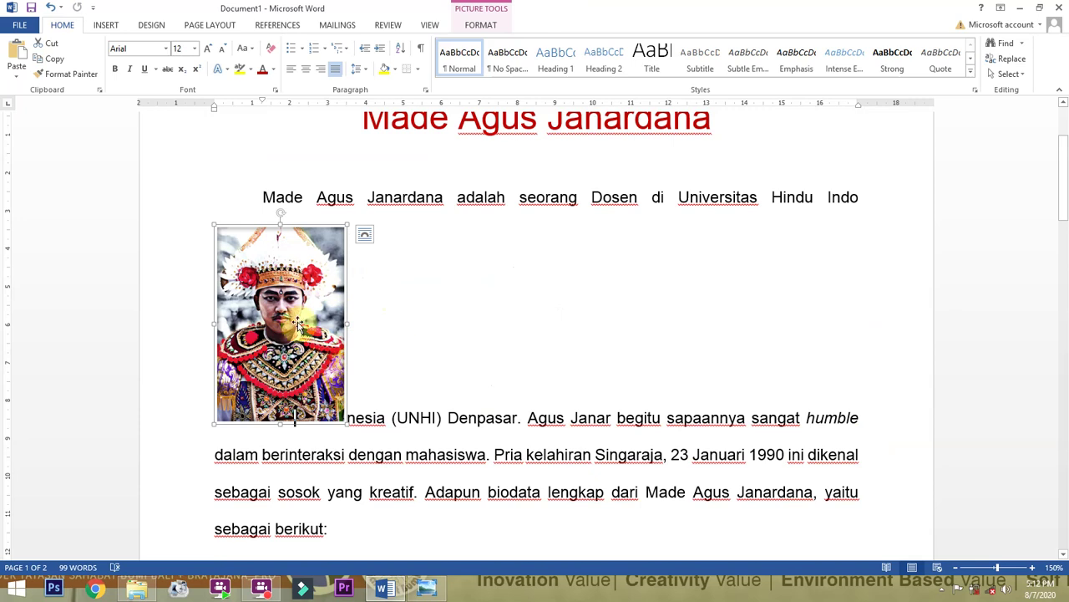
# Give the photo a top-left wrapped position with Tight text wrapping beside the intro.
pyautogui.doubleClick(292, 261)
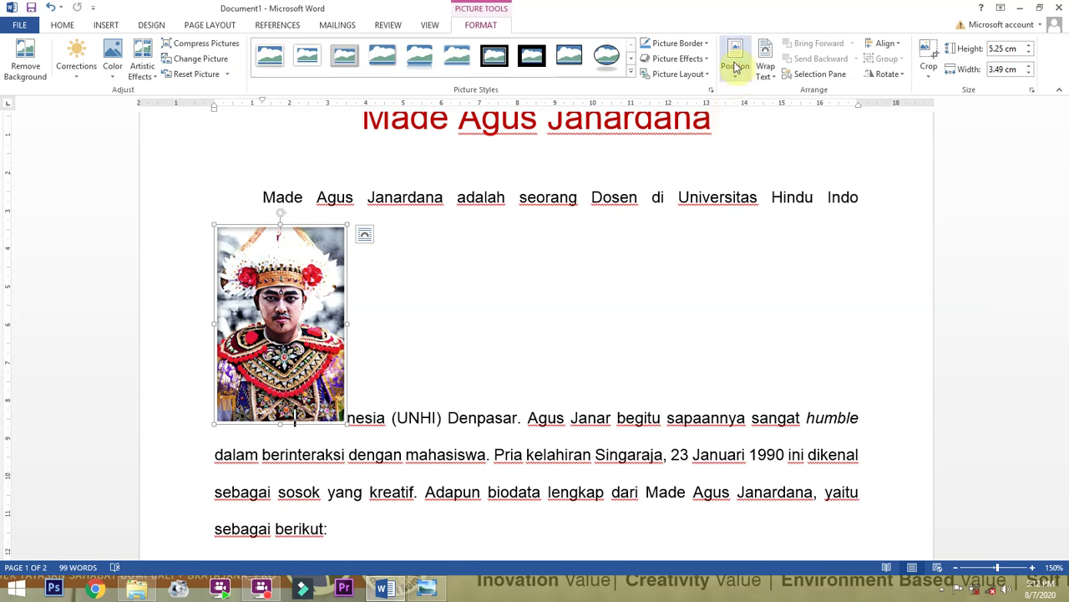
pyautogui.click(735, 67)
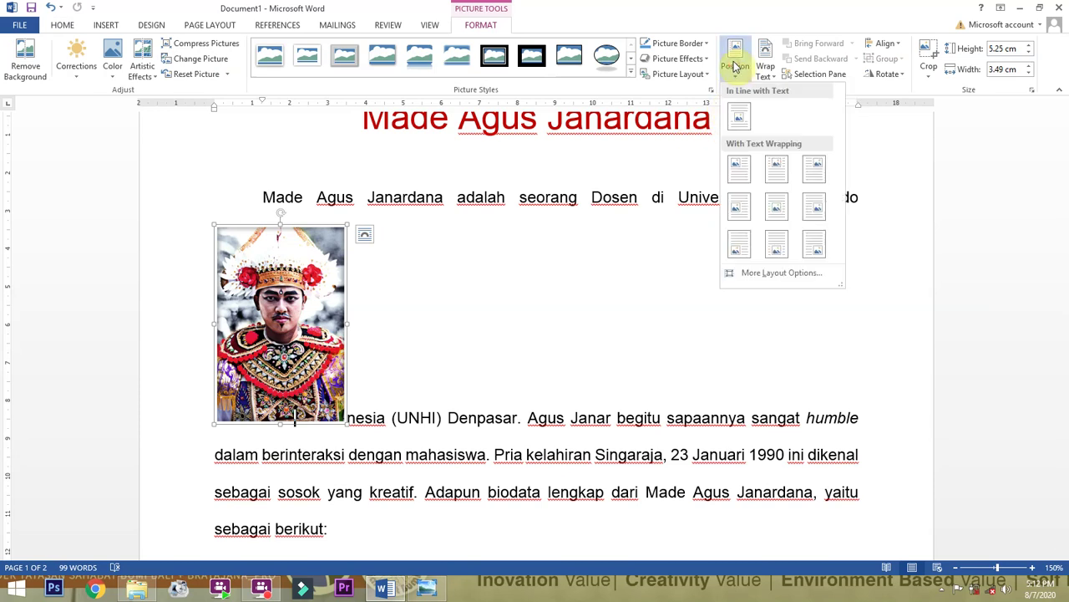
pyautogui.click(739, 168)
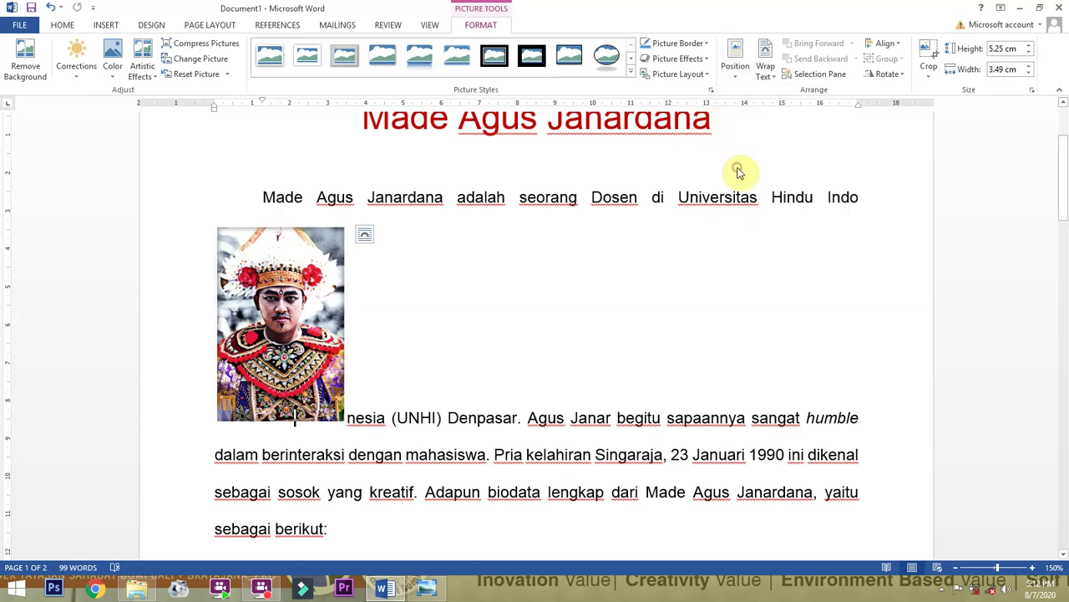
pyautogui.moveTo(306, 220); pyautogui.dragTo(323, 327)
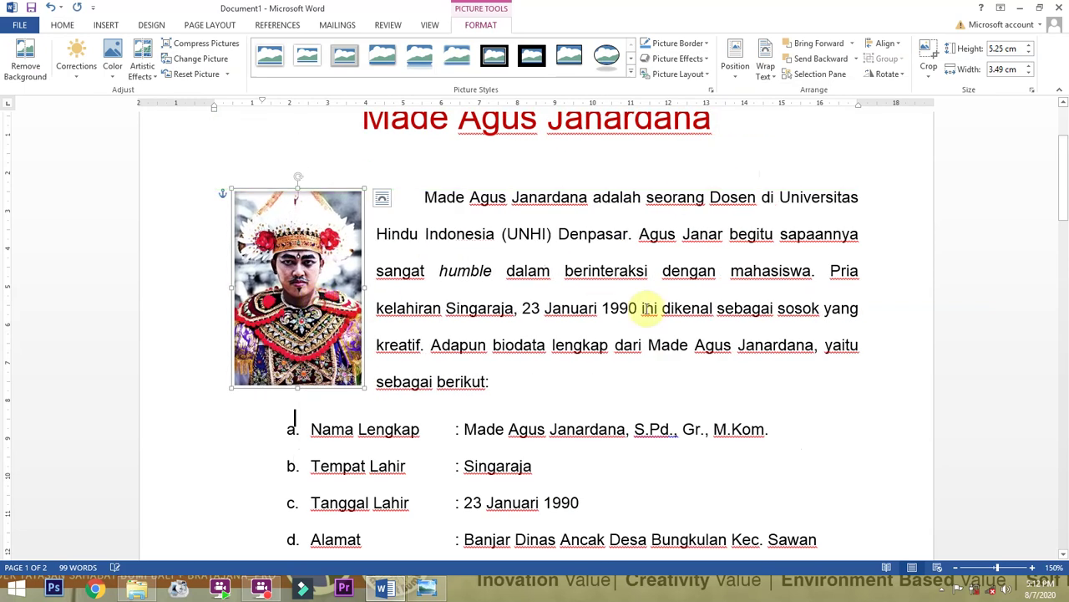
pyautogui.click(766, 68)
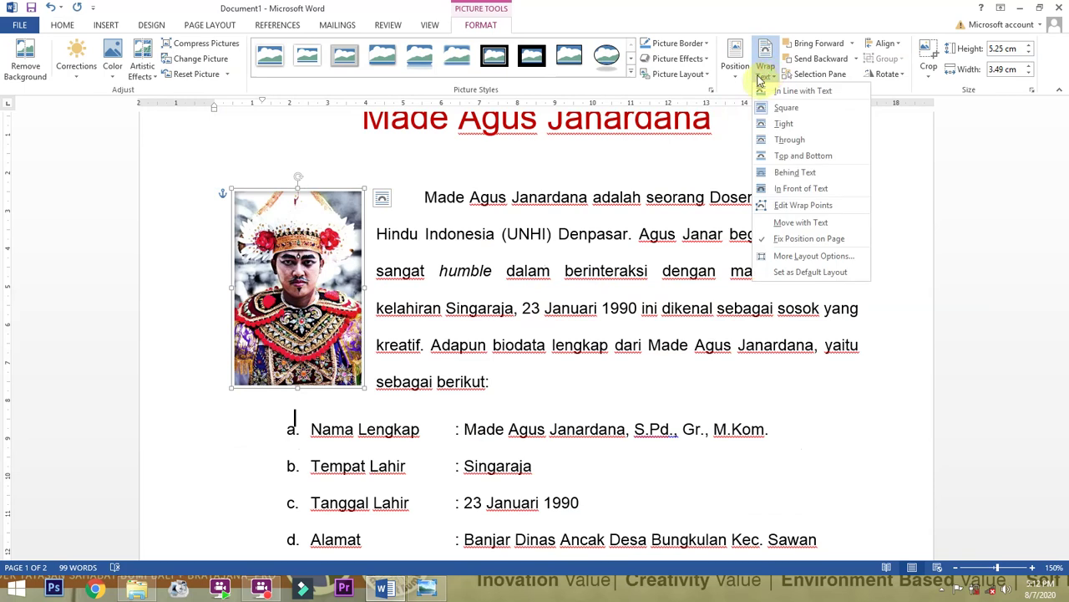
pyautogui.click(783, 125)
# Reapply Tight wrapping and move the photo to the intro paragraph's left side.
pyautogui.moveTo(326, 271); pyautogui.dragTo(473, 274)
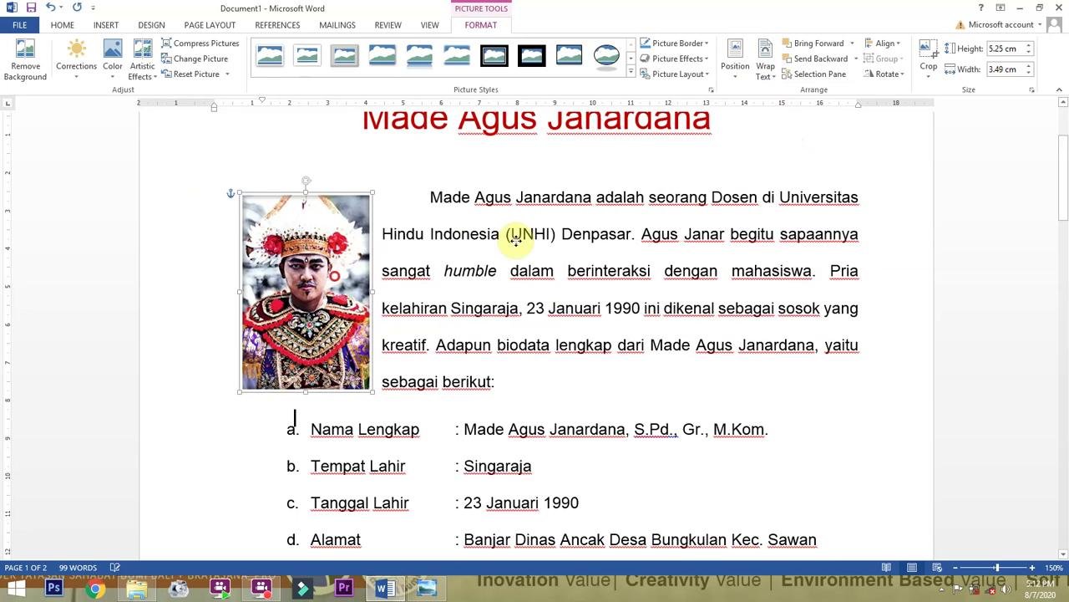
pyautogui.click(735, 57)
pyautogui.click(776, 178)
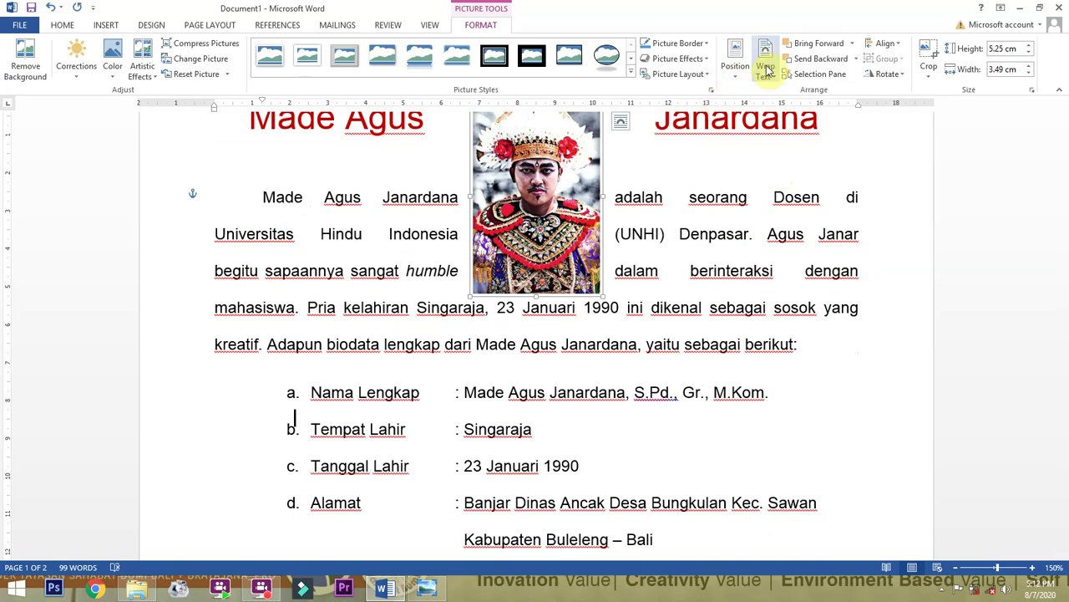
pyautogui.click(766, 69)
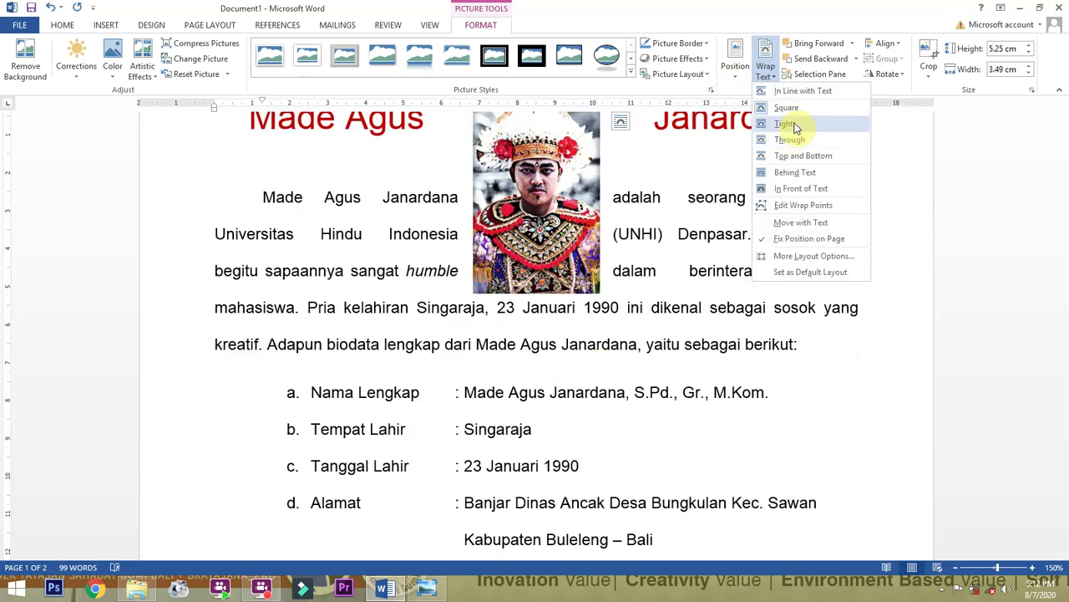
pyautogui.click(795, 128)
pyautogui.moveTo(512, 217); pyautogui.dragTo(316, 320)
pyautogui.click(520, 270)
pyautogui.scroll(-10, 526, 270)
# Draw a Rectangle shape, about 2.89 by 6.49 cm, below the page 2 table.
pyautogui.scroll(-3, 525, 270)
pyautogui.click(521, 273)
pyautogui.scroll(-4, 401, 289)
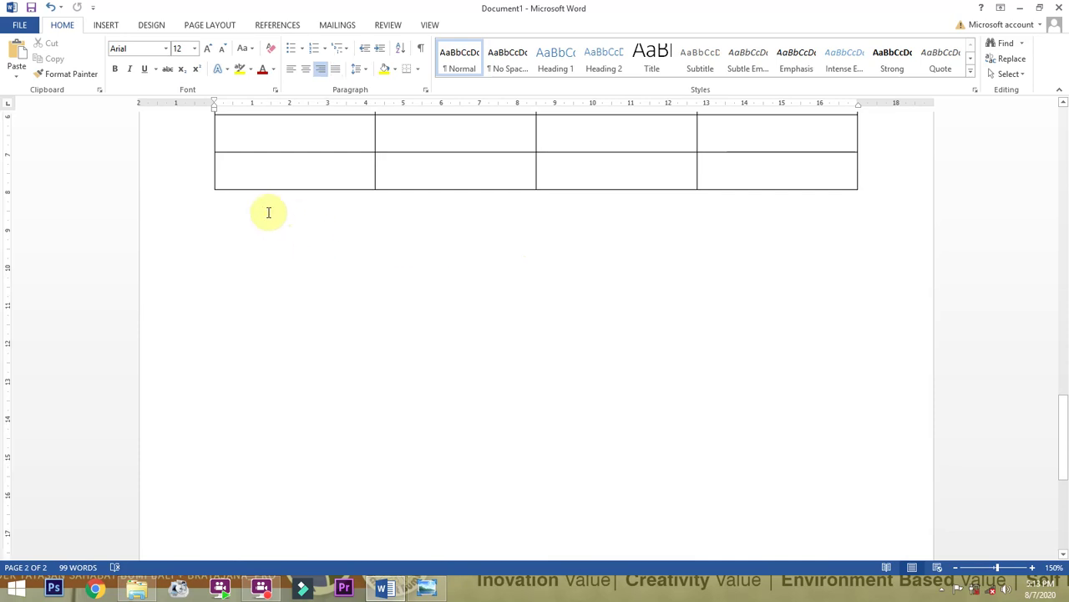
pyautogui.click(105, 25)
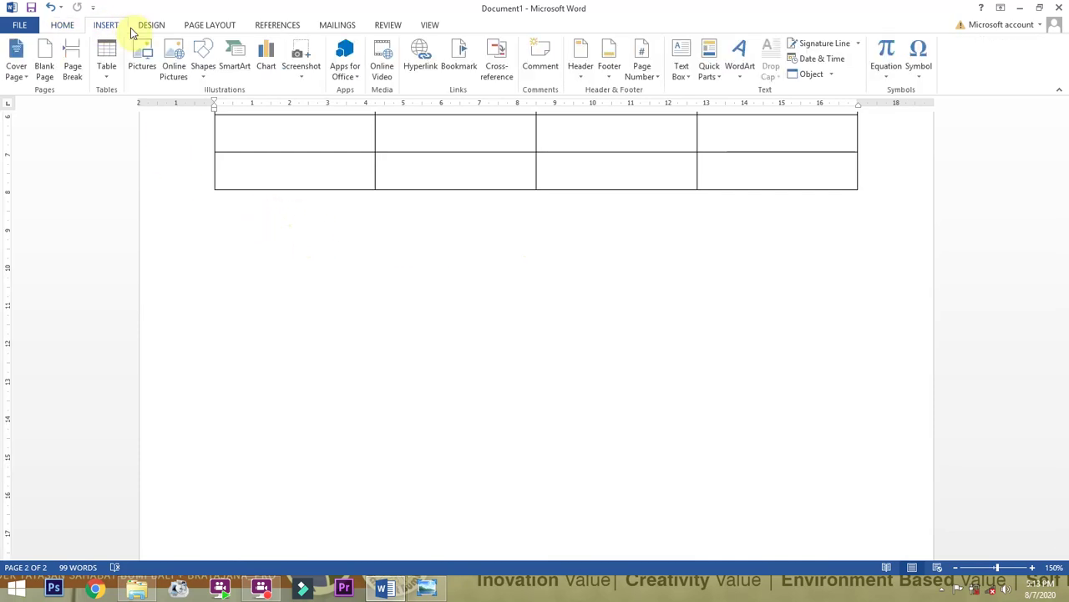
pyautogui.click(205, 60)
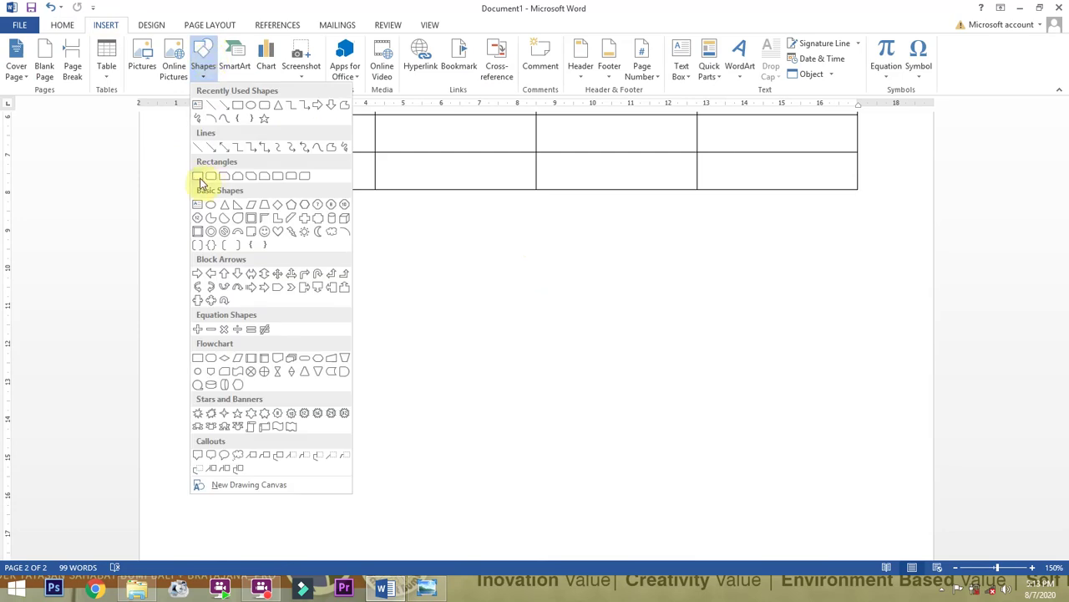
pyautogui.click(199, 177)
pyautogui.click(204, 57)
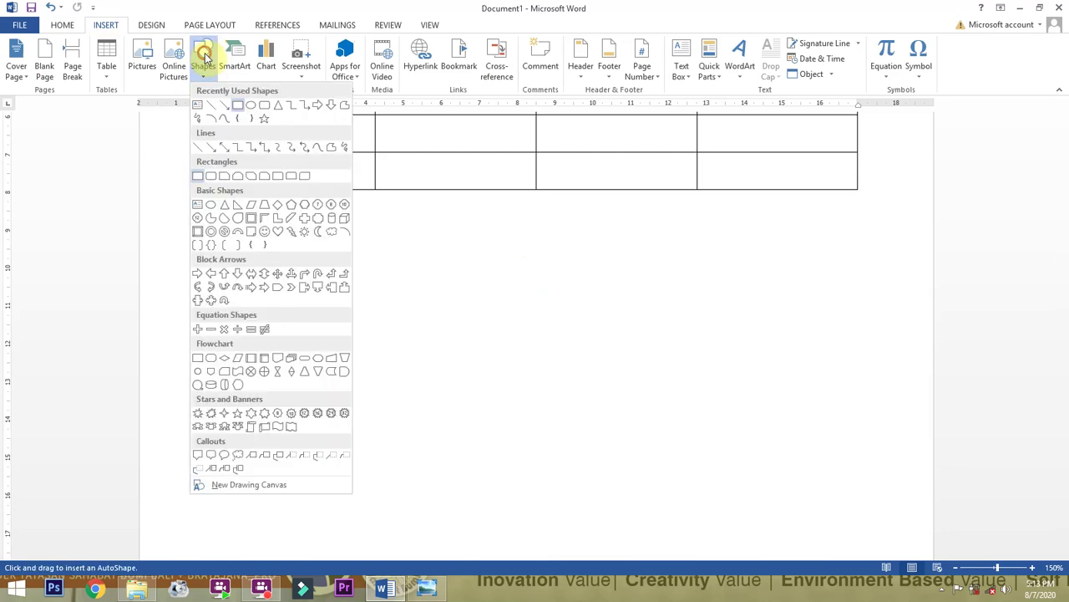
pyautogui.click(198, 177)
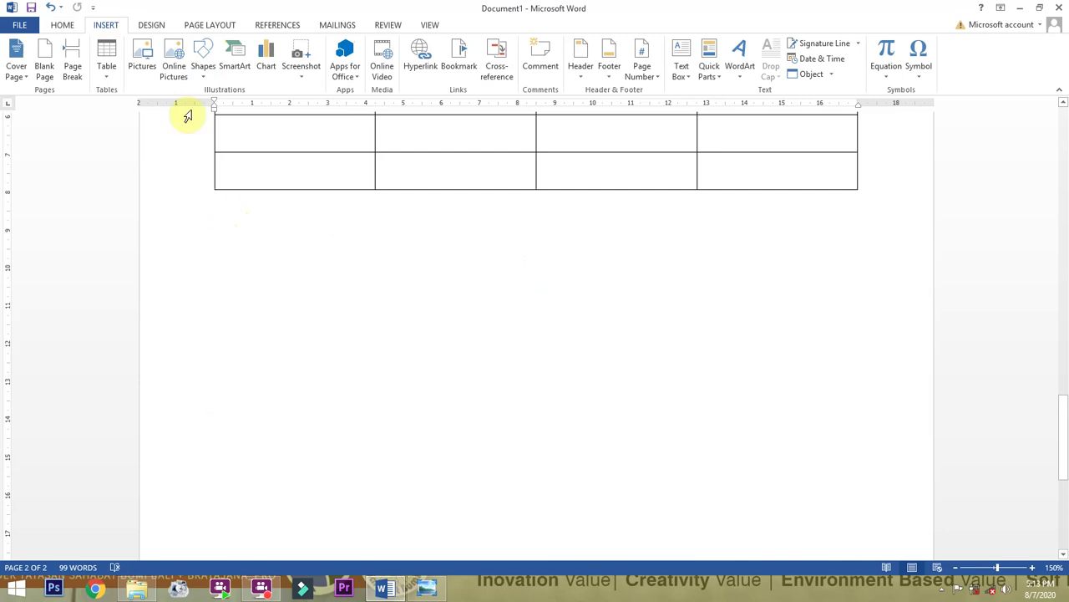
pyautogui.click(204, 56)
pyautogui.click(198, 176)
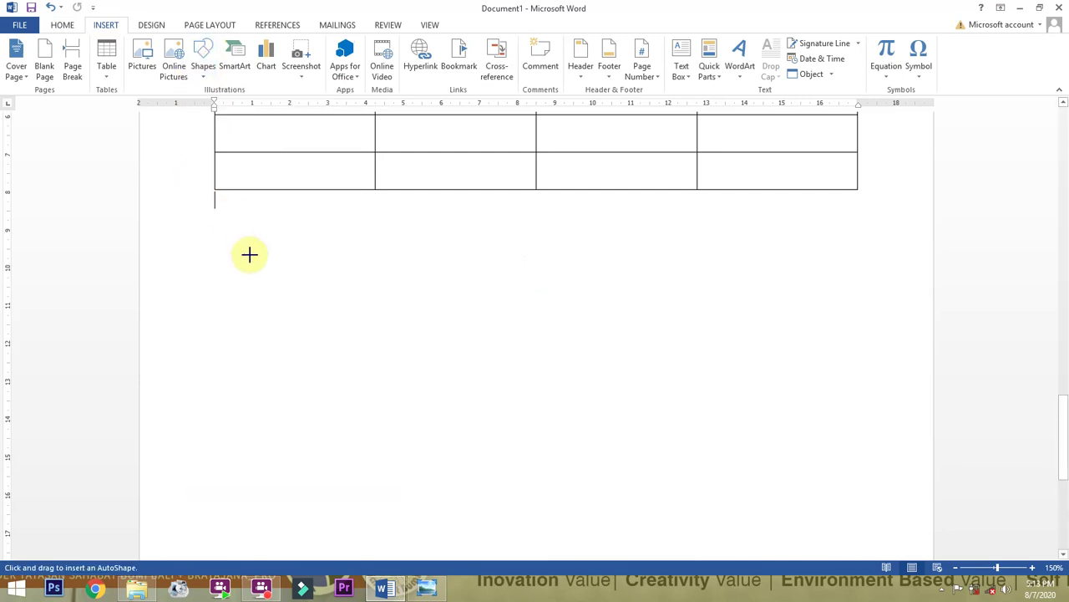
pyautogui.moveTo(233, 229)
pyautogui.mouseDown()
pyautogui.moveTo(432, 331)
pyautogui.moveTo(481, 339)
pyautogui.mouseUp()
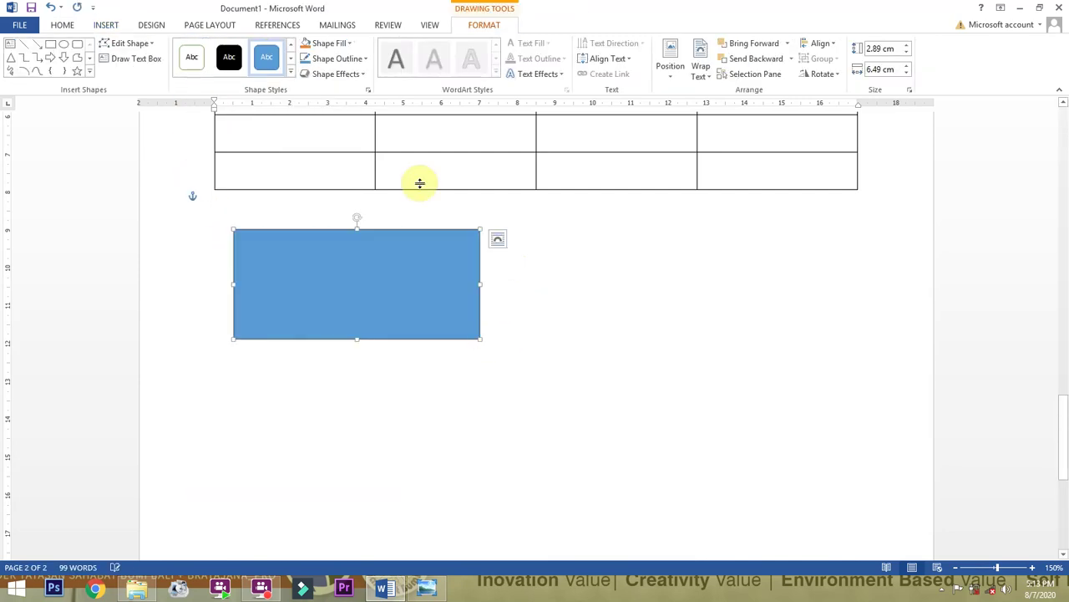
pyautogui.click(116, 26)
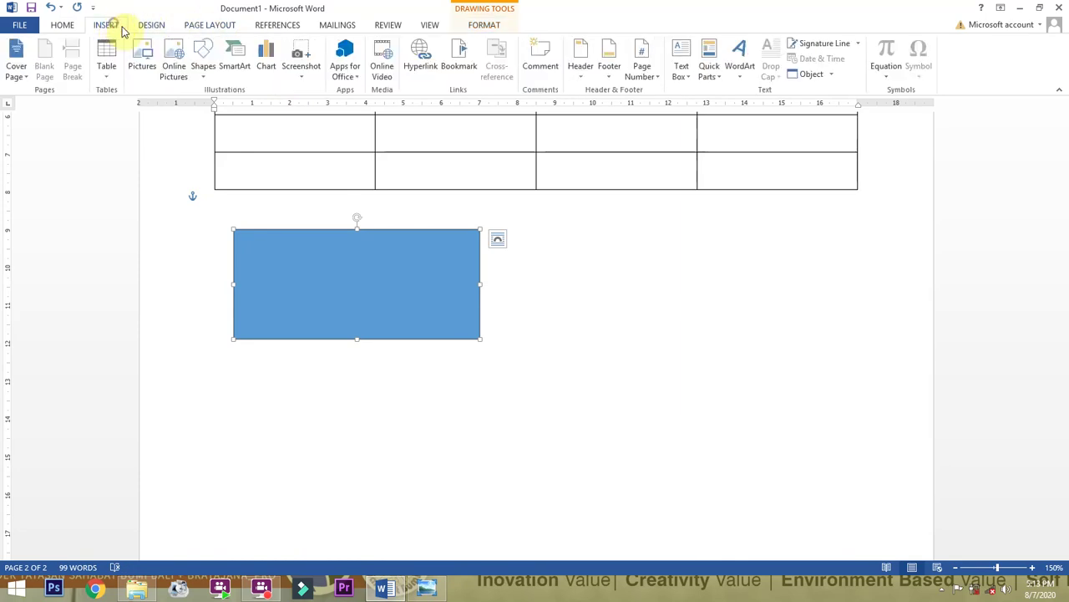
# Draw an oval circle to the right of the blue rectangle below the table.
pyautogui.click(203, 67)
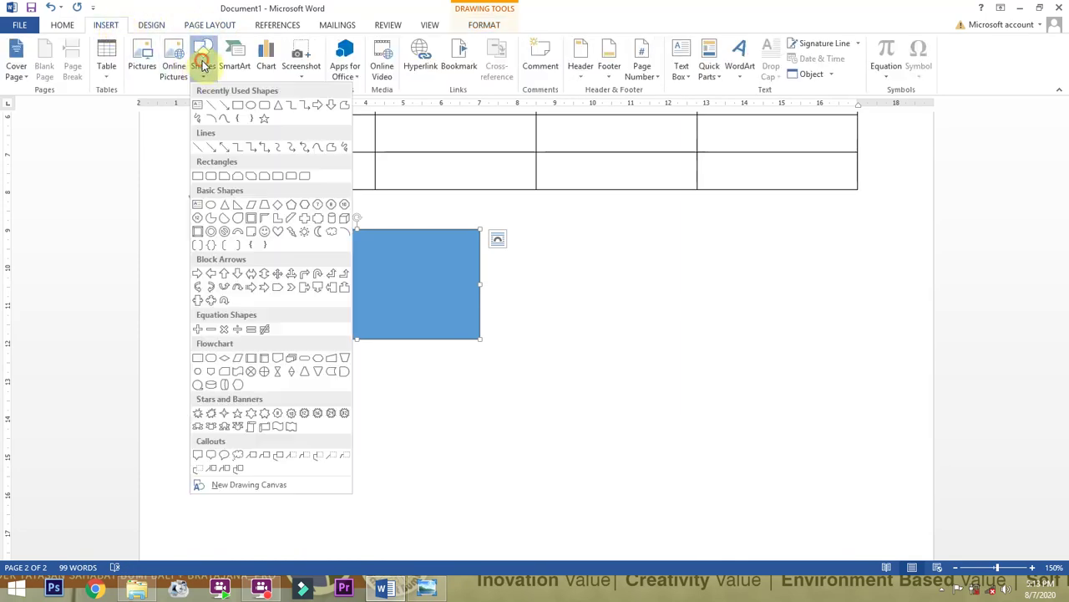
pyautogui.click(253, 106)
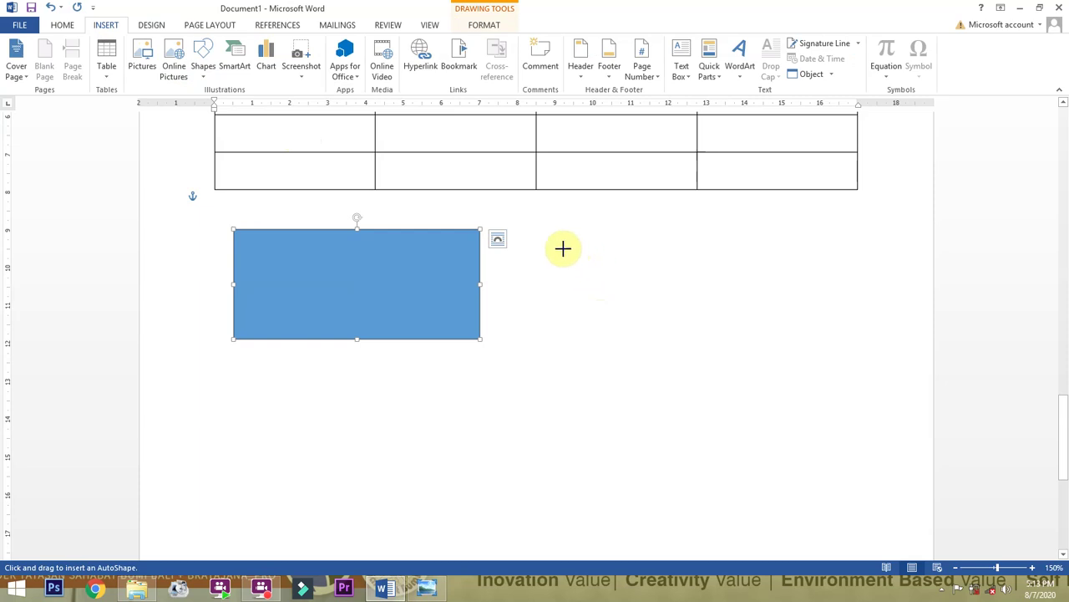
pyautogui.moveTo(540, 234)
pyautogui.mouseDown()
pyautogui.moveTo(573, 275)
pyautogui.moveTo(783, 397)
pyautogui.moveTo(711, 365)
pyautogui.moveTo(771, 406)
pyautogui.moveTo(694, 363)
pyautogui.moveTo(819, 434)
pyautogui.moveTo(633, 358)
pyautogui.moveTo(544, 423)
pyautogui.moveTo(695, 446)
pyautogui.moveTo(721, 281)
pyautogui.moveTo(726, 432)
pyautogui.moveTo(697, 409)
pyautogui.moveTo(730, 385)
pyautogui.moveTo(757, 463)
pyautogui.moveTo(716, 430)
pyautogui.moveTo(742, 470)
pyautogui.mouseUp()
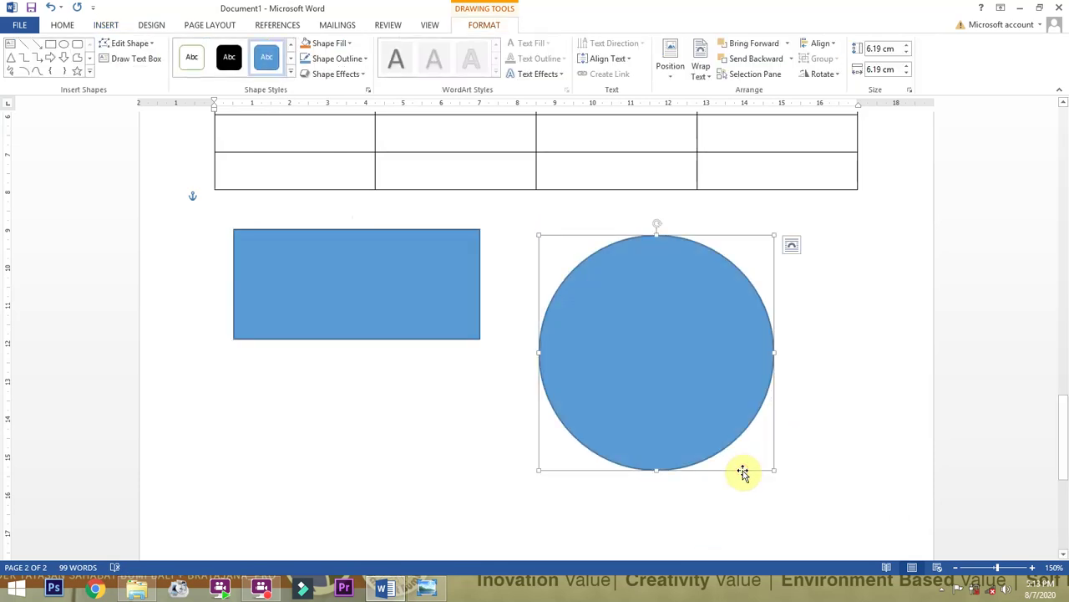
# Give the 6.19 by 6.19 cm circle an orange shape style.
pyautogui.click(291, 73)
pyautogui.click(260, 96)
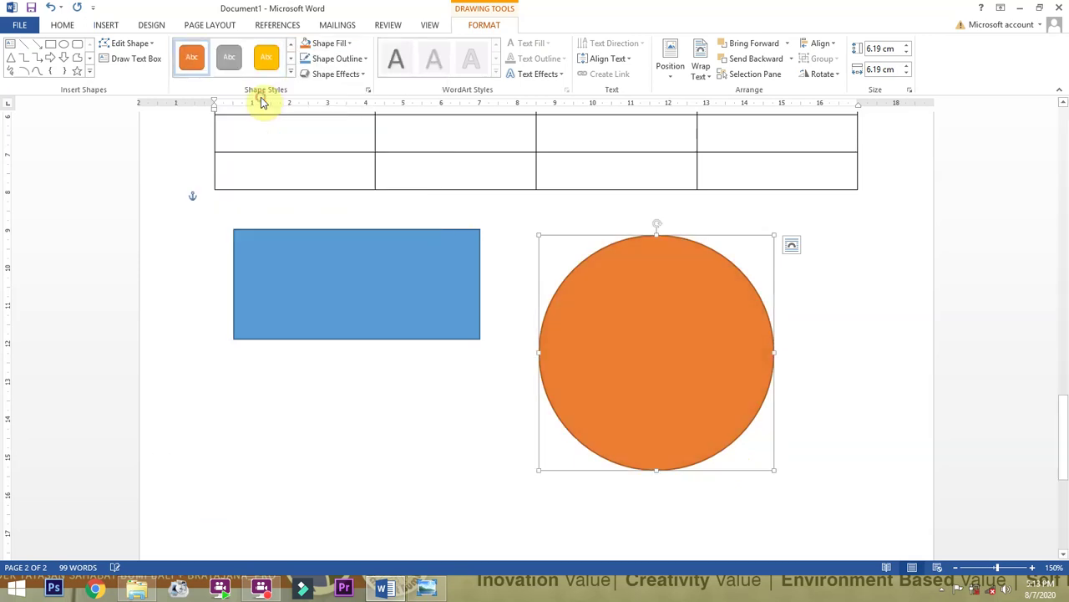
pyautogui.click(69, 27)
pyautogui.click(104, 26)
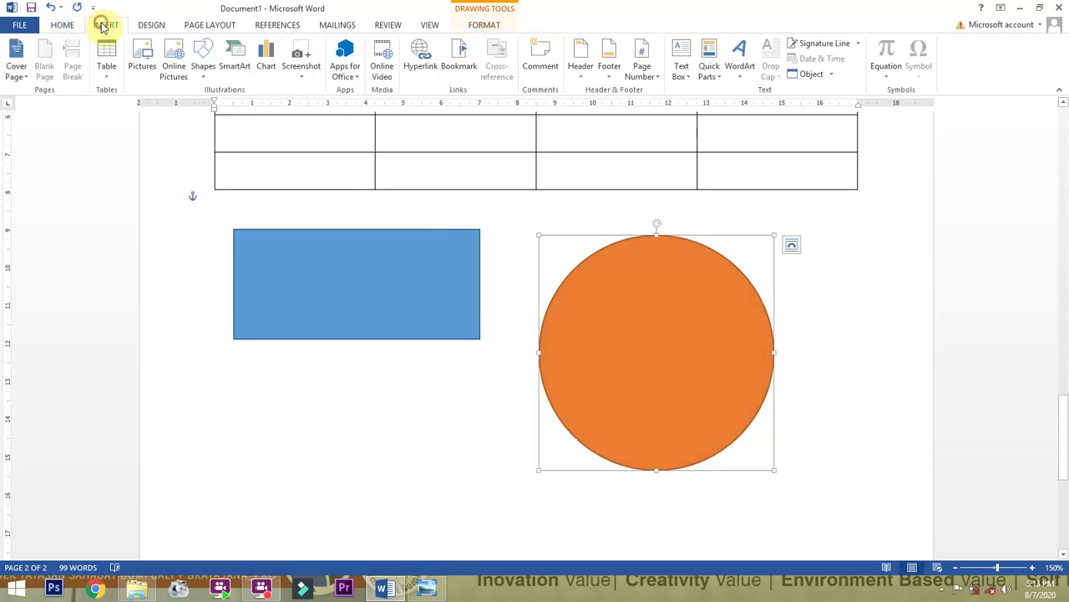
pyautogui.click(212, 73)
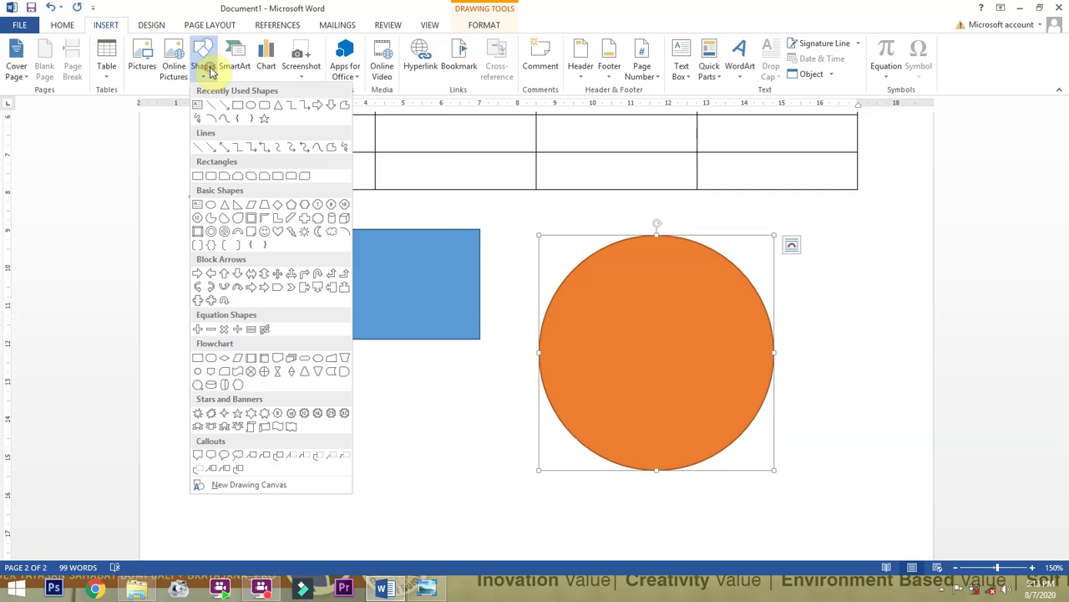
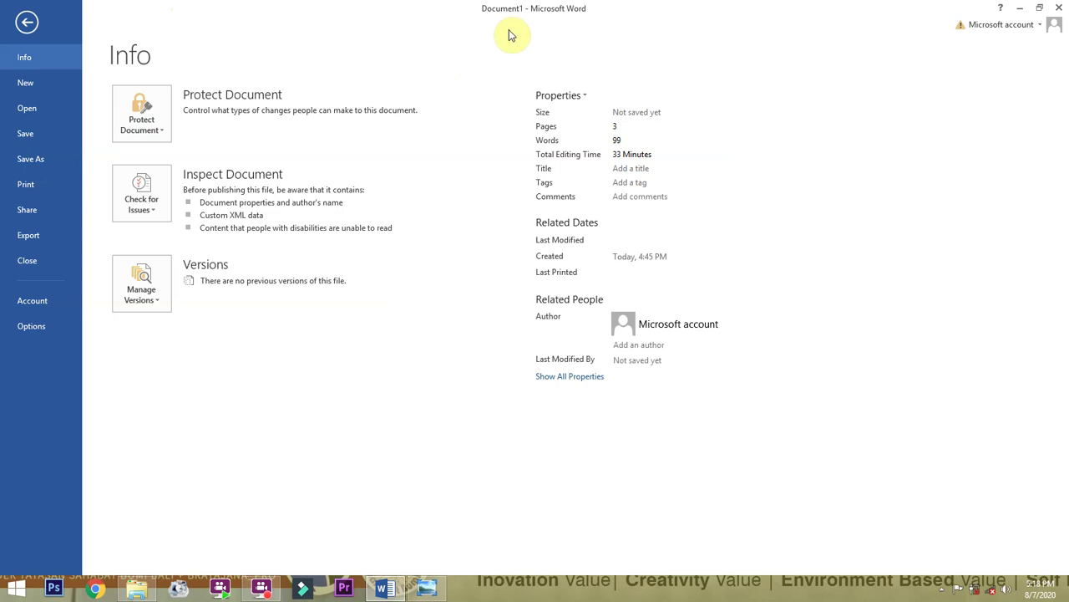
# Open the Save As dialog and choose Local Disk (D:) as the location.
pyautogui.click(29, 139)
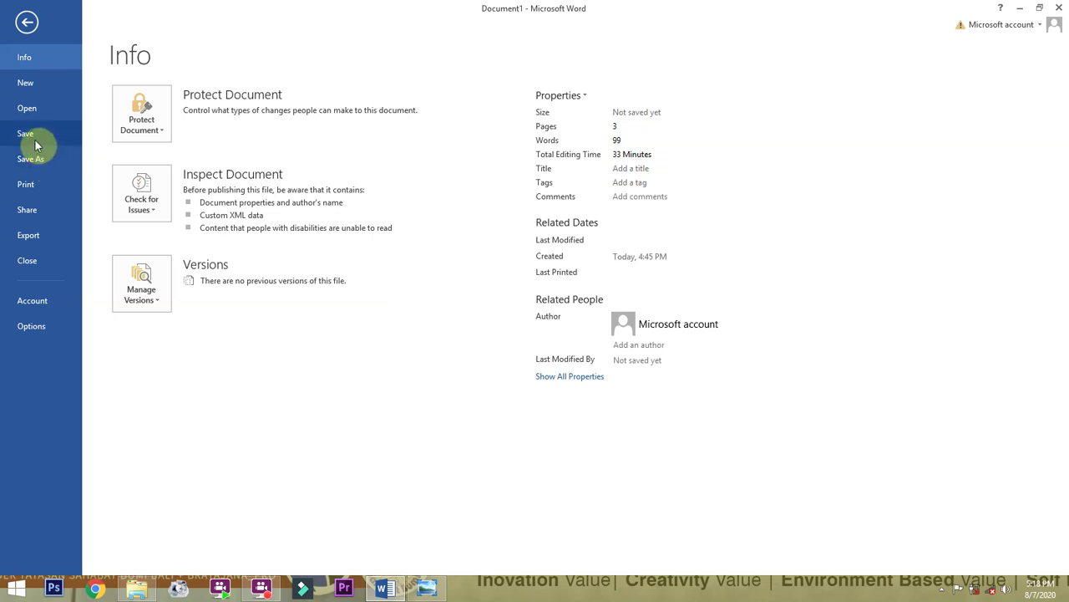
pyautogui.click(27, 136)
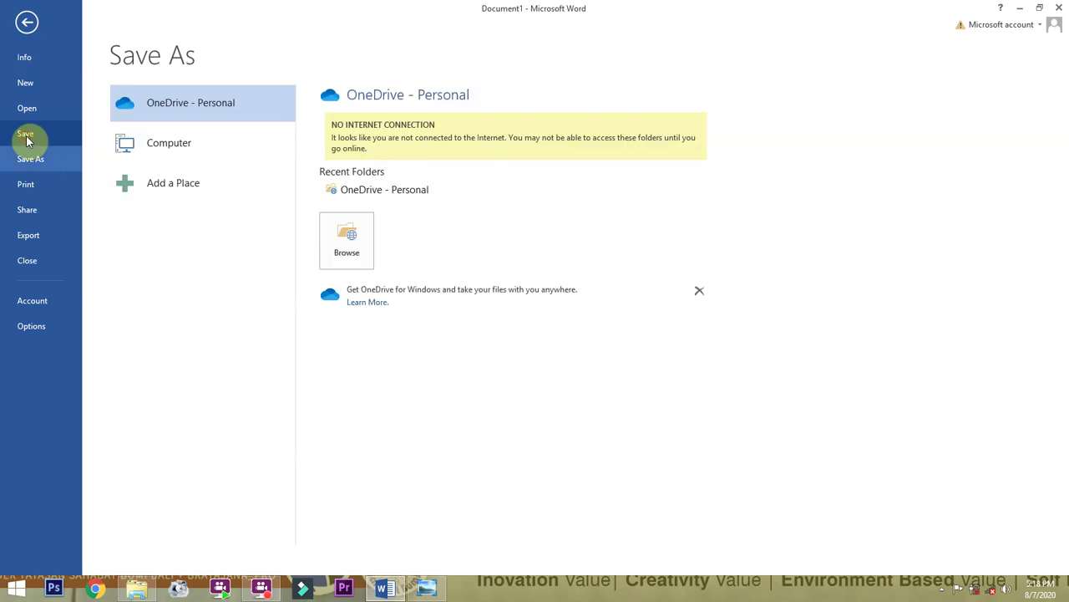
pyautogui.click(168, 142)
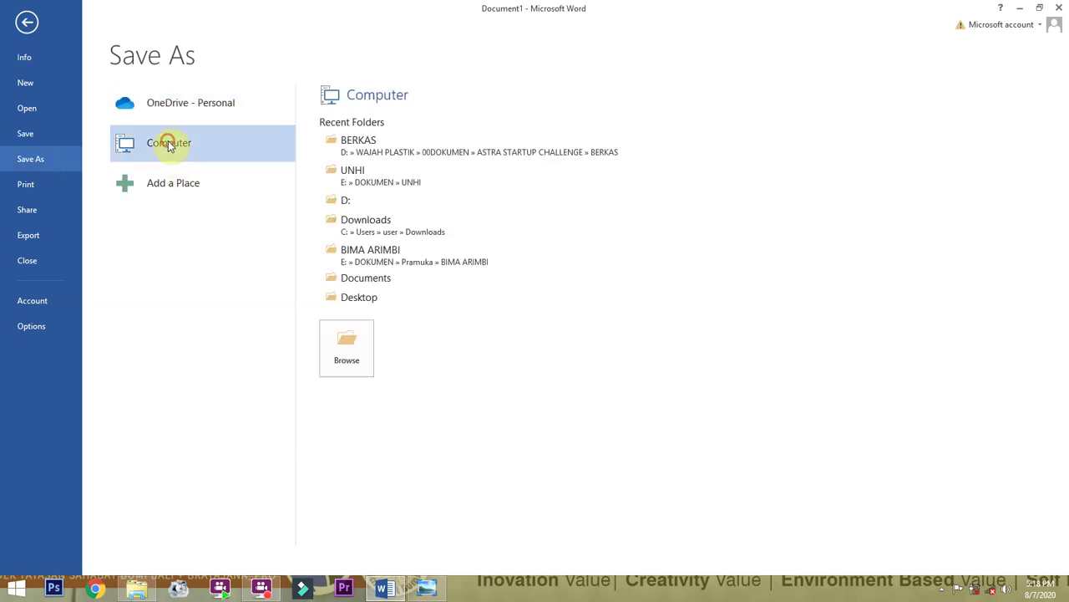
pyautogui.click(347, 346)
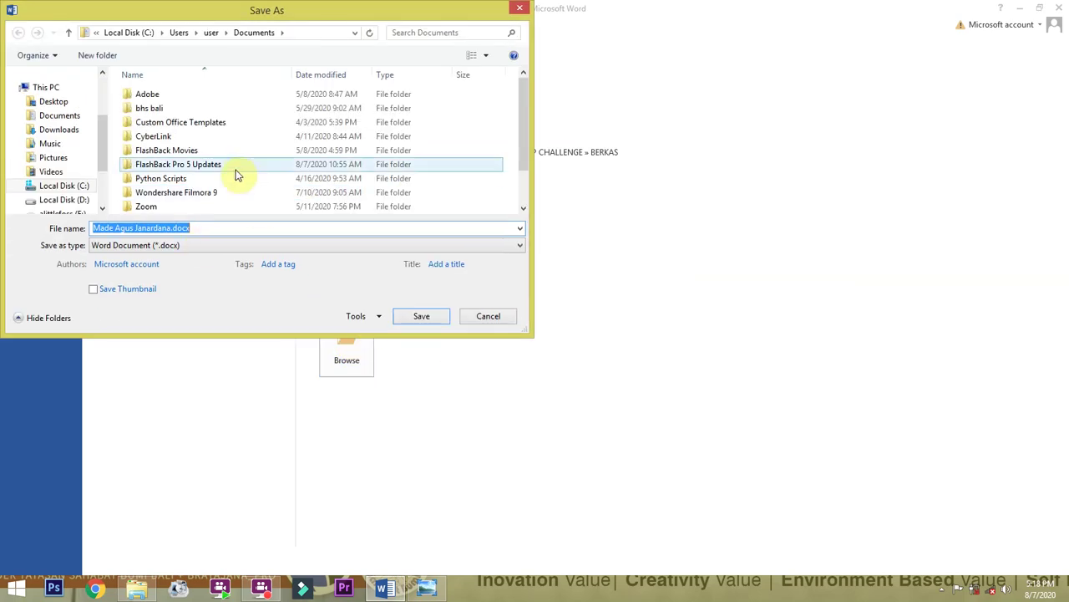
pyautogui.click(89, 203)
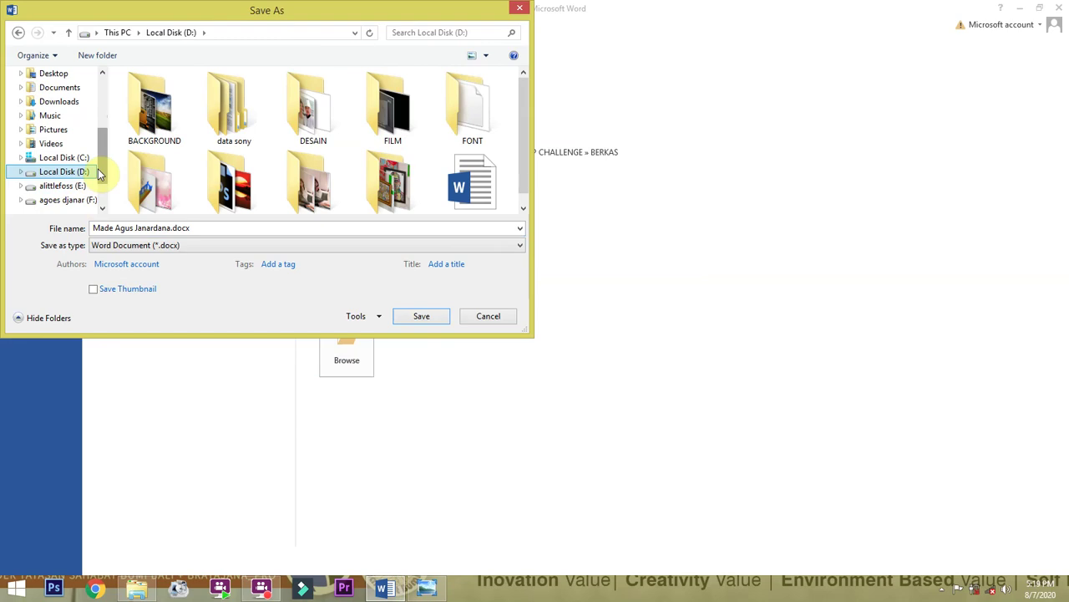
pyautogui.scroll(1, 52, 146)
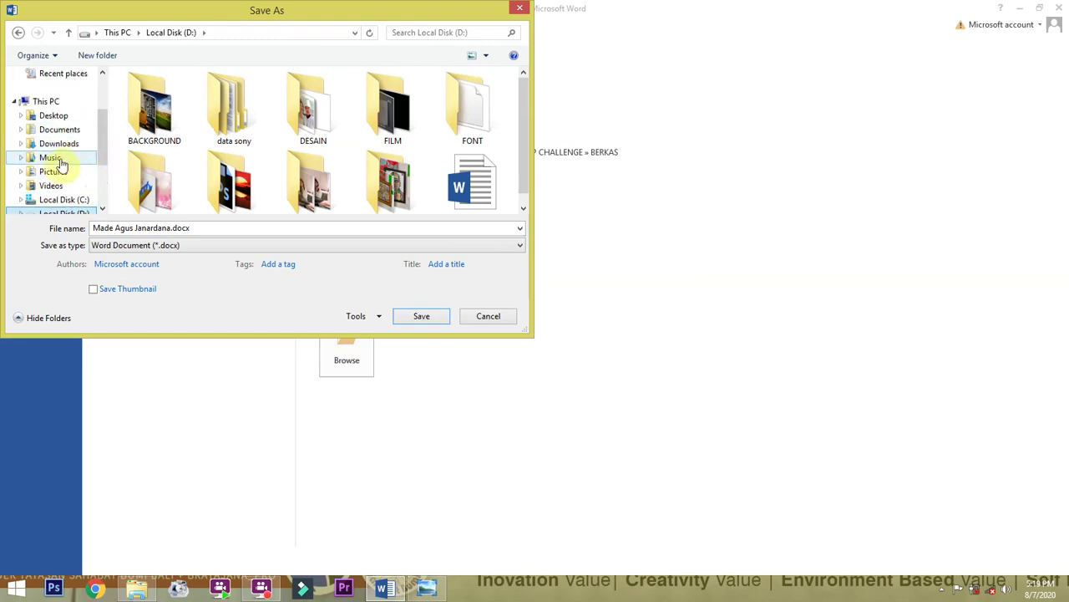
pyautogui.scroll(-2, 62, 175)
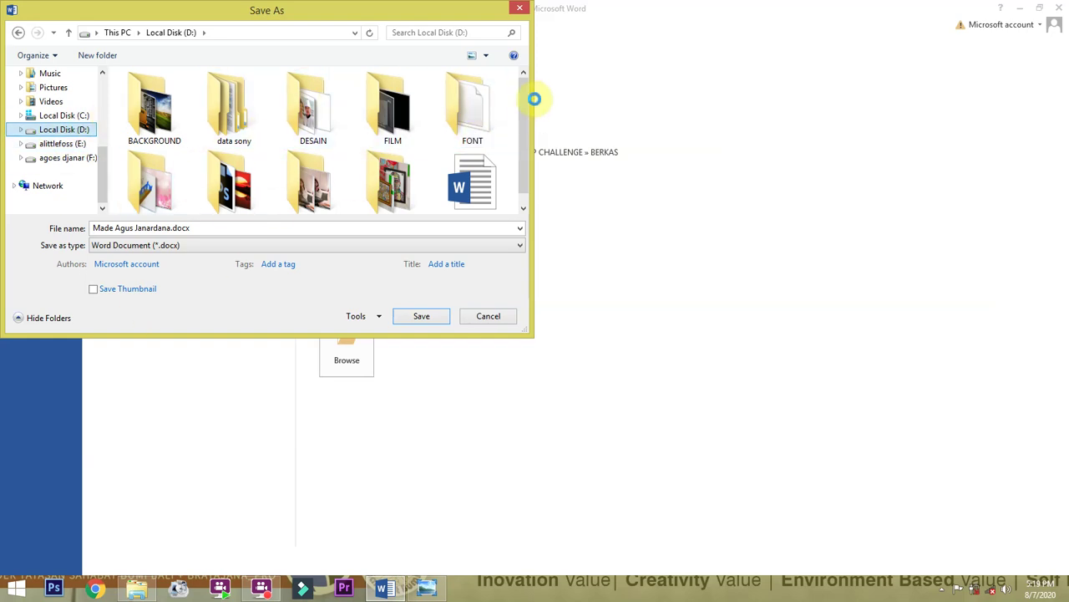
pyautogui.moveTo(524, 95); pyautogui.dragTo(525, 117)
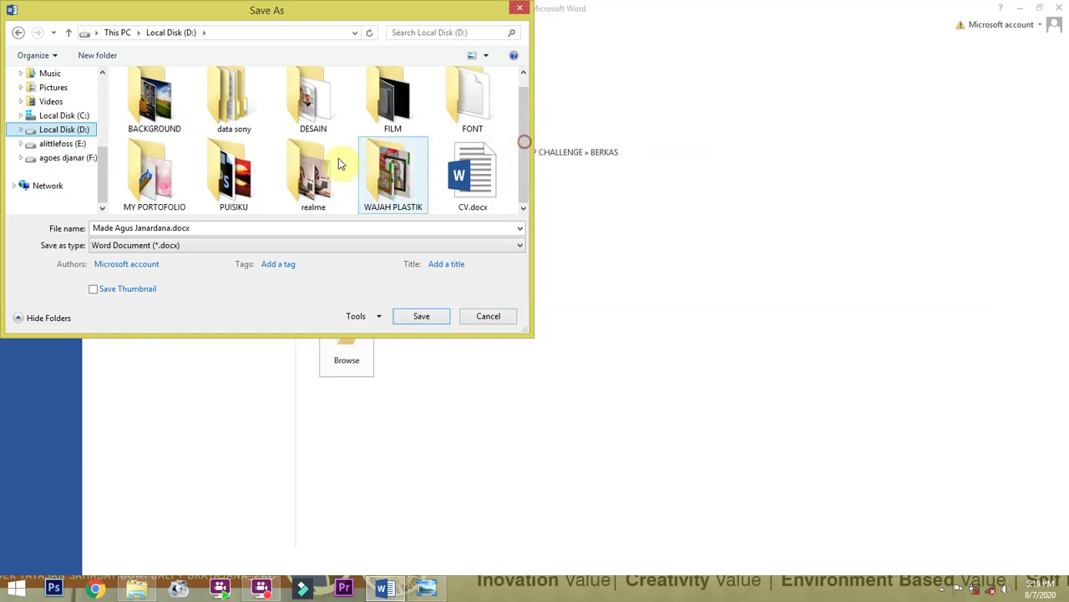
# Append 'biografi' to the file name and save it to D: as a Word Document (.docx).
pyautogui.click(165, 227)
pyautogui.click(168, 227)
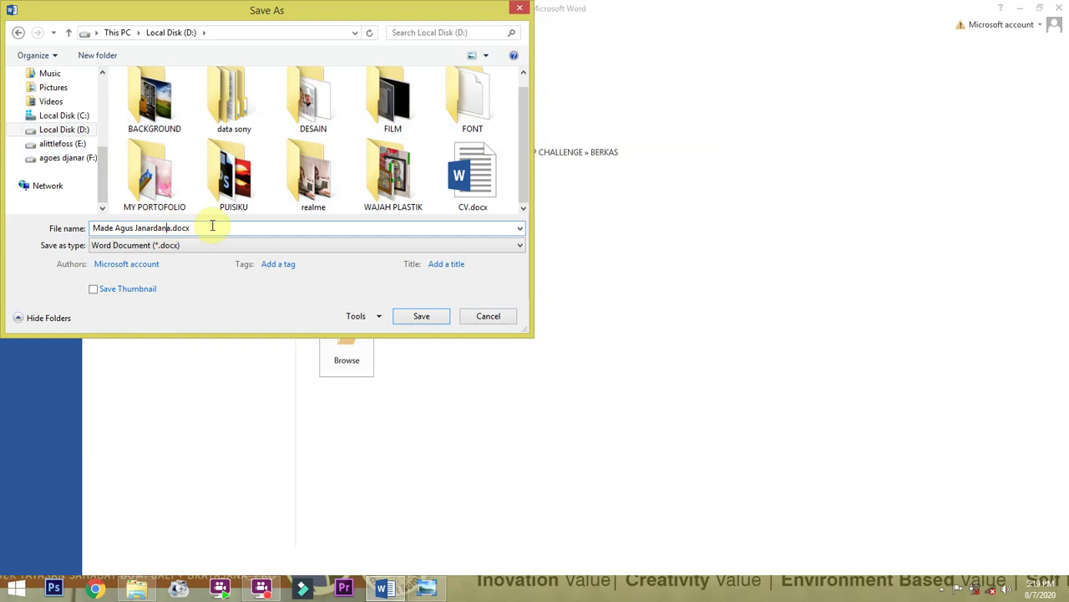
pyautogui.write('biografi')
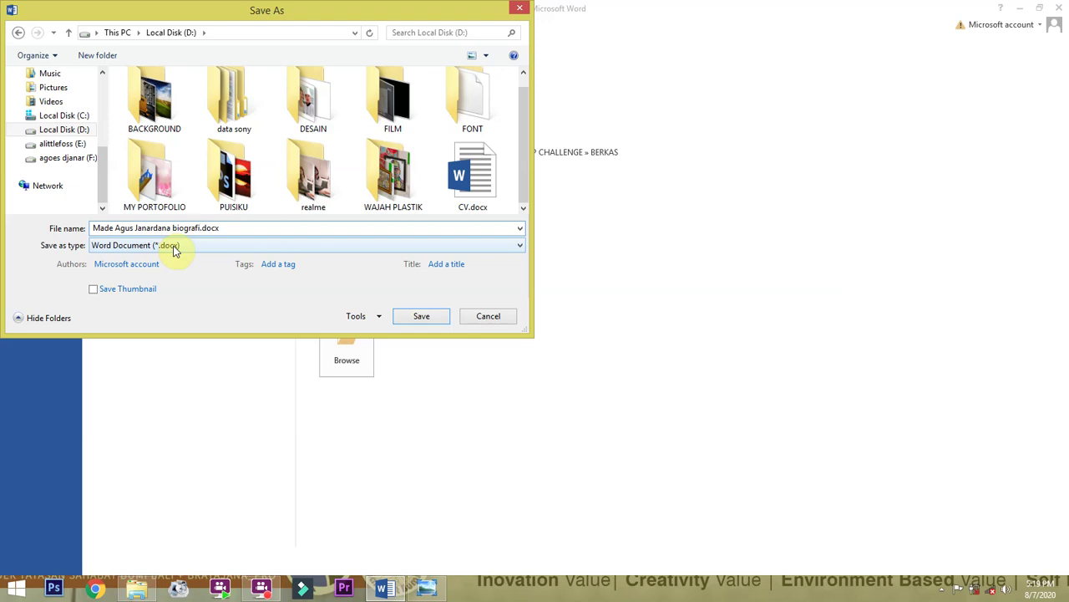
pyautogui.click(174, 245)
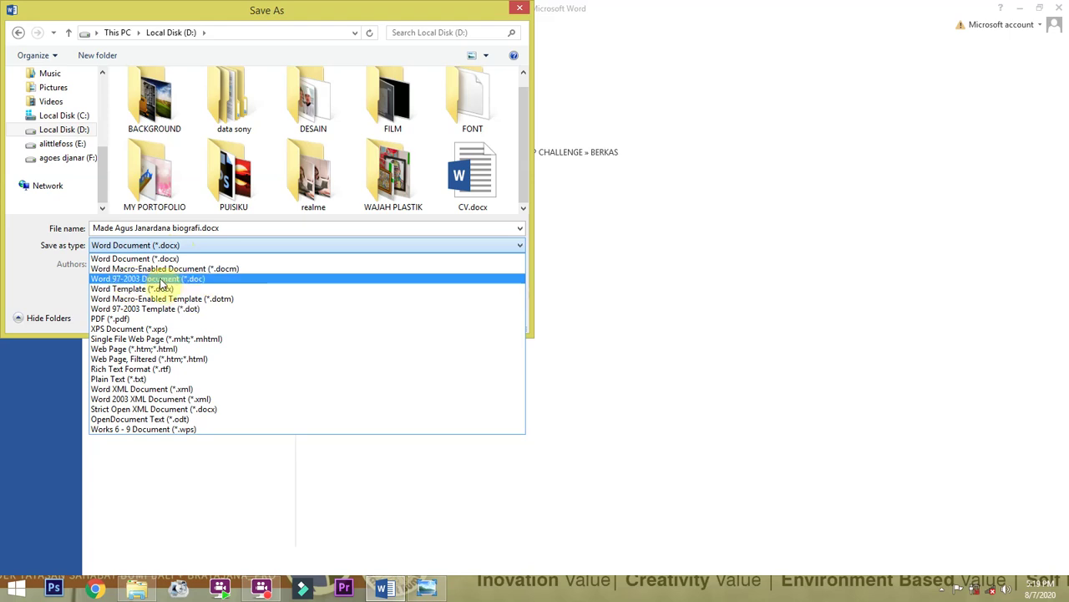
pyautogui.click(164, 280)
pyautogui.click(187, 245)
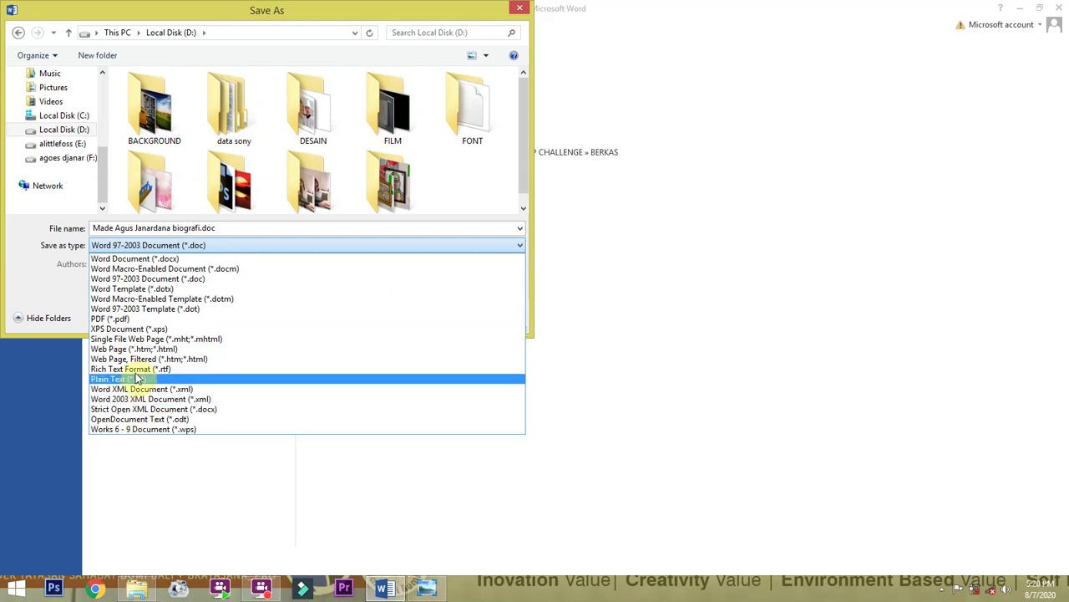
pyautogui.click(152, 258)
pyautogui.click(421, 319)
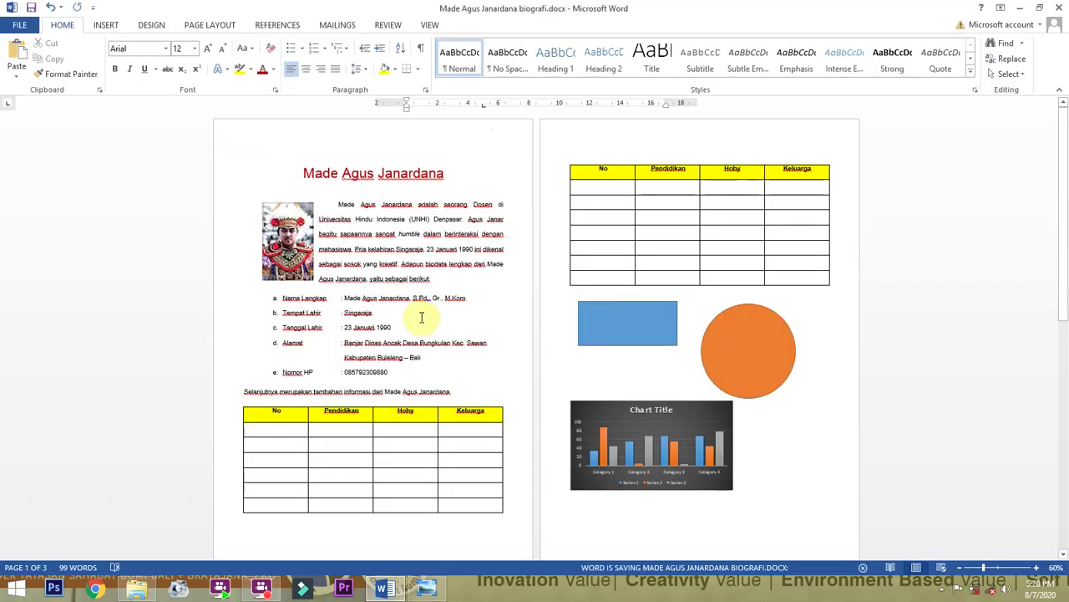
# Resave the biography on D: with 'biografi' removed from the file name.
pyautogui.click(469, 297)
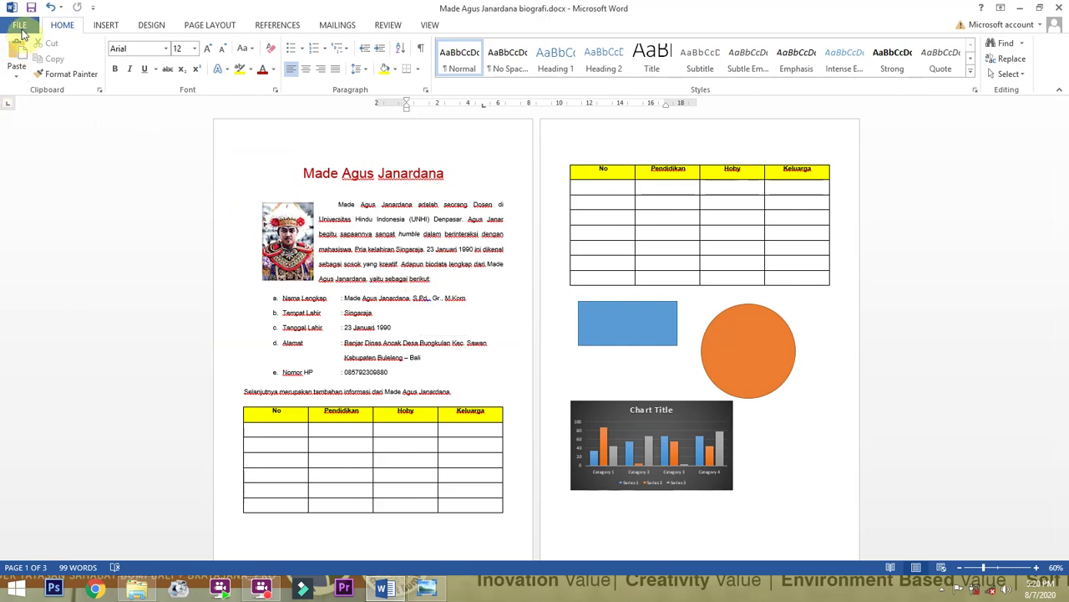
pyautogui.click(20, 25)
pyautogui.click(47, 163)
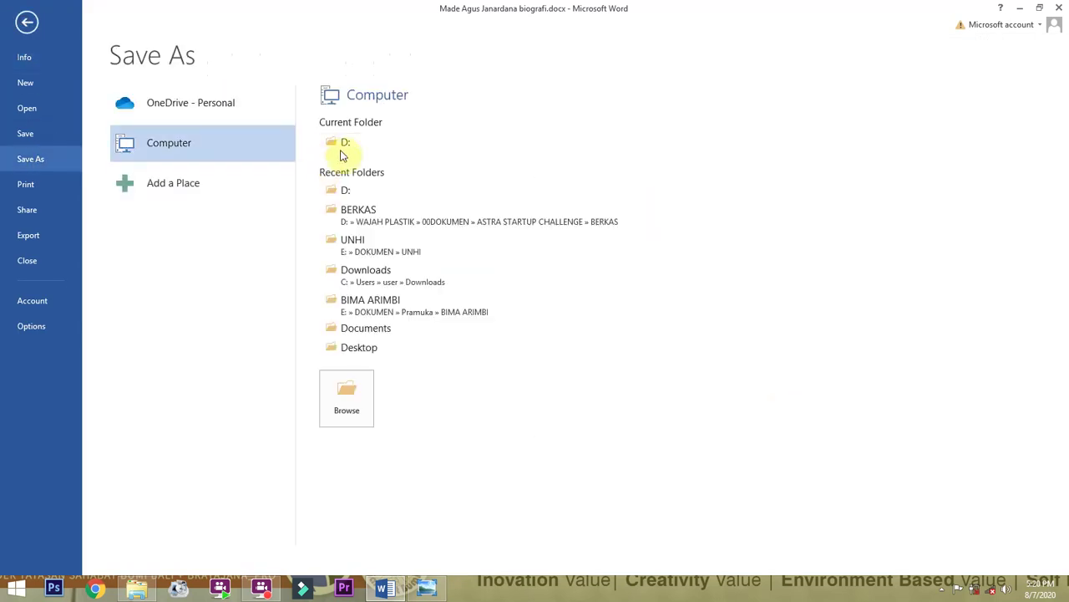
pyautogui.click(351, 146)
pyautogui.doubleClick(192, 229)
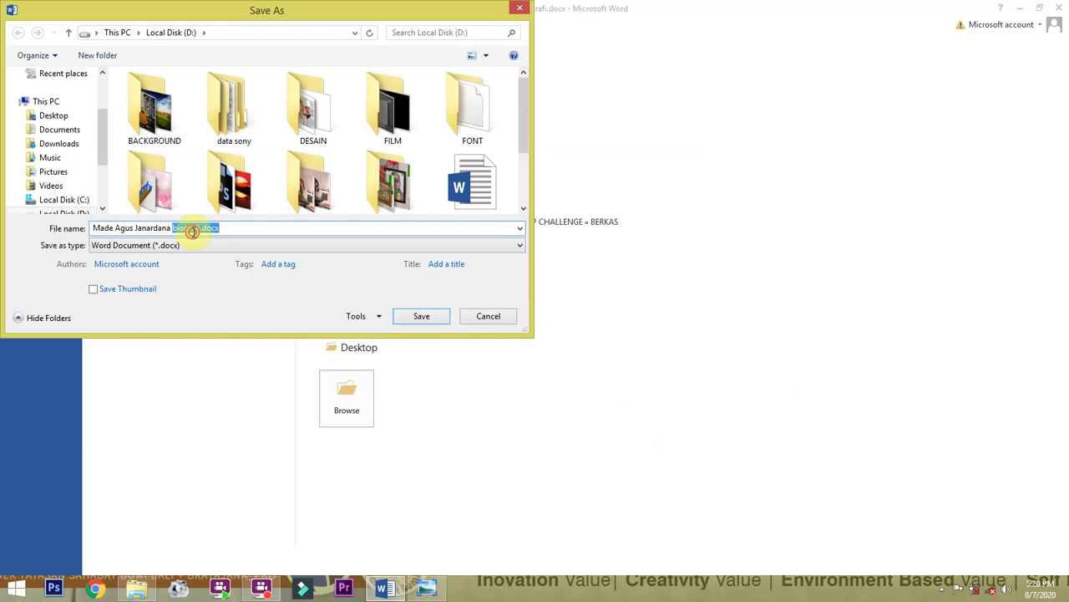
pyautogui.click(200, 227)
pyautogui.moveTo(201, 227); pyautogui.dragTo(170, 227)
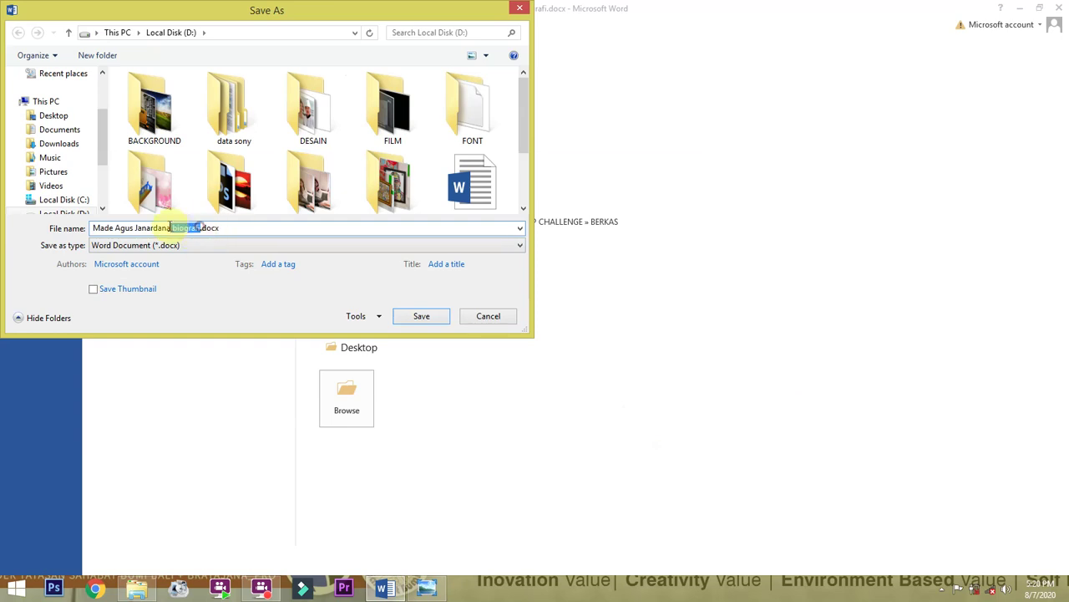
pyautogui.press('BackSpace')
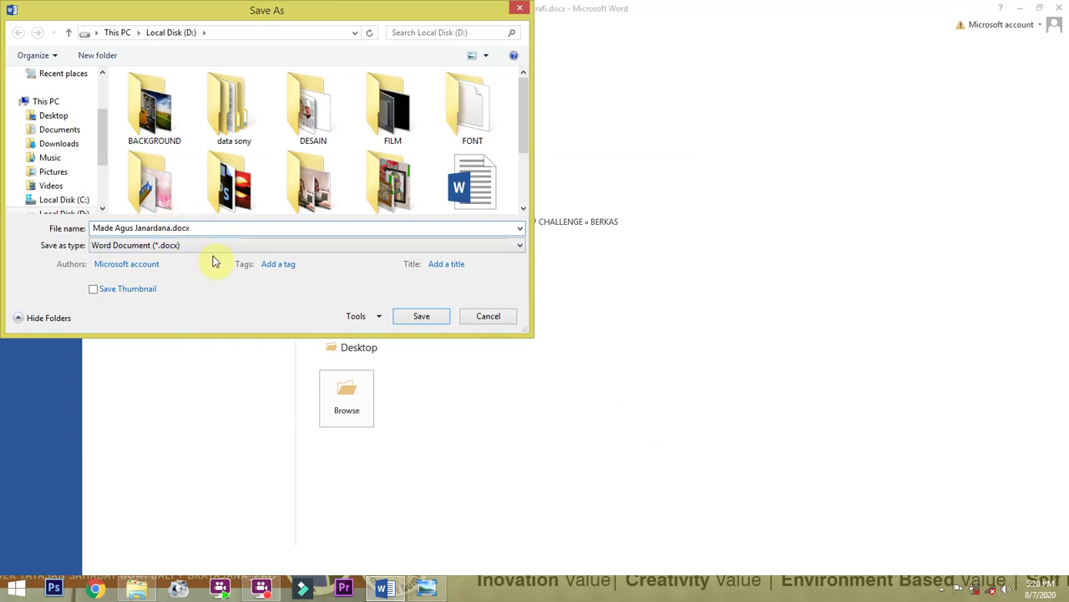
pyautogui.click(414, 315)
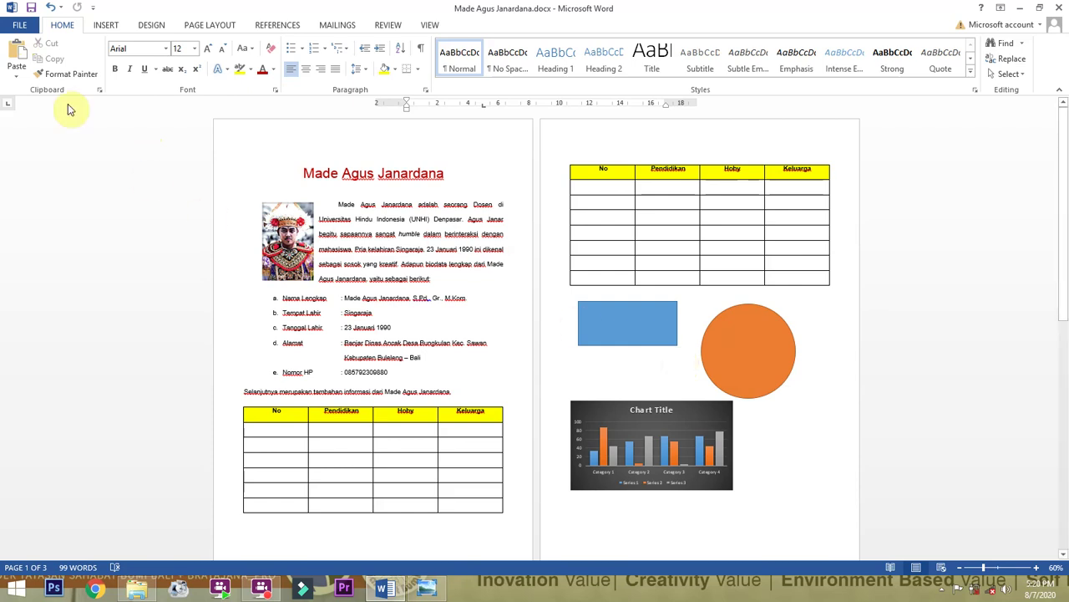
# Reopen the Save As dialog, cancel it, and return to the document.
pyautogui.click(19, 26)
pyautogui.click(50, 167)
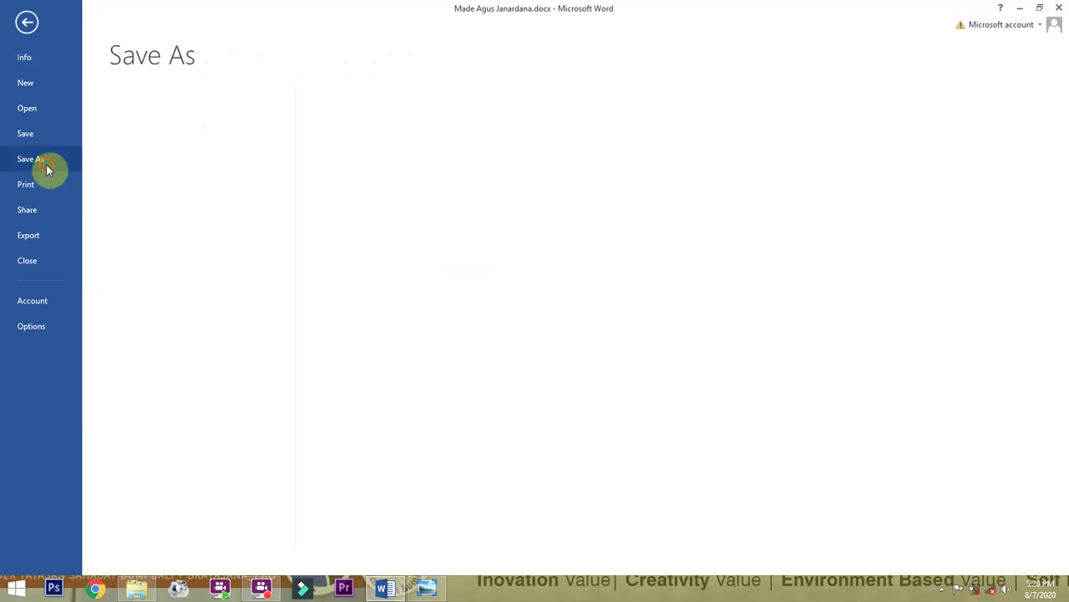
pyautogui.click(372, 397)
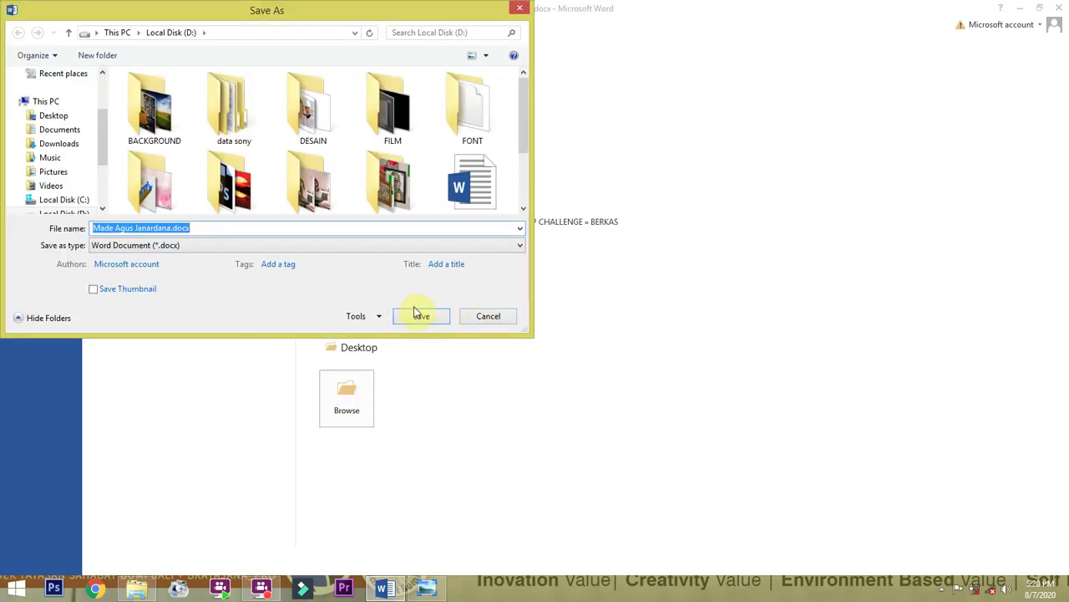
pyautogui.click(488, 316)
pyautogui.click(28, 19)
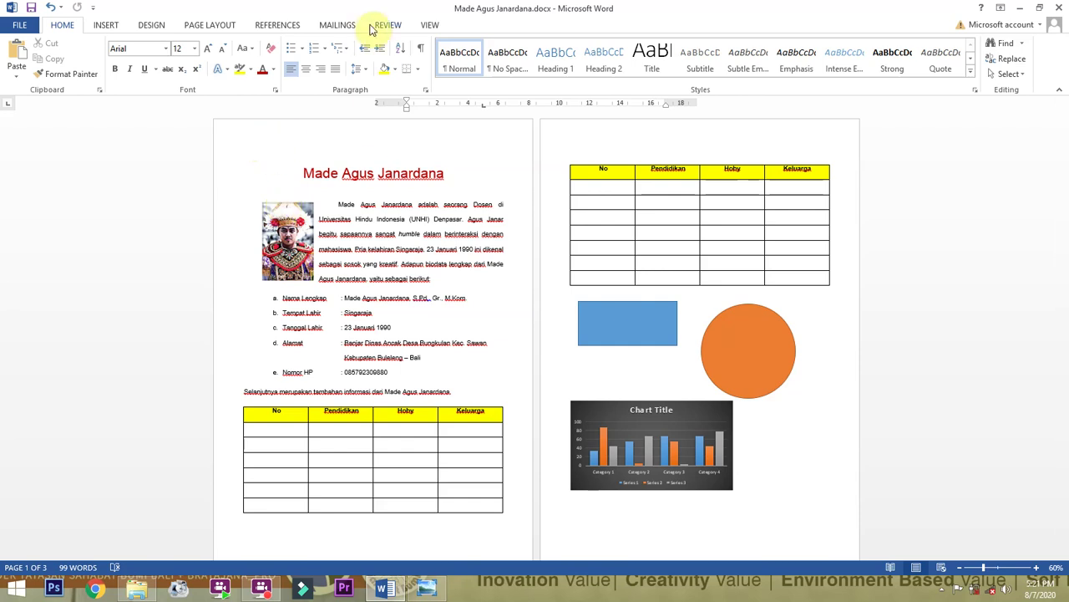
# Preview the biography in the Print view, then return to the document.
pyautogui.click(18, 25)
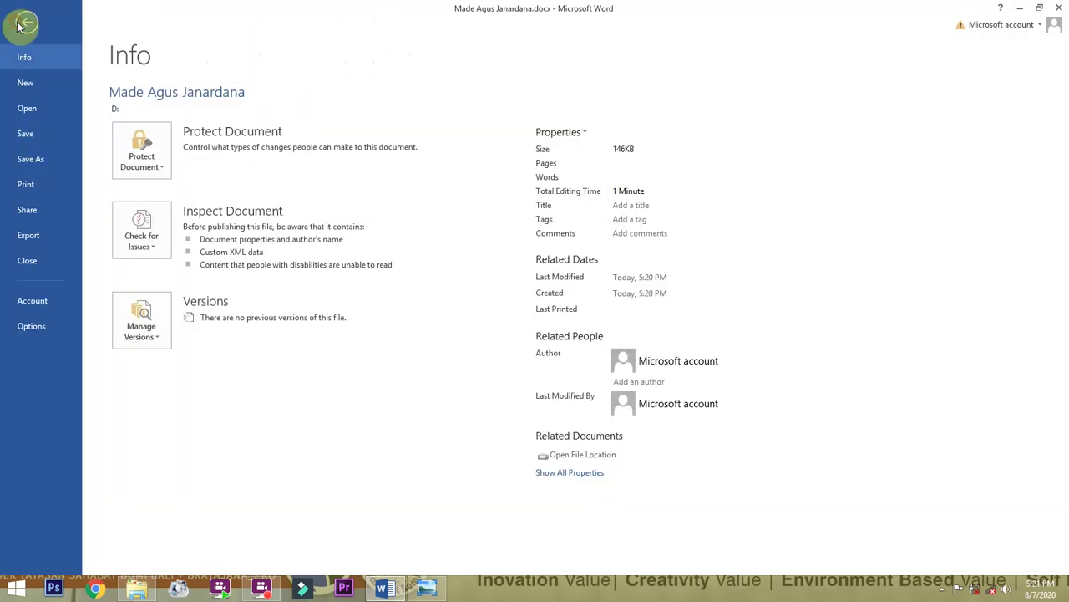
pyautogui.click(34, 184)
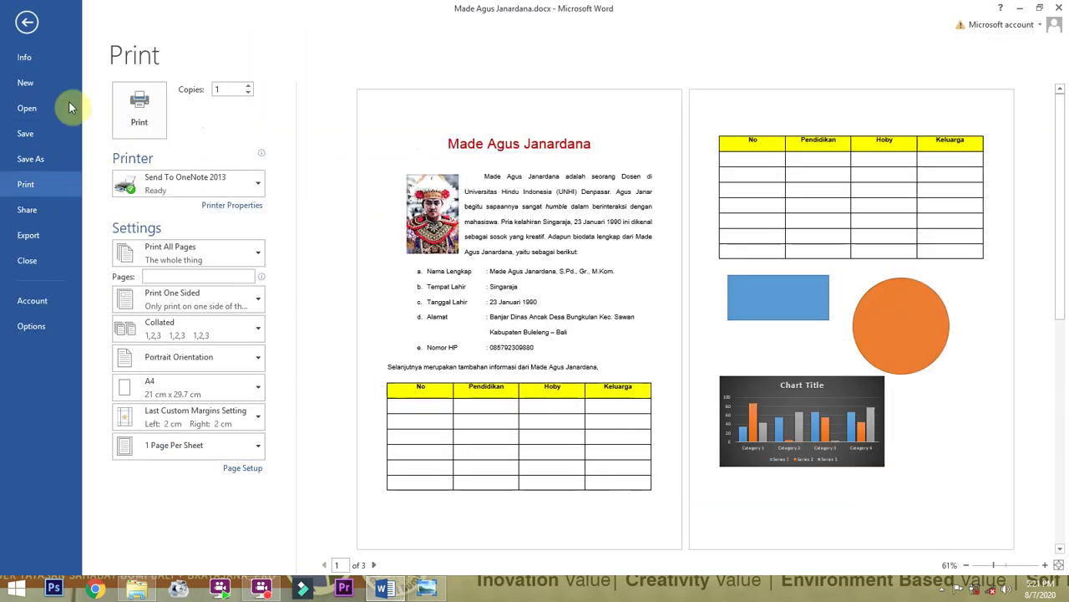
pyautogui.click(27, 22)
pyautogui.scroll(1, 474, 248)
pyautogui.scroll(5, 474, 247)
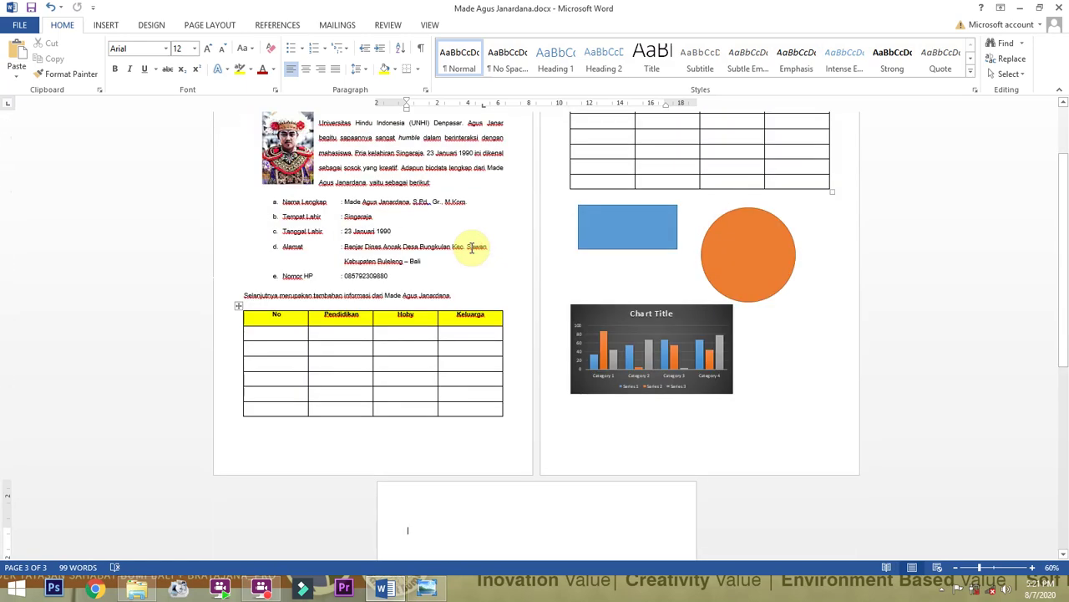
pyautogui.hotkey('ctrl', 'p')
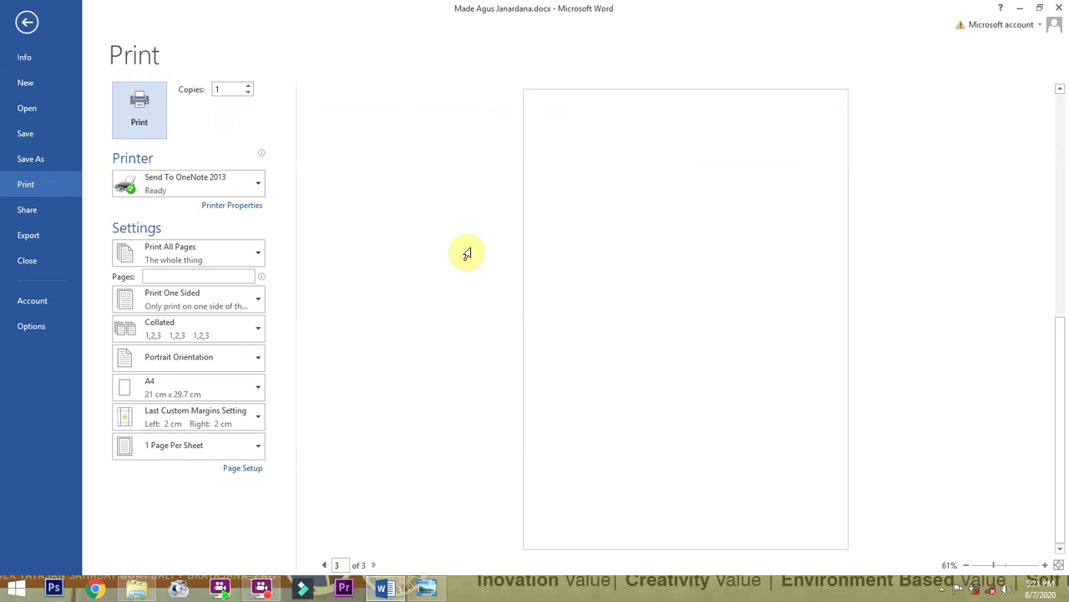
pyautogui.click(28, 25)
# Set the print copies to 2 and check the list of available printers.
pyautogui.click(25, 25)
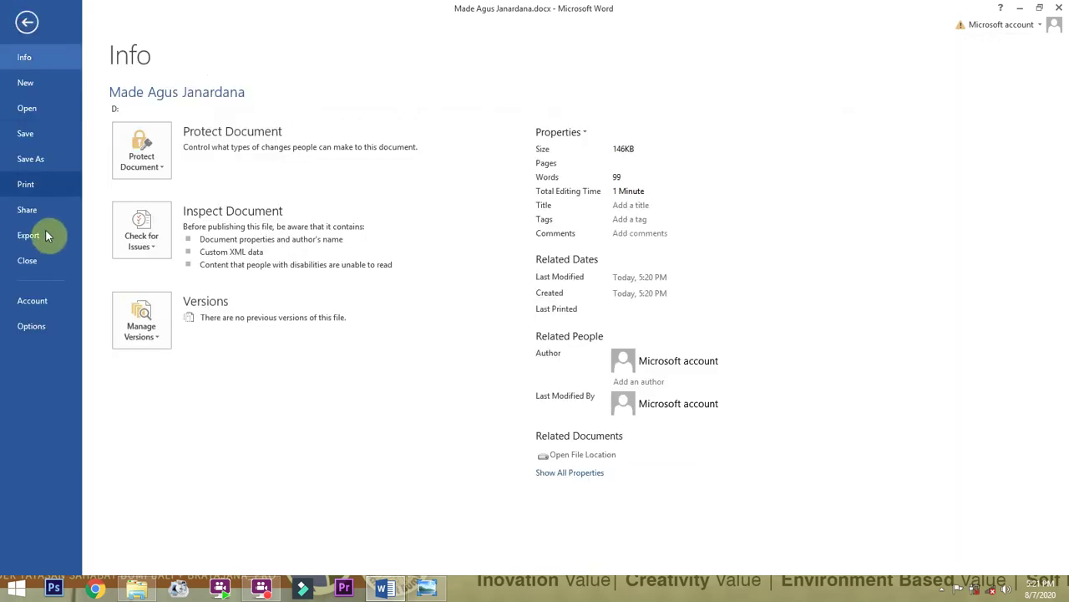
pyautogui.click(44, 191)
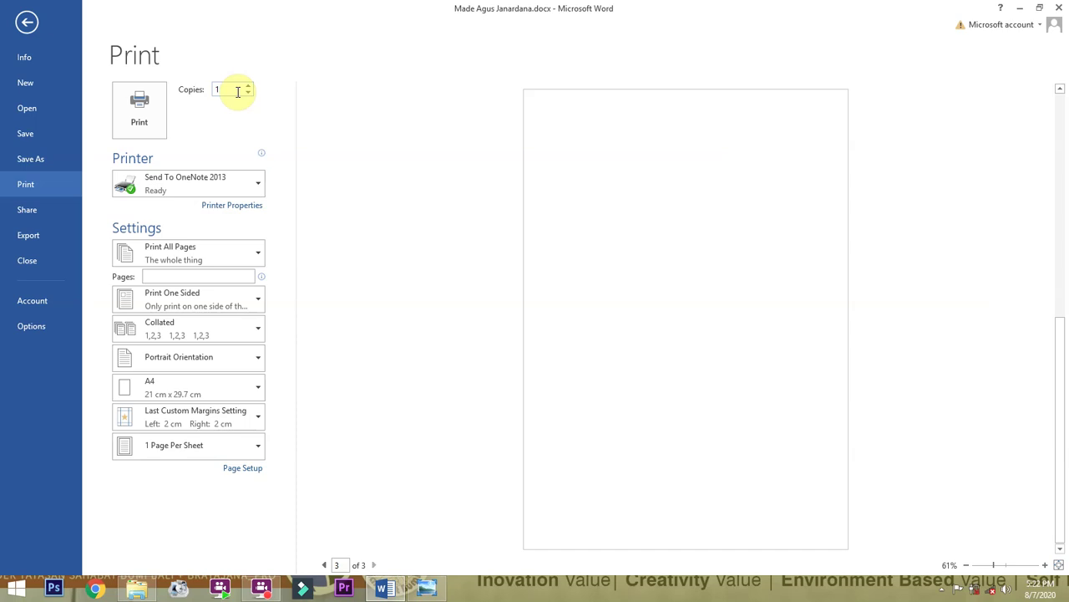
pyautogui.click(249, 87)
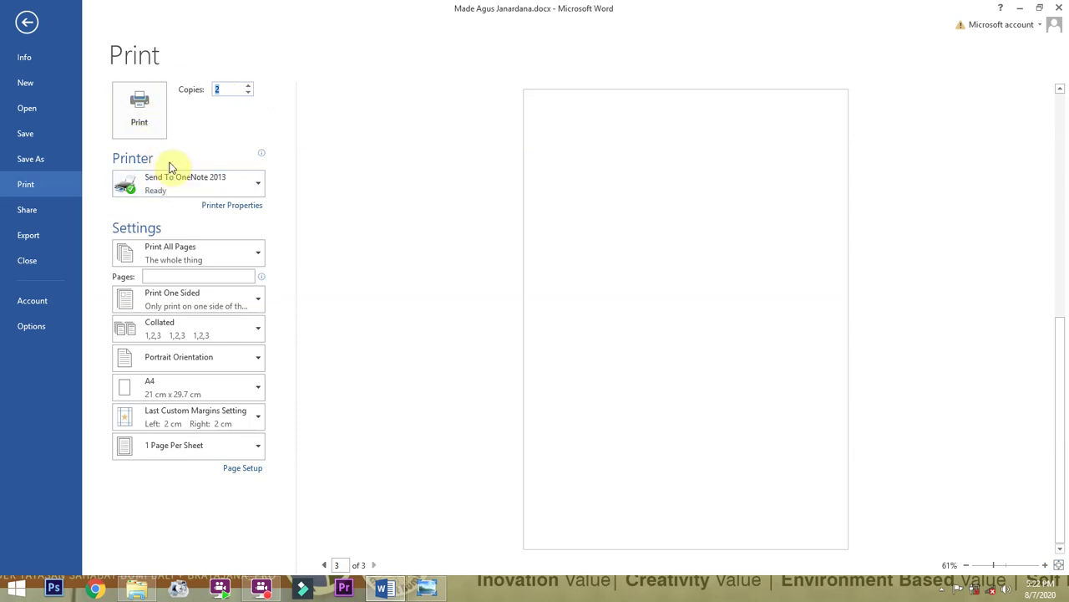
pyautogui.click(242, 182)
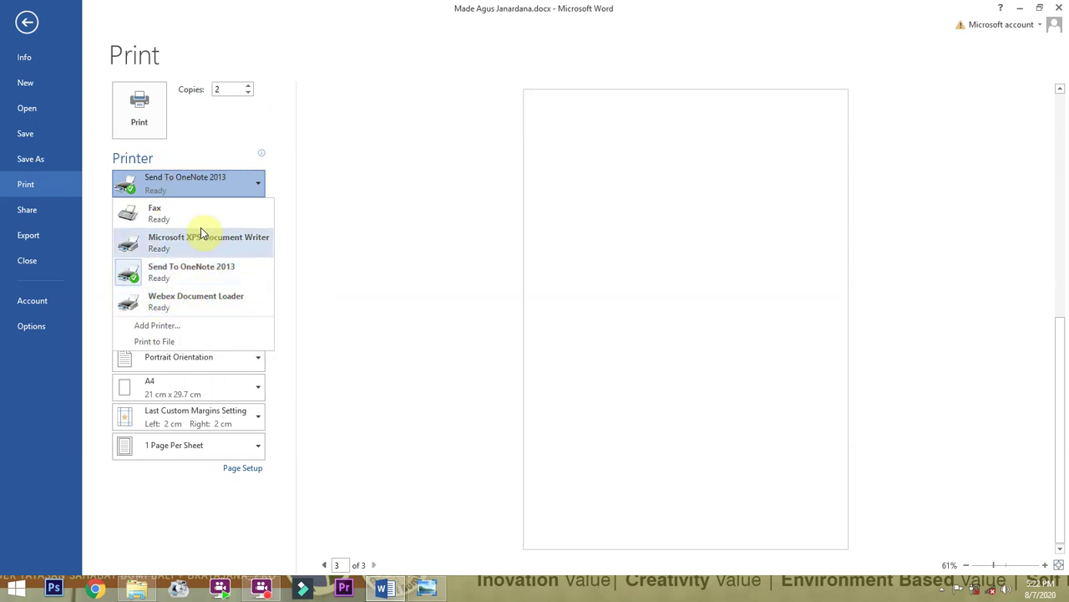
# Keep Send To OneNote 2013 as printer and print only page 2 by entering 2 in Pages.
pyautogui.moveTo(222, 268)
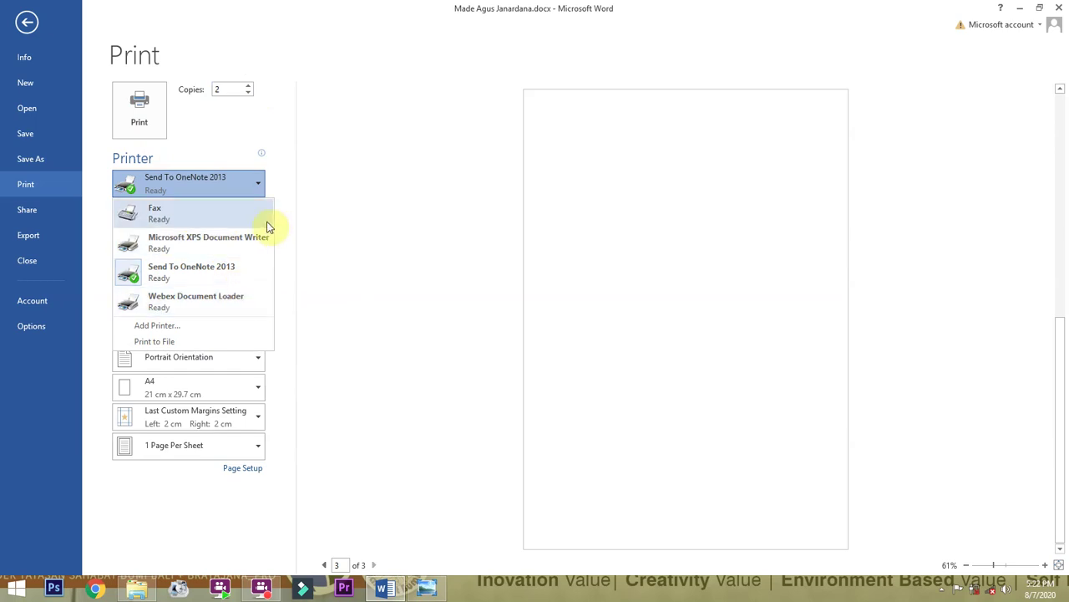
pyautogui.click(324, 119)
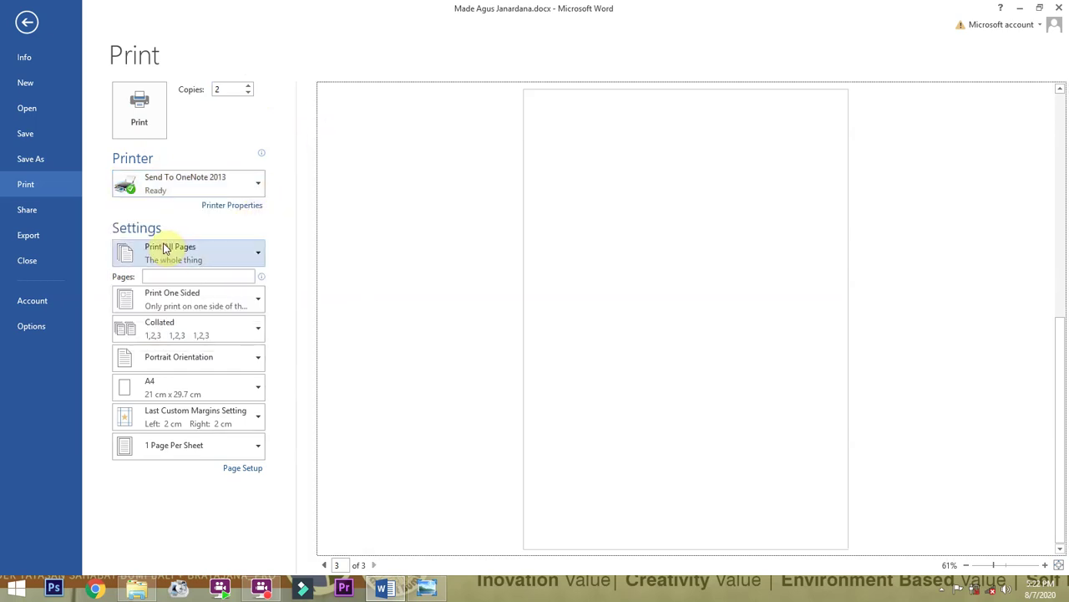
pyautogui.click(230, 257)
pyautogui.click(231, 259)
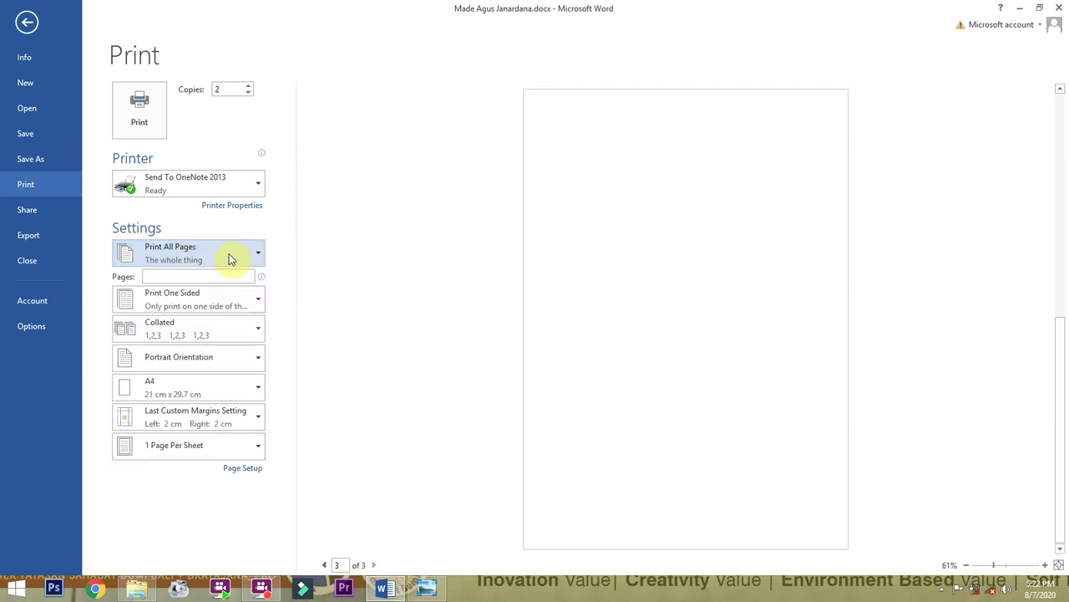
pyautogui.click(231, 259)
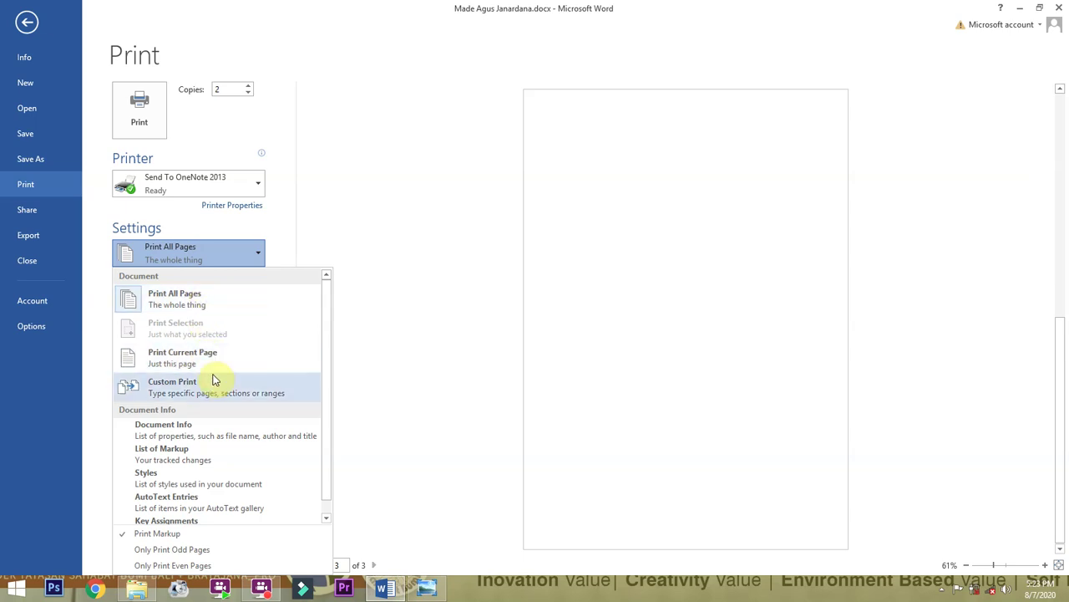
pyautogui.click(261, 293)
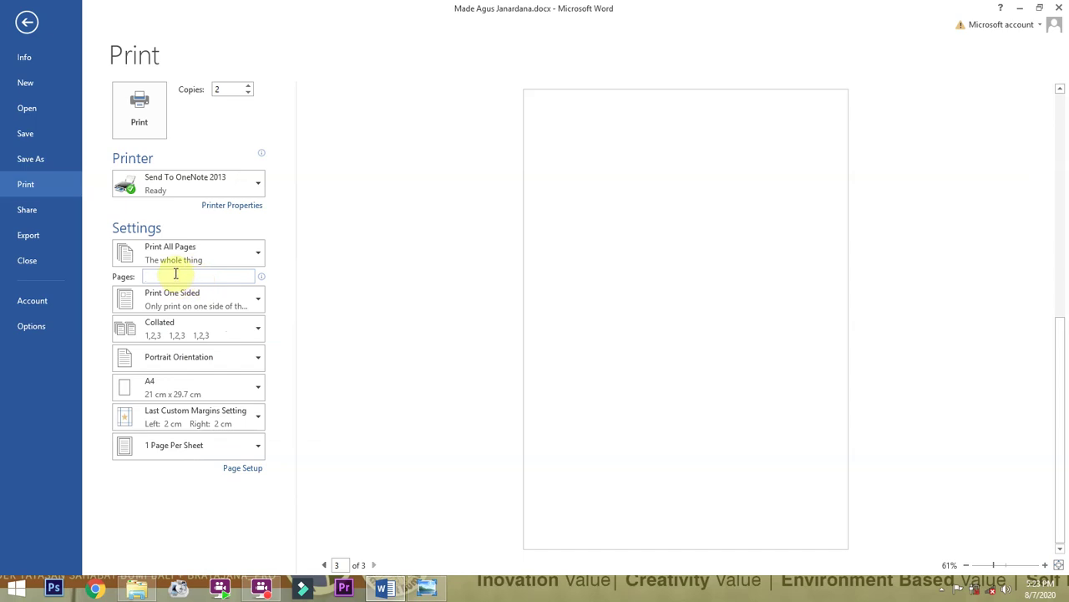
pyautogui.write('2')
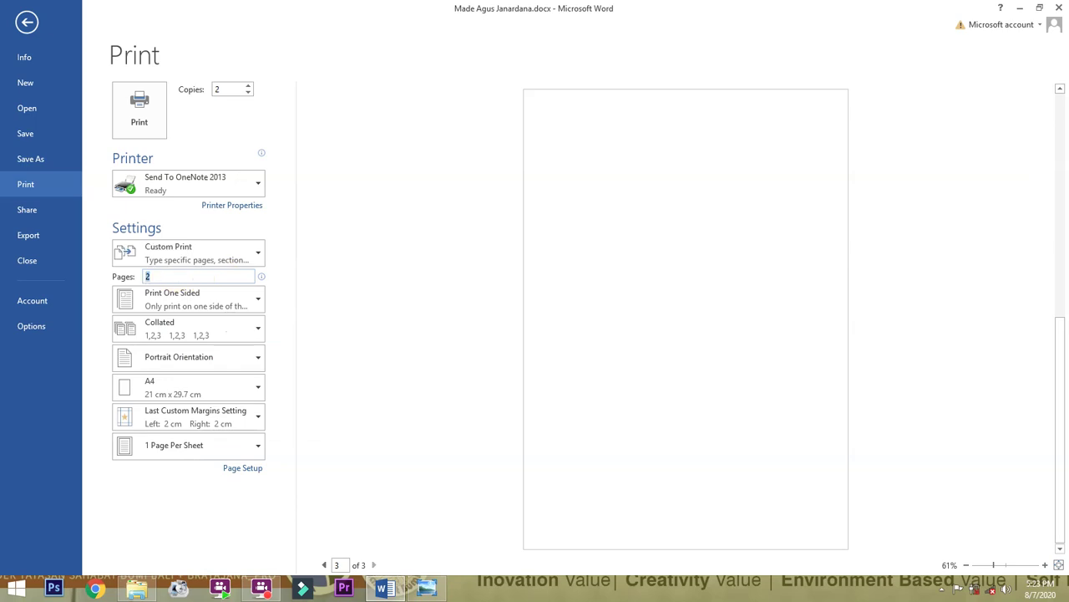
pyautogui.press('Return')
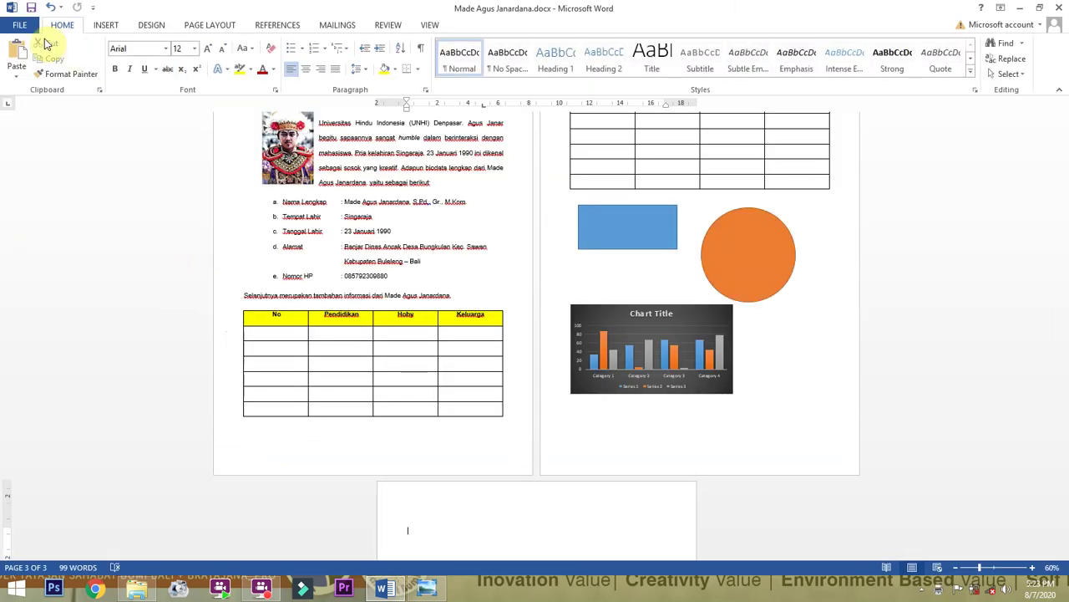
# Clear the page 2 range so all pages print, keeping one-sided printing, and review collation options.
pyautogui.click(21, 24)
pyautogui.click(26, 185)
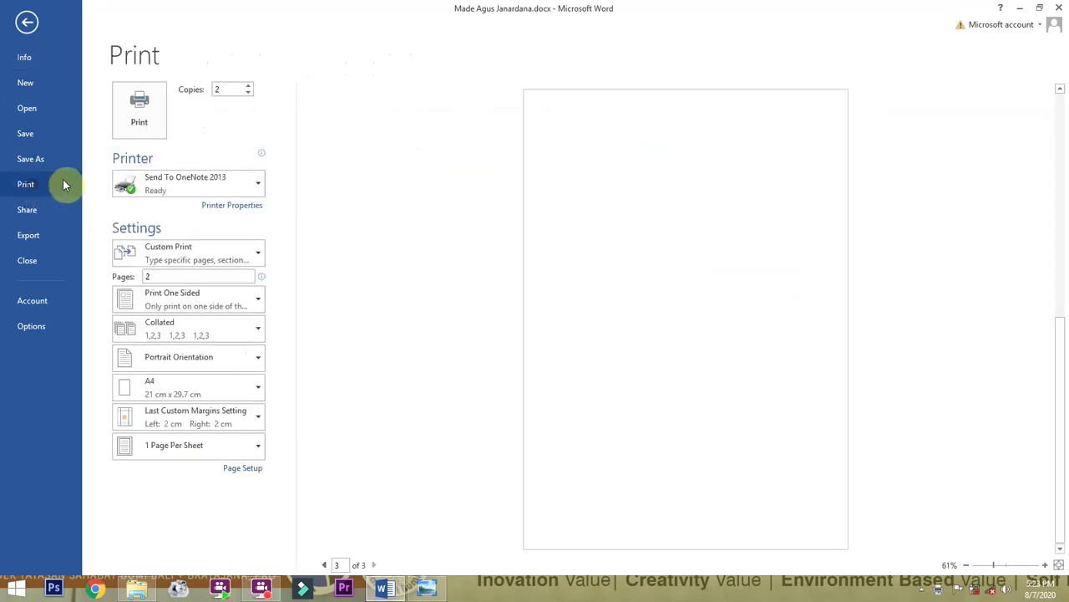
pyautogui.doubleClick(196, 278)
pyautogui.press('BackSpace')
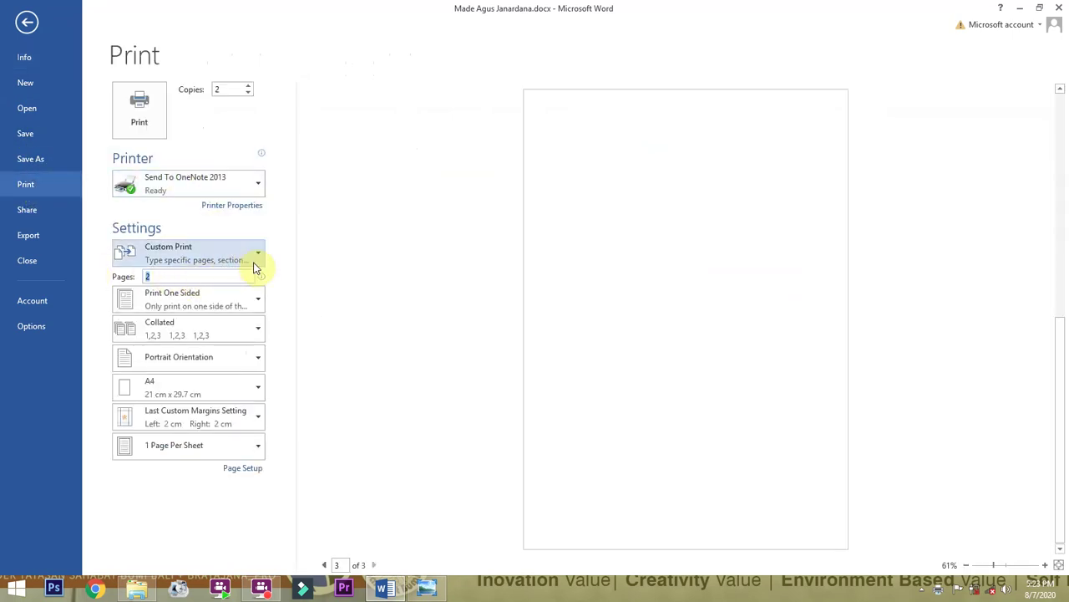
pyautogui.click(248, 306)
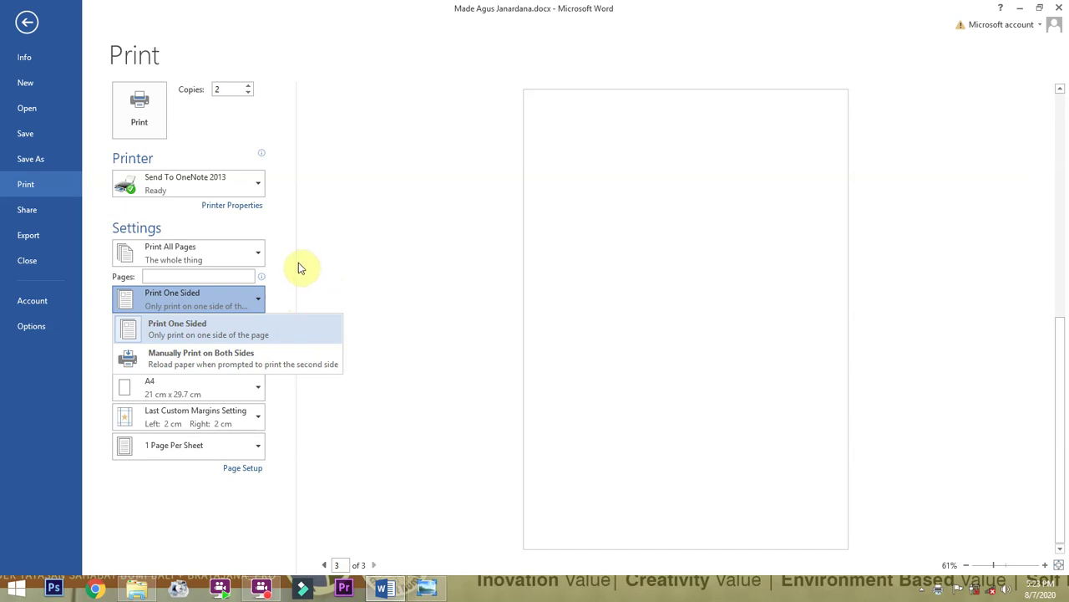
pyautogui.click(268, 301)
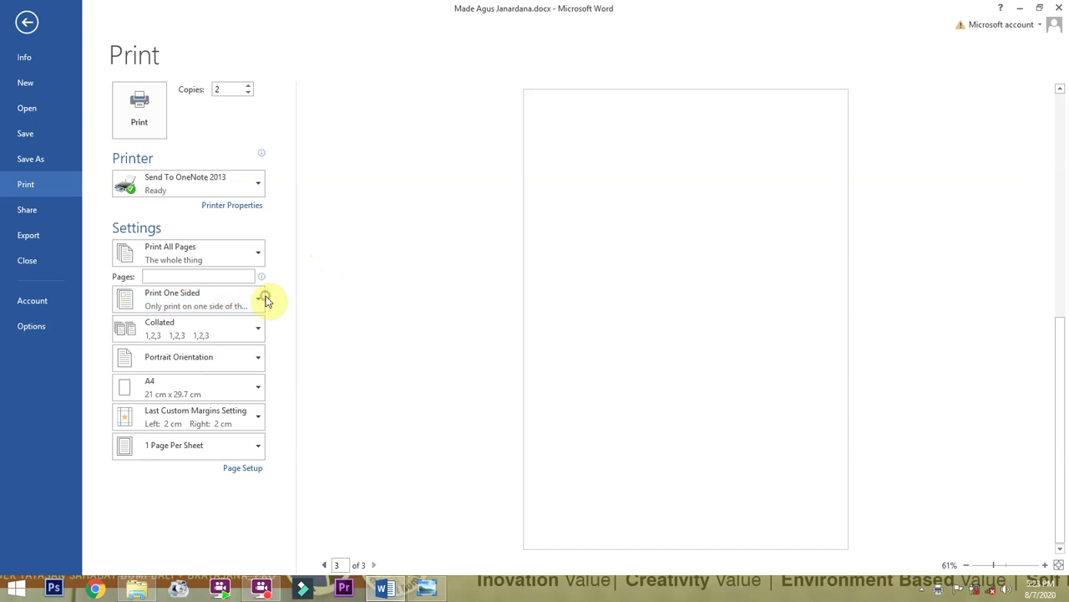
pyautogui.click(224, 335)
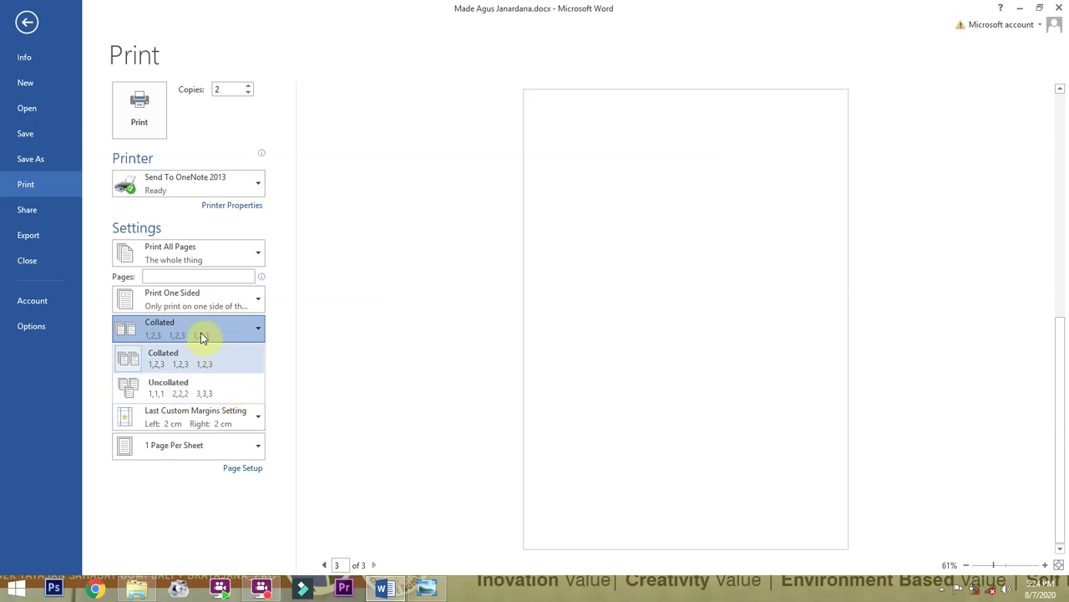
pyautogui.click(314, 310)
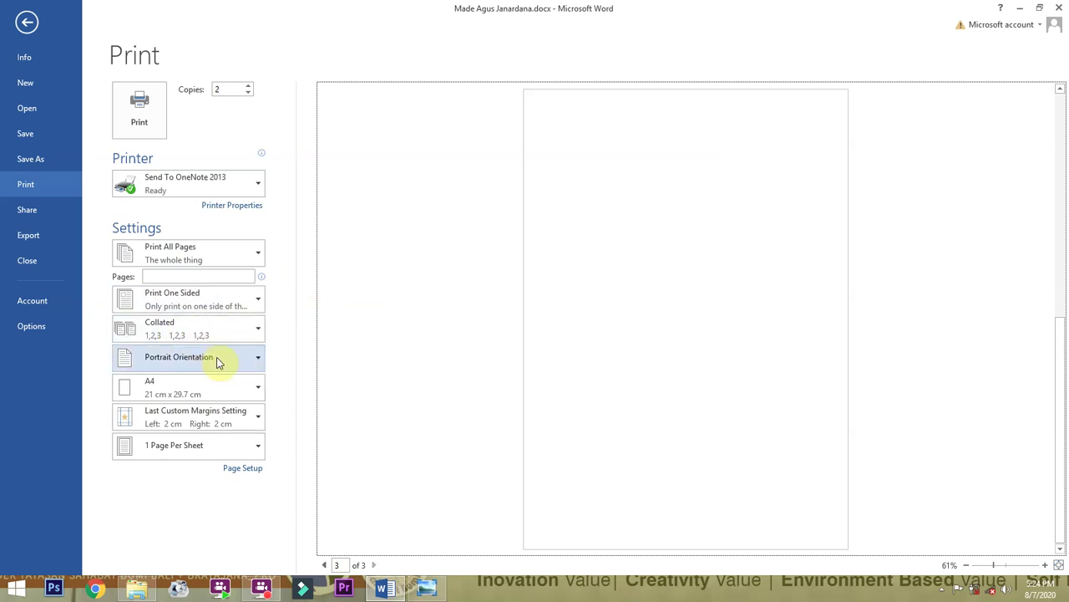
pyautogui.click(245, 368)
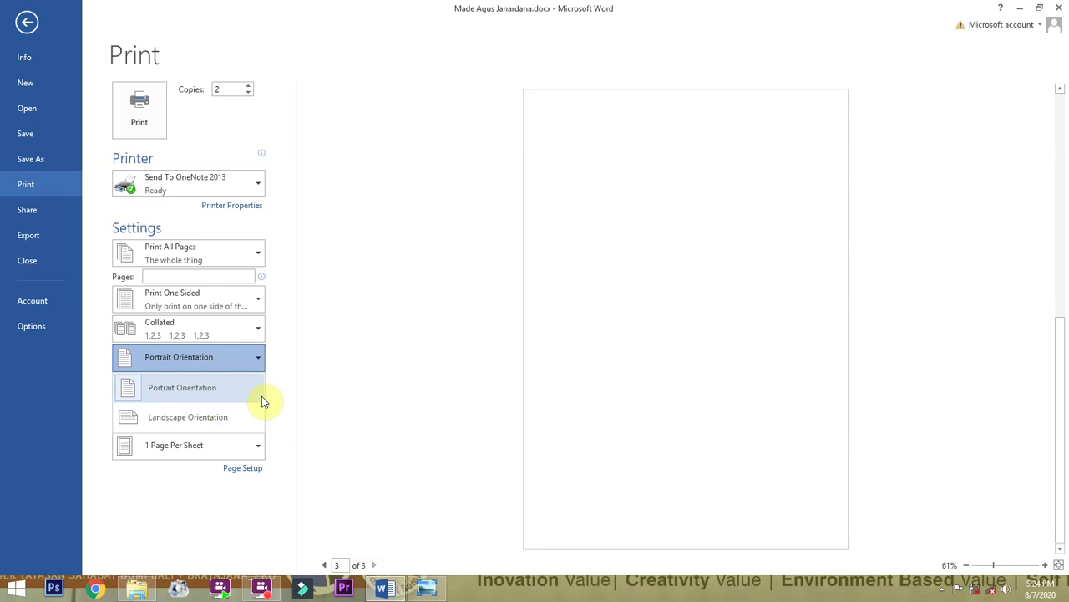
pyautogui.click(350, 301)
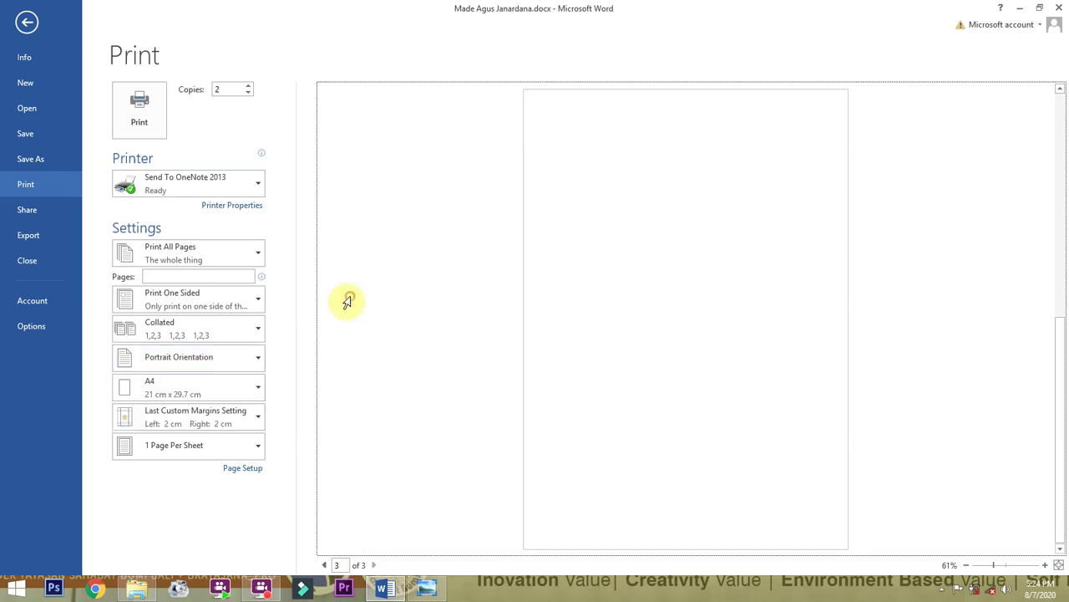
pyautogui.click(213, 394)
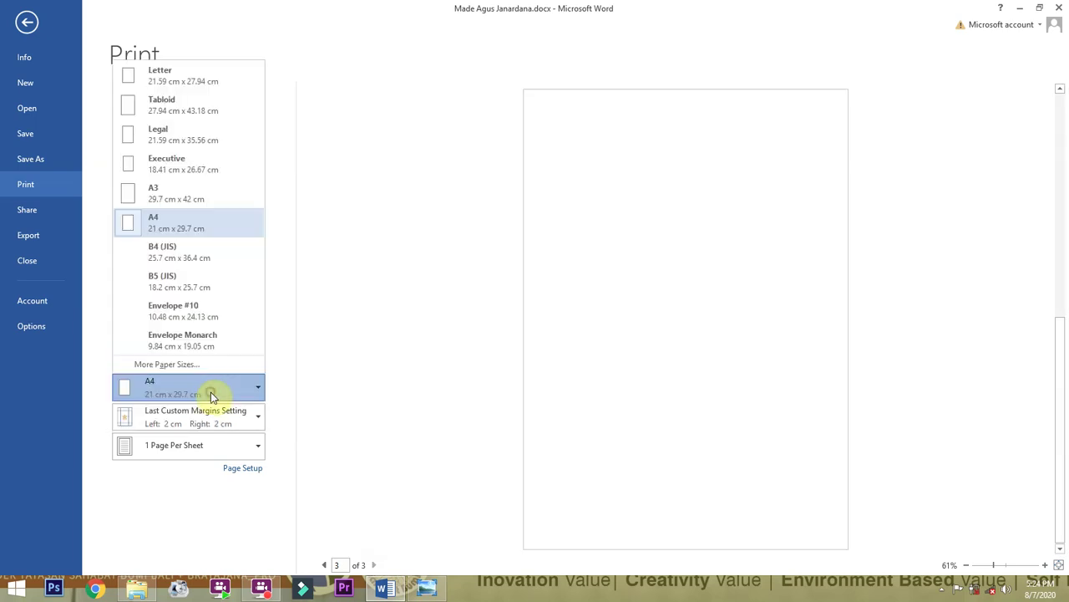
pyautogui.click(330, 339)
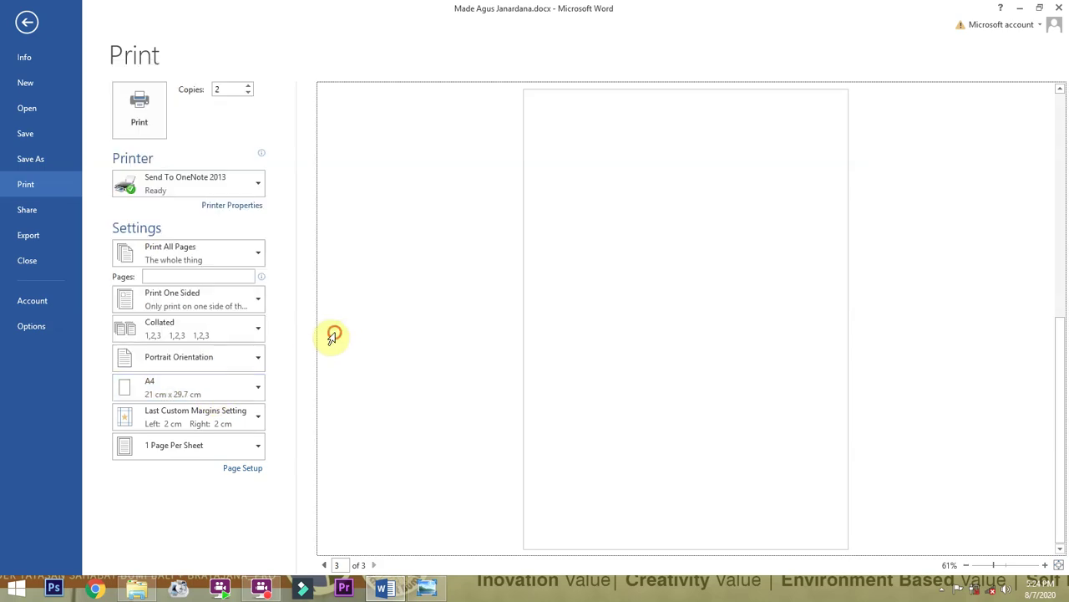
pyautogui.click(238, 425)
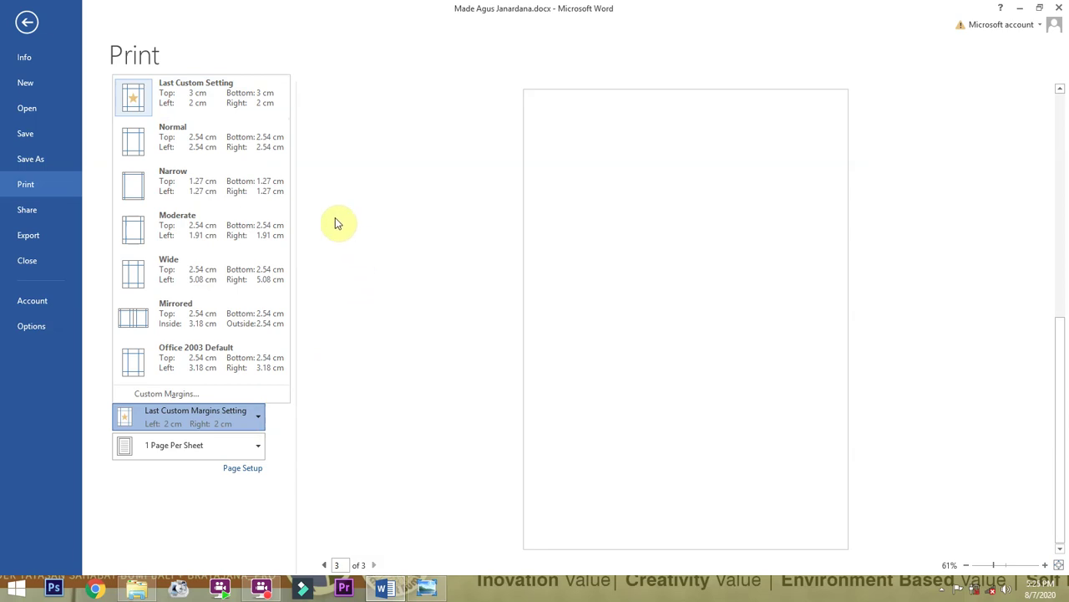
pyautogui.click(369, 236)
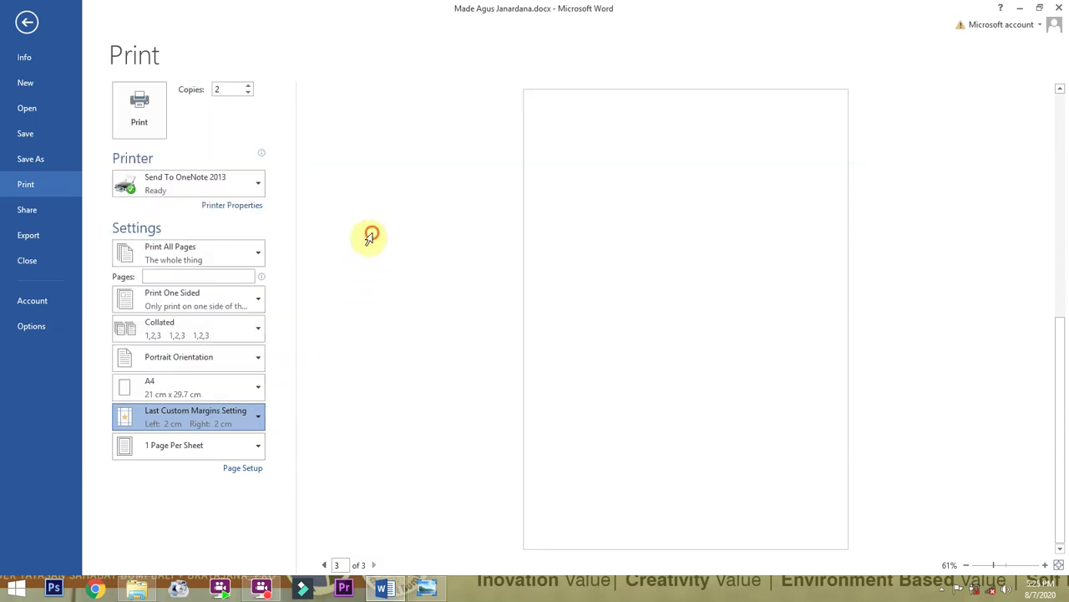
pyautogui.click(232, 452)
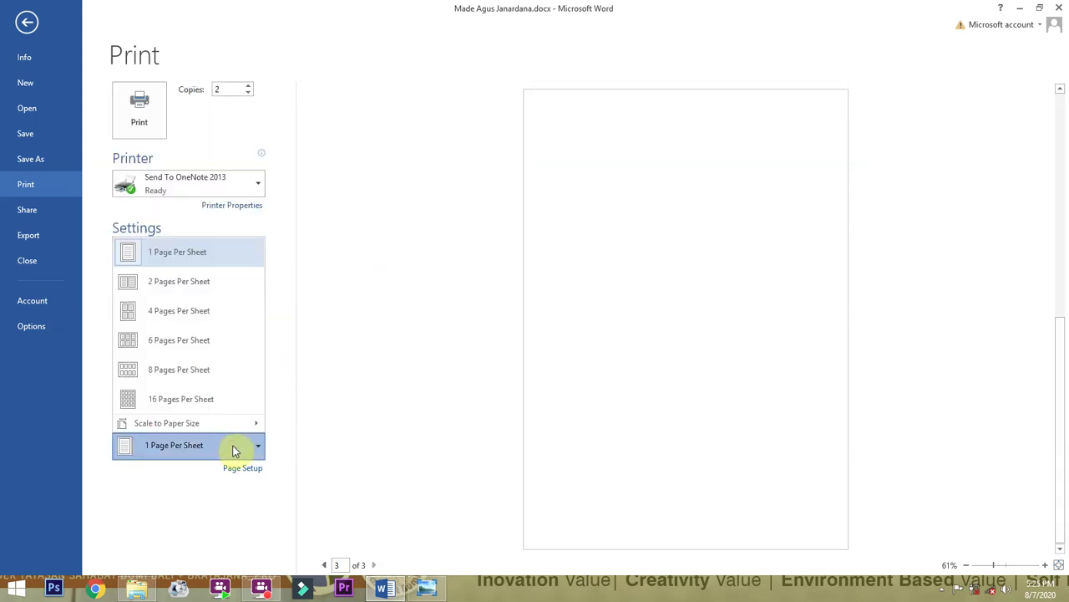
pyautogui.moveTo(241, 429)
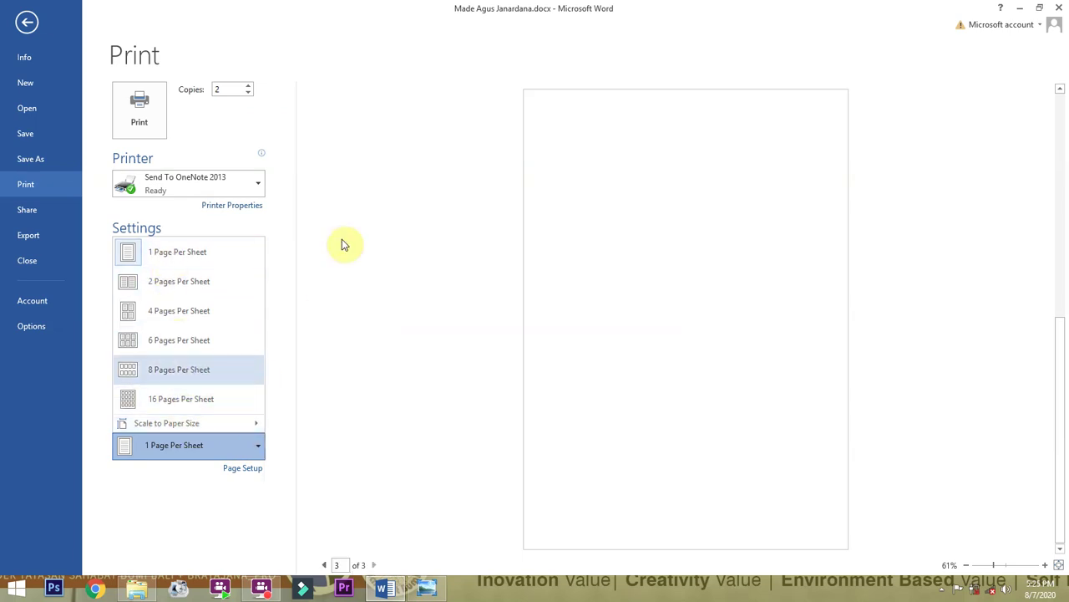
pyautogui.click(327, 150)
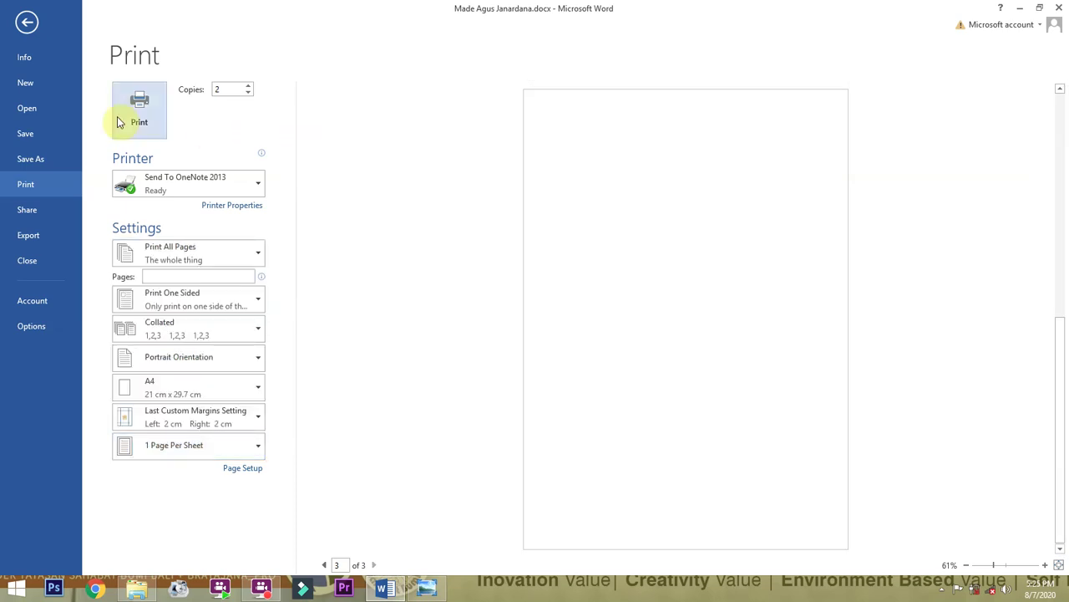
# Reopen the Print page and cancel Printer Properties without changing anything.
pyautogui.click(24, 31)
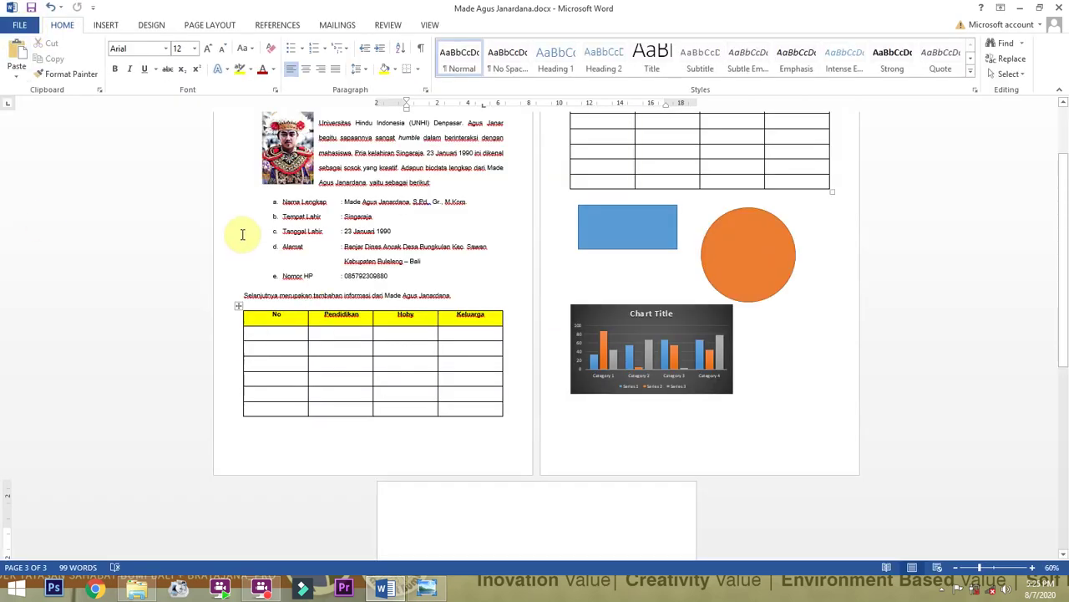
pyautogui.scroll(3, 434, 313)
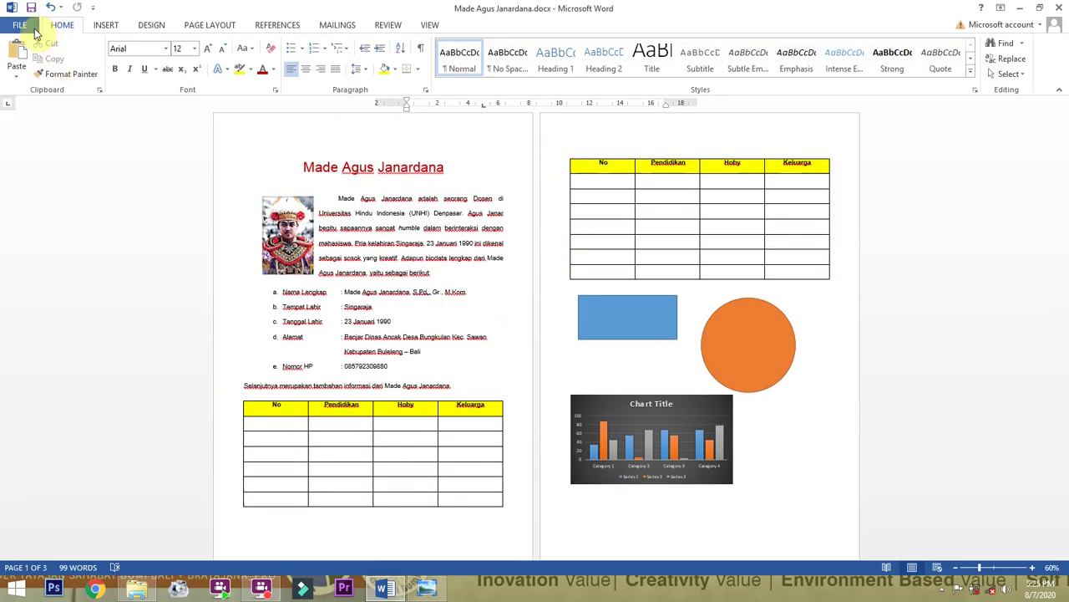
pyautogui.click(20, 25)
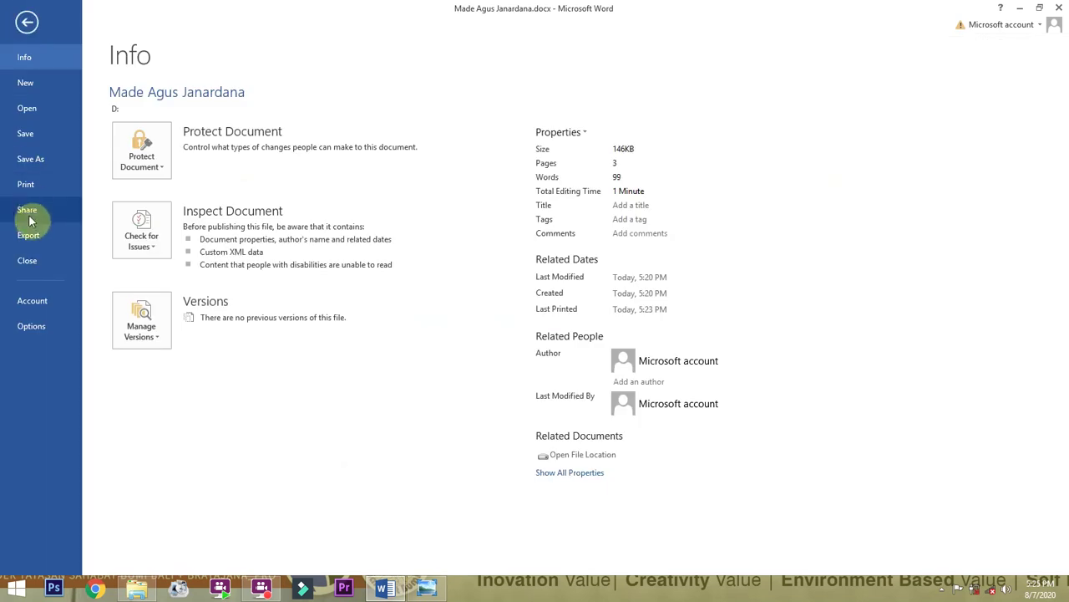
pyautogui.click(26, 185)
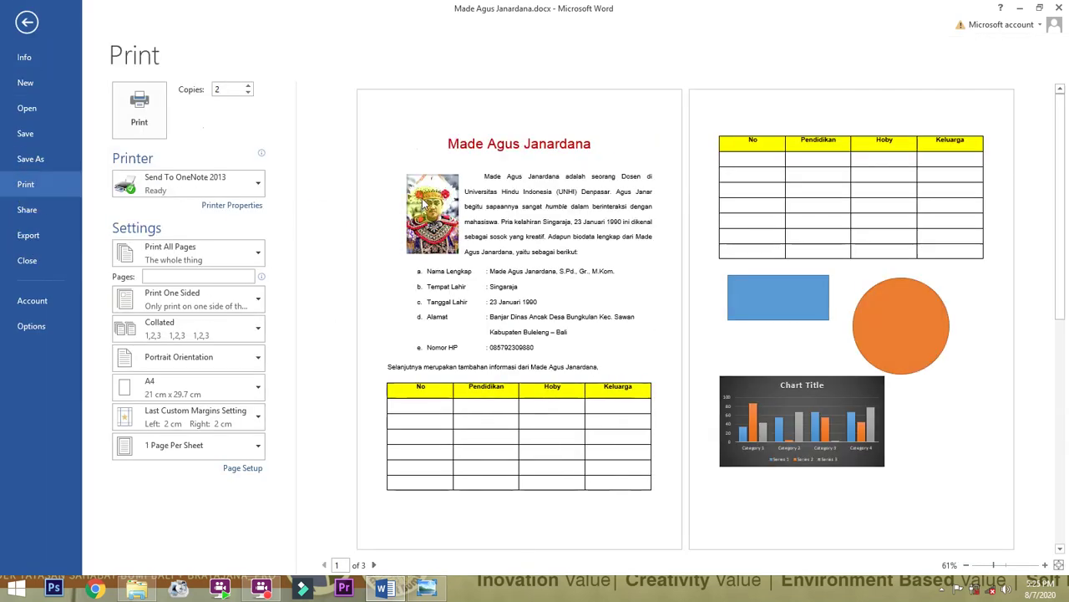
pyautogui.click(227, 206)
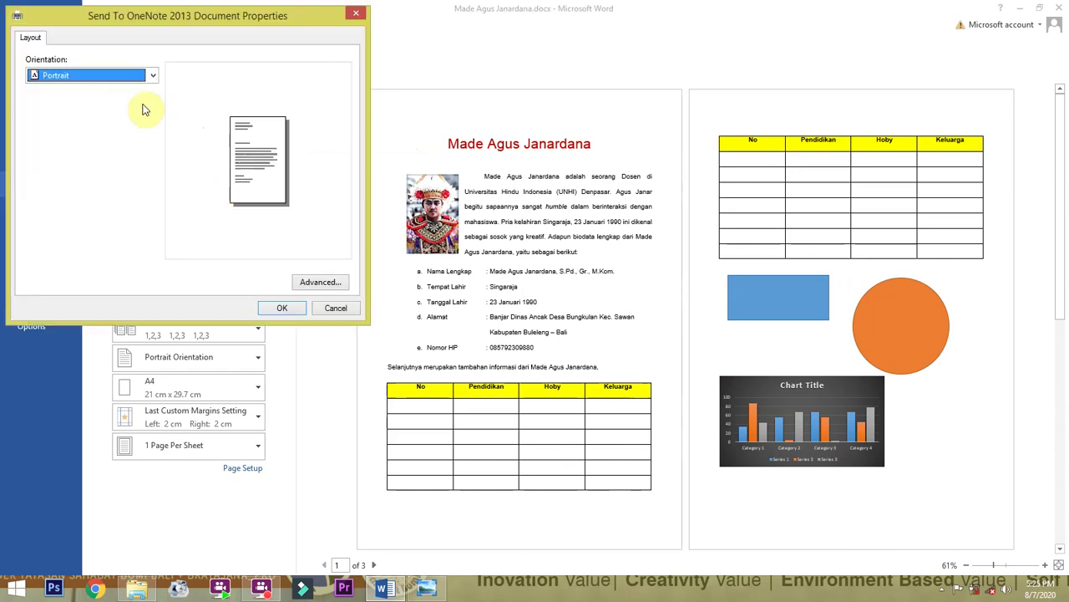
pyautogui.click(353, 313)
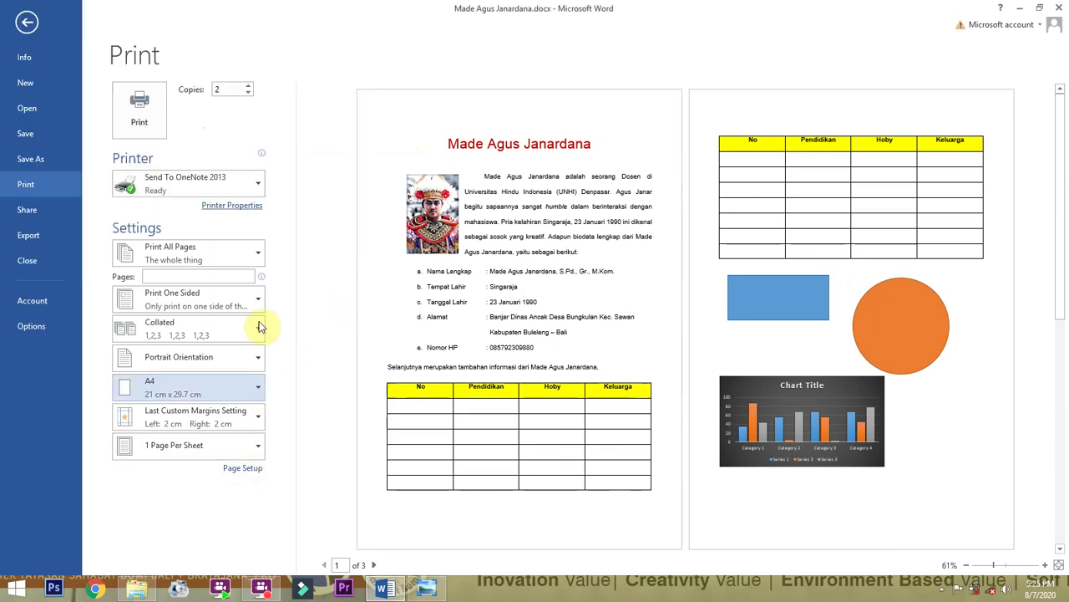